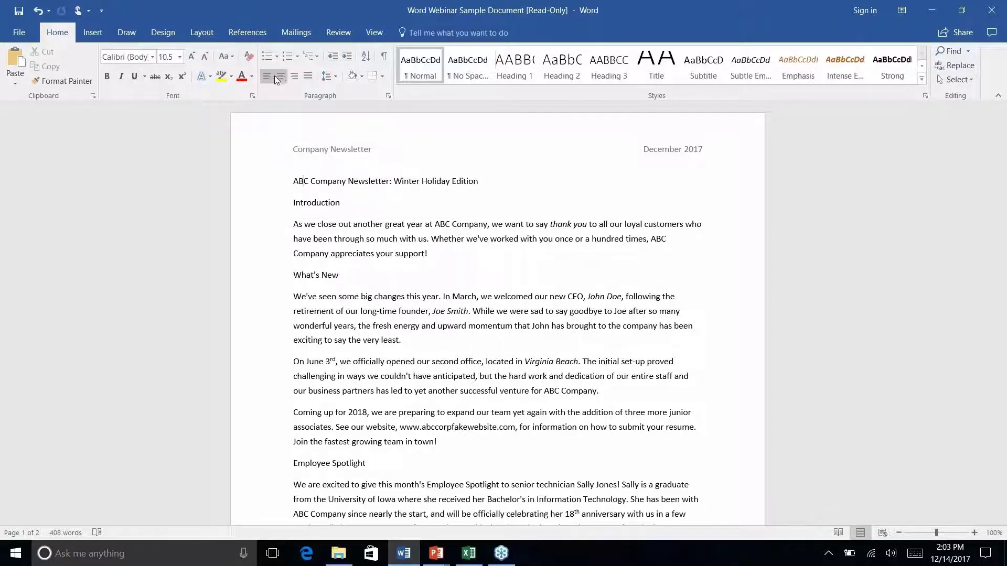
Show the Quick Access Toolbar below the ribbon.
right_click(261, 76)
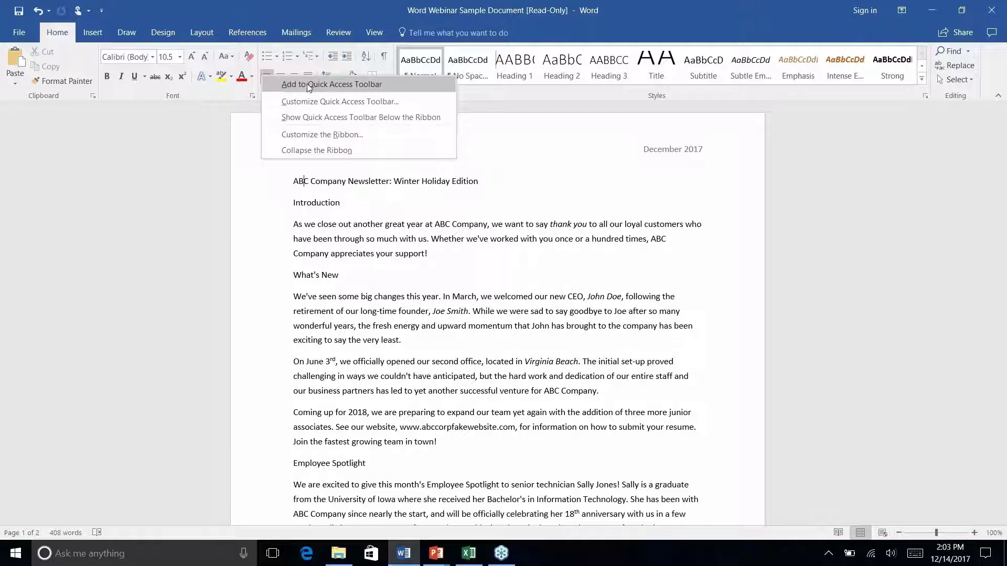
left_click(344, 118)
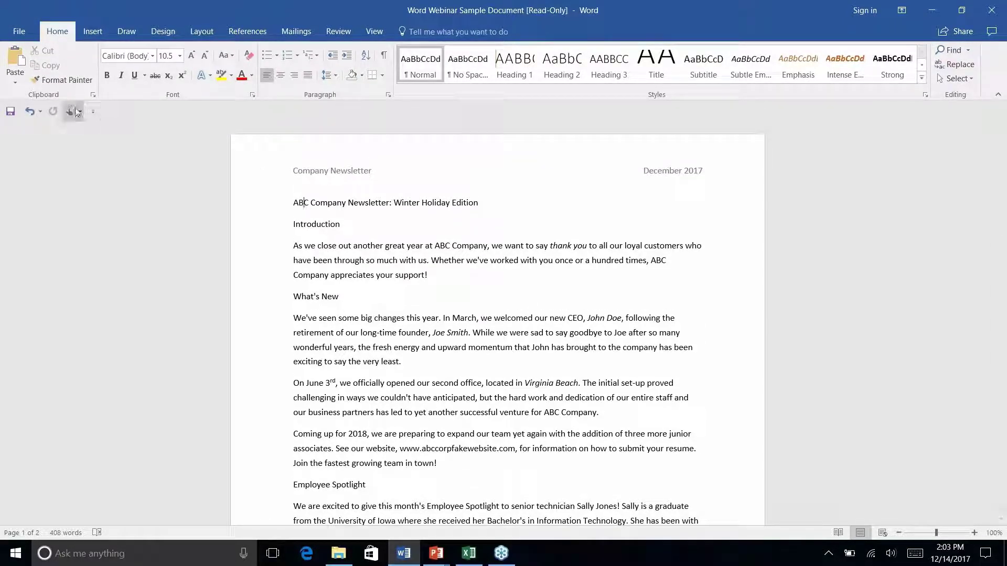
right_click(266, 78)
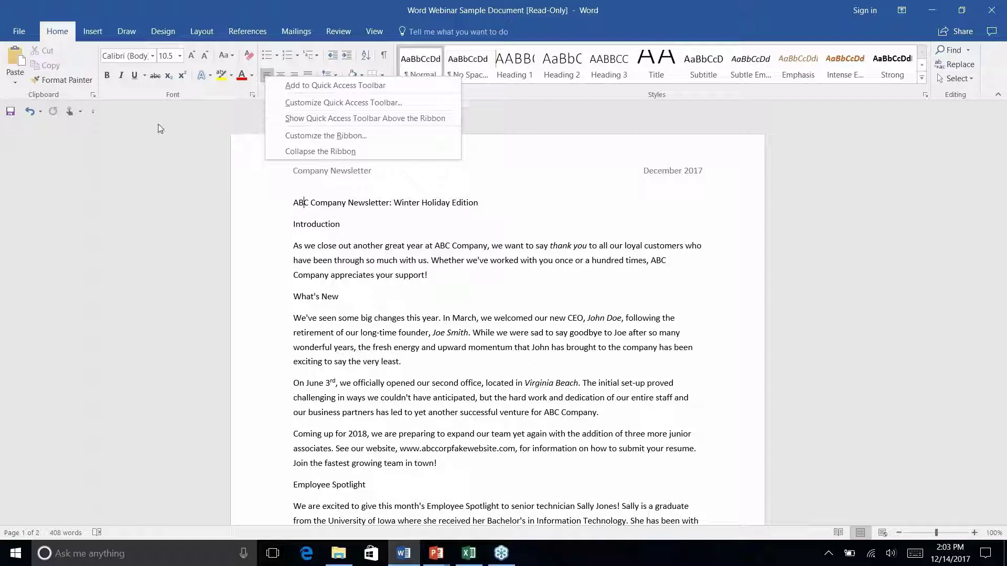
left_click(120, 108)
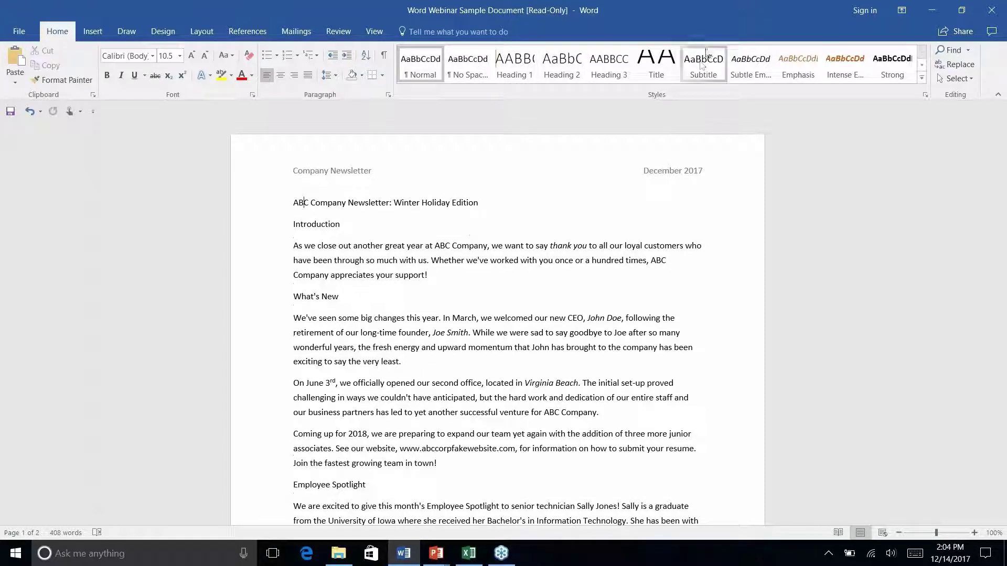
right_click(655, 68)
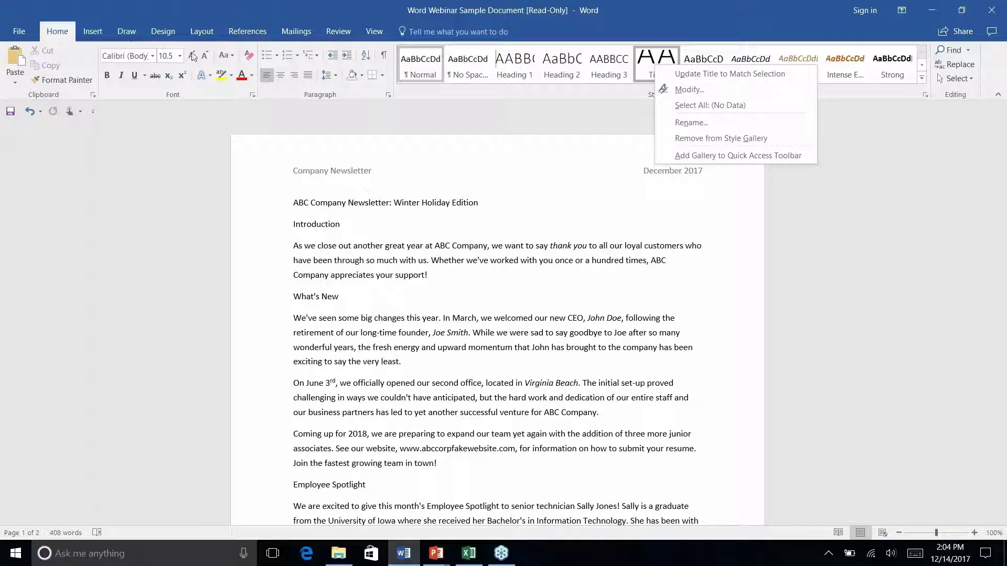
right_click(275, 55)
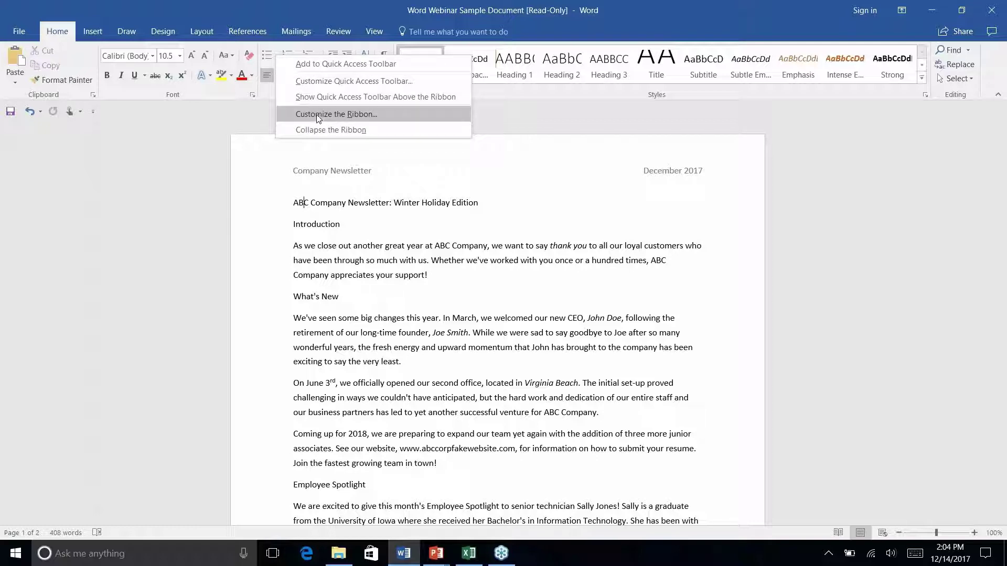
left_click(107, 109)
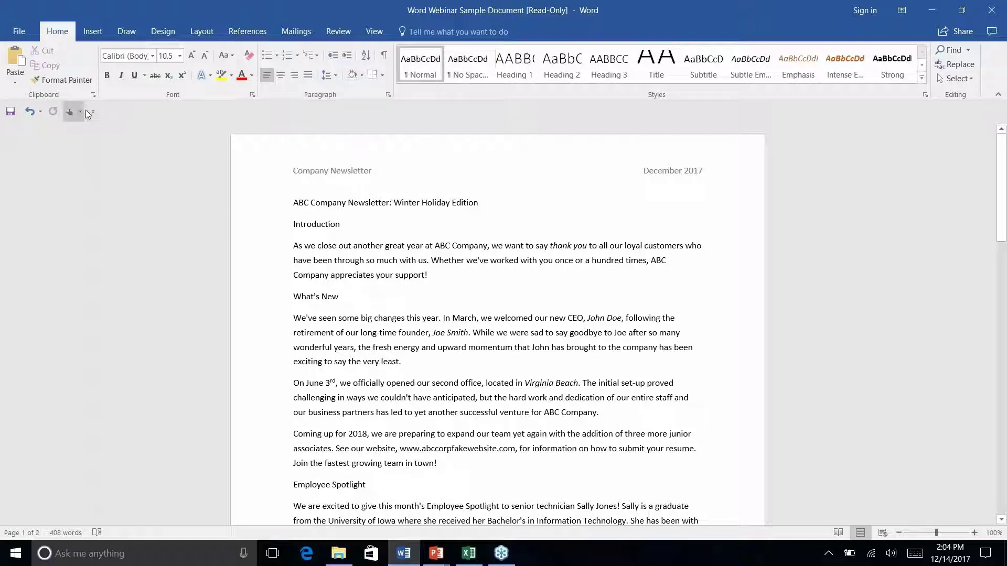
Collapse the ribbon, and briefly show and hide its View commands.
left_click(998, 94)
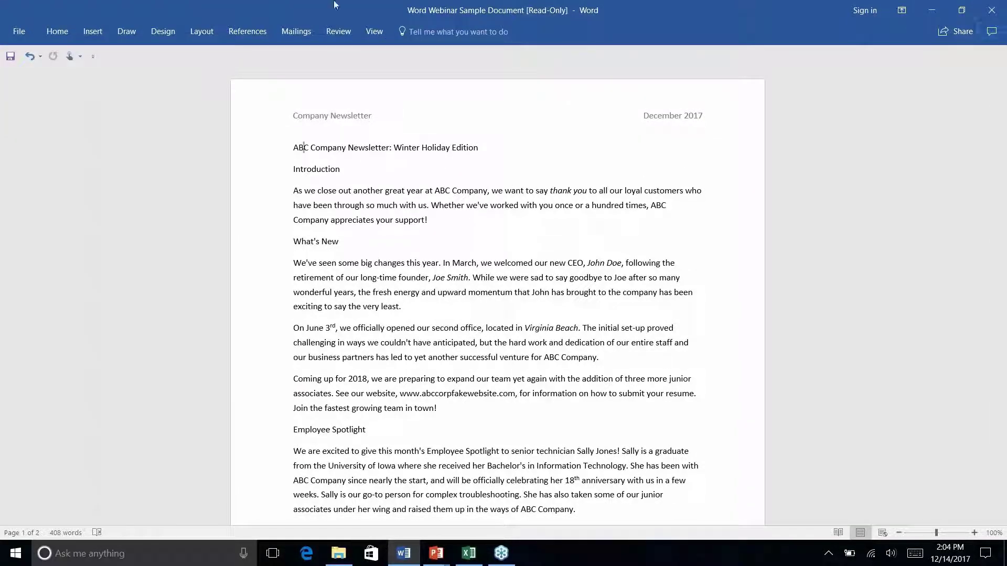
left_click(384, 30)
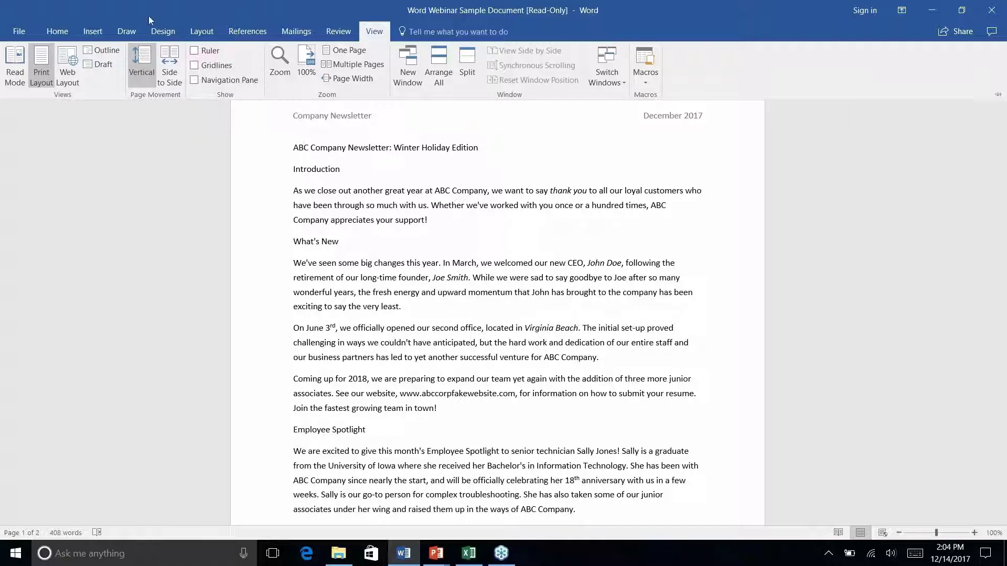
left_click(376, 34)
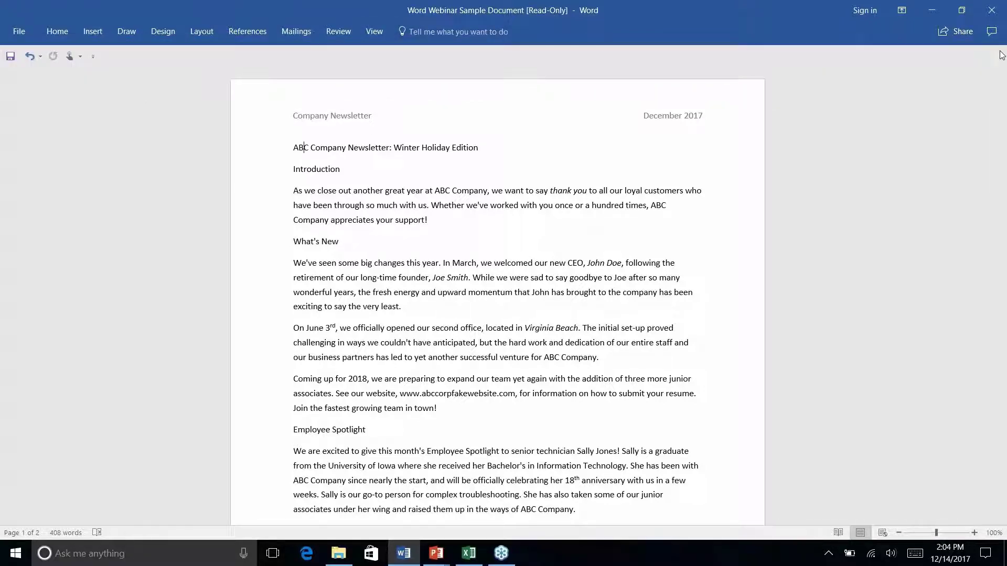
Examine the commands offered in the View, Design, Home, Insert, Draw, Layout and References sections of the collapsed ribbon.
left_click(374, 31)
left_click(166, 33)
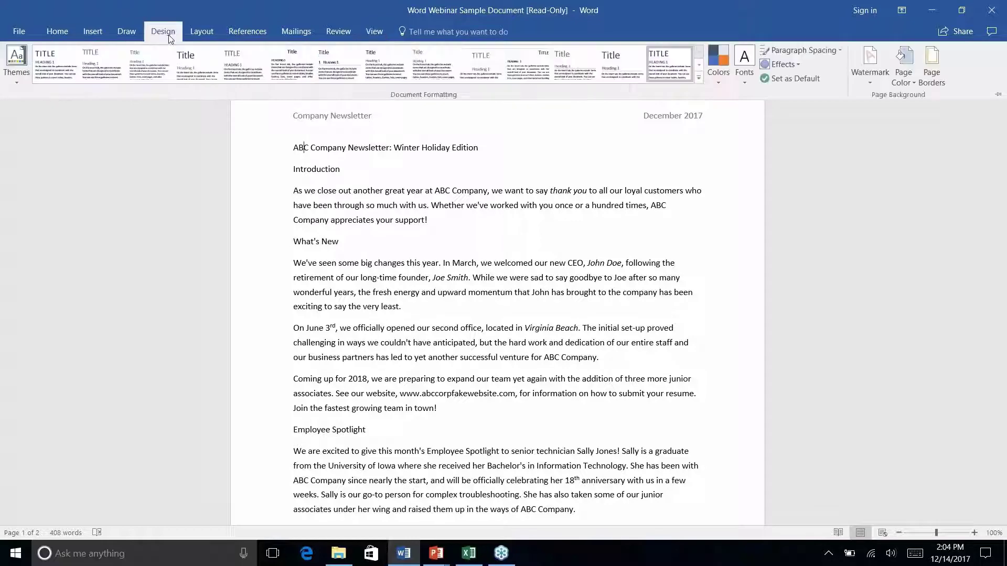
left_click(68, 30)
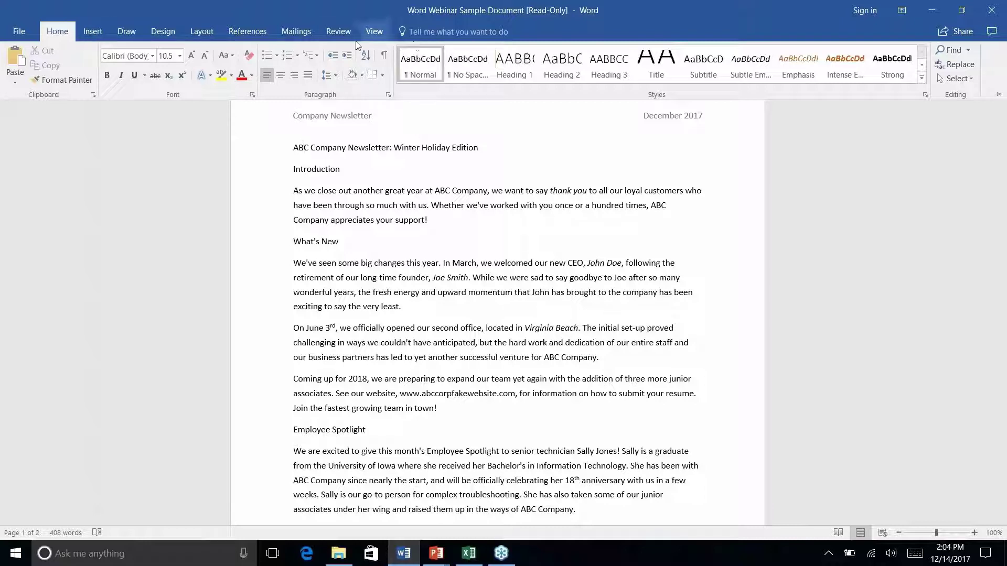
left_click(91, 33)
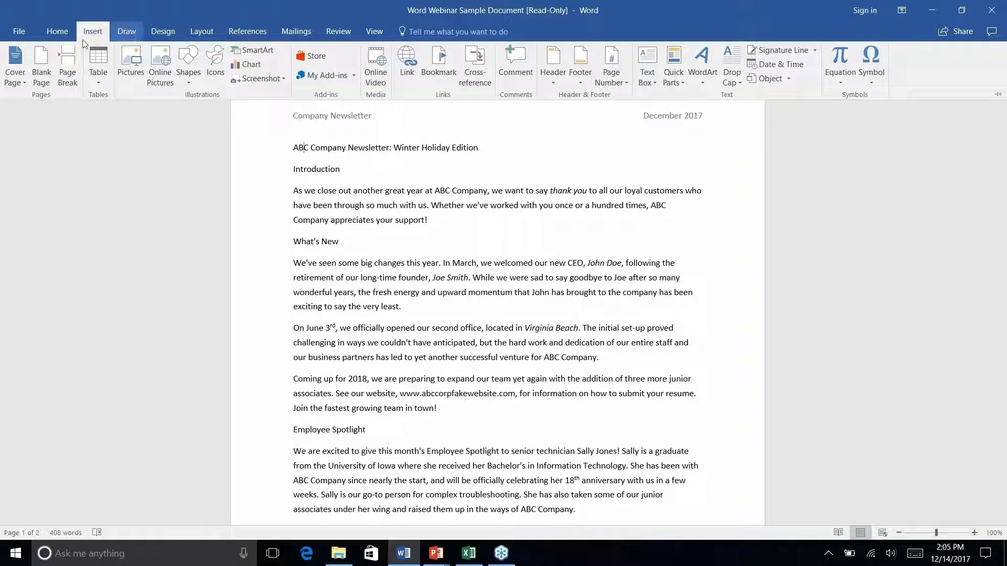
left_click(130, 33)
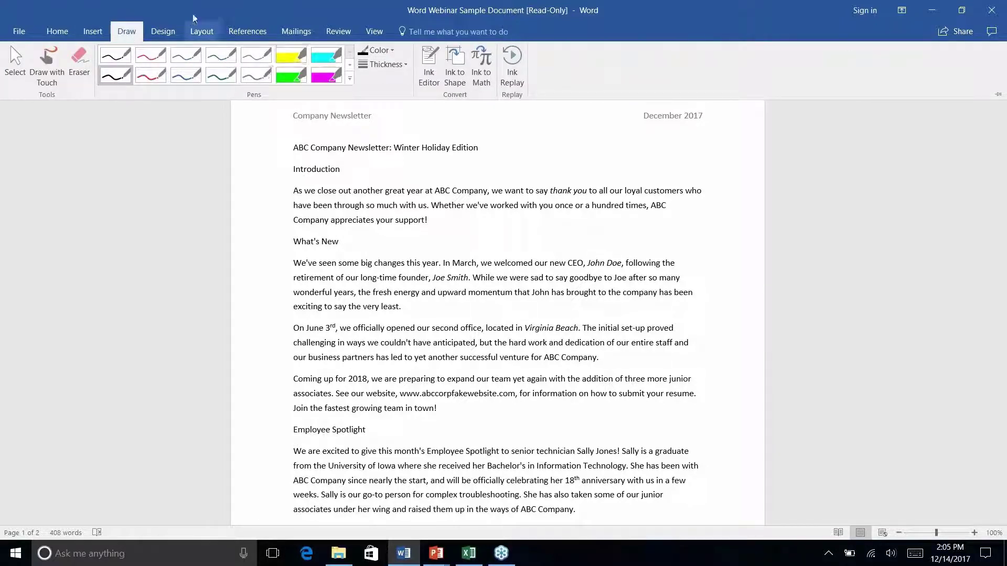
left_click(155, 30)
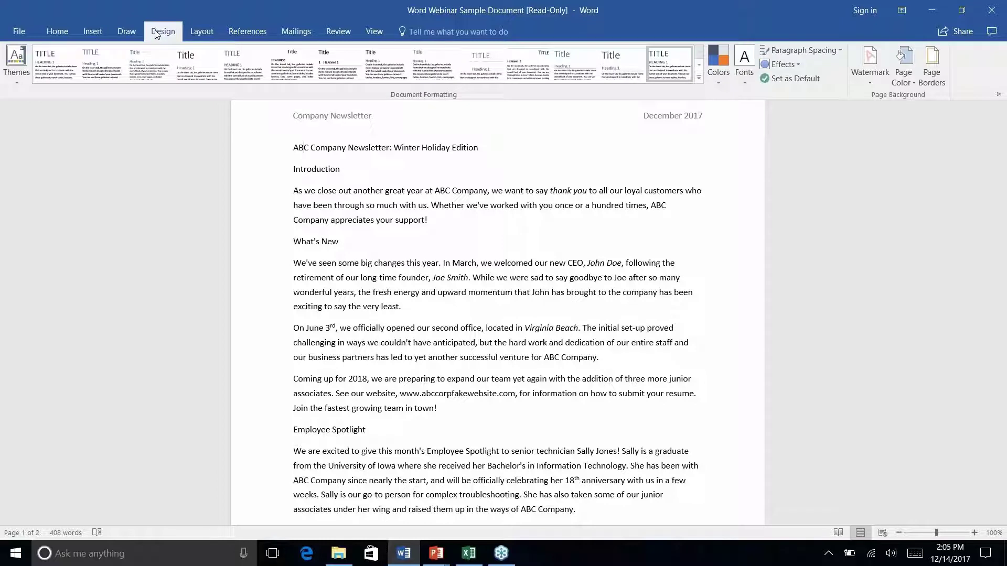
left_click(206, 33)
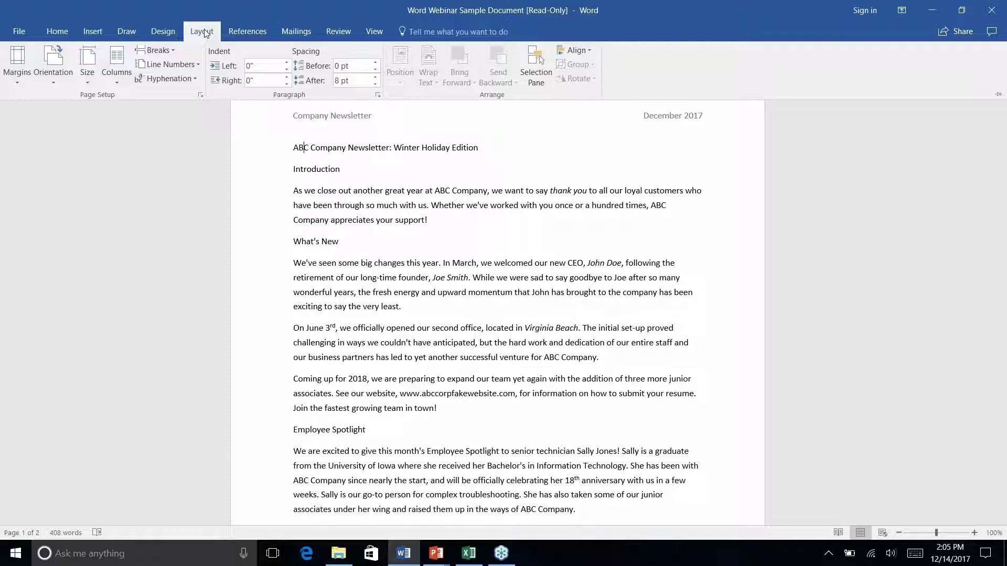
left_click(251, 34)
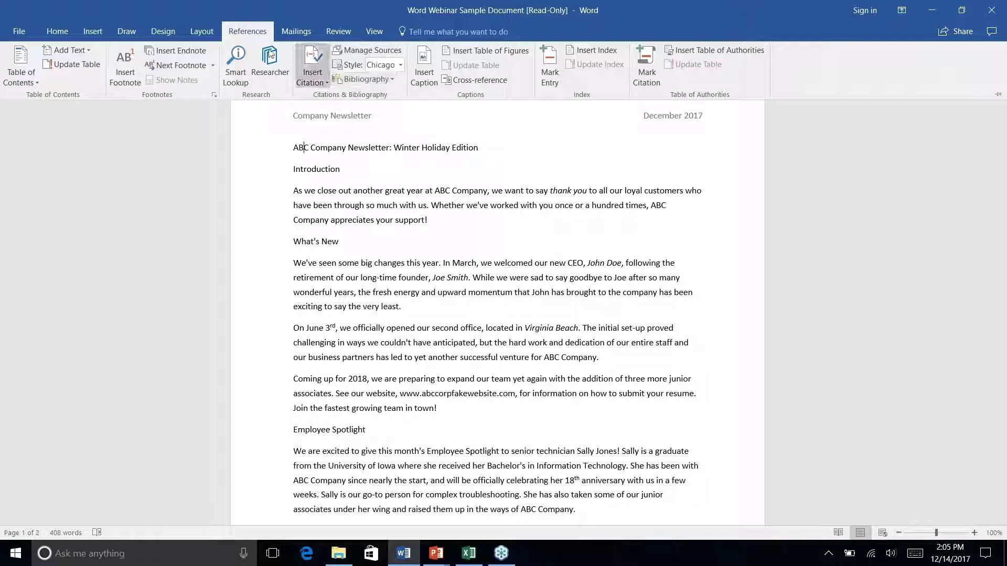
left_click(57, 32)
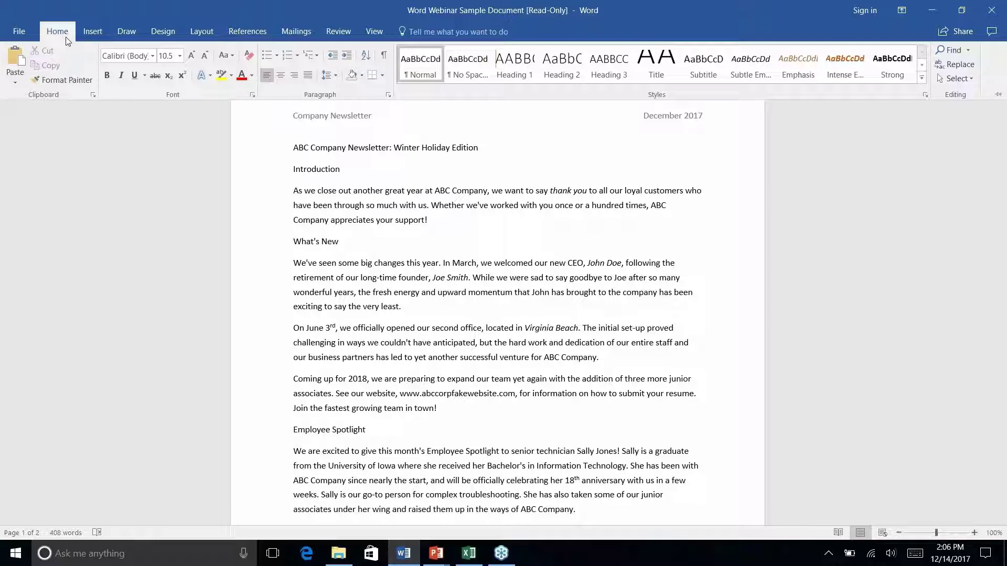
Browse the popular commands and the Commands Not in the Ribbon in the ribbon customization options, and close them without changes.
right_click(227, 75)
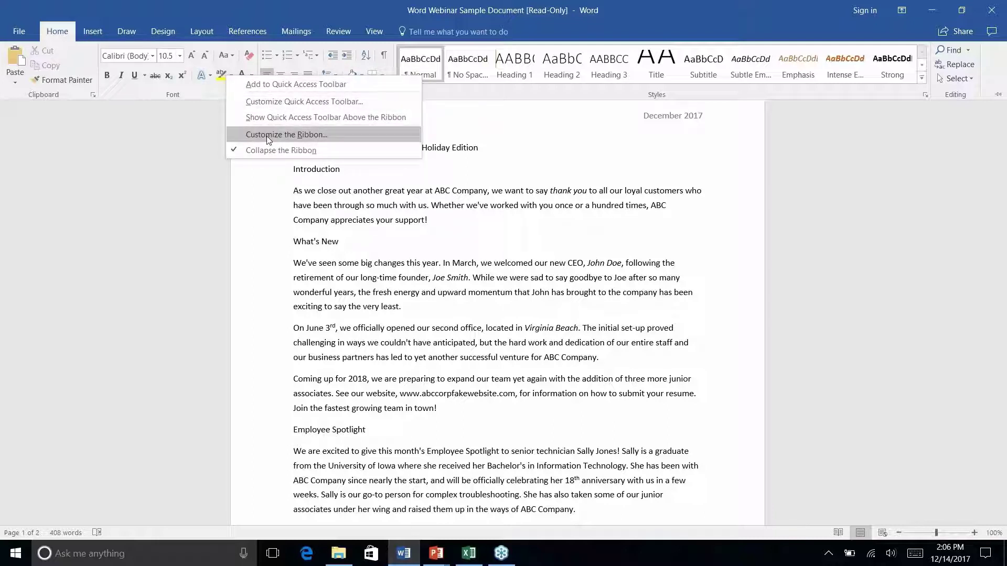
left_click(333, 131)
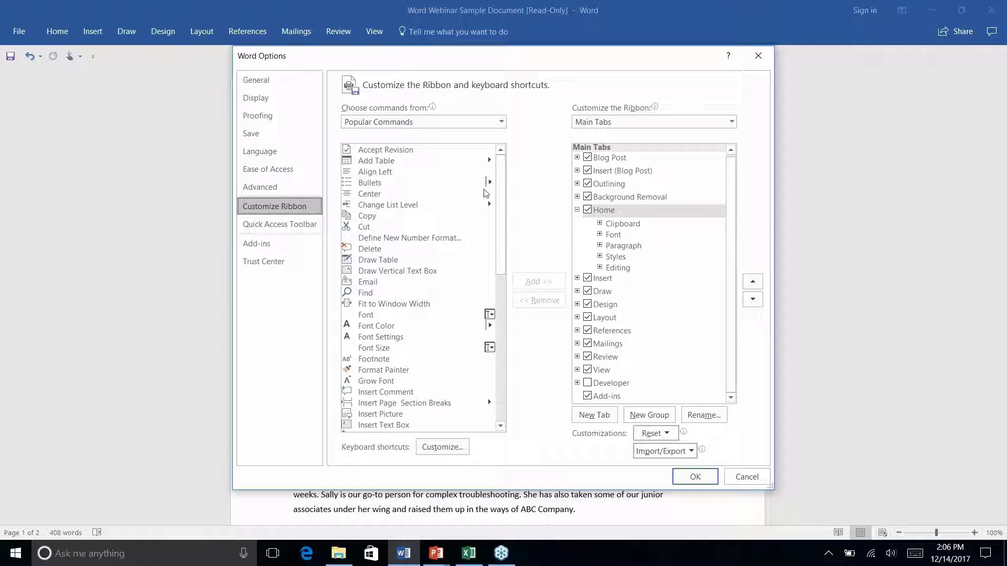
left_click_drag(503, 194, 484, 362)
left_click(500, 122)
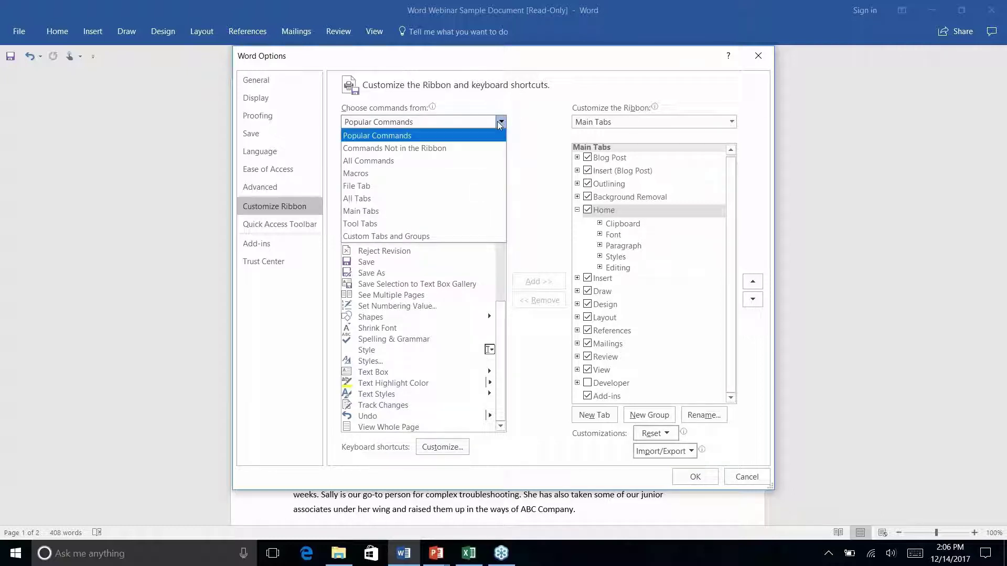
left_click(434, 150)
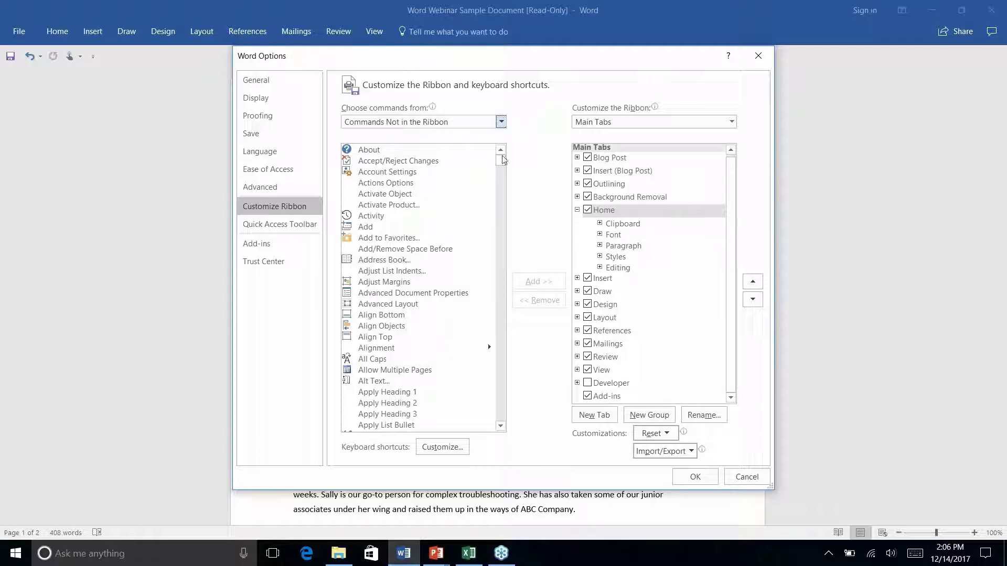
left_click_drag(498, 163, 498, 275)
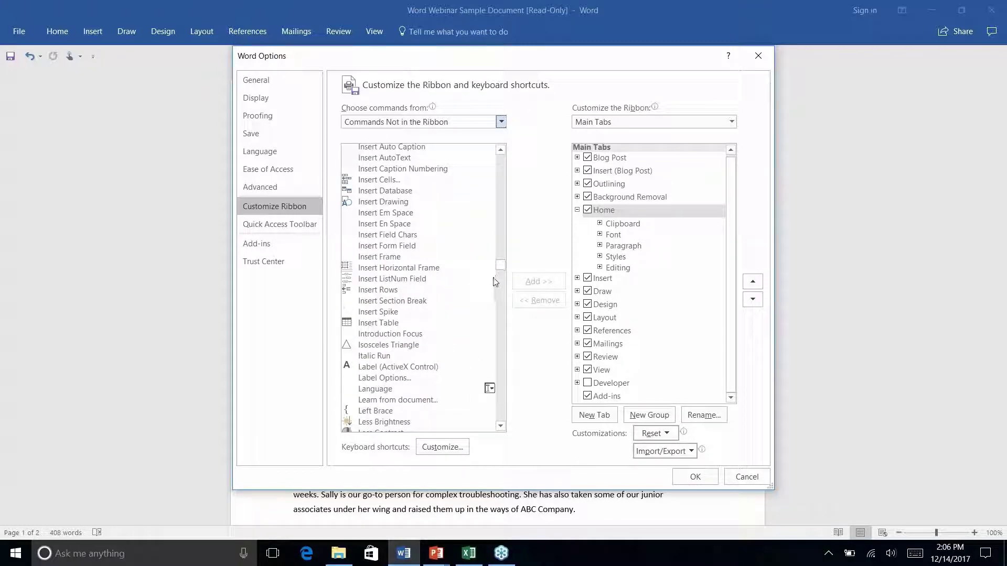
scroll(429, 297, "down", 3)
scroll(430, 296, "up", 9)
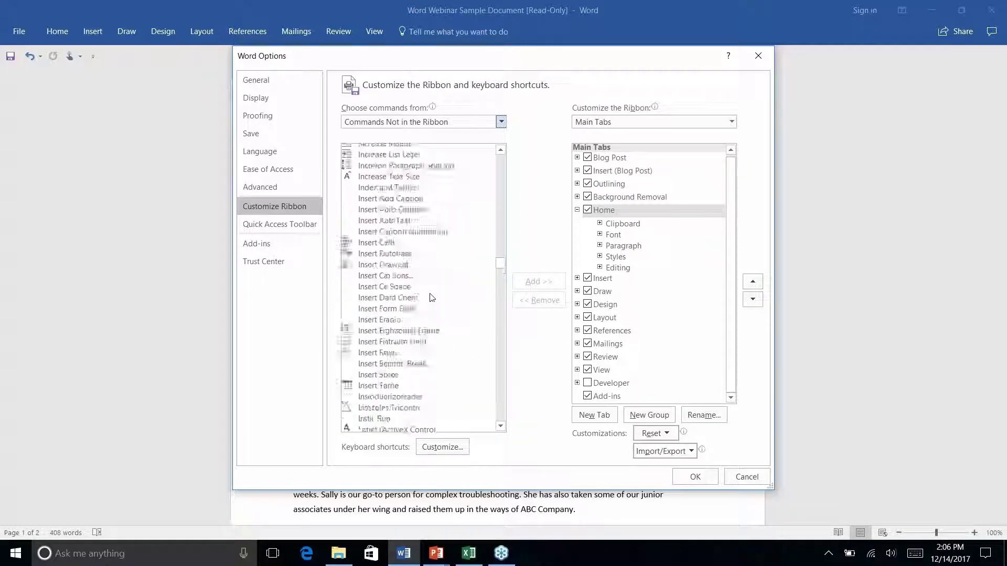
scroll(429, 297, "up", 20)
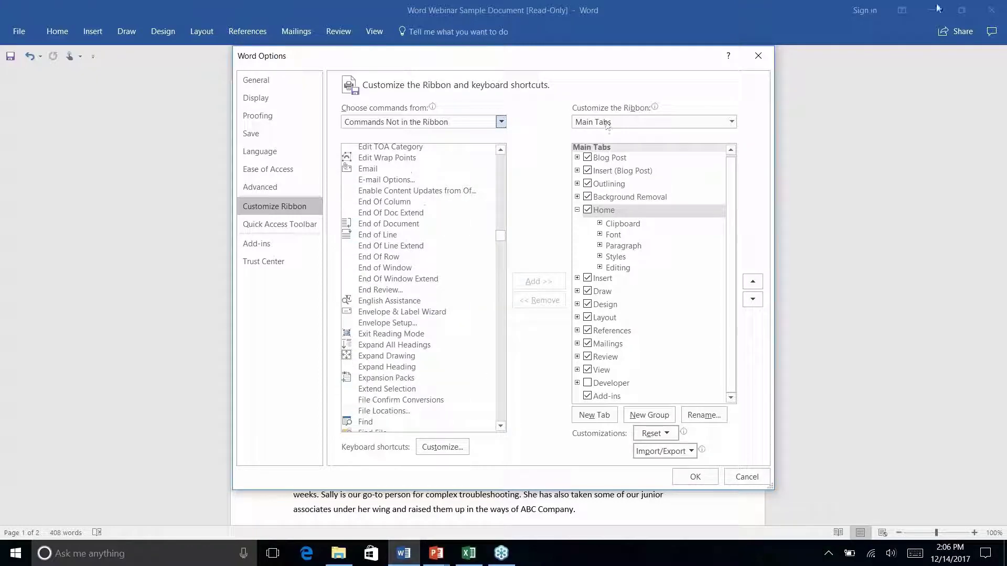
left_click(758, 57)
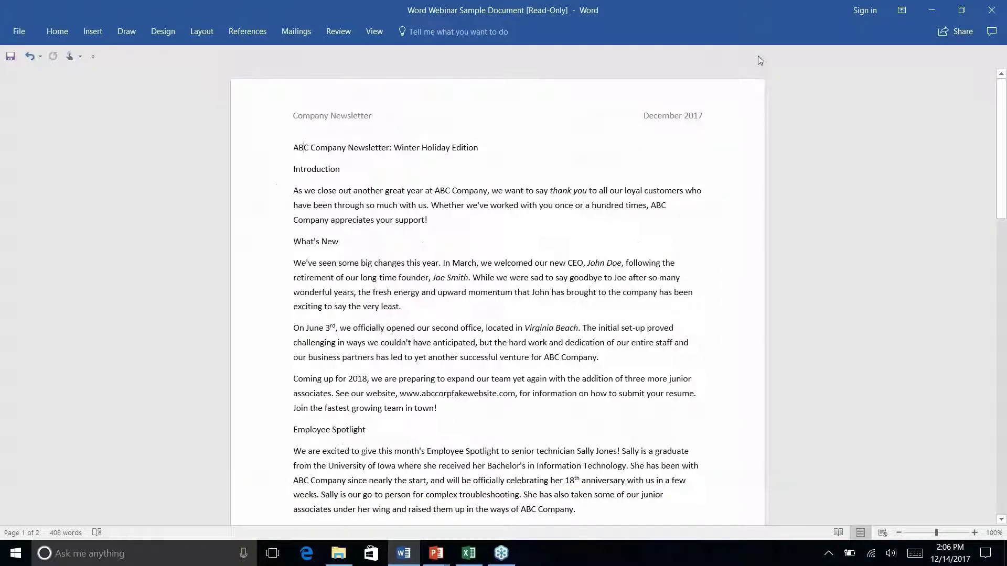
Find the Add a Hyperlink command by searching Tell Me for "add link", open it, and close its dialog without adding a link.
left_click(433, 30)
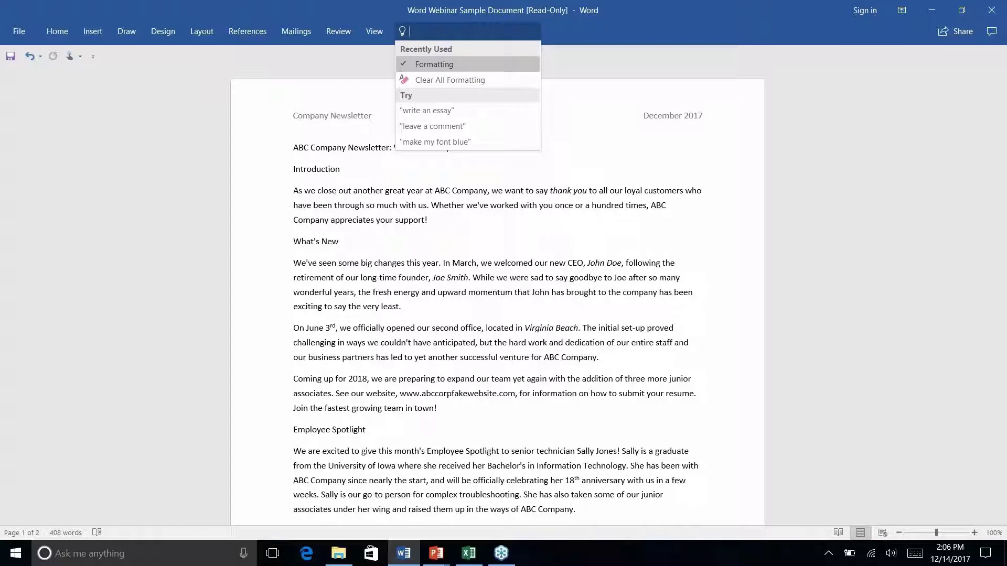
left_click(612, 27)
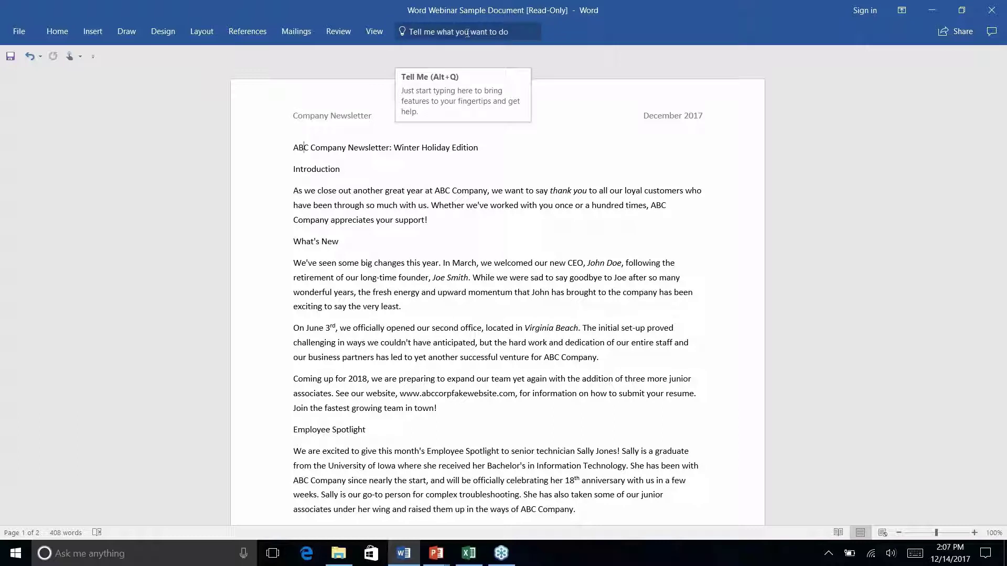
left_click(450, 31)
left_click(590, 26)
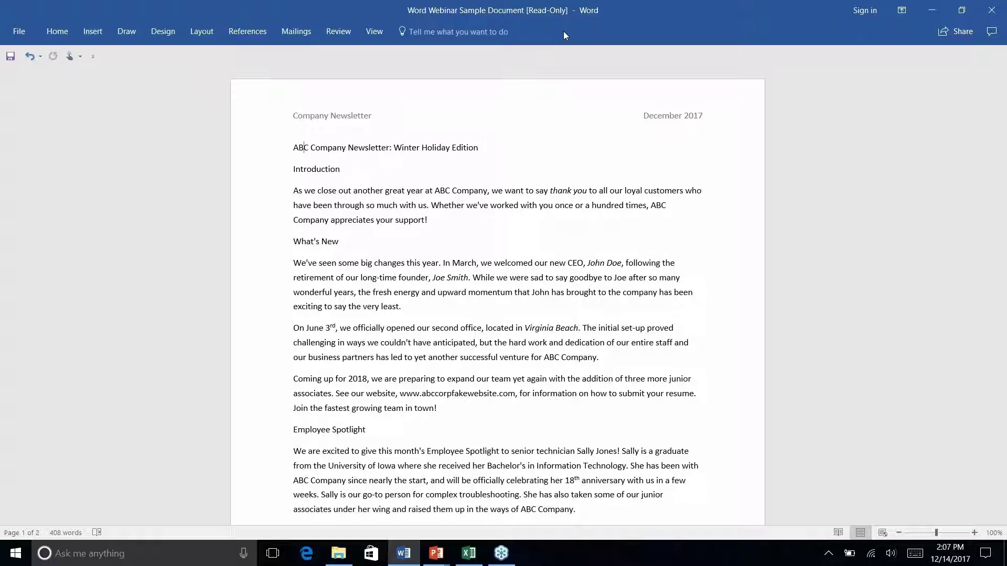
key("alt+q")
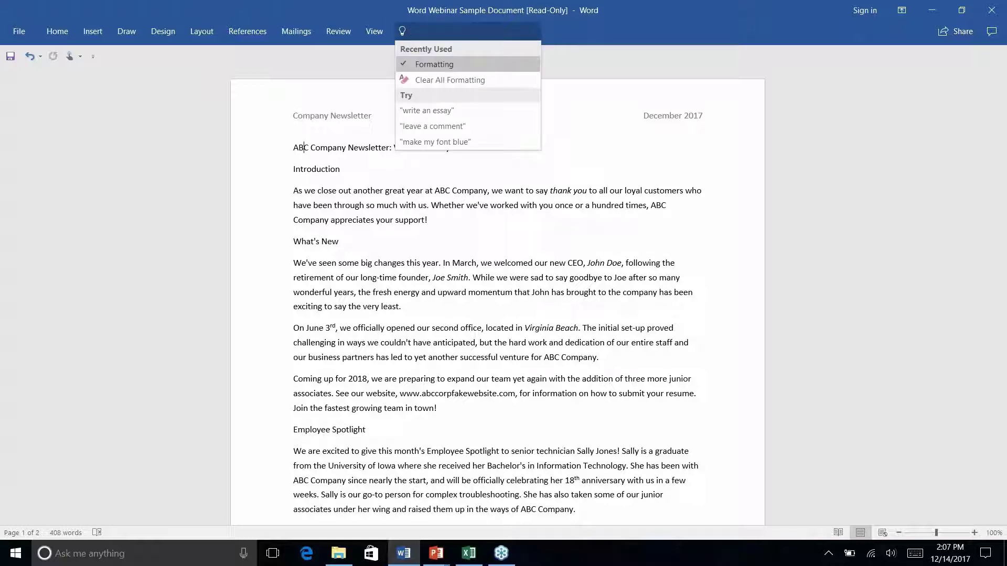
type("add ")
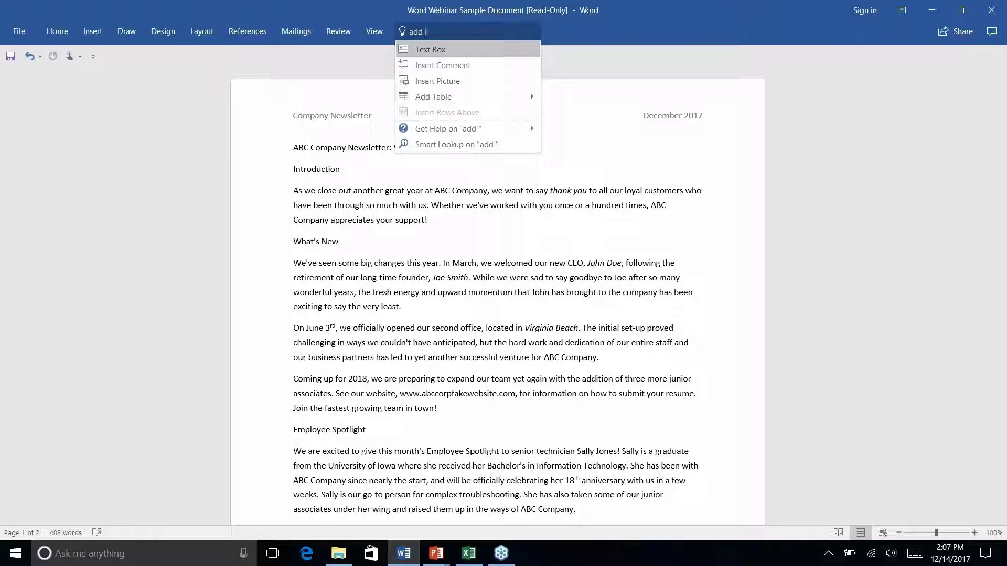
type("link")
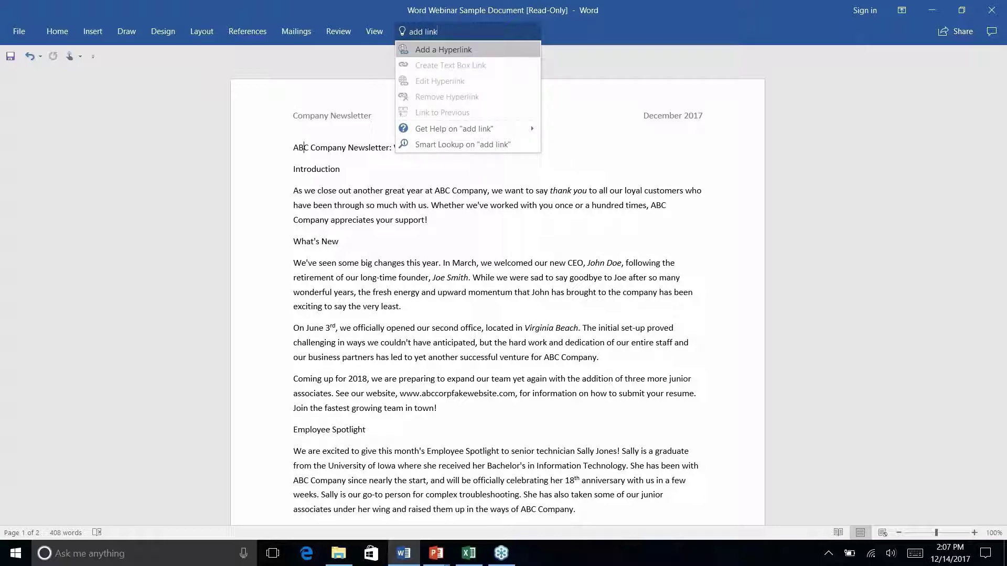
left_click(488, 52)
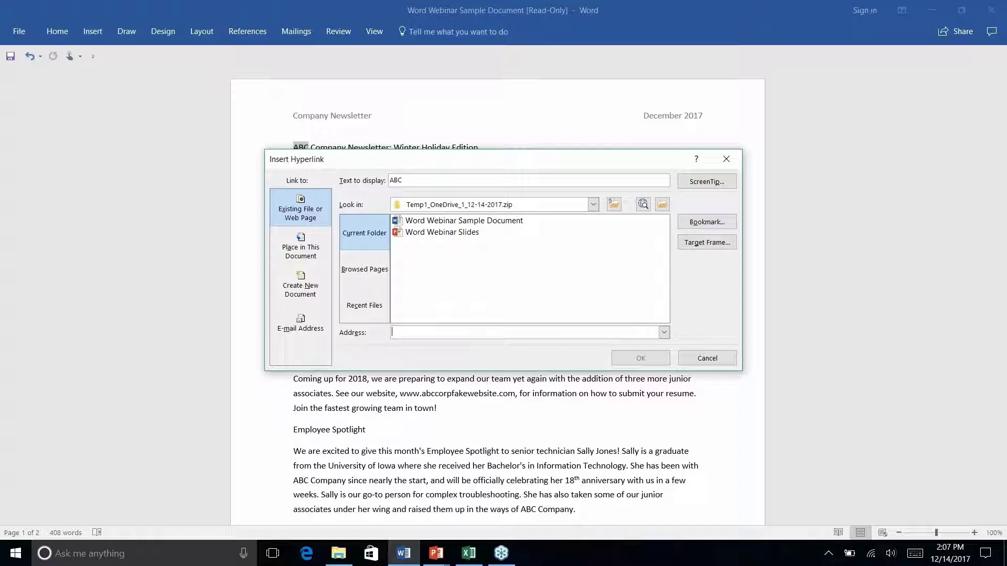
left_click(725, 159)
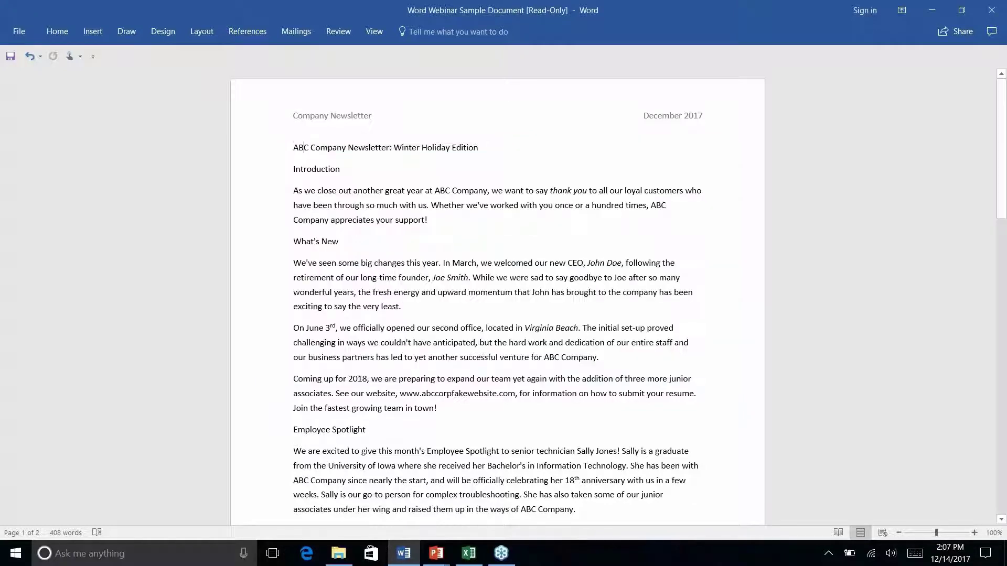
left_click(460, 34)
left_click(706, 60)
left_click(56, 37)
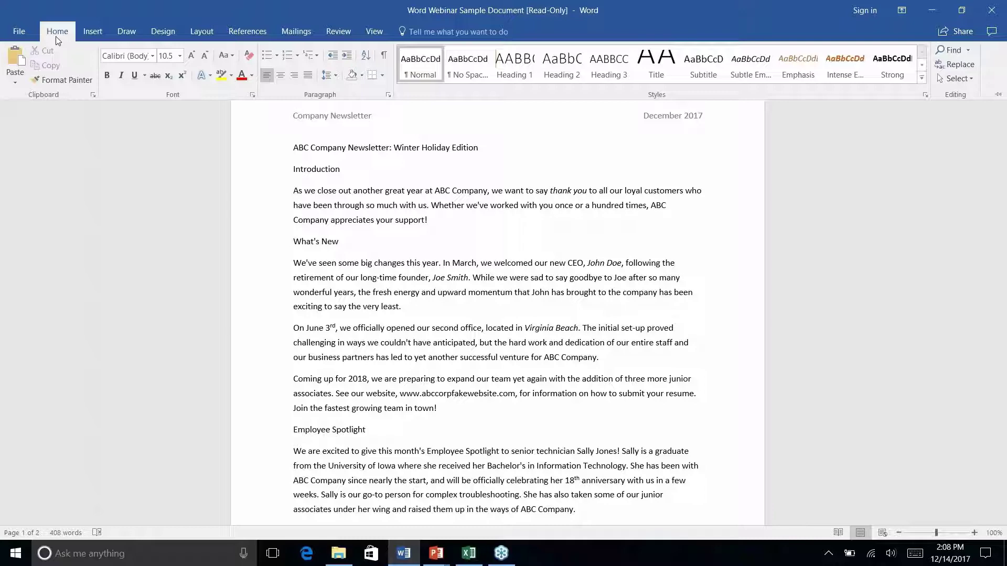
Look through the newsletter's sections, from the introduction down to the customer feedback text on page 2.
key("alt+Tab")
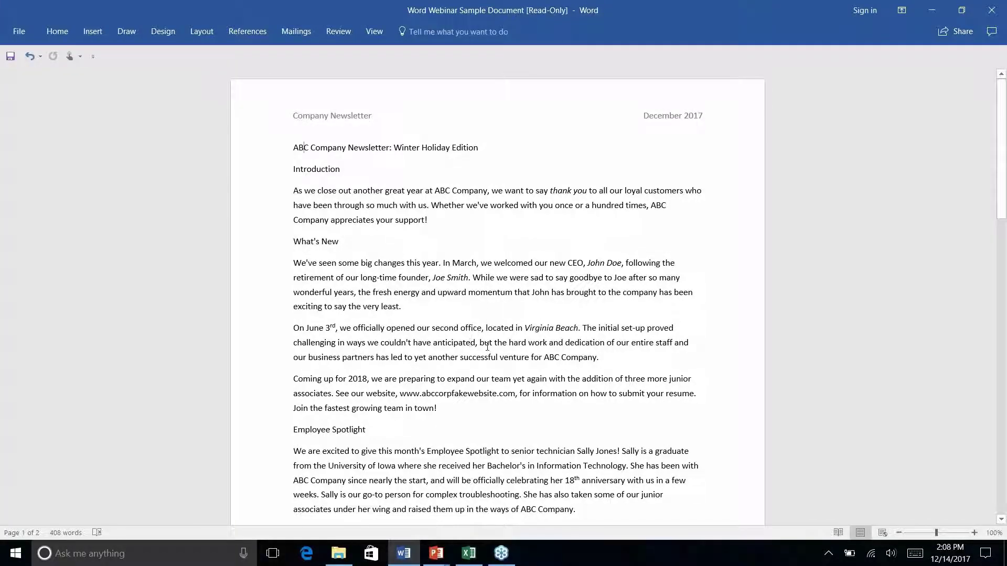
scroll(487, 346, "down", 10)
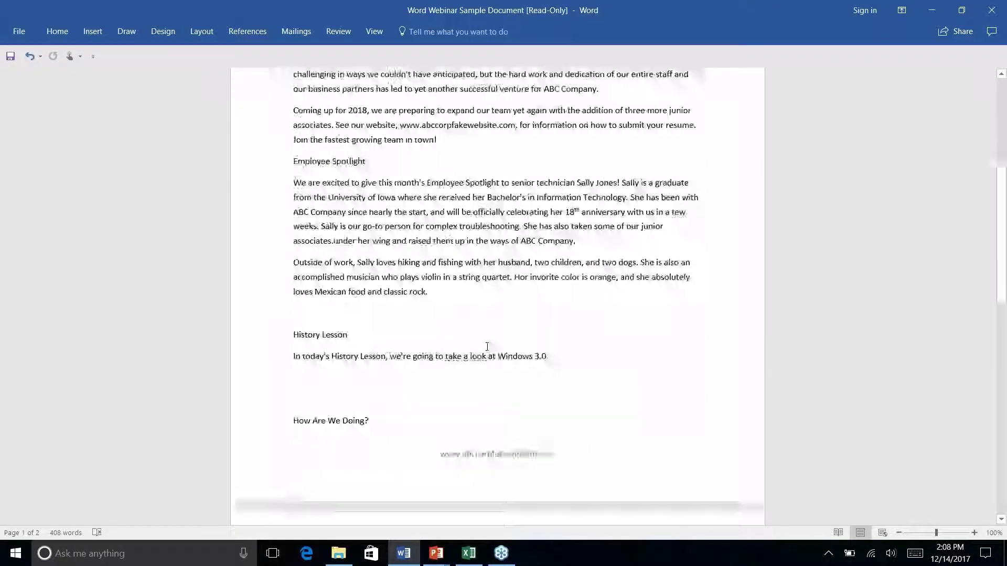
scroll(497, 296, "up", 10)
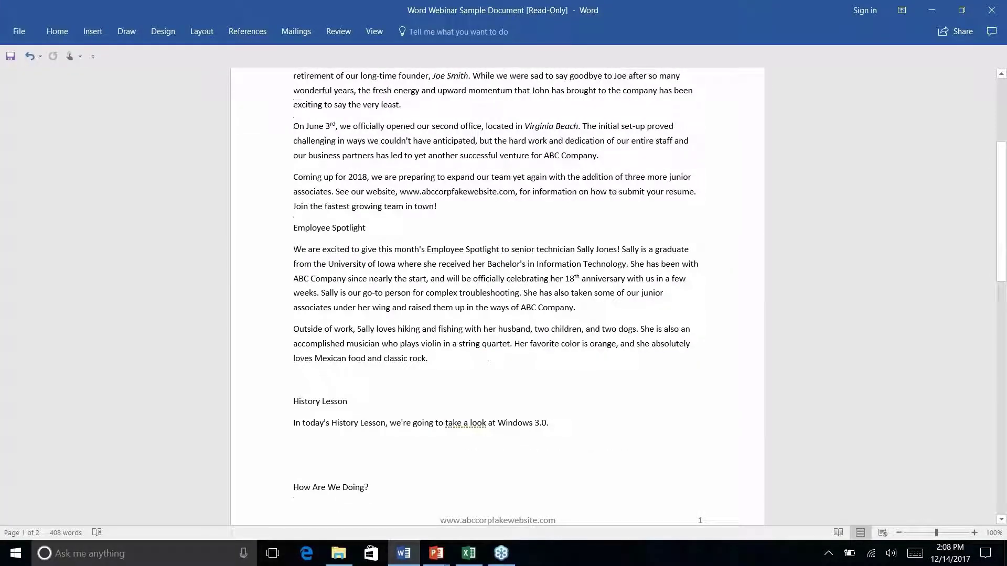
scroll(497, 296, "down", 1)
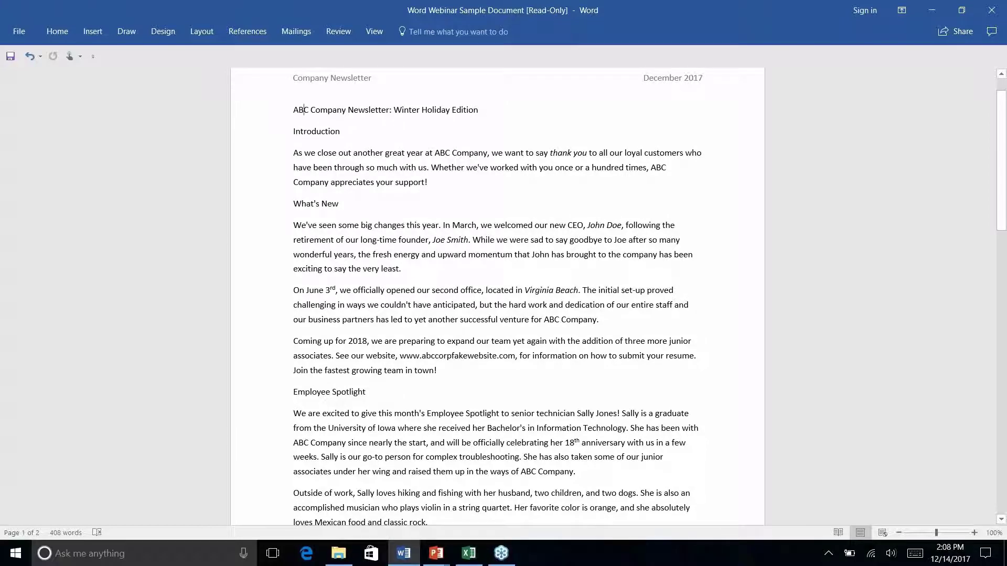
scroll(497, 346, "down", 10)
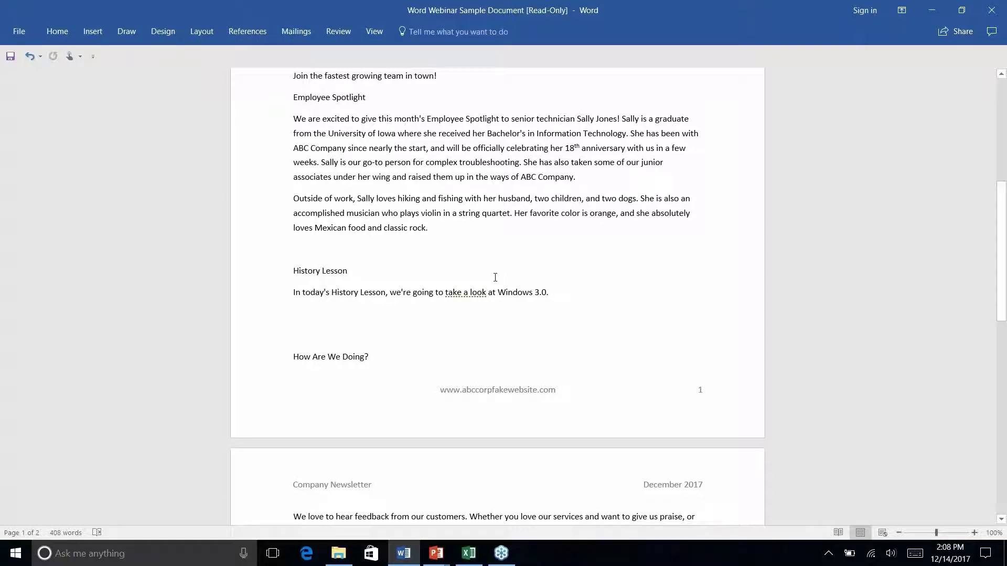
scroll(568, 310, "down", 4)
scroll(569, 310, "up", 6)
scroll(497, 293, "up", 4)
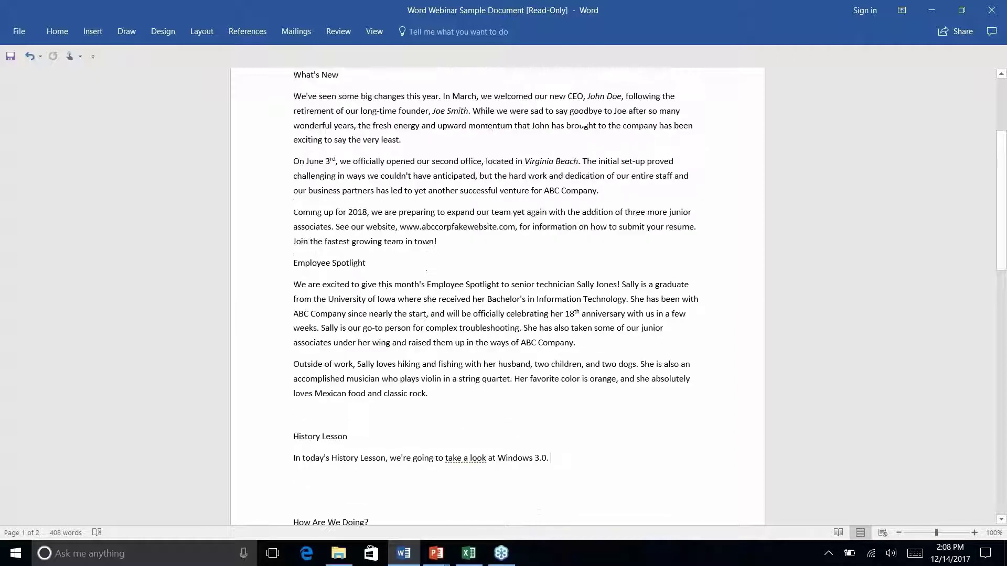
Run Smart Lookup on the words "Windows 3.0." in the newsletter's History Lesson section.
scroll(497, 294, "down", 5)
scroll(497, 293, "down", 3)
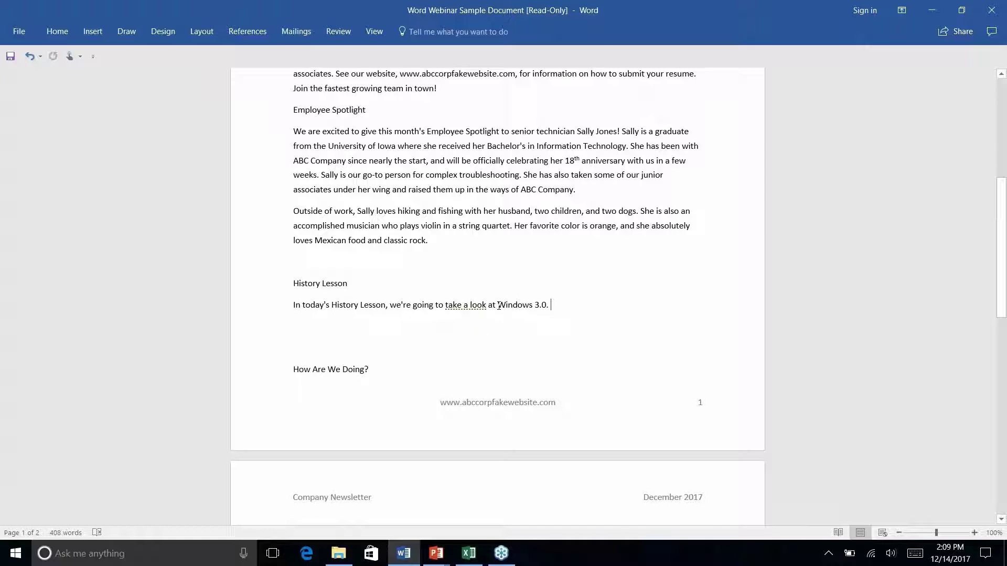
left_click_drag(498, 305, 551, 305)
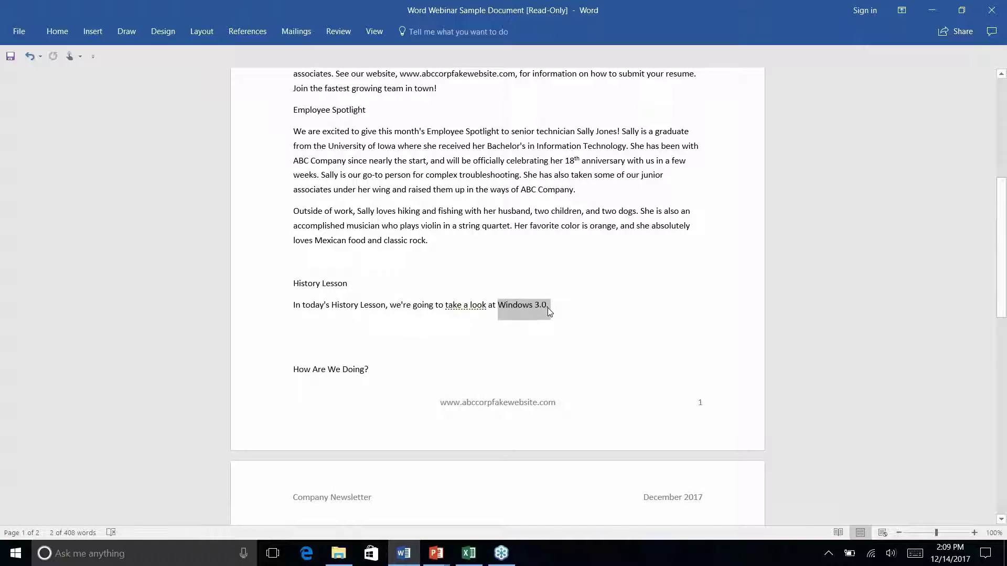
right_click(548, 308)
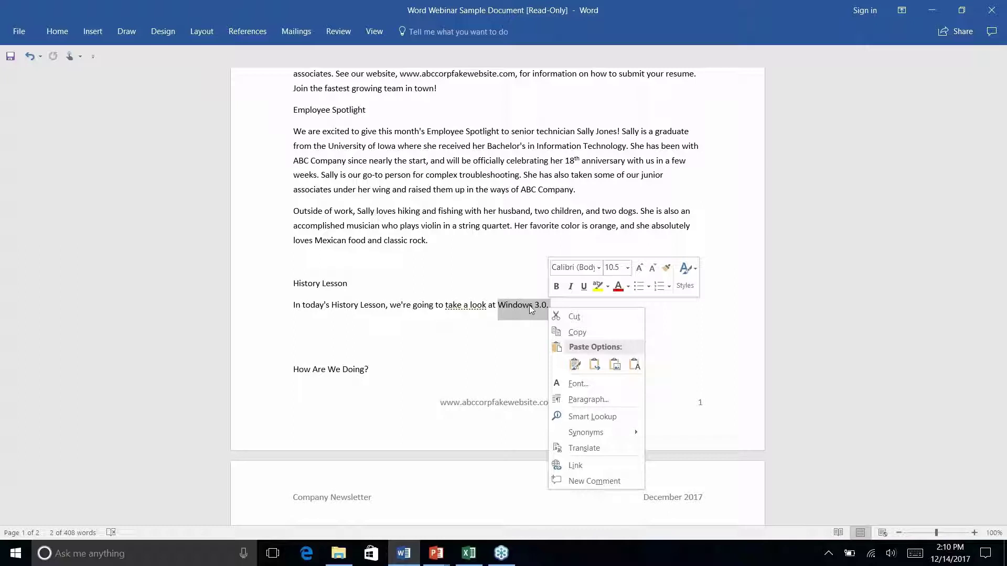
left_click(581, 419)
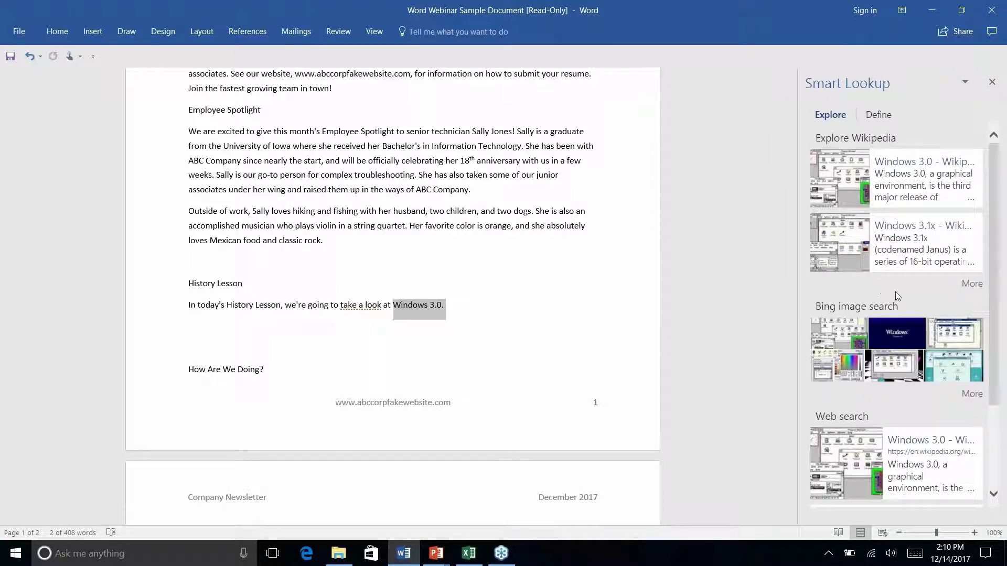
Examine the Wikipedia, Bing image and web search results that Smart Lookup offers for Windows 3.0.
left_click(894, 294)
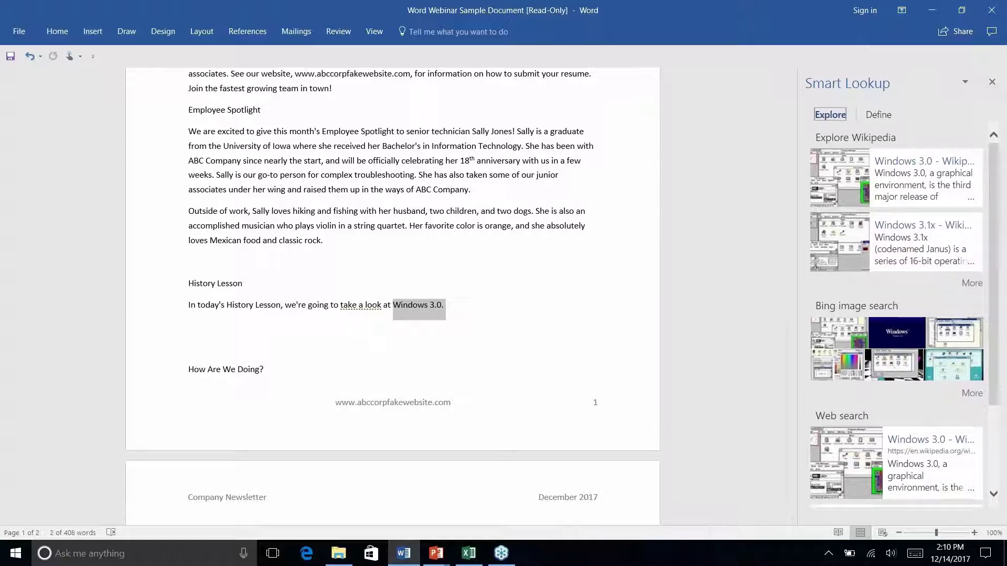
scroll(926, 293, "down", 2)
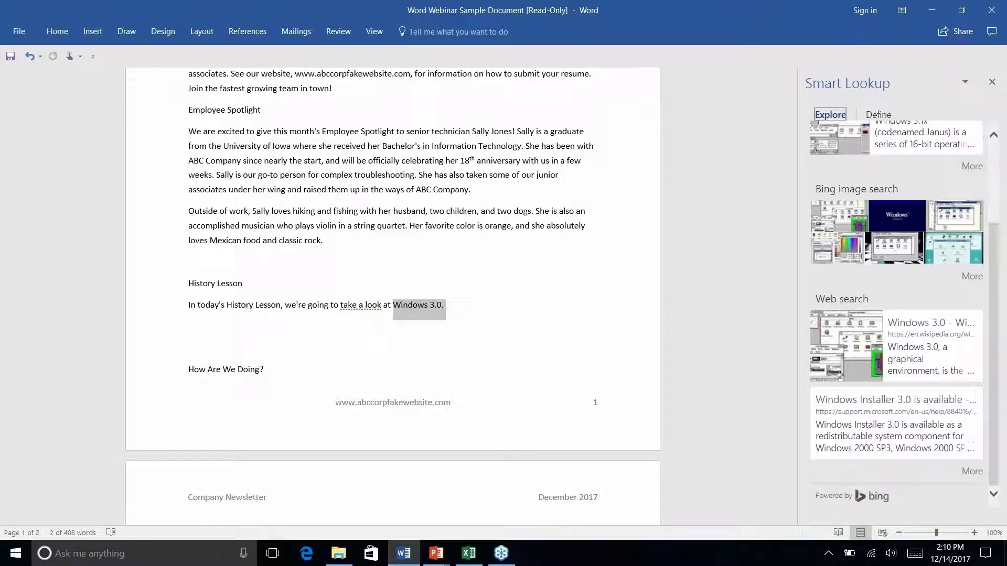
scroll(924, 230, "up", 2)
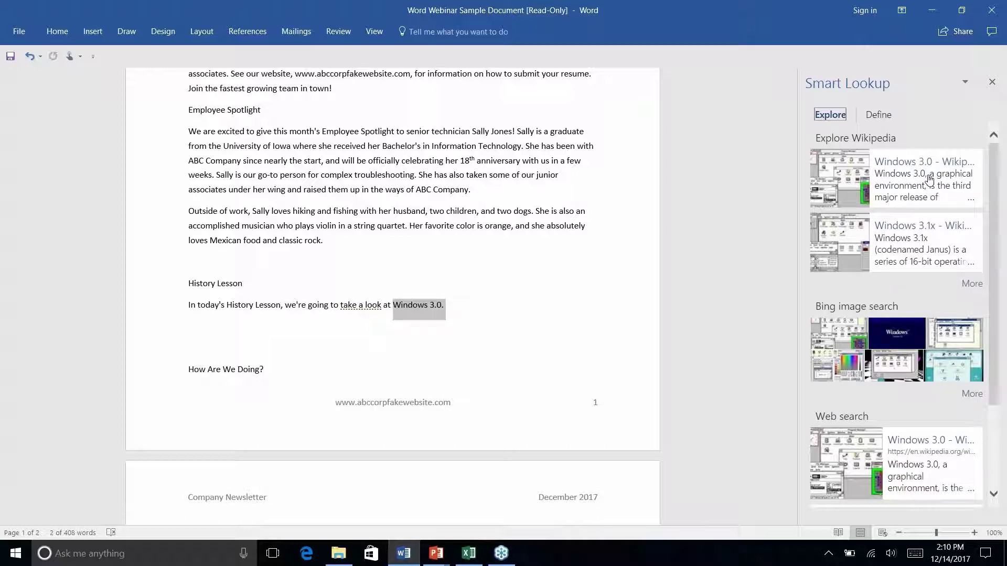
scroll(915, 244, "down", 3)
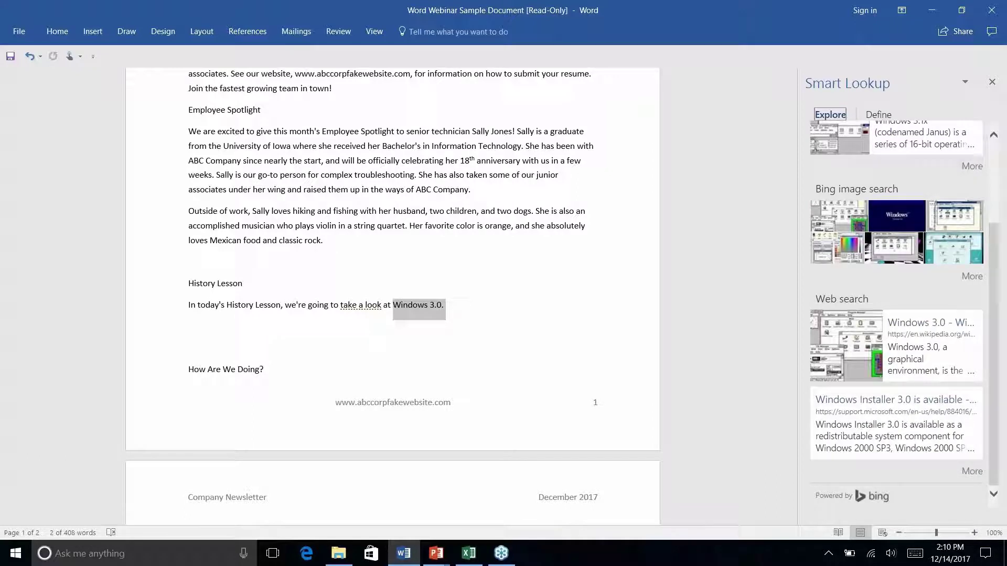
scroll(896, 304, "up", 3)
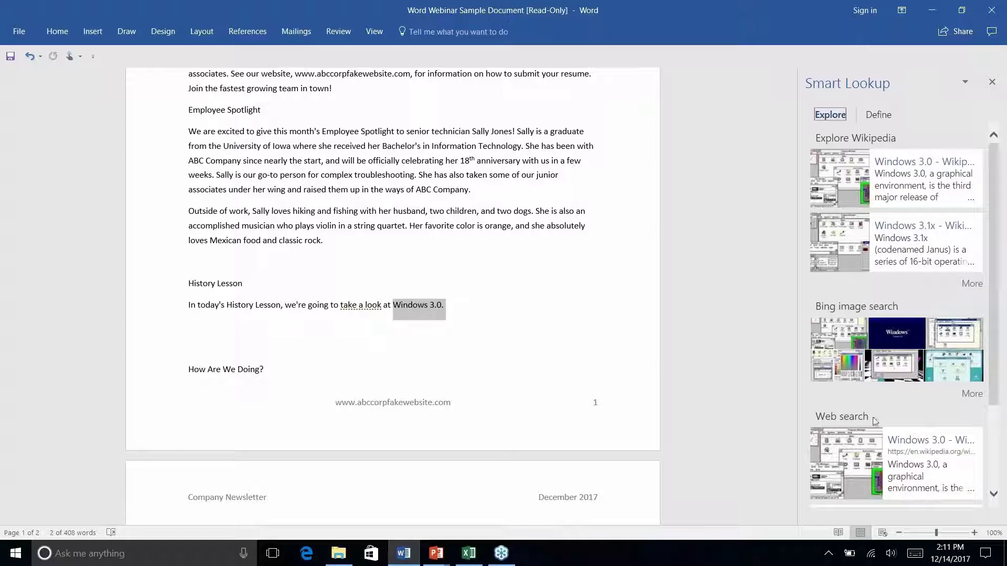
scroll(873, 417, "down", 3)
scroll(872, 417, "up", 3)
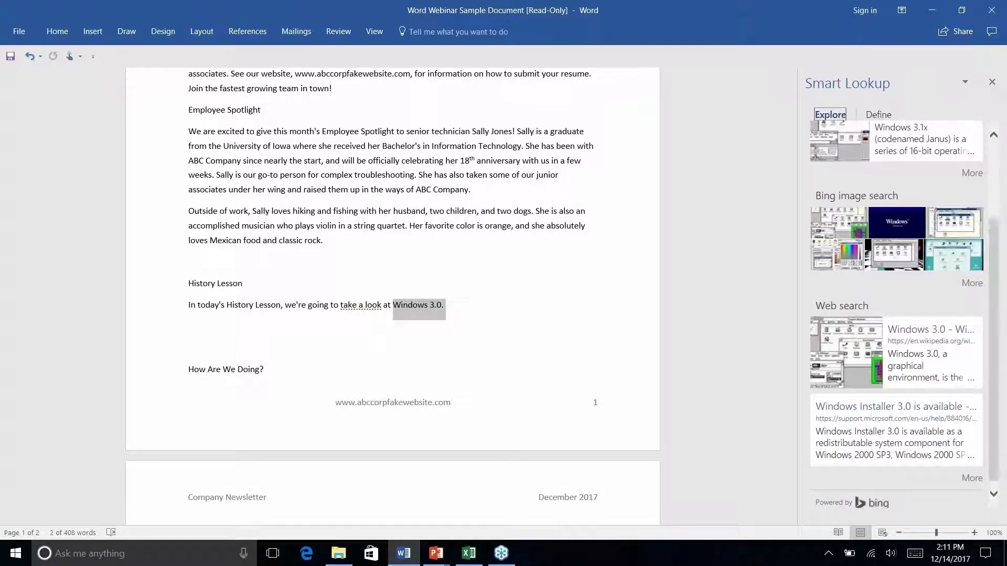
View the Windows 3.0 Wikipedia article from the lookup results, and close both the article and Smart Lookup.
left_click(913, 164)
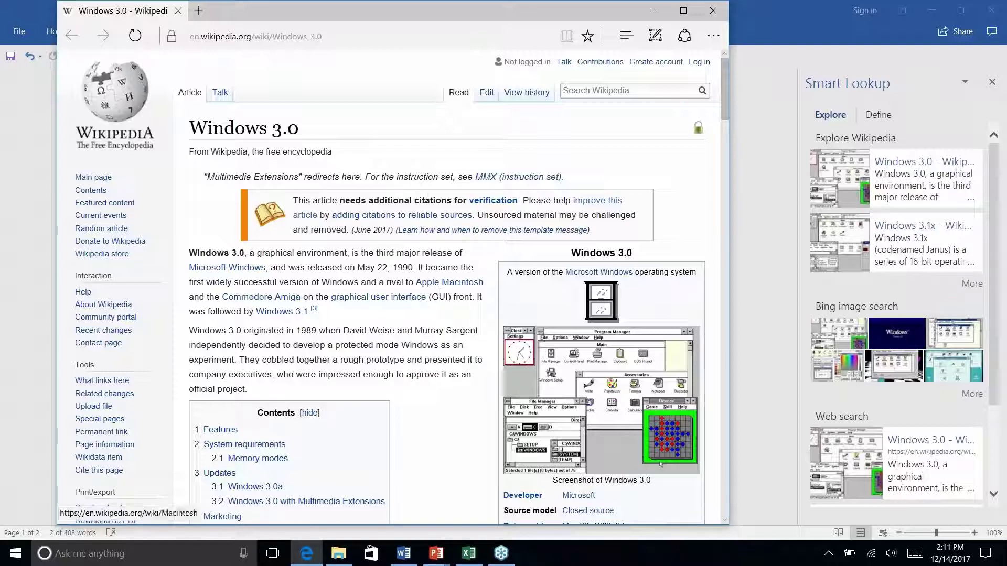
left_click(713, 12)
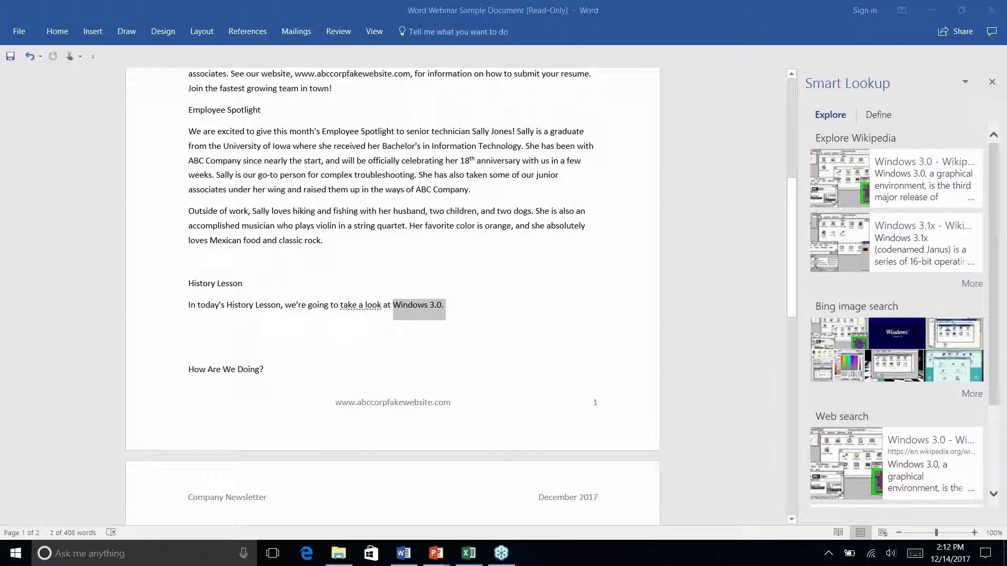
left_click(453, 306)
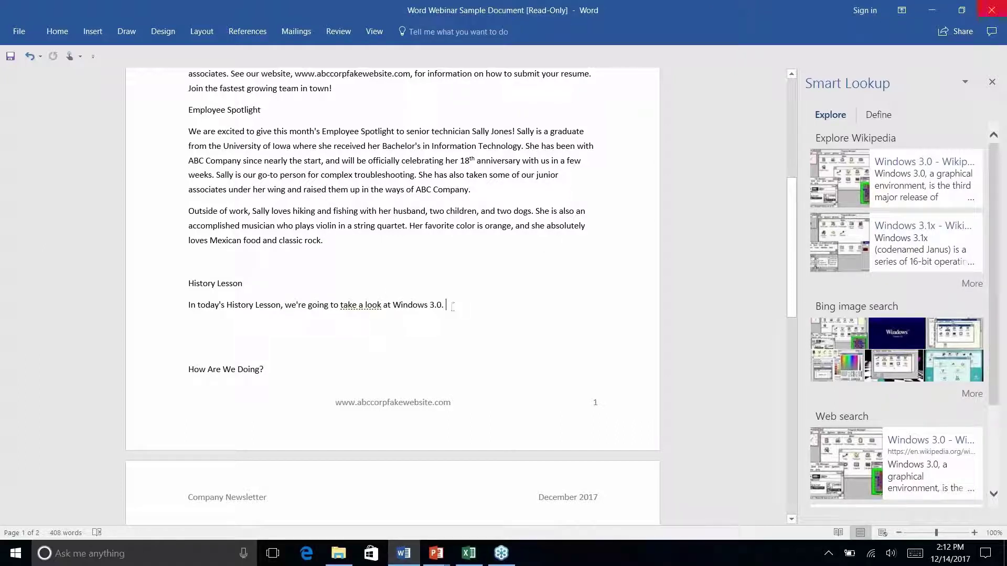
left_click(991, 84)
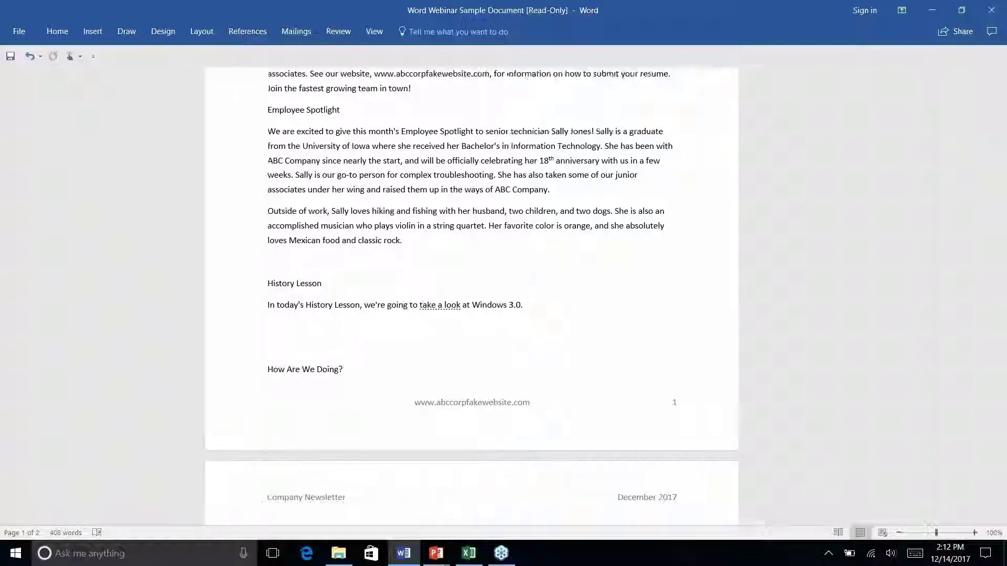
Show the research commands and the list of available citation styles among the References commands.
left_click(250, 33)
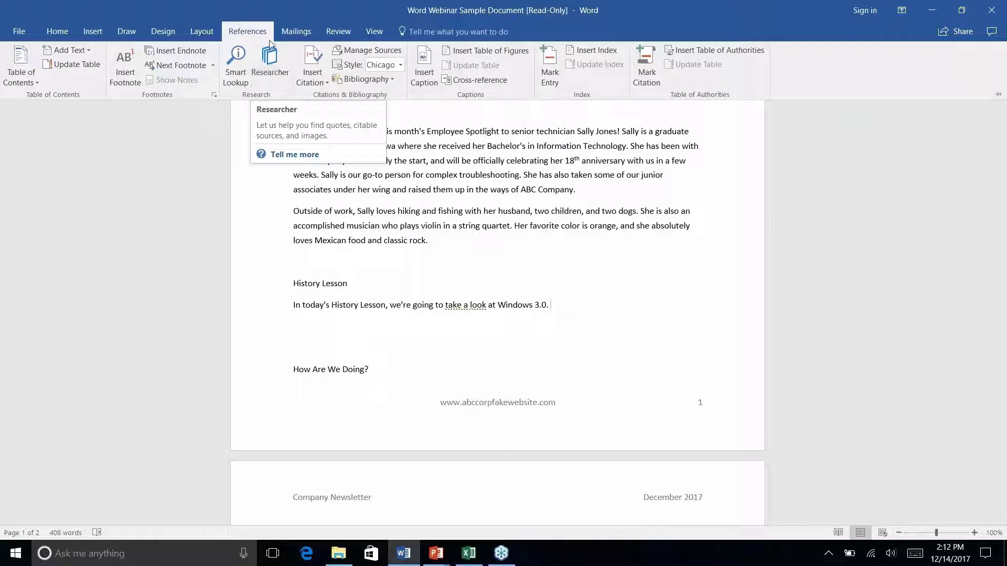
left_click(282, 64)
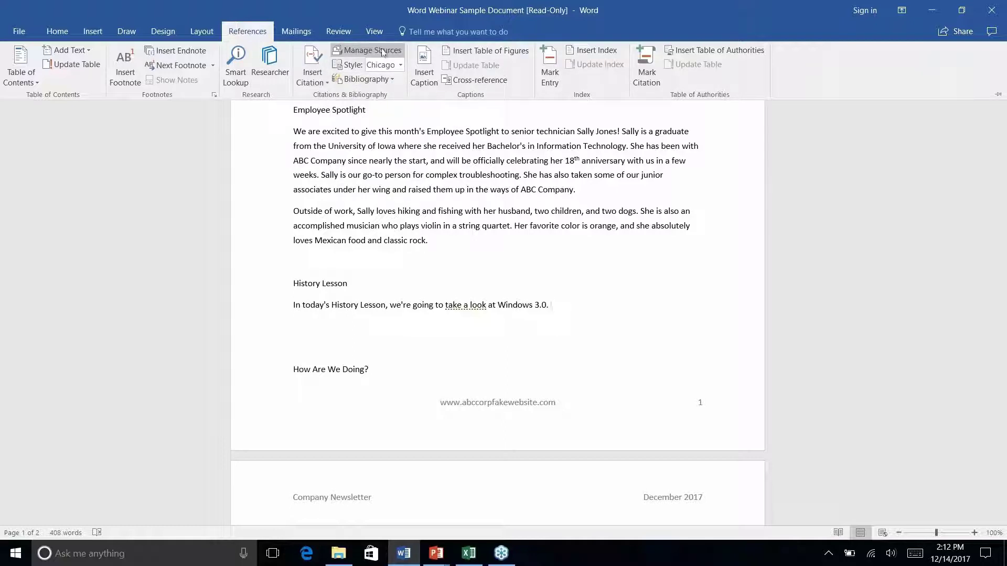
left_click(400, 65)
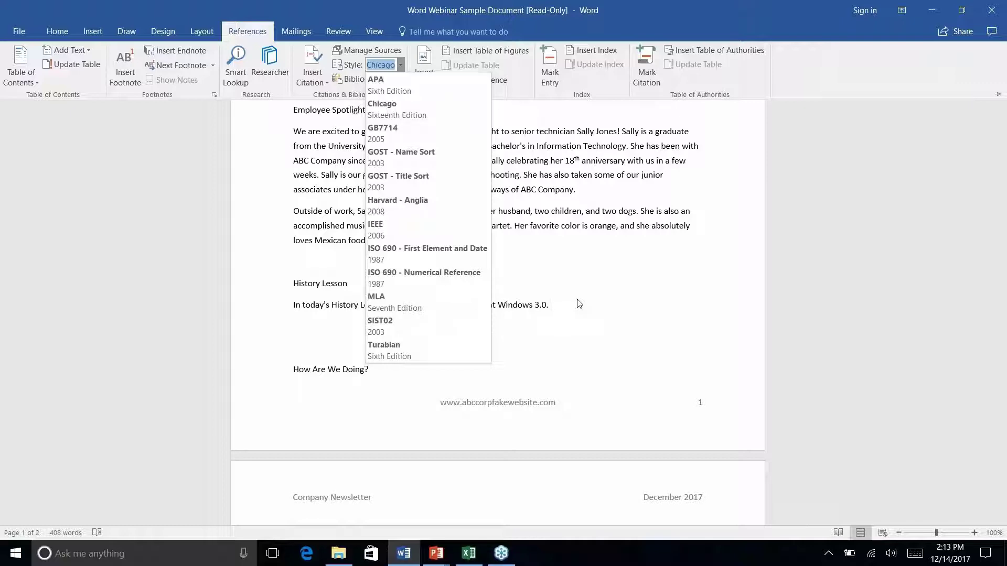
Open Researcher and search its sources for "windows 3.0".
left_click(270, 61)
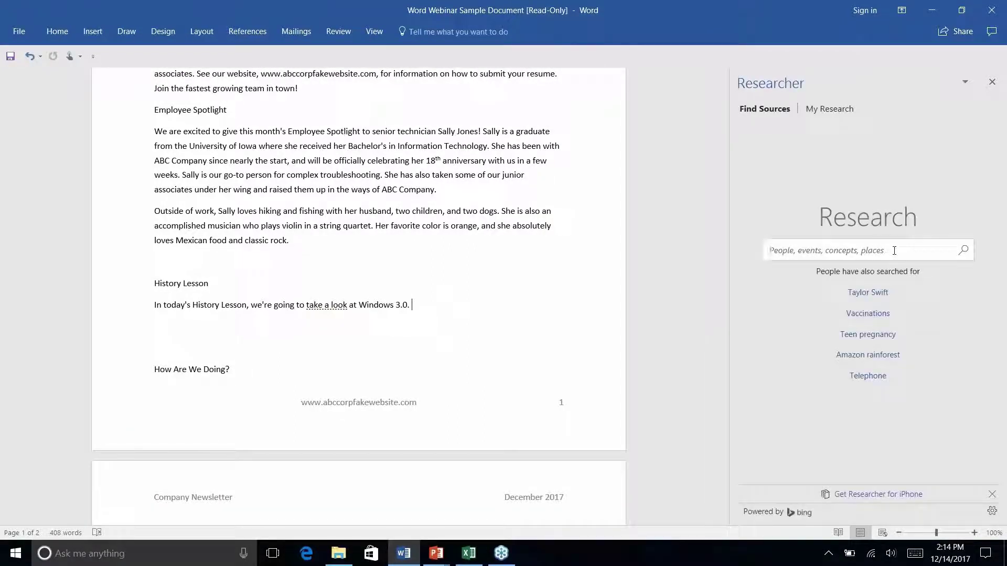
type("wi")
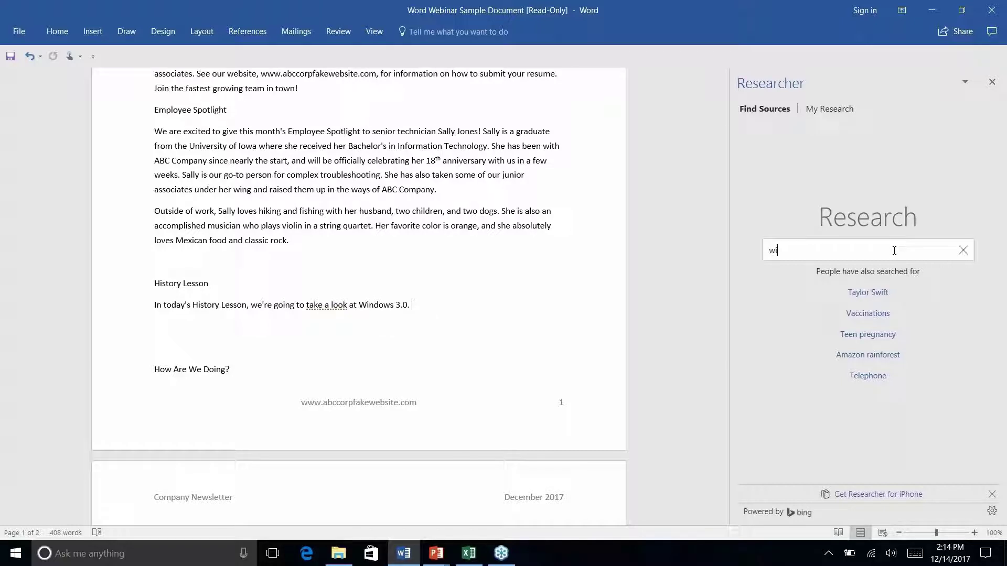
type("ndows 3.0")
key("Return")
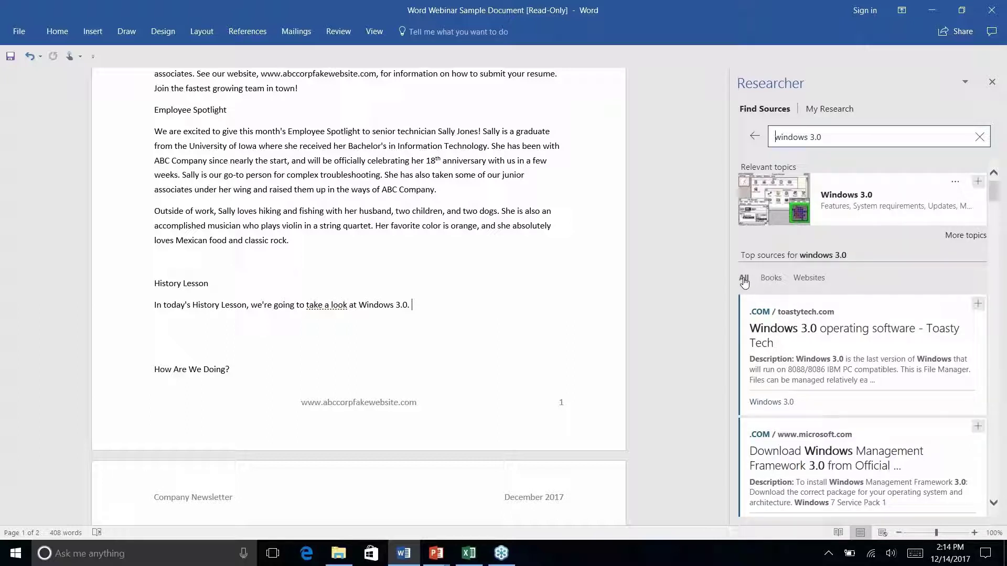
Review the Books sources and all top sources for Windows 3.0, and open the "Windows 3.0 operating software - Toasty Tech" source.
left_click(774, 281)
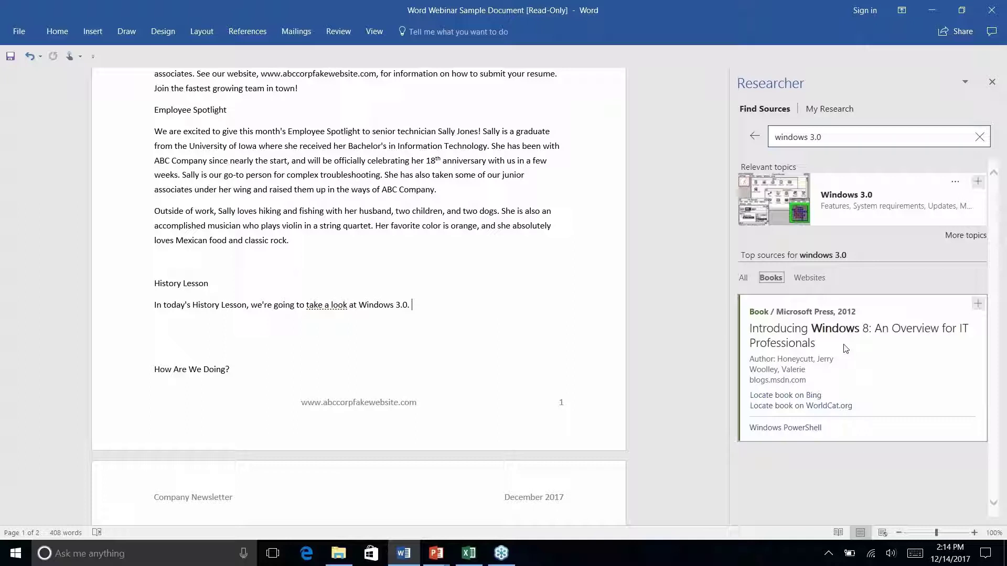
left_click(743, 279)
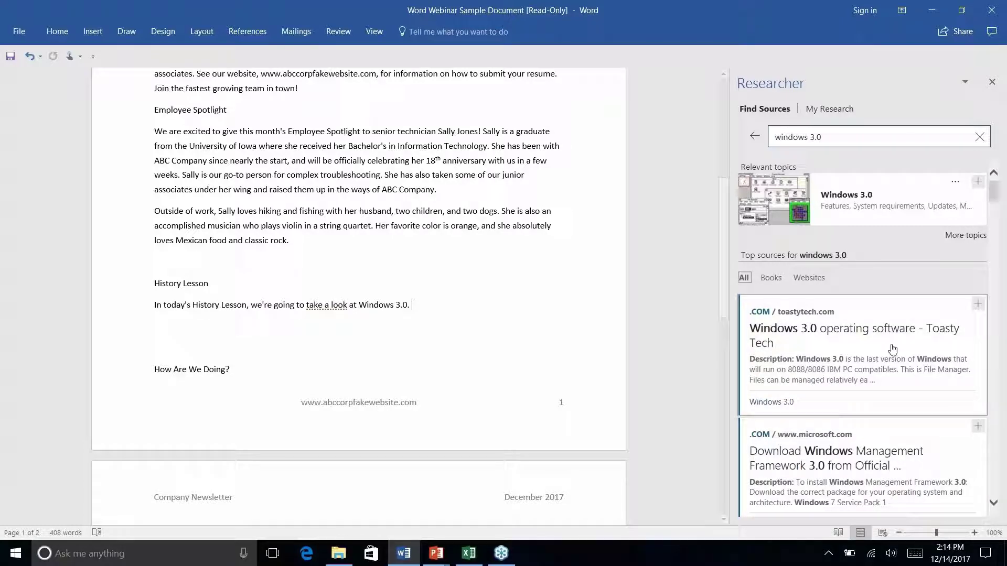
scroll(892, 348, "down", 5)
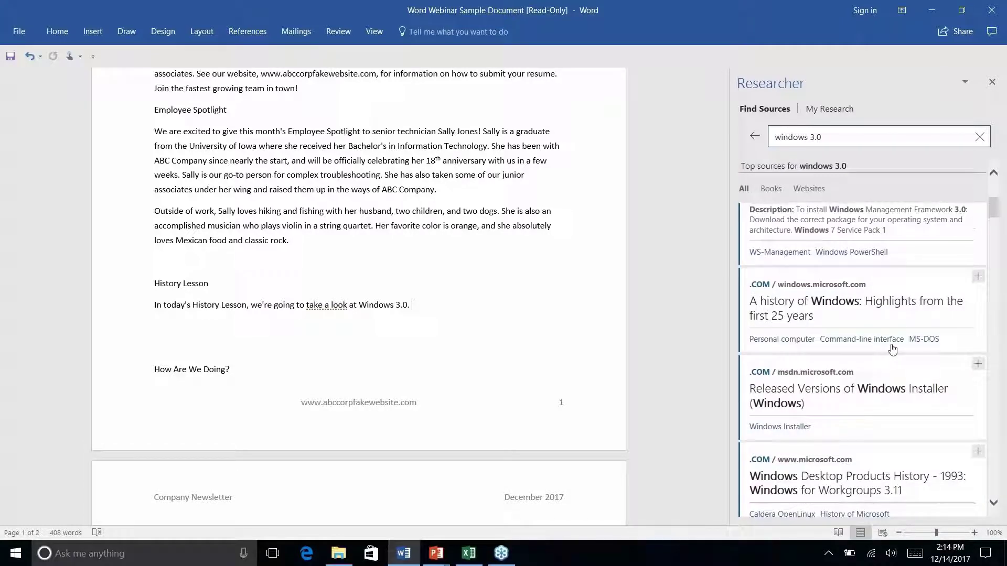
scroll(892, 348, "down", 3)
scroll(892, 348, "up", 10)
scroll(893, 348, "down", 8)
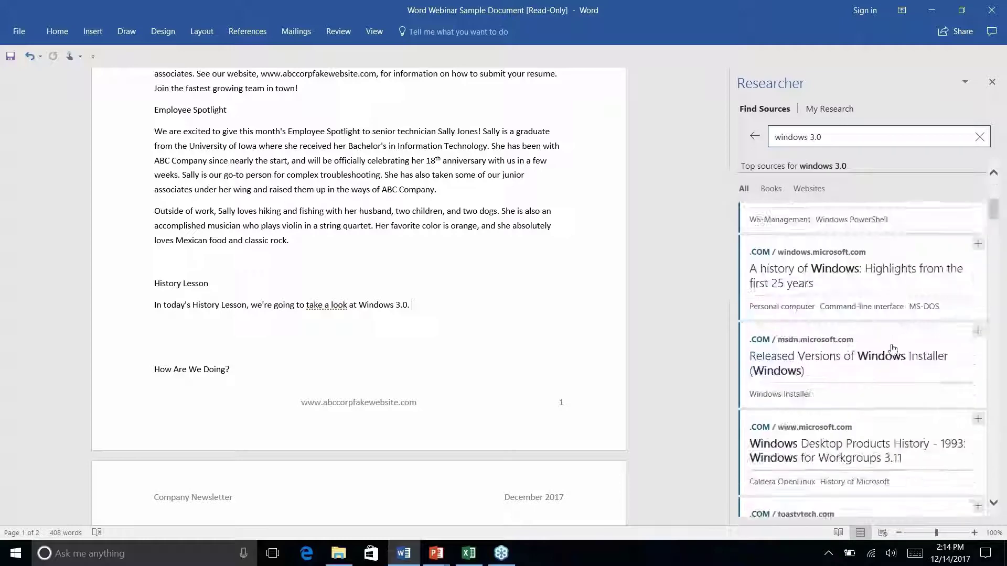
scroll(892, 349, "down", 10)
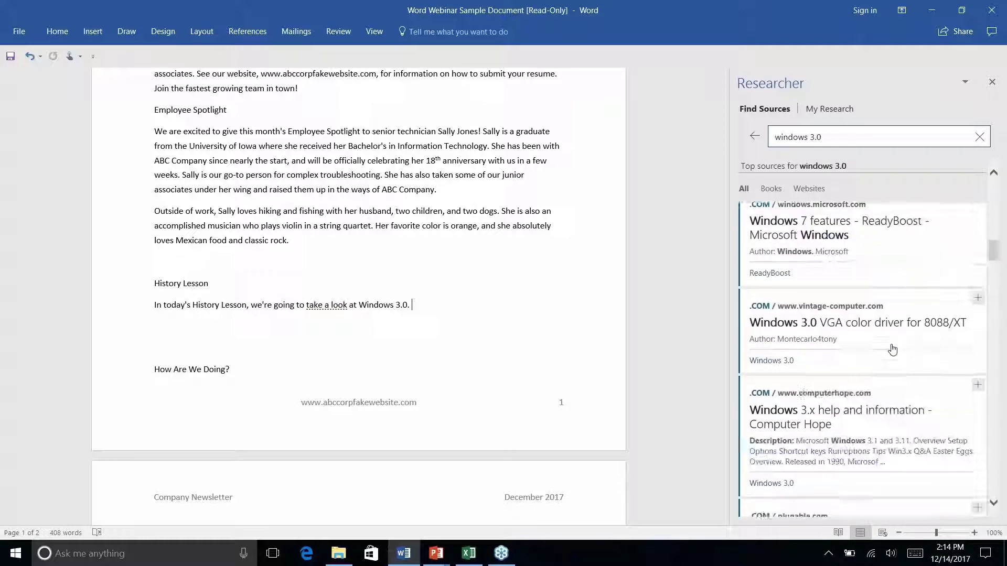
scroll(892, 348, "down", 6)
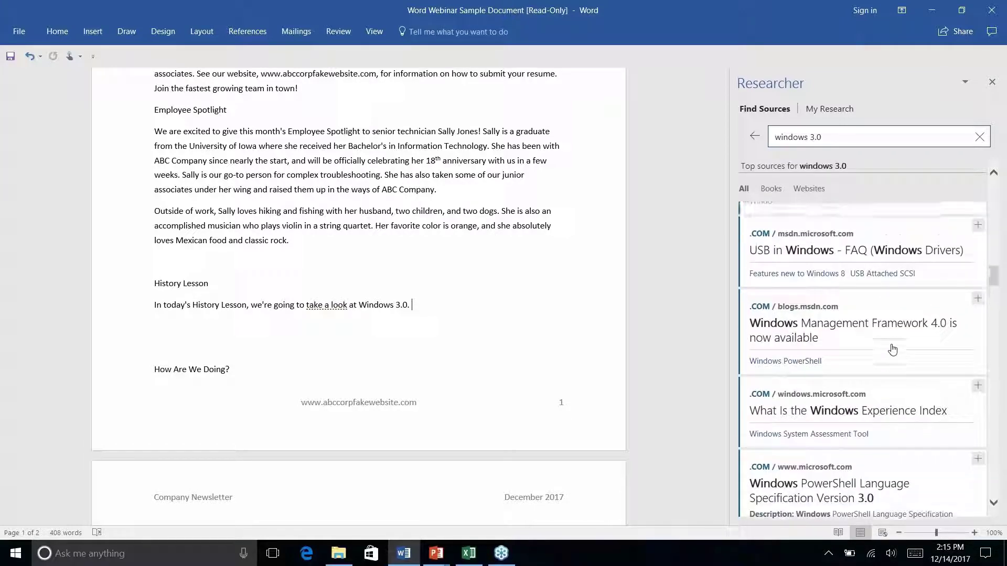
scroll(892, 348, "up", 20)
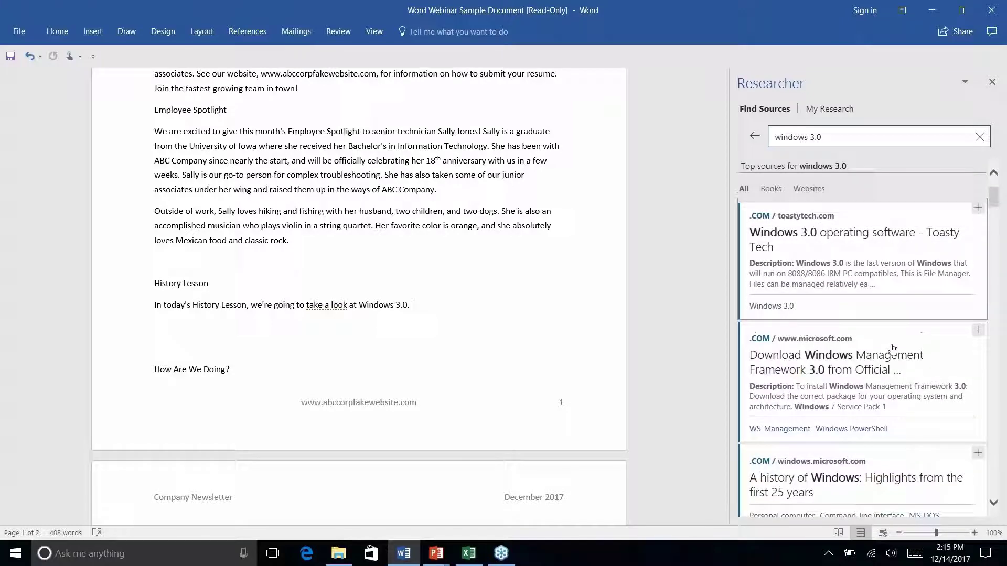
scroll(891, 349, "up", 3)
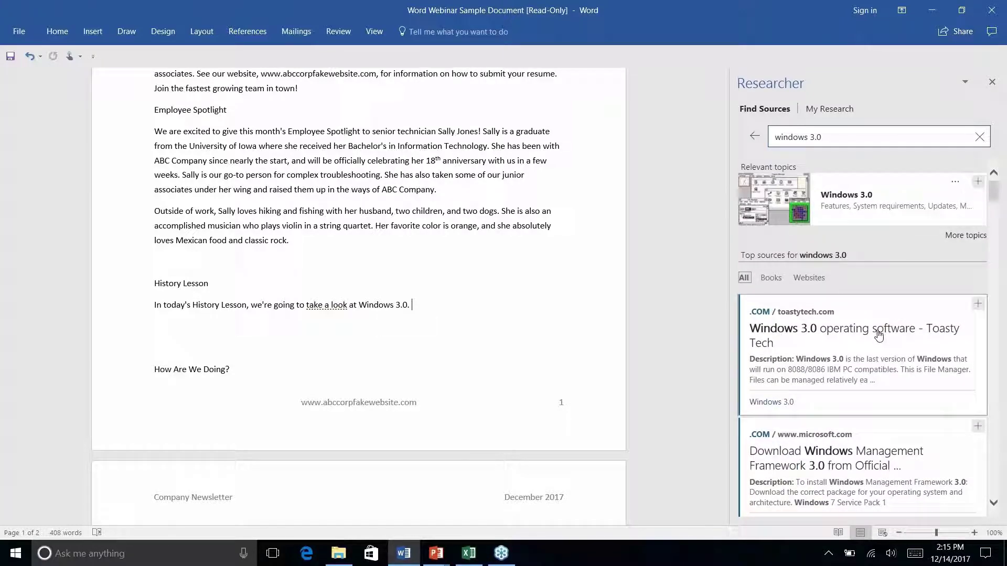
left_click(874, 339)
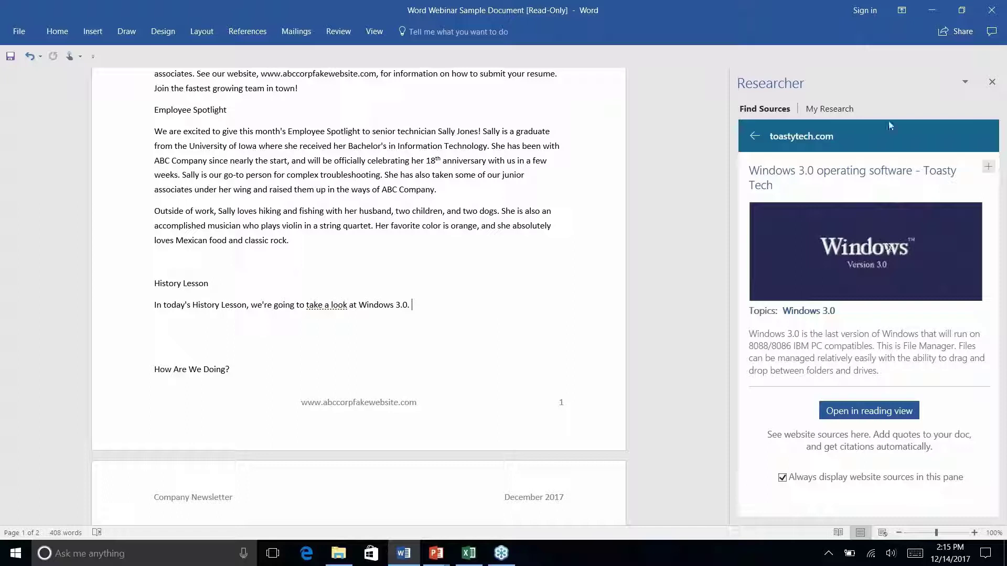
Search Researcher for "windows 3.0 history" and open the source "Microsoft Windows 3.0 Is 20 Years Old Today!!! | ITProPortal".
left_click(755, 138)
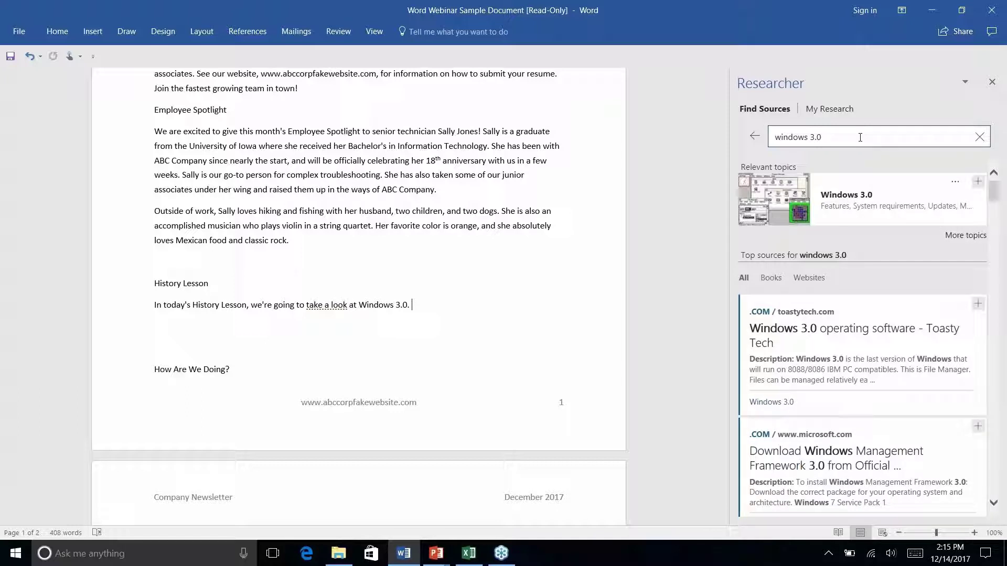
type("istory")
key("Return")
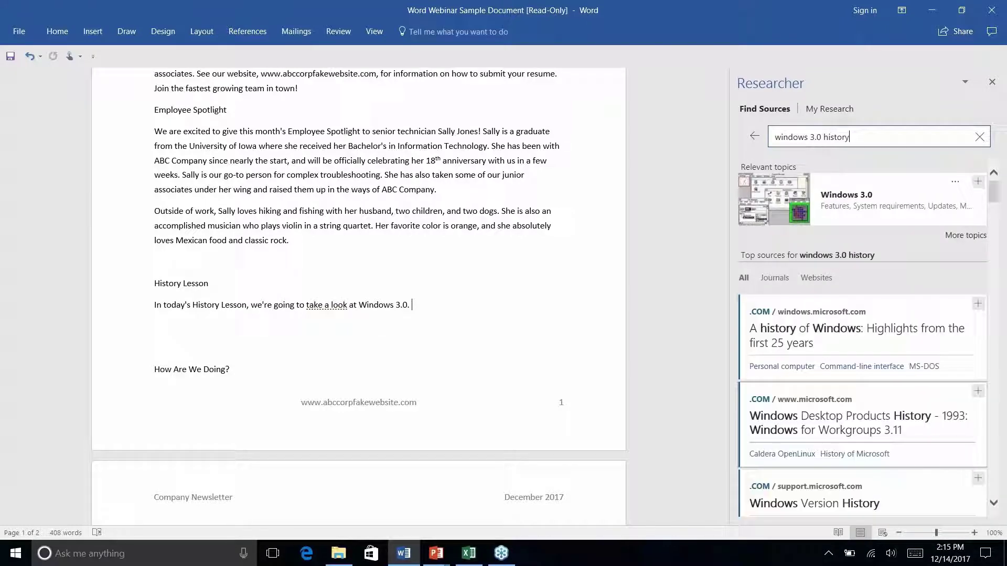
scroll(901, 355, "down", 1)
scroll(901, 355, "down", 2)
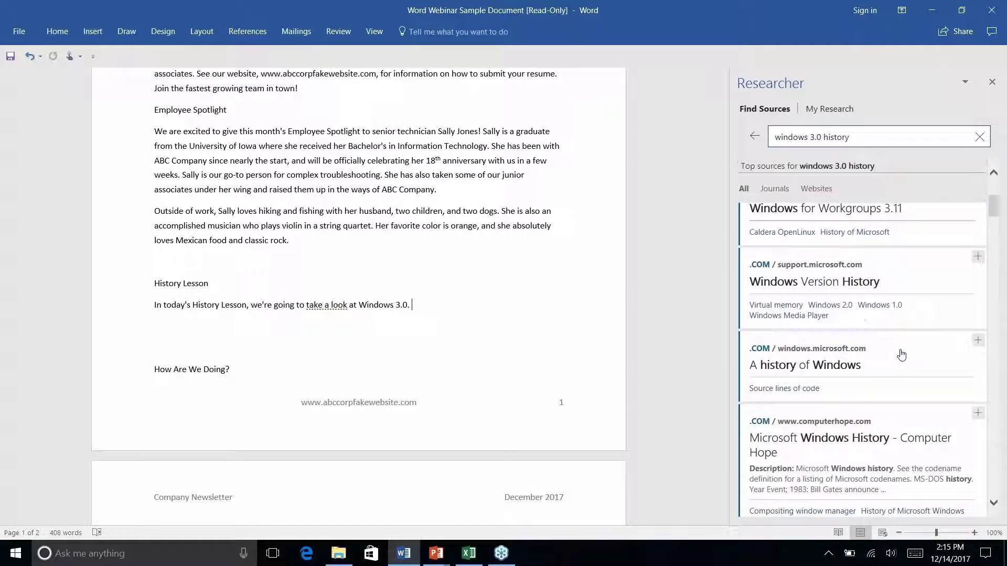
scroll(899, 353, "down", 5)
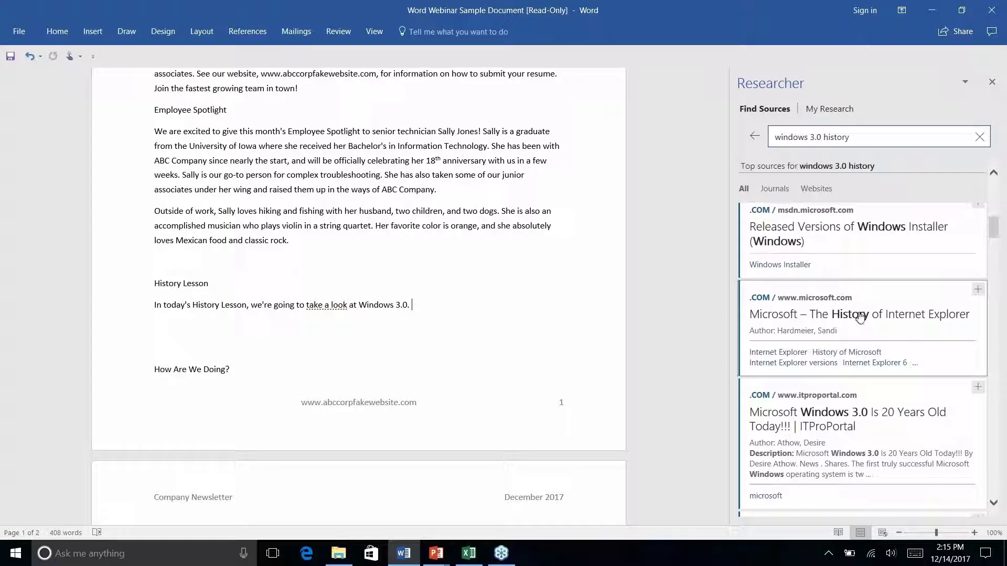
left_click(846, 415)
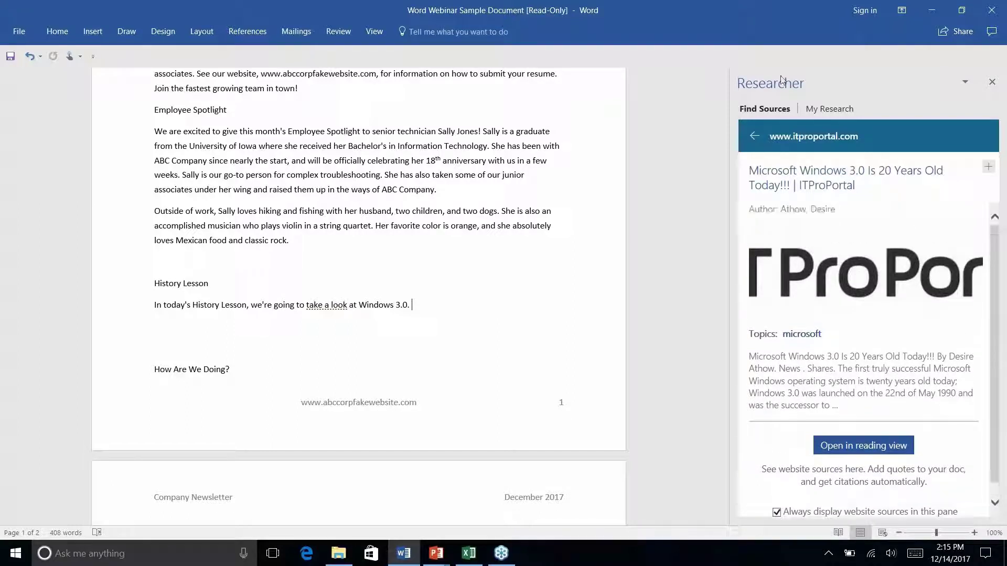
Return to the "windows 3.0" sources, open "Windows 3.0 with Multimedia Extensions - Toasty Tech", and insert its summary below the History Lesson sentence.
left_click(754, 137)
double_click(856, 138)
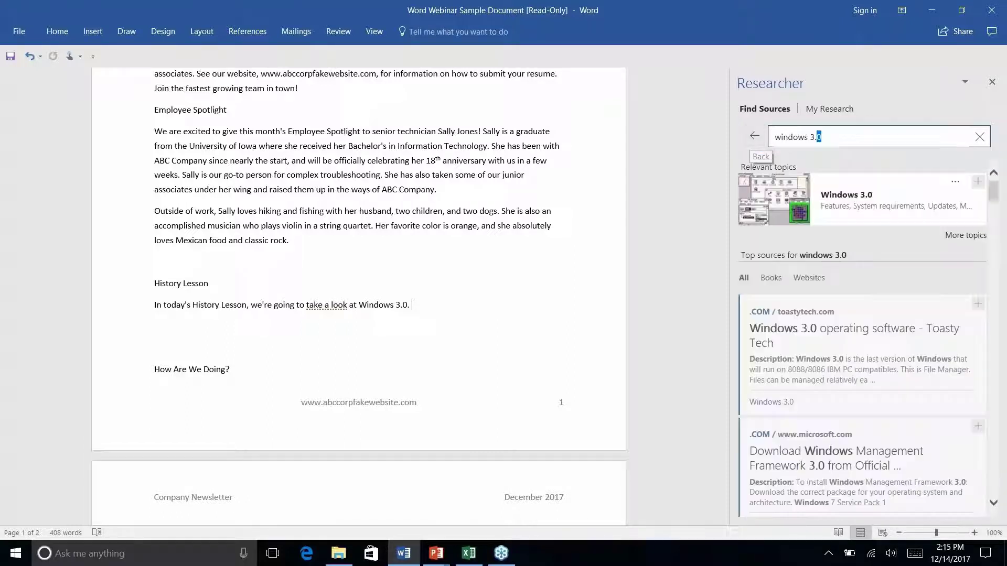
left_click(838, 140)
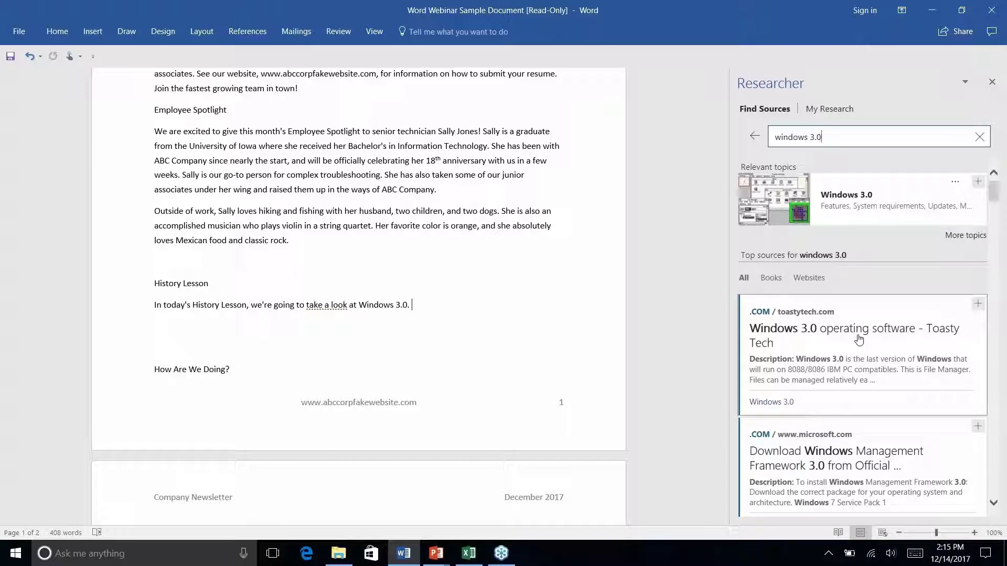
scroll(858, 340, "down", 5)
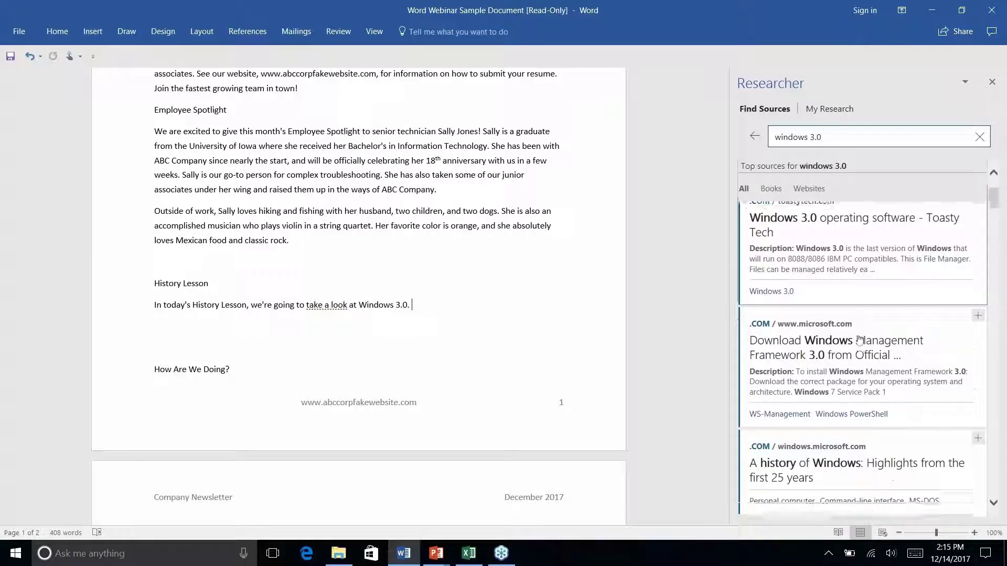
scroll(858, 340, "down", 4)
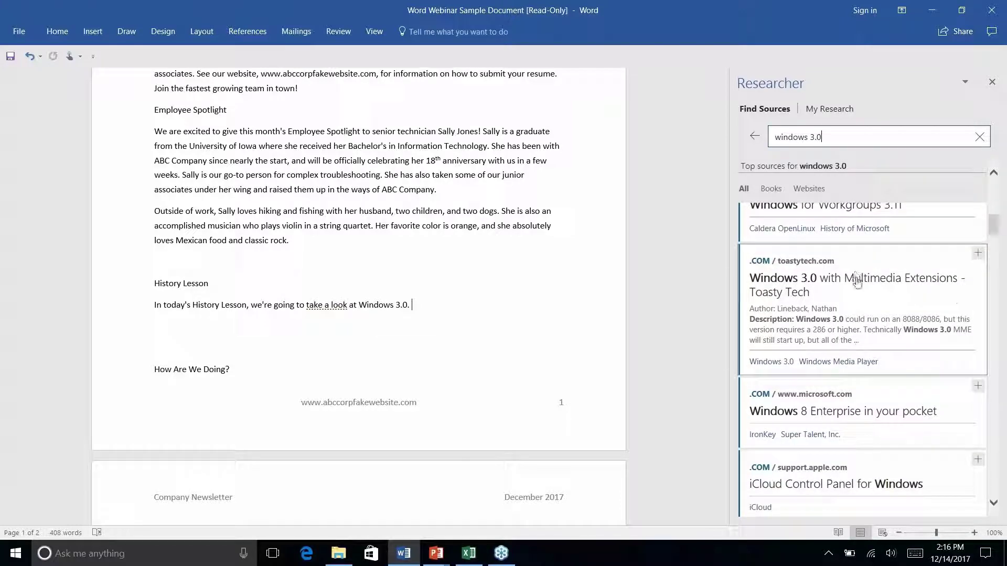
left_click(859, 283)
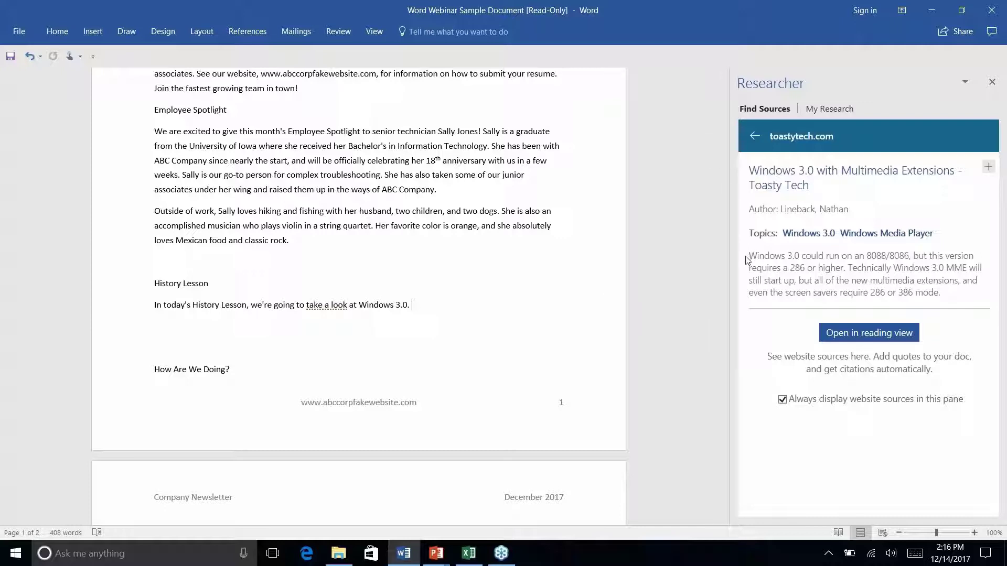
left_click_drag(748, 257, 962, 297)
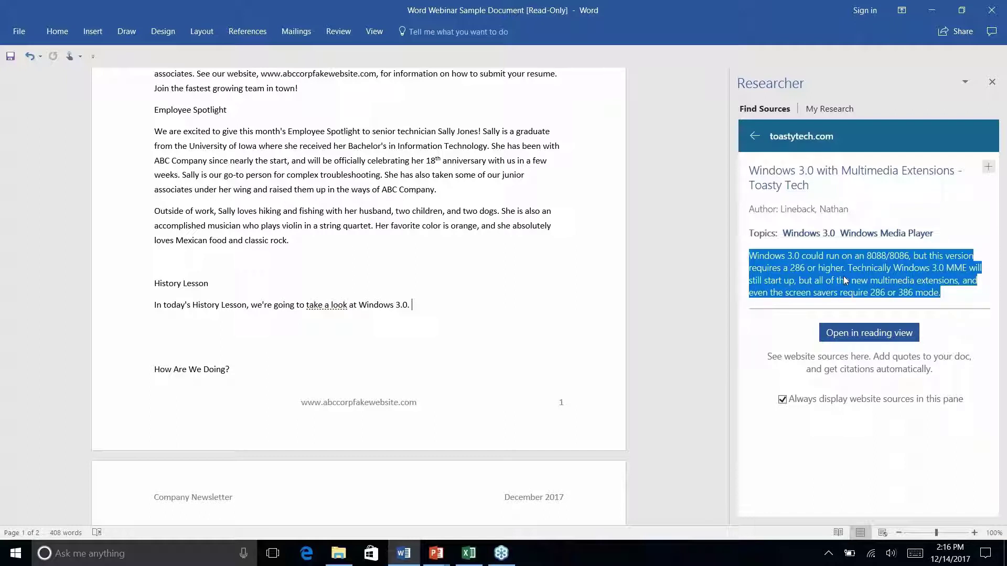
left_click_drag(845, 281, 497, 337)
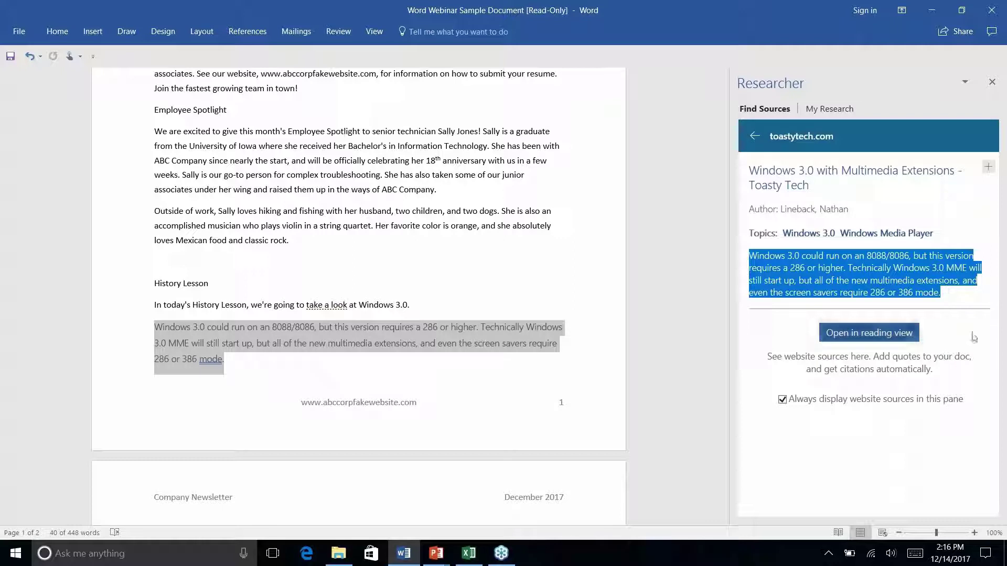
Open the Multimedia Extensions source in reading view, look through the article, and select its 8088/8086 paragraph to show the add options.
left_click(854, 339)
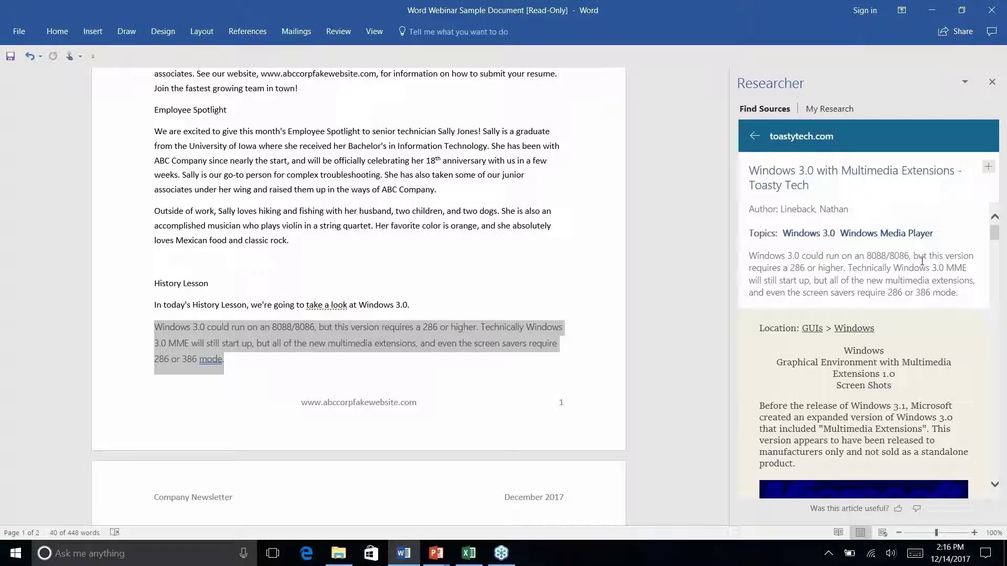
scroll(922, 260, "down", 10)
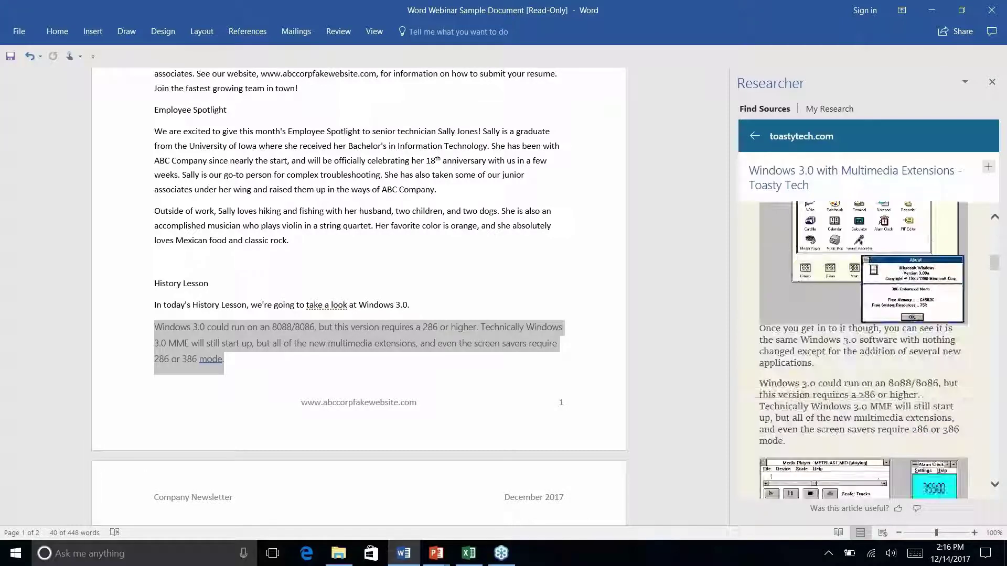
scroll(893, 362, "up", 5)
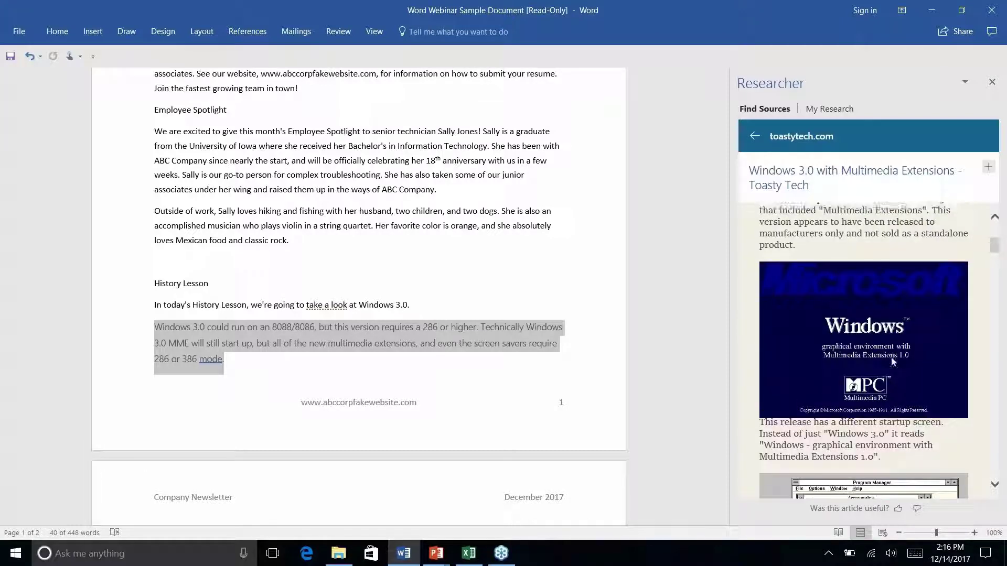
scroll(893, 361, "down", 8)
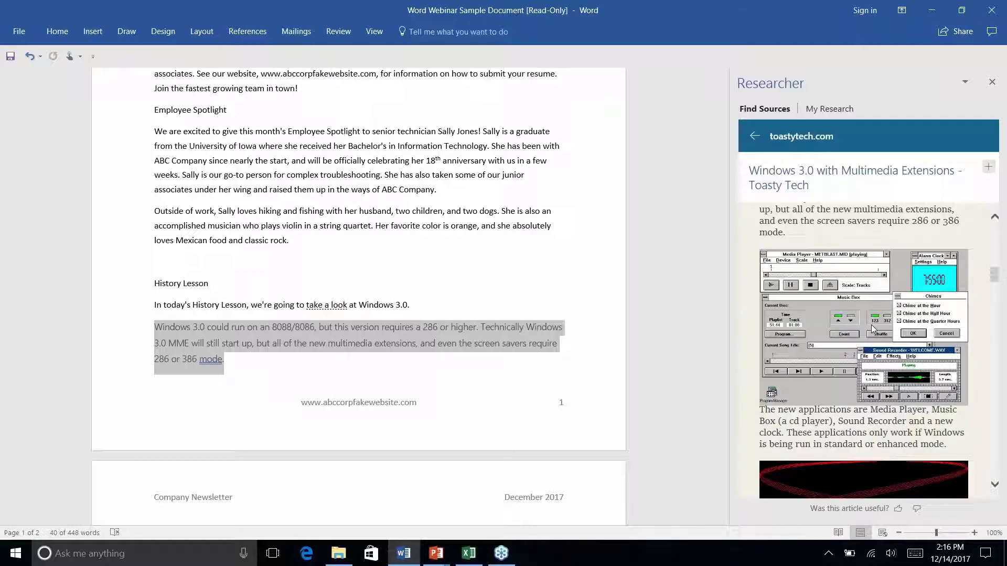
scroll(872, 328, "up", 3)
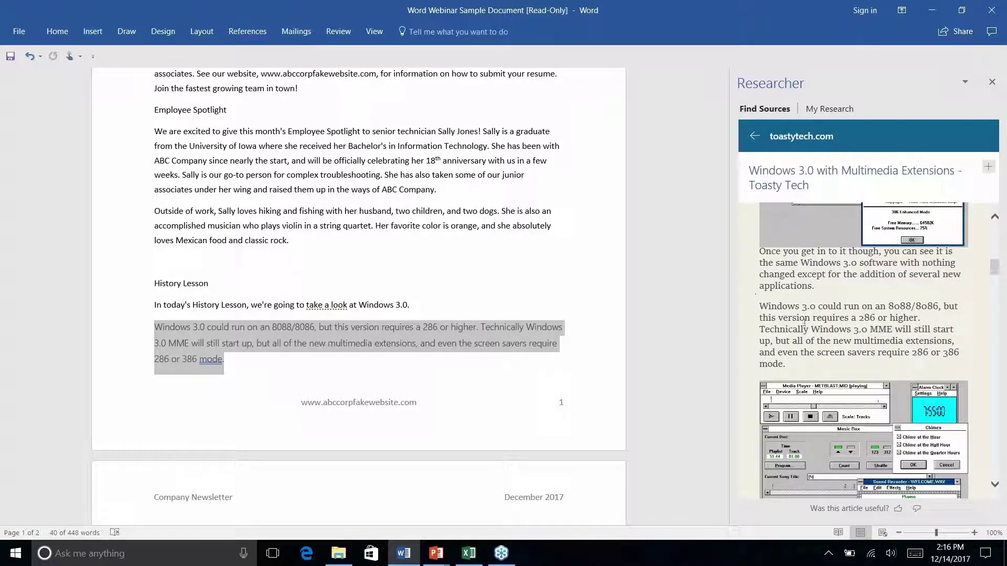
scroll(790, 313, "up", 1)
left_click_drag(760, 313, 847, 371)
scroll(847, 372, "up", 4)
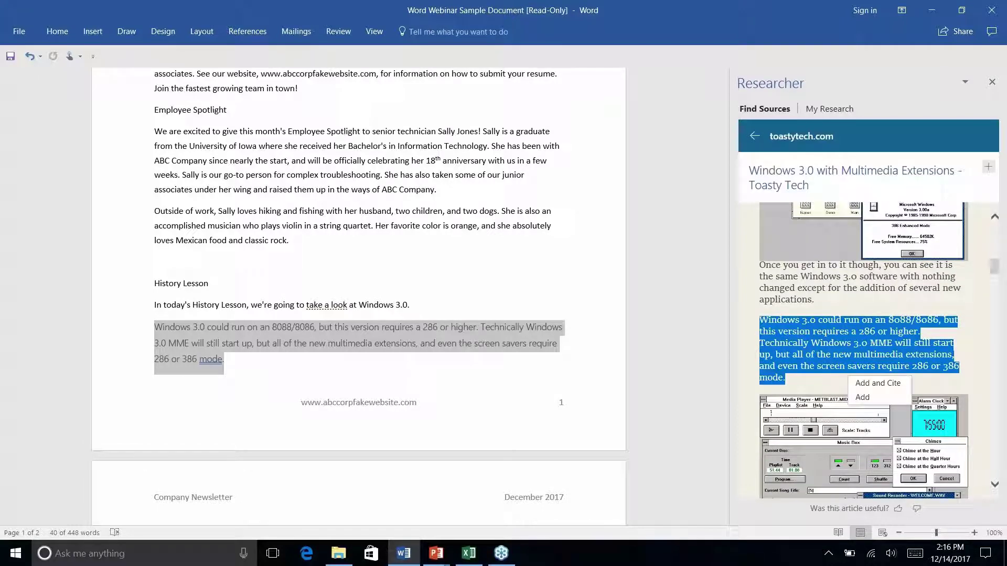
Add the article's paragraph about the media player playing ".mmm" animation files to the History Lesson with a citation.
scroll(847, 371, "down", 7)
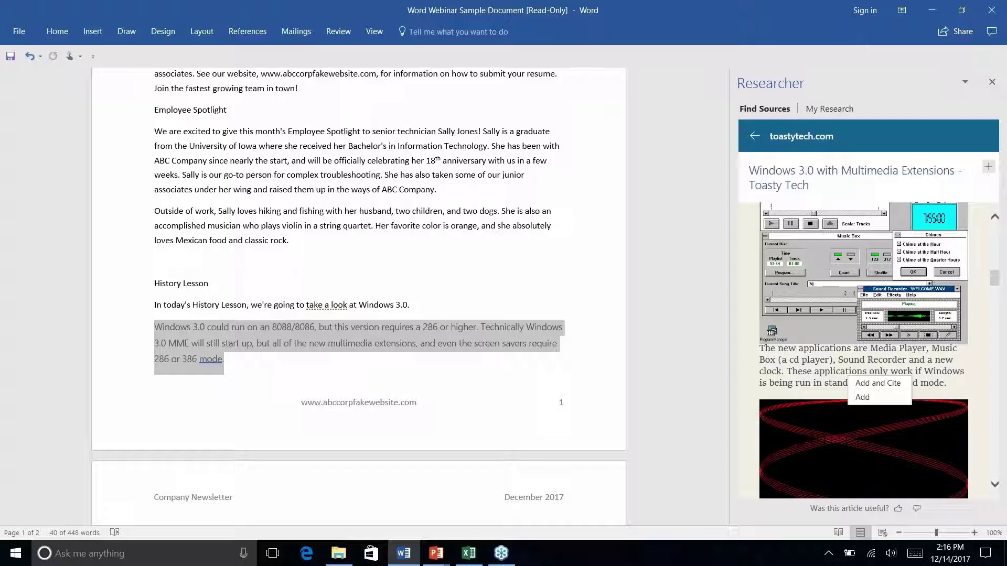
scroll(864, 346, "down", 1)
scroll(864, 346, "down", 4)
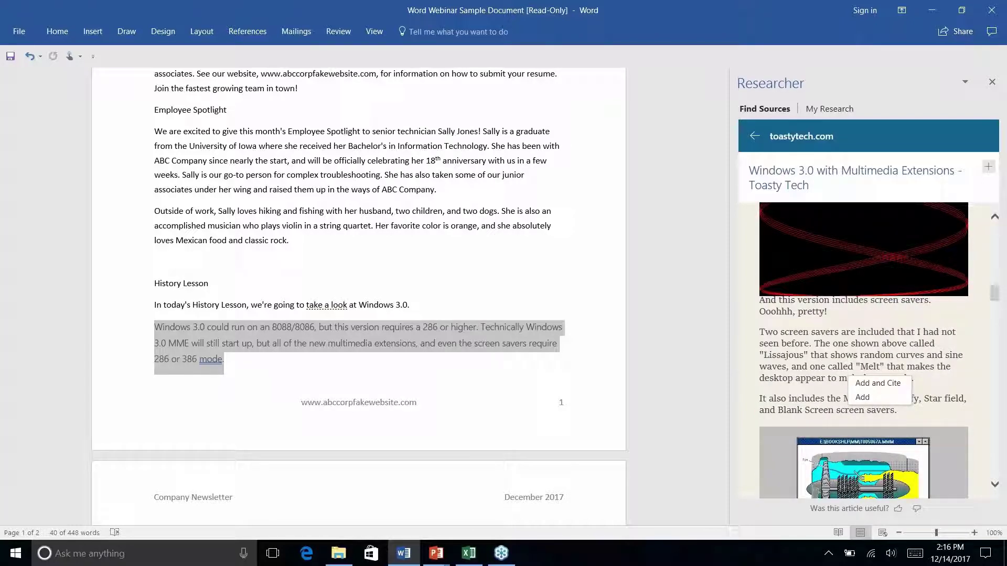
scroll(788, 339, "down", 6)
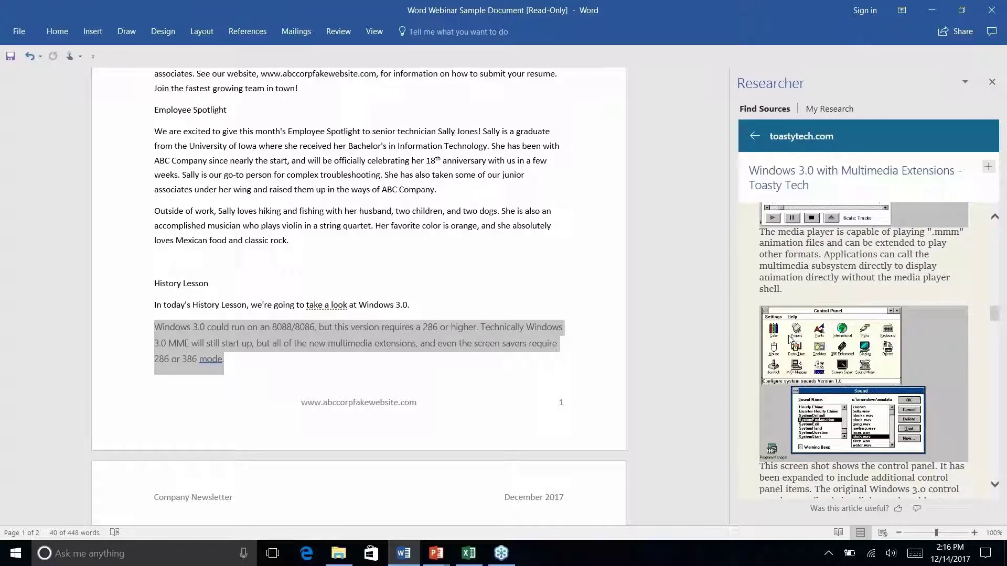
scroll(789, 339, "up", 1)
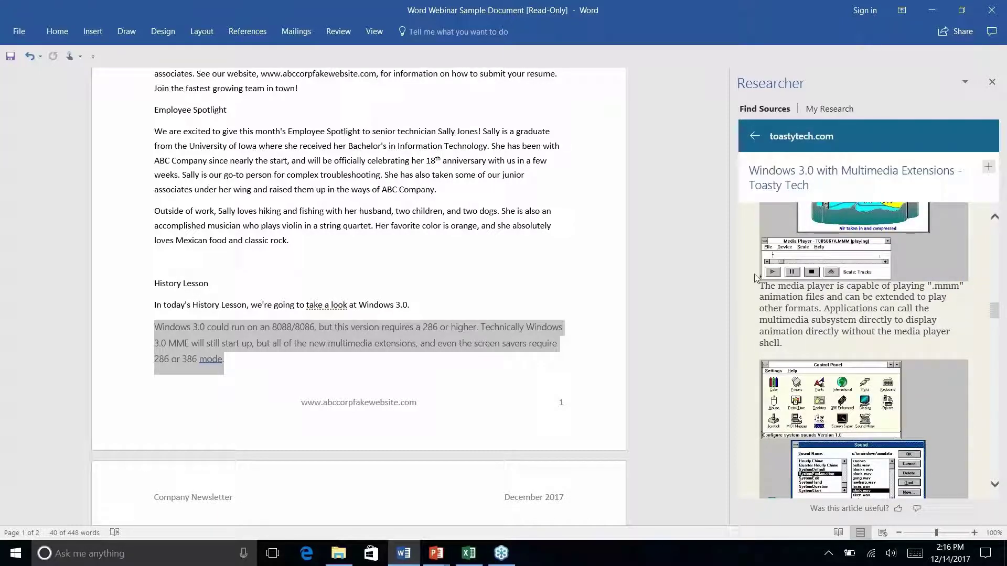
left_click_drag(762, 286, 805, 344)
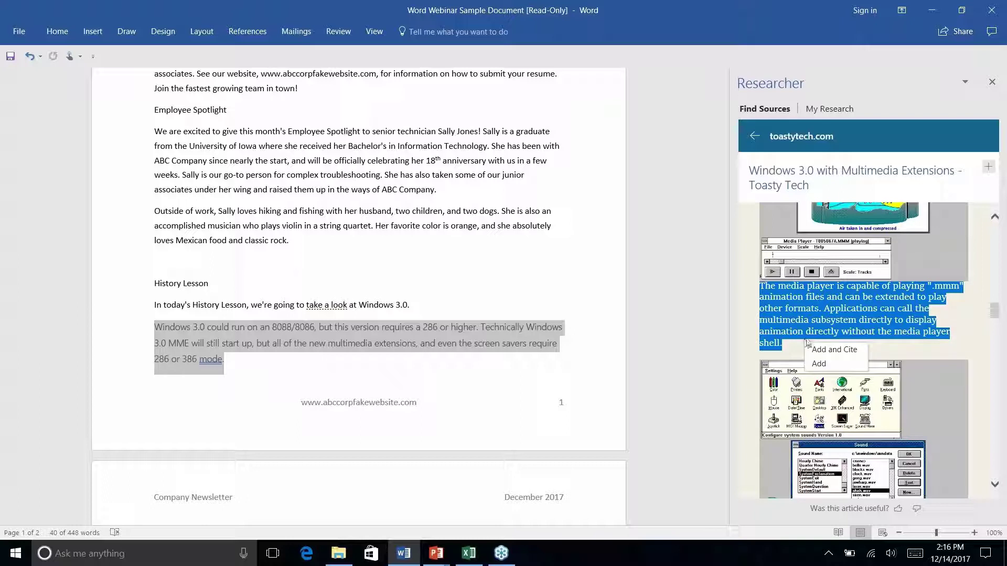
left_click(837, 350)
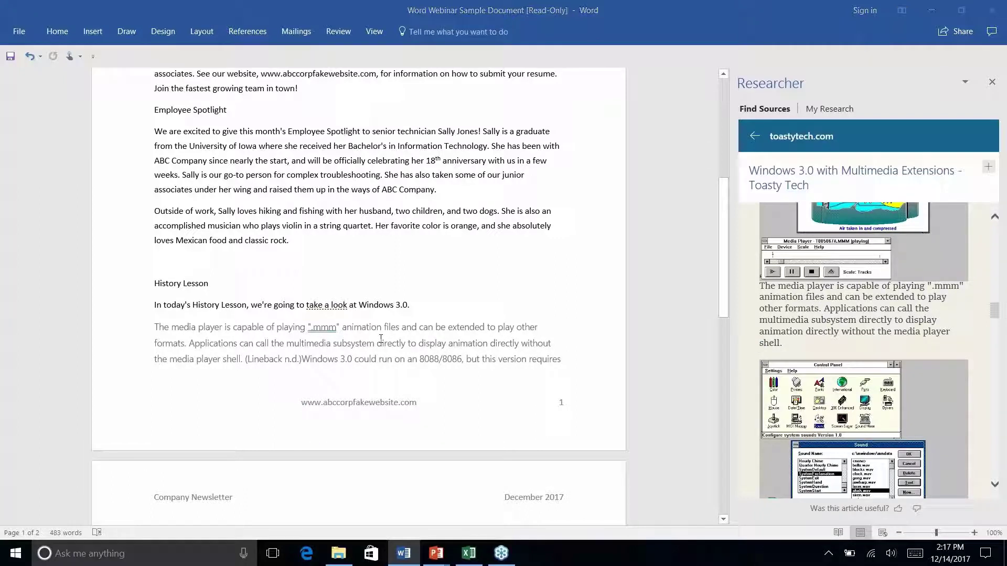
Review the inserted History Lesson text and set the document's citation style to APA.
scroll(380, 338, "down", 3)
scroll(358, 294, "down", 3)
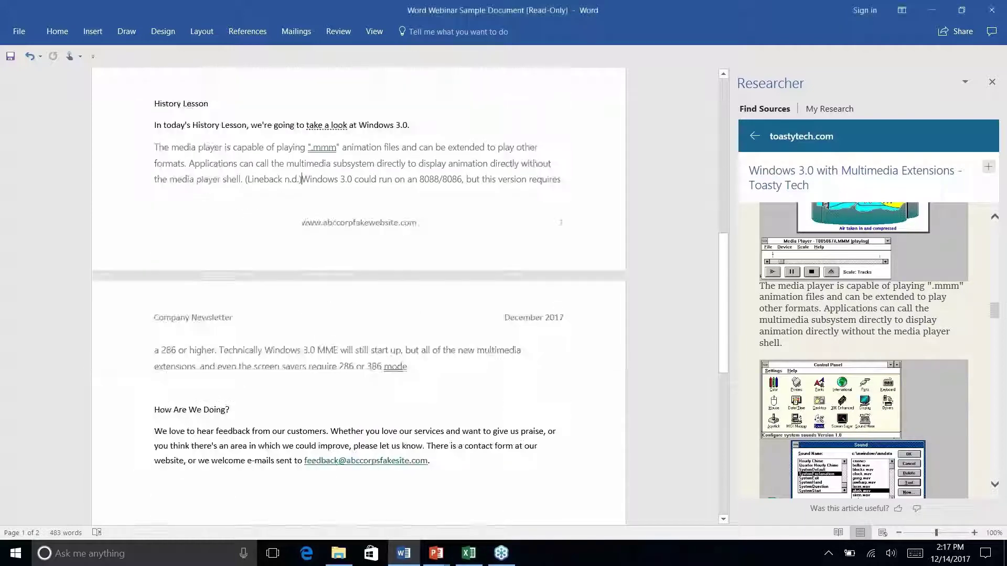
left_click(247, 31)
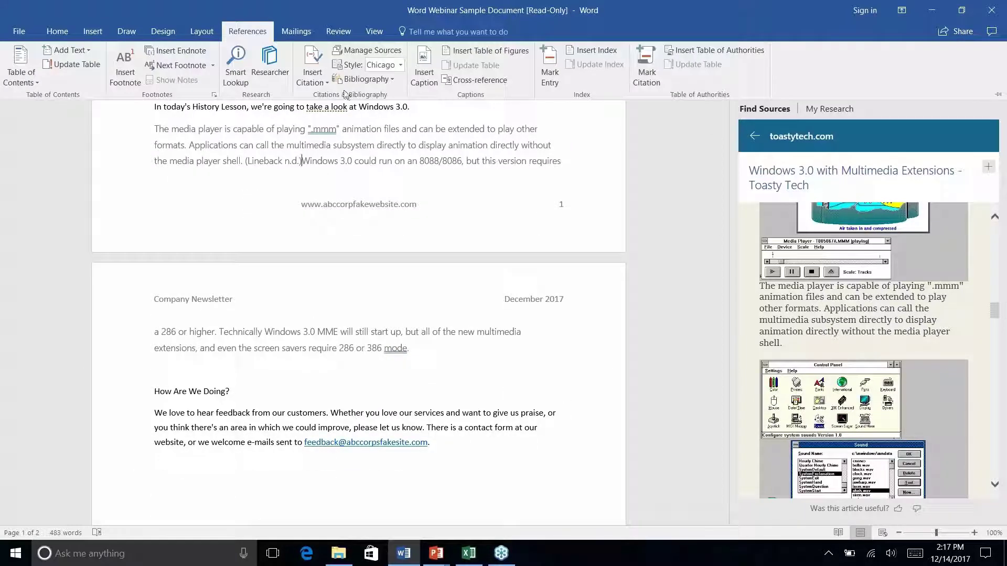
left_click(401, 65)
left_click(391, 93)
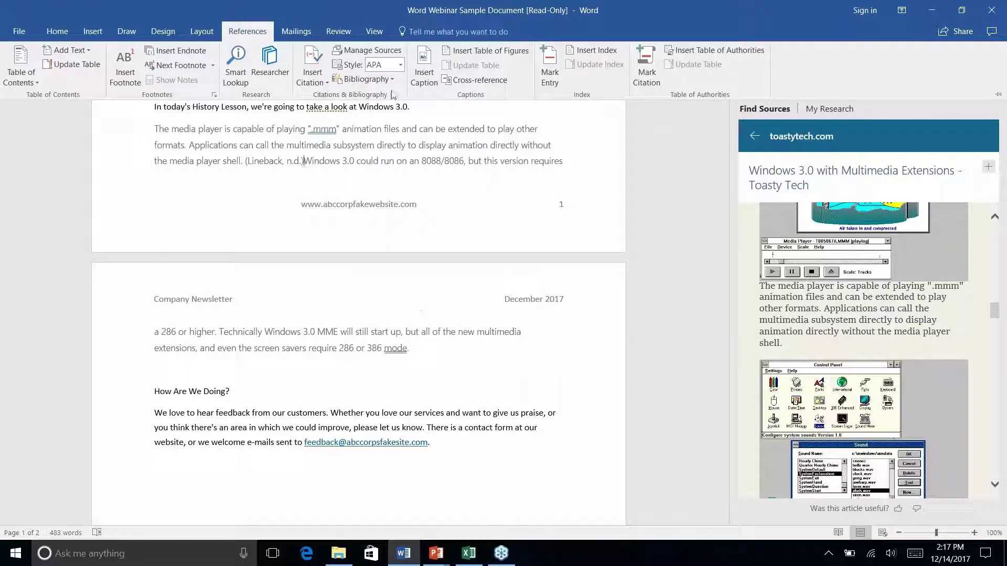
Open the source details of the media player paragraph's citation, view the source types, and close them without changes.
left_click(305, 163)
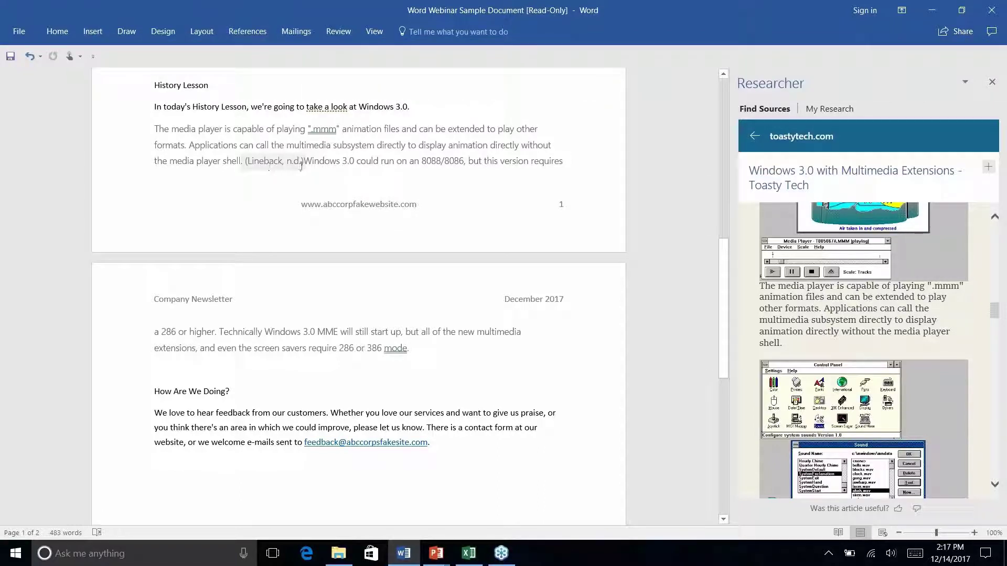
left_click(250, 161)
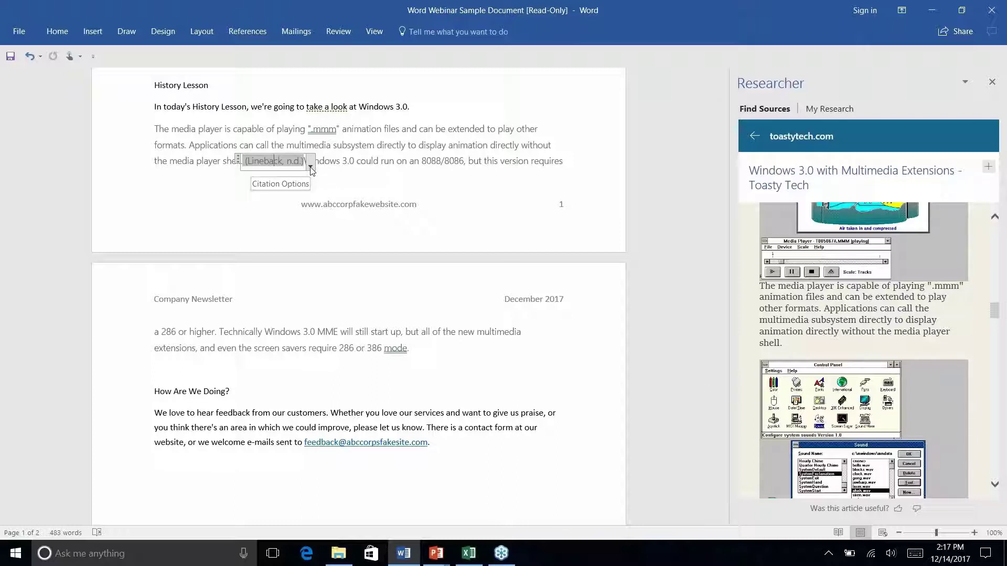
left_click(310, 167)
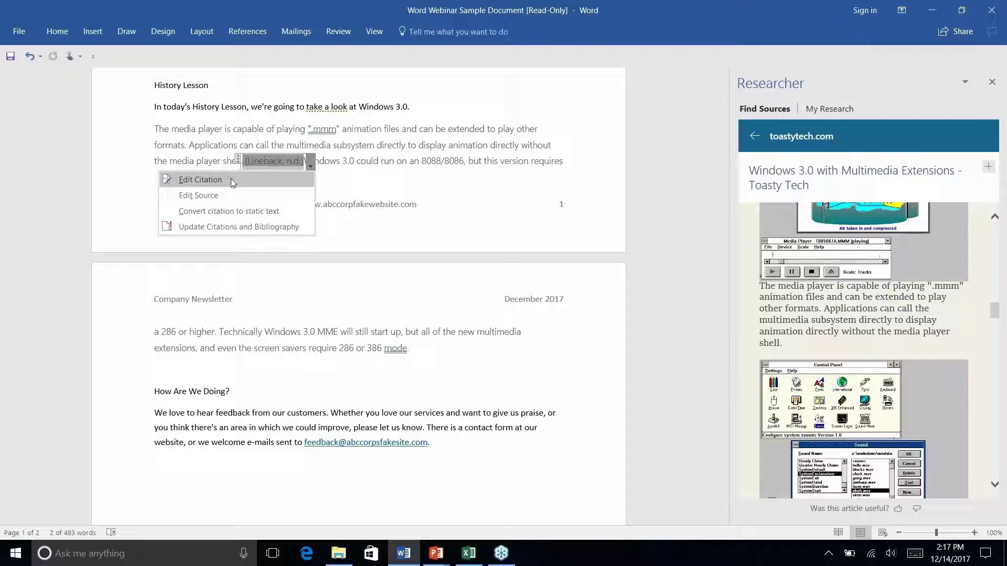
left_click(223, 196)
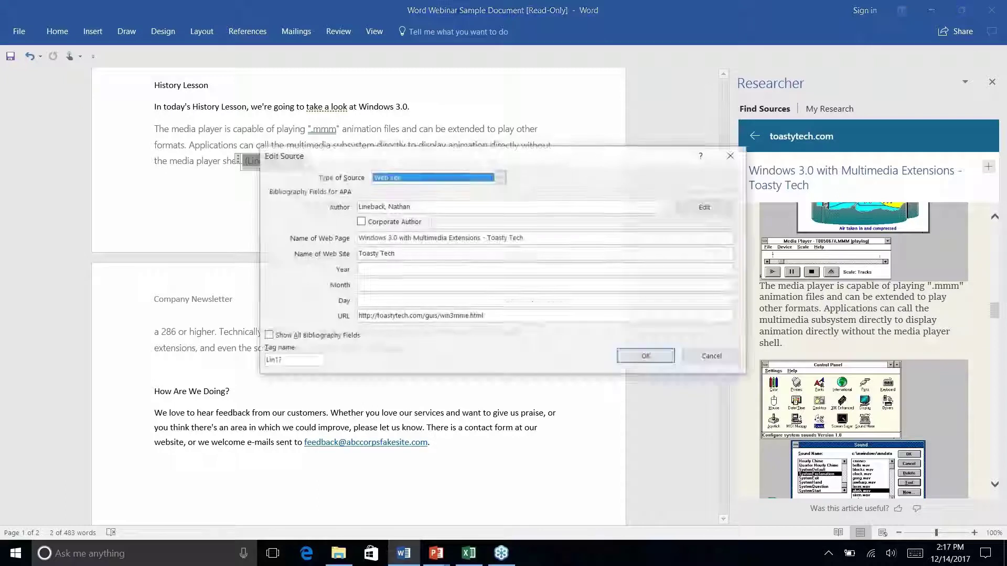
left_click(501, 177)
left_click(554, 185)
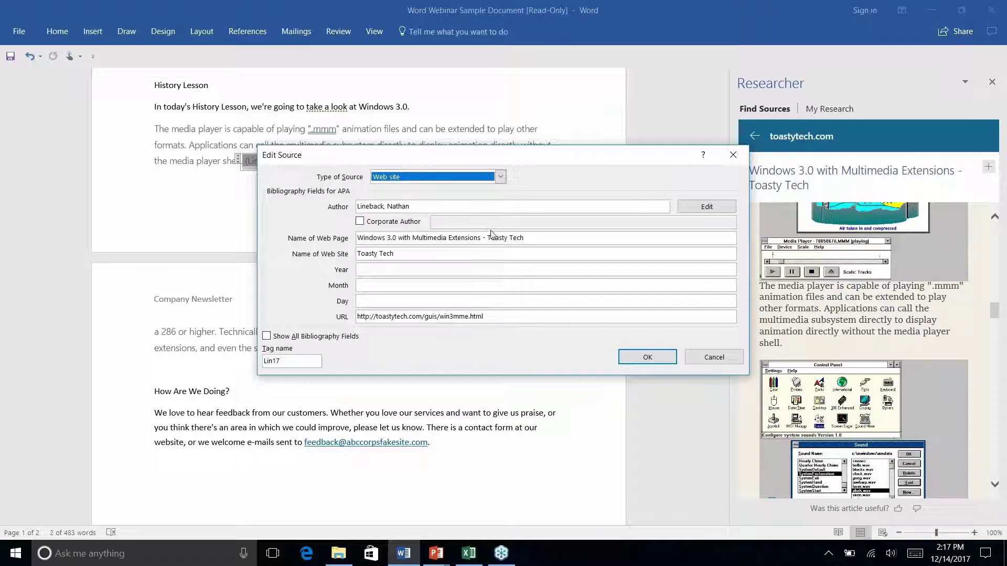
left_click(714, 357)
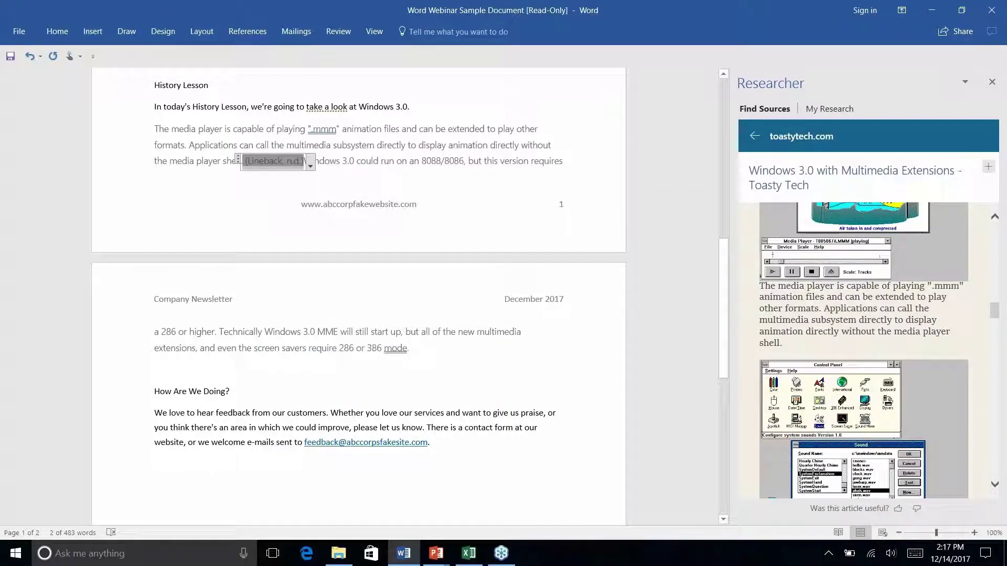
left_click(245, 32)
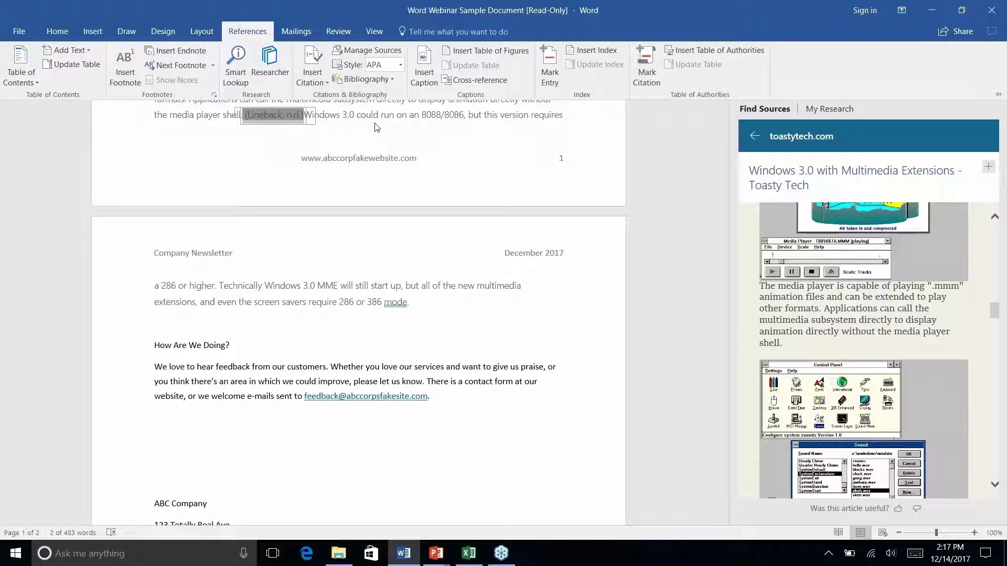
left_click(474, 203)
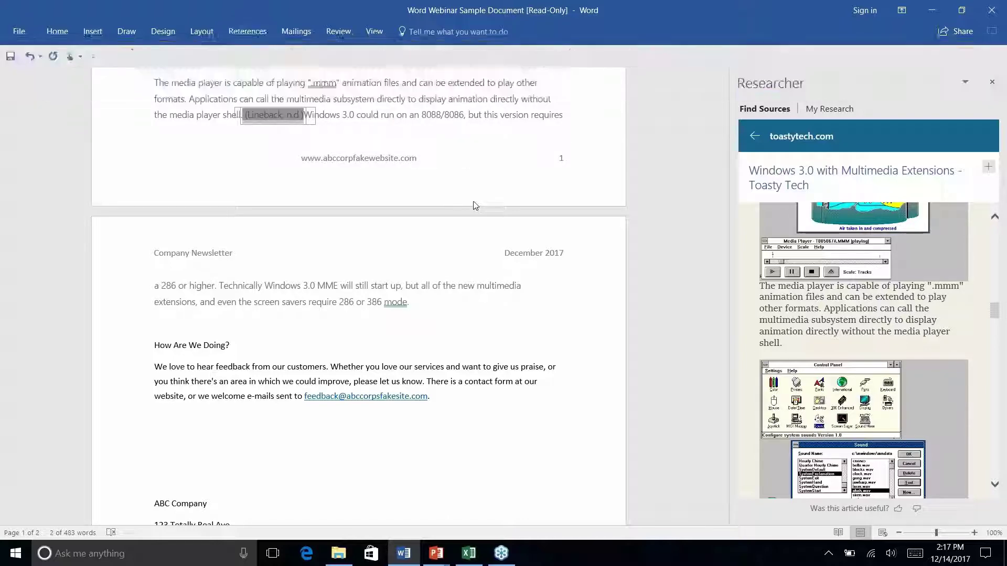
Insert the built-in References bibliography directly after the last line of the History Lesson text.
scroll(474, 203, "down", 4)
scroll(459, 193, "up", 5)
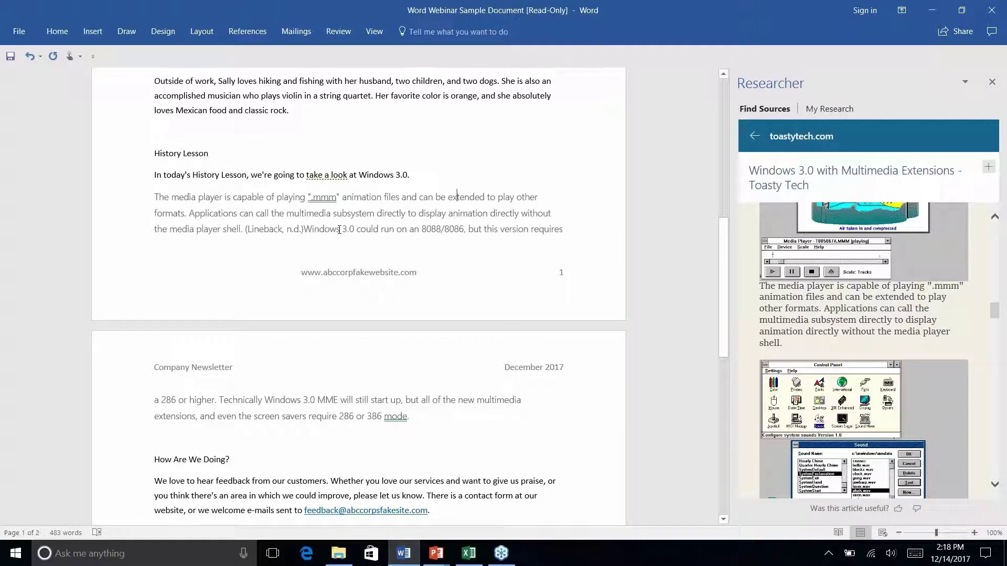
left_click(244, 31)
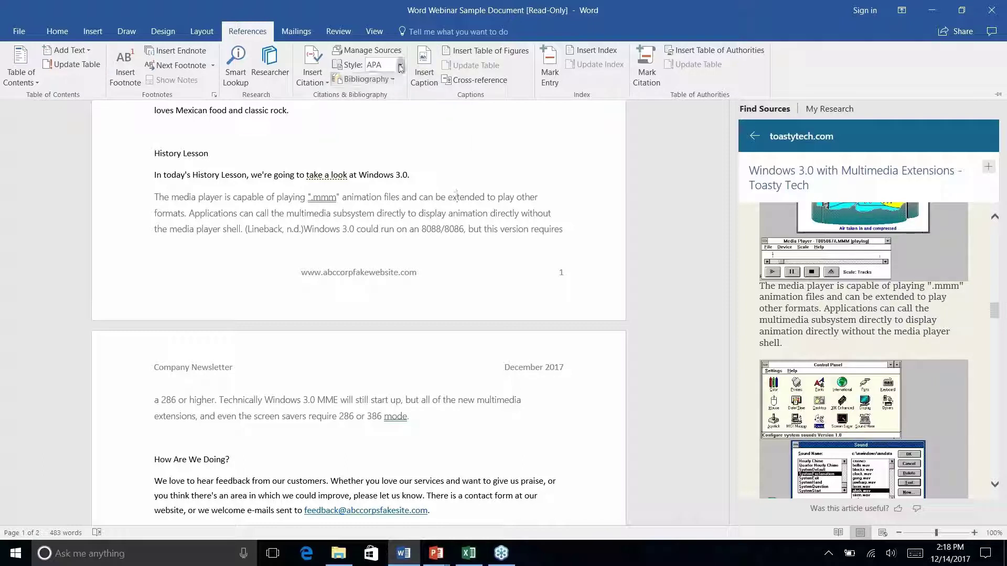
key("ctrl+F1")
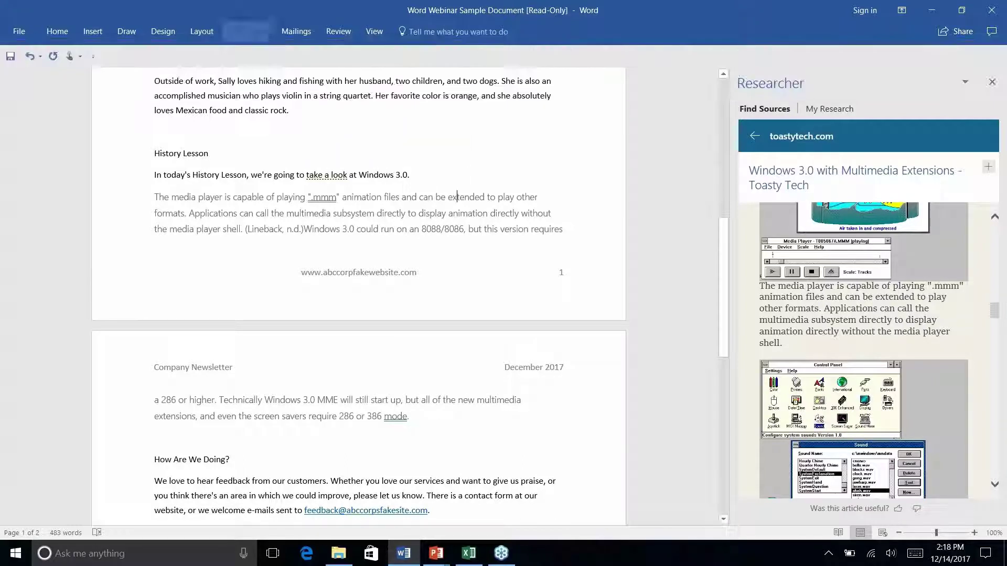
right_click(409, 420)
left_click(409, 416)
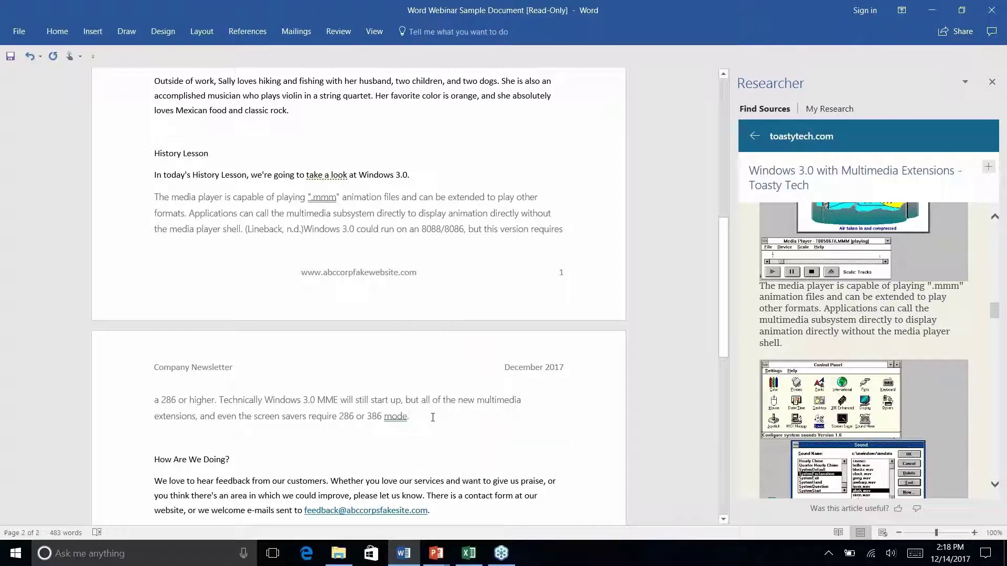
left_click(248, 31)
left_click(391, 78)
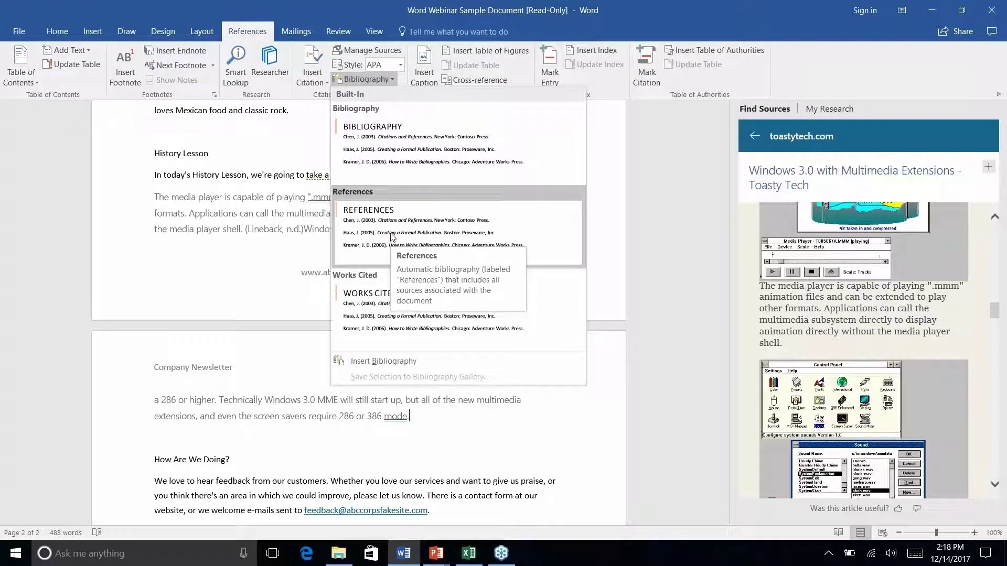
left_click(386, 212)
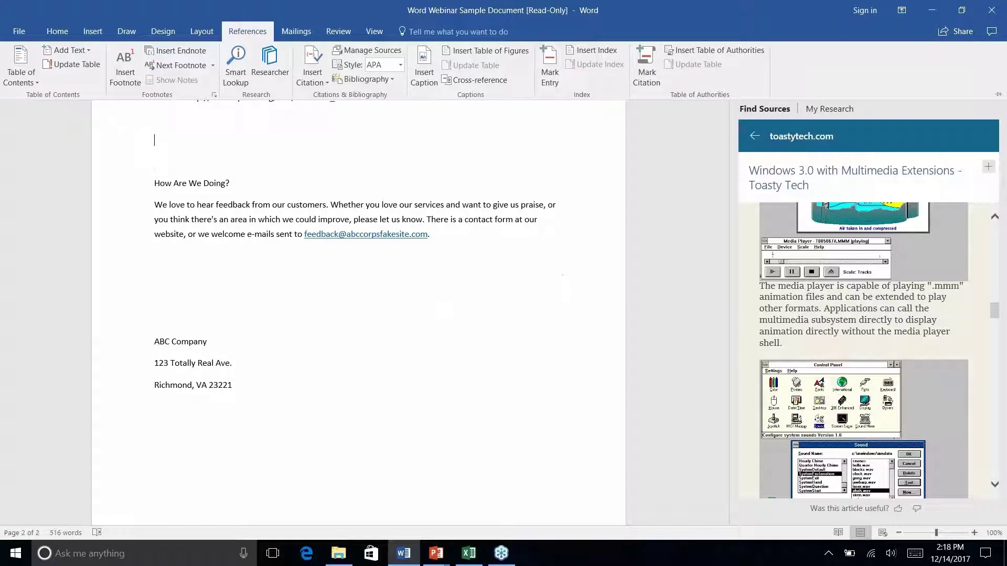
Examine the inserted references list, the media player paragraph's in-text citation, and the surrounding newsletter text.
scroll(359, 293, "up", 10)
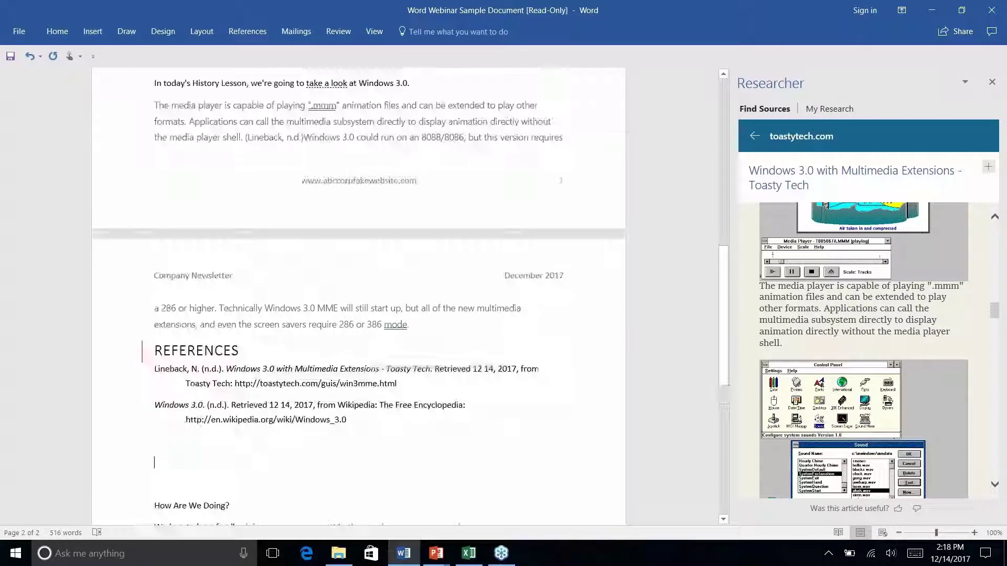
scroll(359, 293, "down", 2)
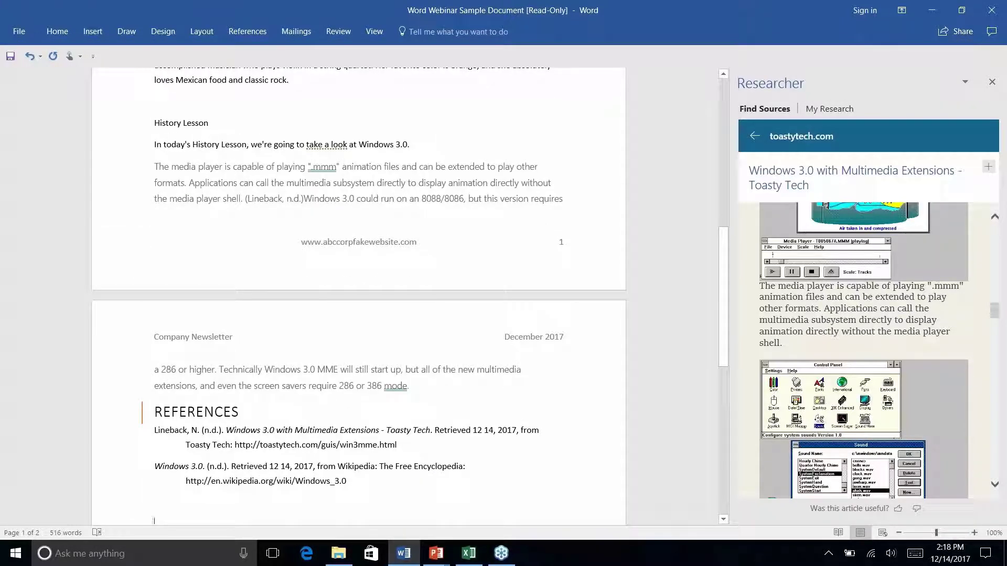
left_click(293, 201)
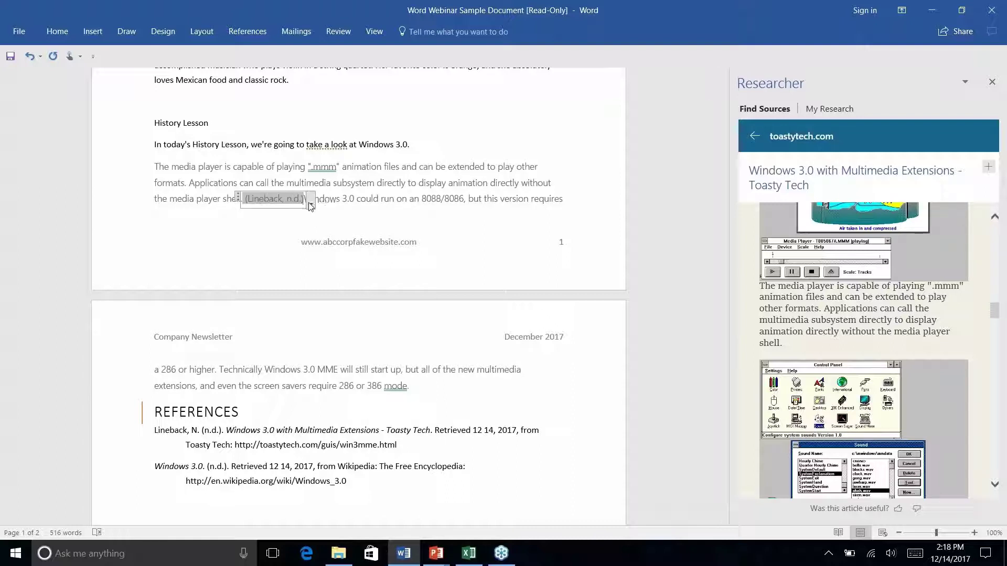
right_click(367, 370)
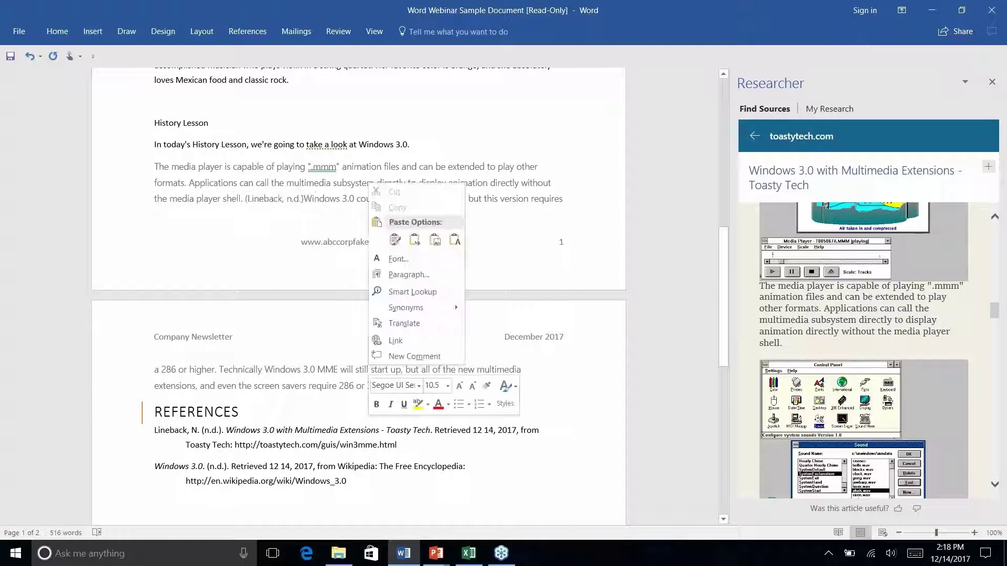
key("Escape")
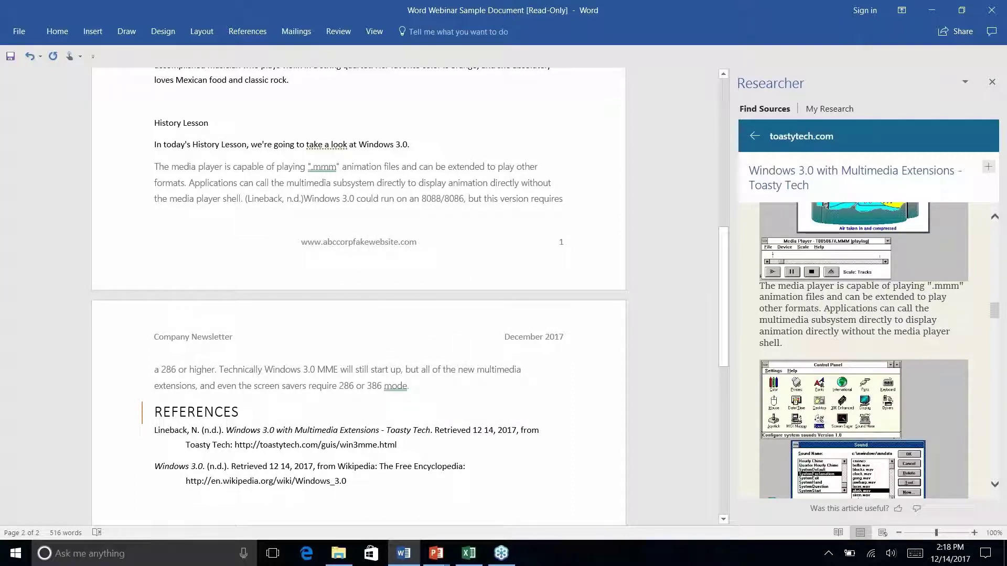
scroll(391, 369, "down", 3)
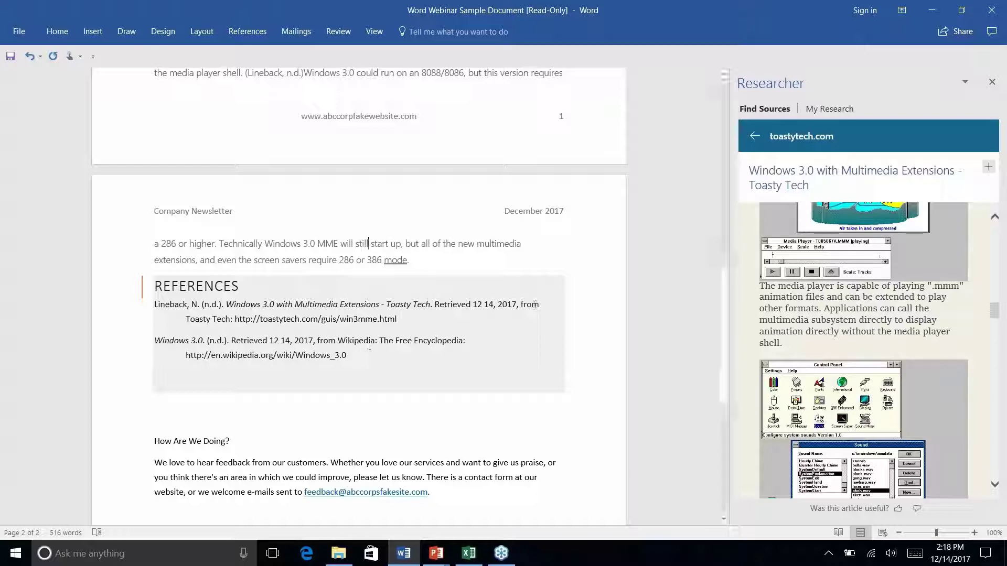
scroll(359, 296, "down", 4)
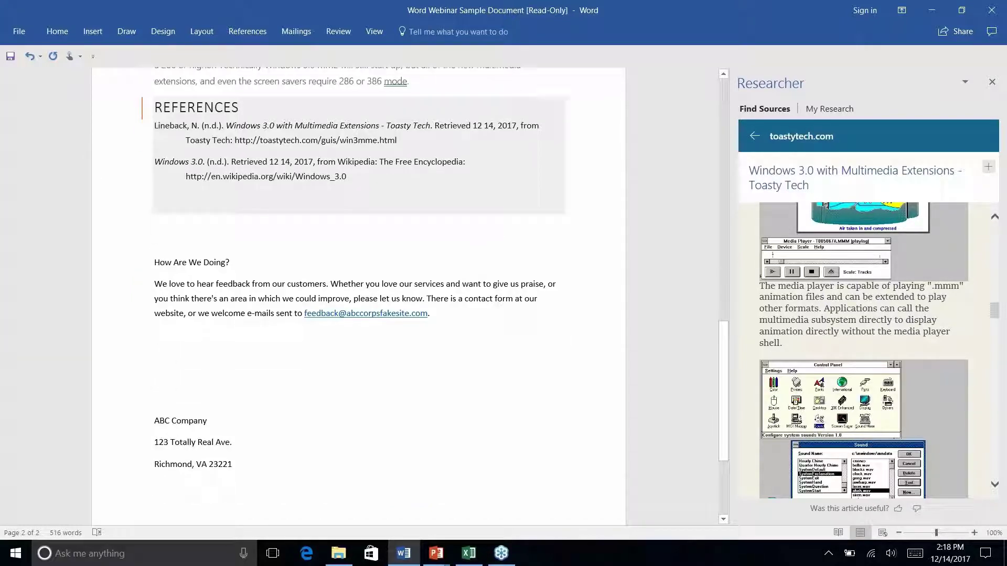
scroll(359, 296, "up", 7)
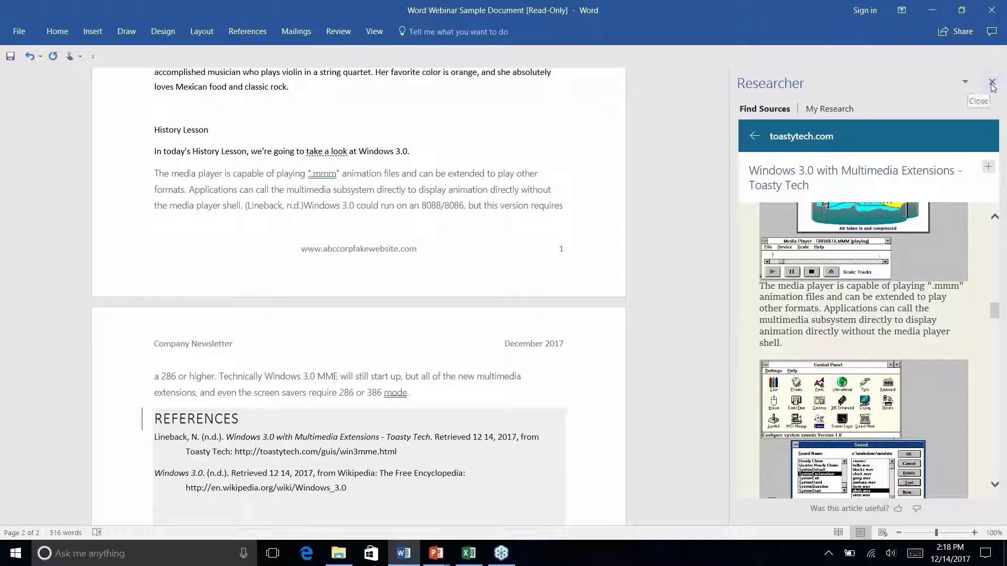
Close Researcher, reopen it to view the saved research under My Research, and close it again.
left_click(992, 81)
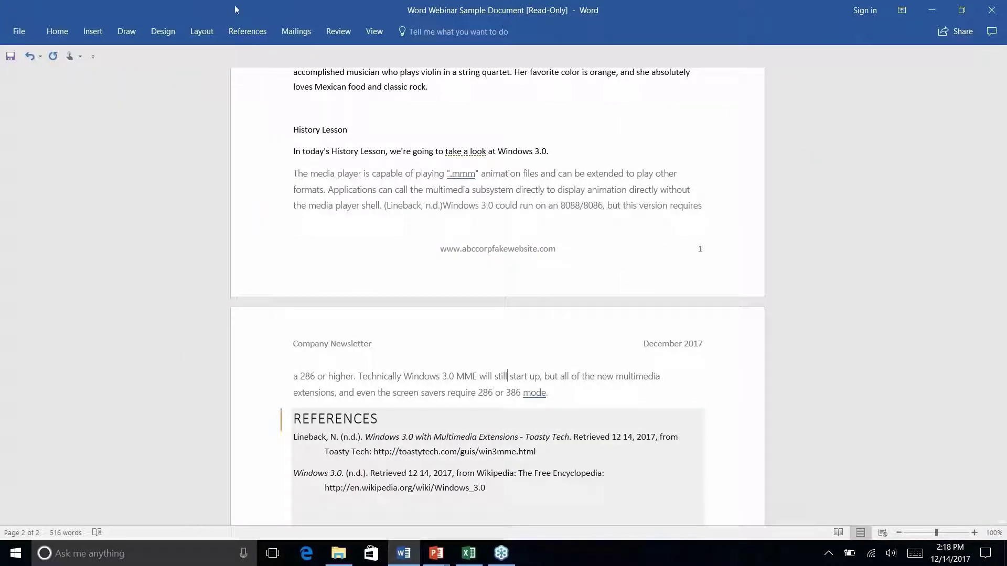
left_click(247, 30)
left_click(270, 62)
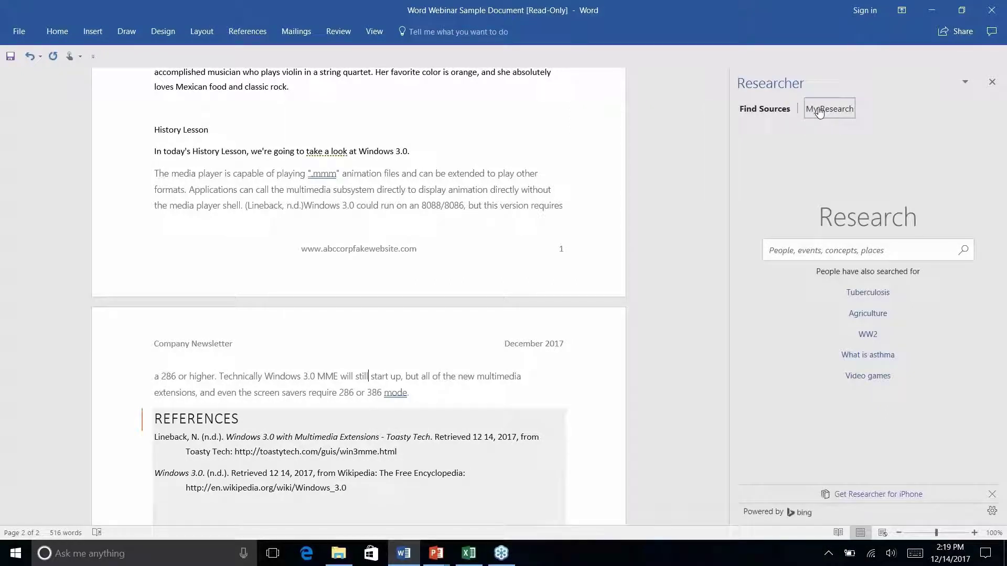
left_click(819, 109)
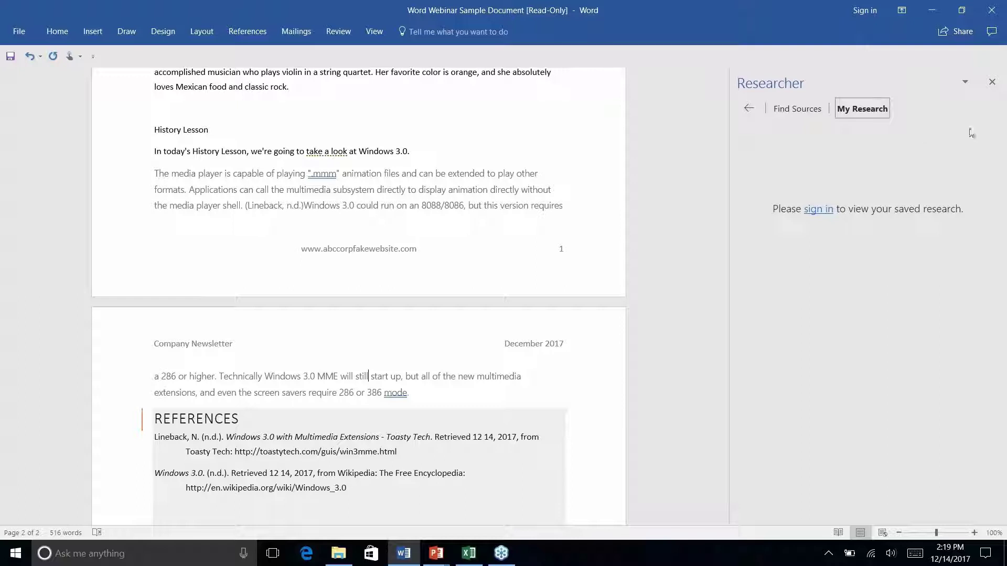
left_click(992, 84)
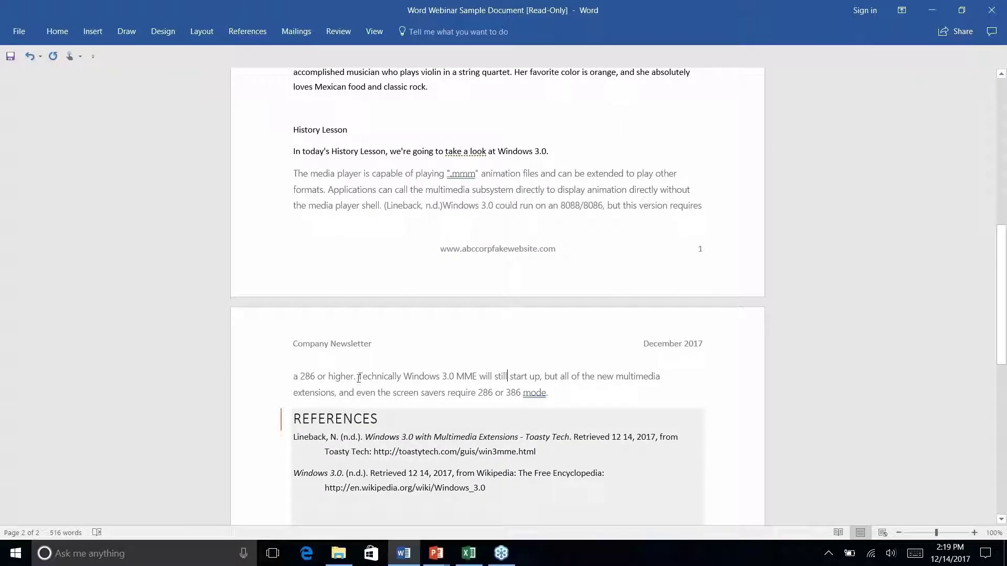
Look through the newsletter from its introduction to the History Lesson and references list.
scroll(497, 293, "up", 8)
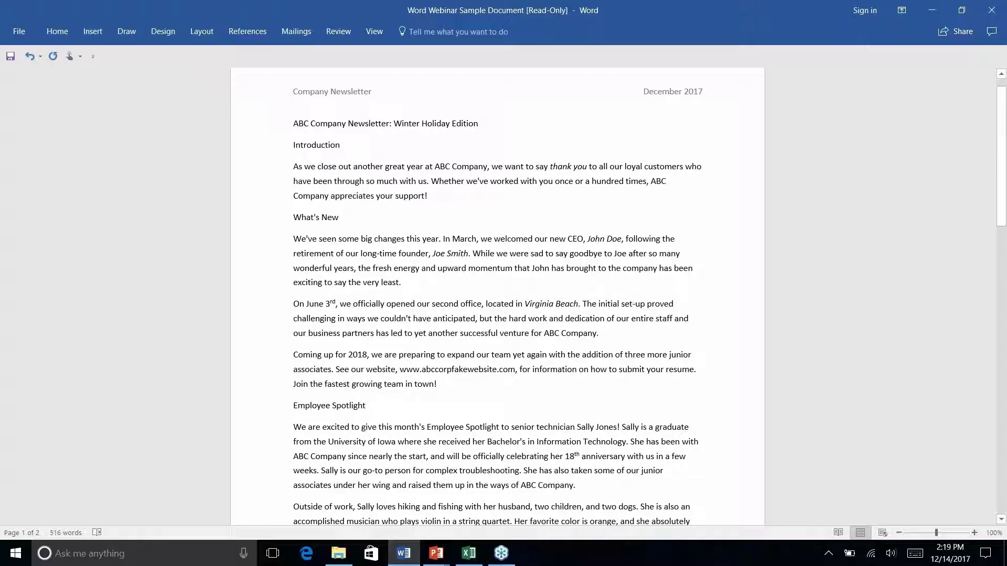
scroll(497, 294, "down", 5)
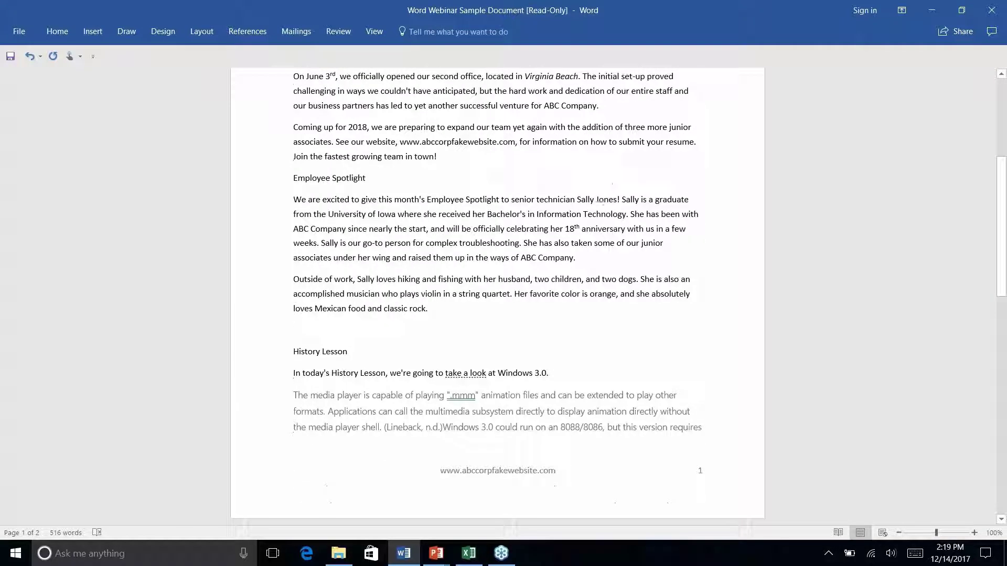
scroll(497, 294, "down", 4)
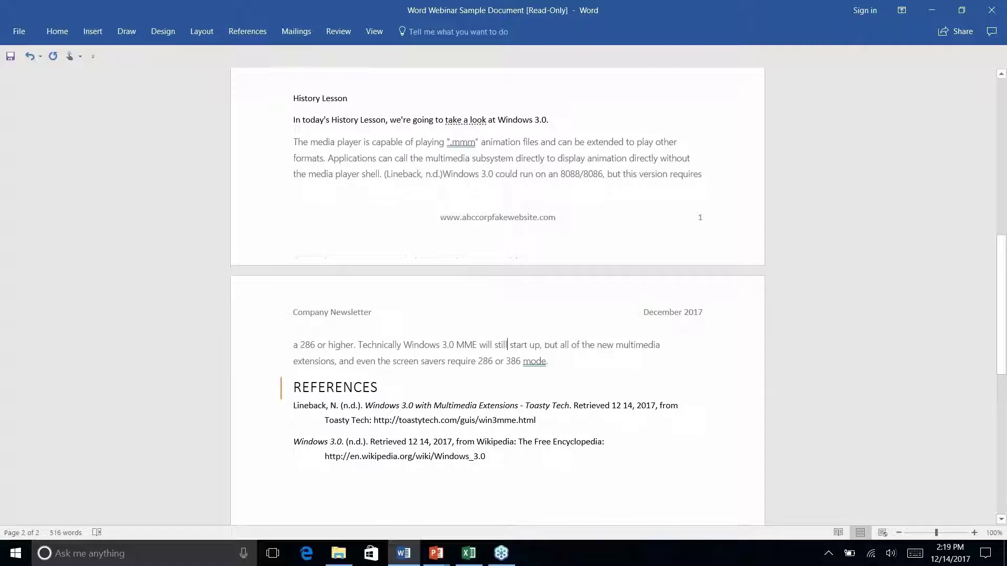
scroll(497, 293, "down", 2)
scroll(497, 294, "up", 3)
scroll(497, 294, "down", 1)
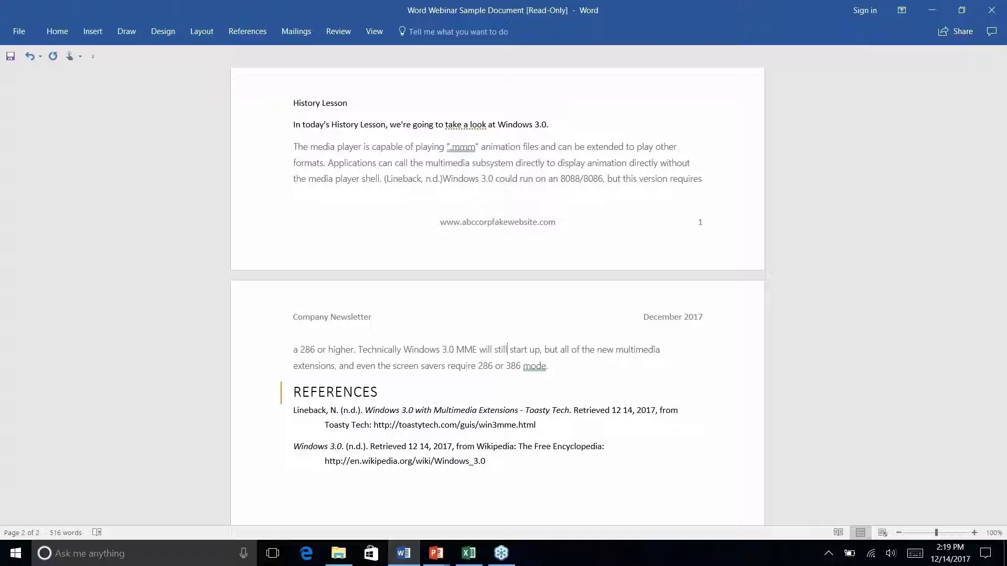
Switch to the PowerPoint slide show, advance to the Quick Parts slide, and return to the Word document.
key("alt+Tab")
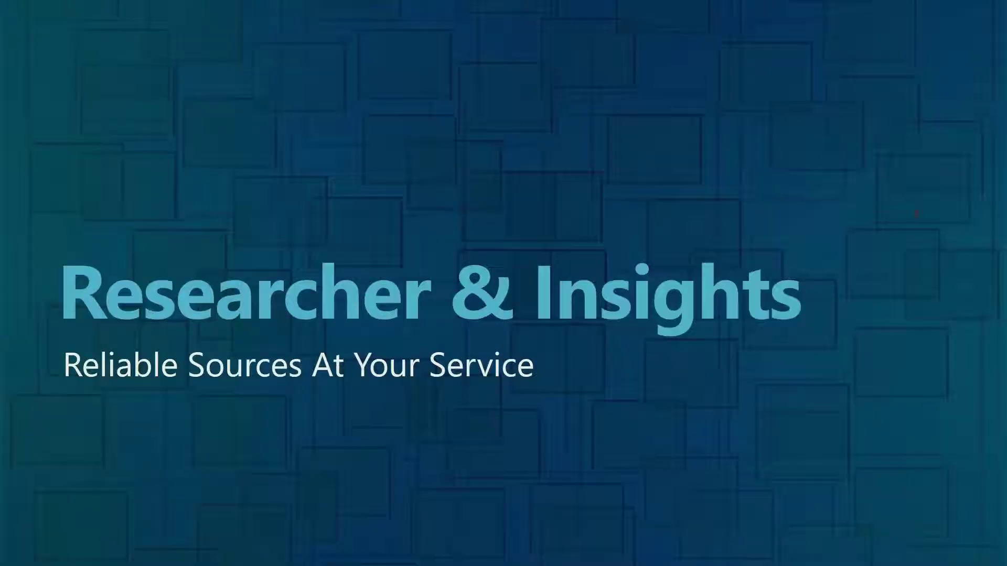
key("Right")
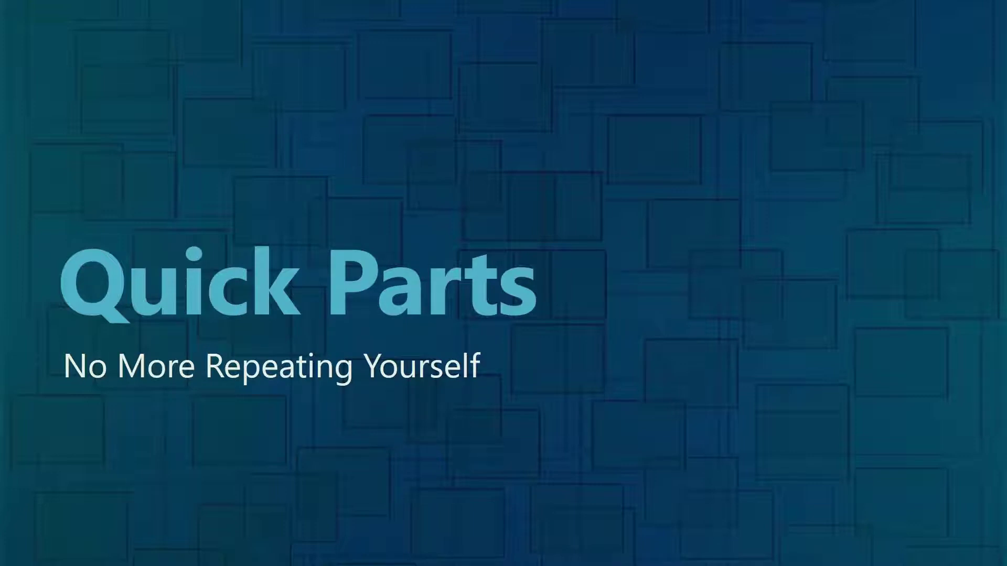
key("alt+Tab")
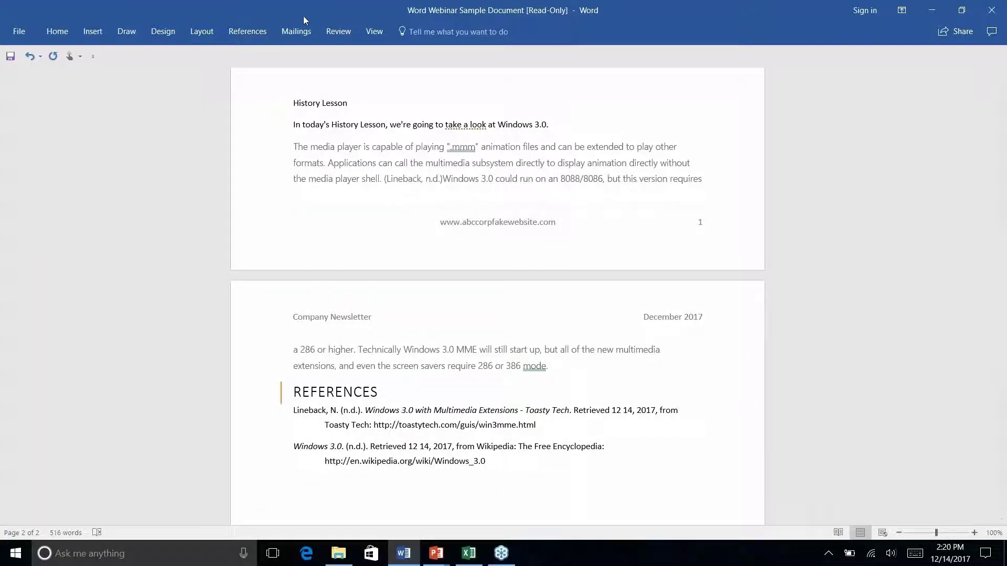
Select the company name and address lines at the end of the newsletter and center them.
scroll(497, 293, "down", 3)
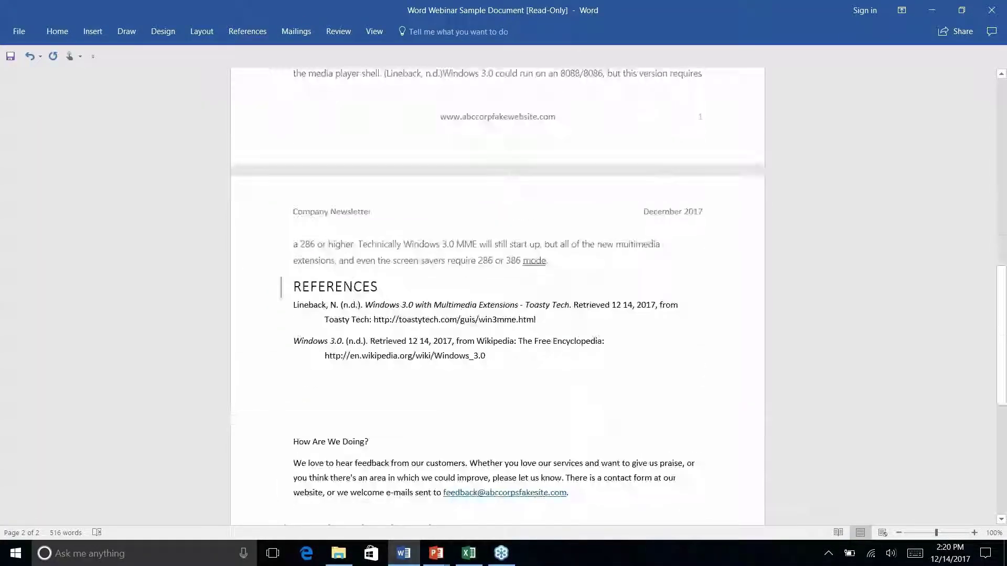
scroll(497, 294, "down", 10)
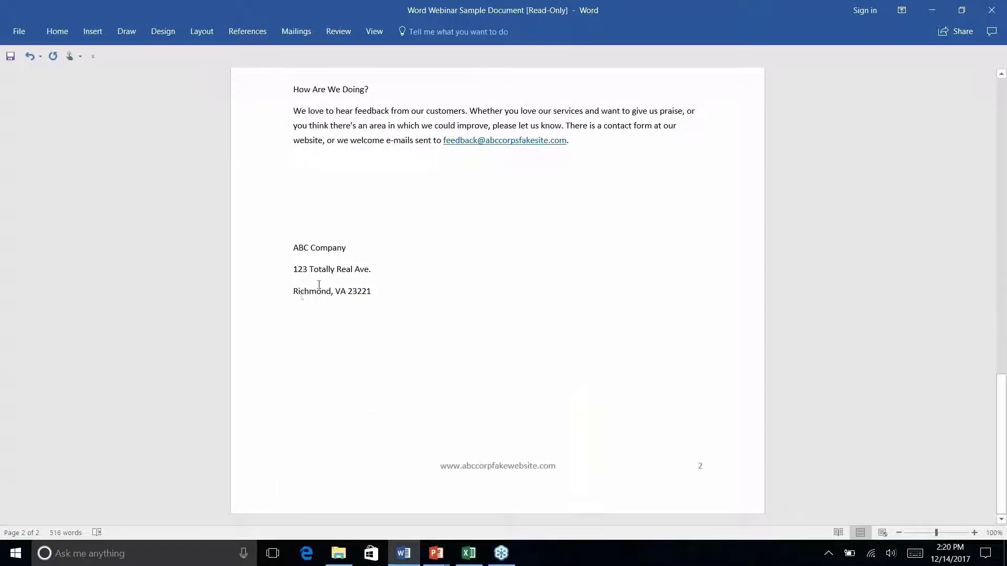
left_click_drag(378, 292, 257, 249)
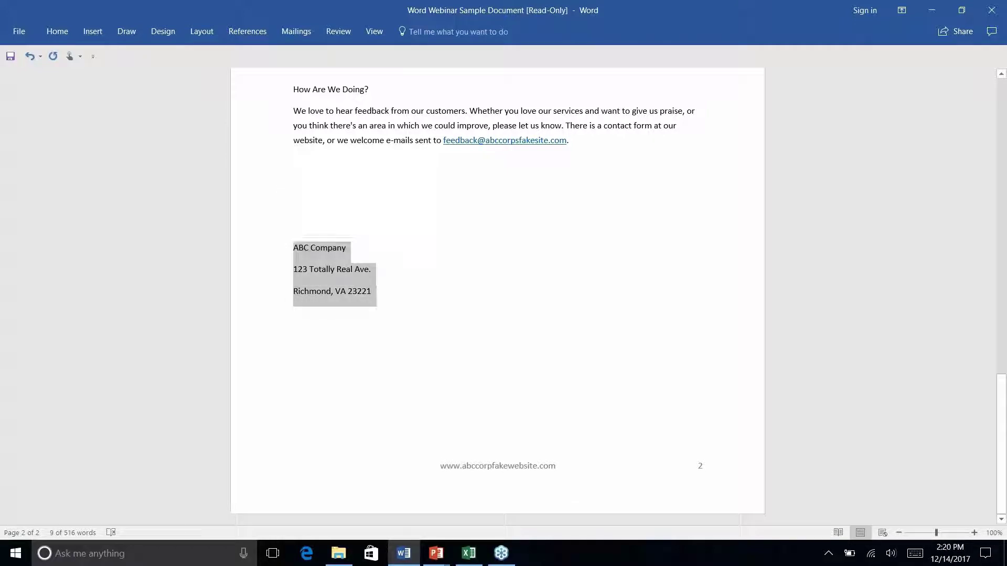
left_click(58, 32)
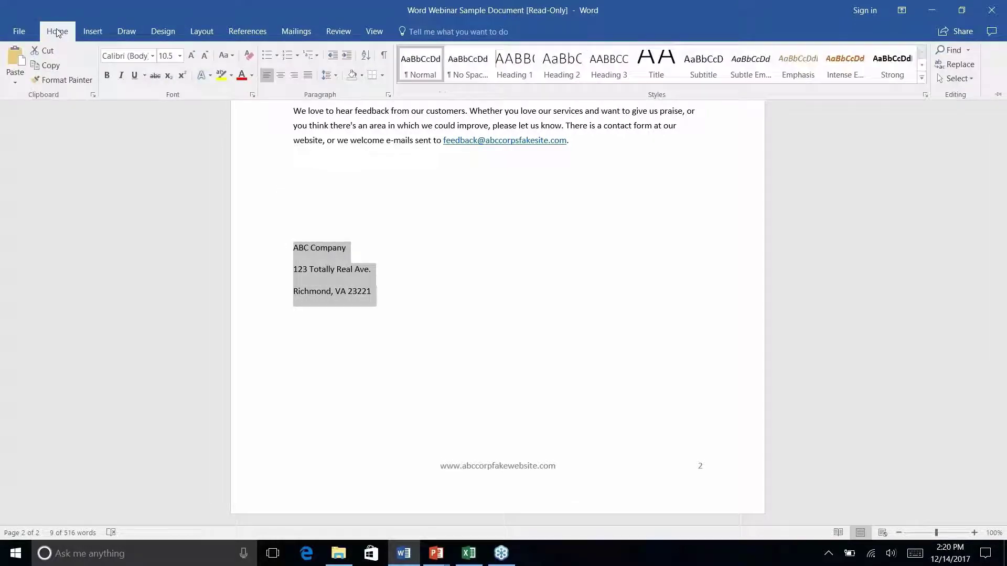
left_click(281, 75)
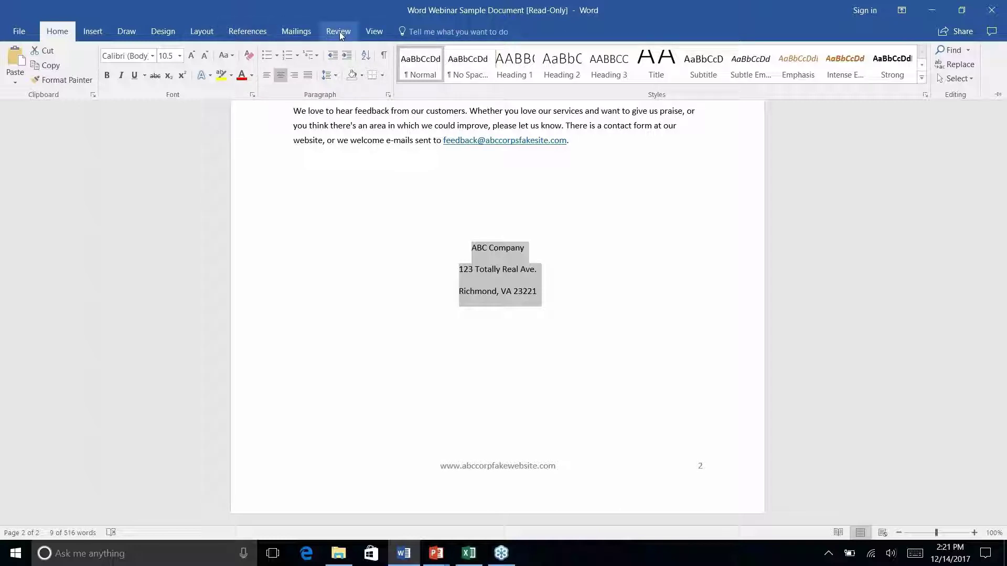
Save the selected company name and address to the AutoText gallery as a building block named Company Address.
left_click(186, 33)
left_click(167, 33)
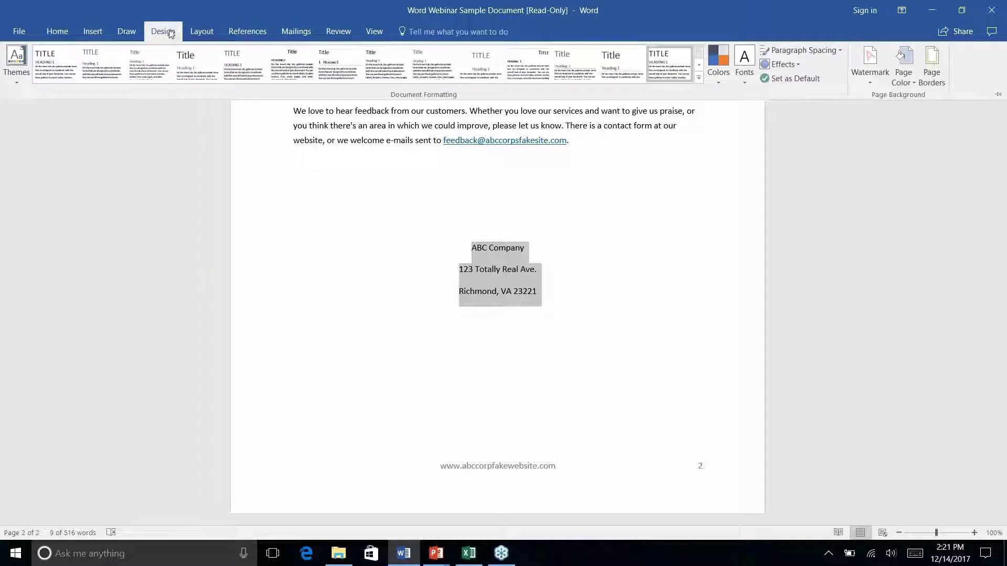
left_click(91, 33)
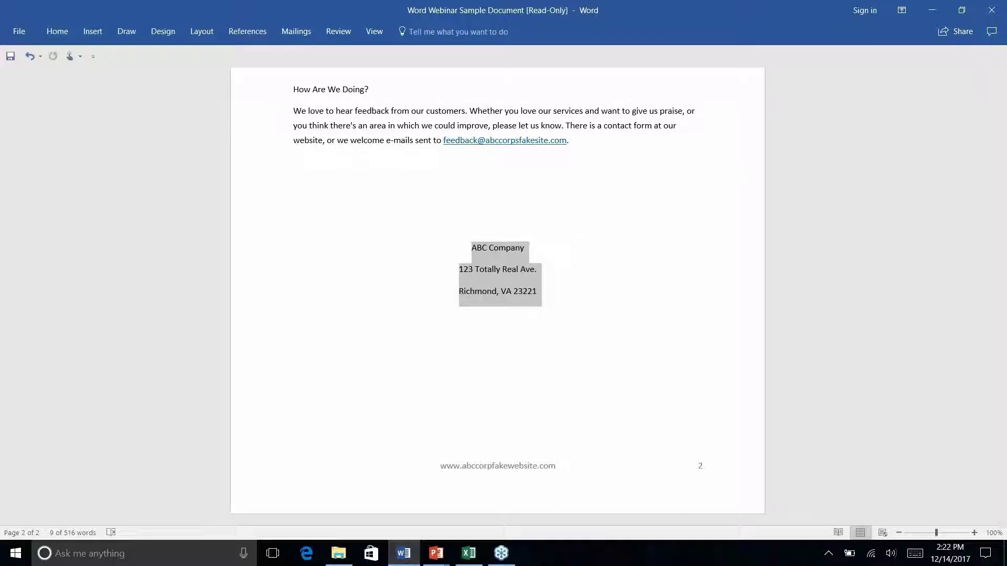
left_click(93, 32)
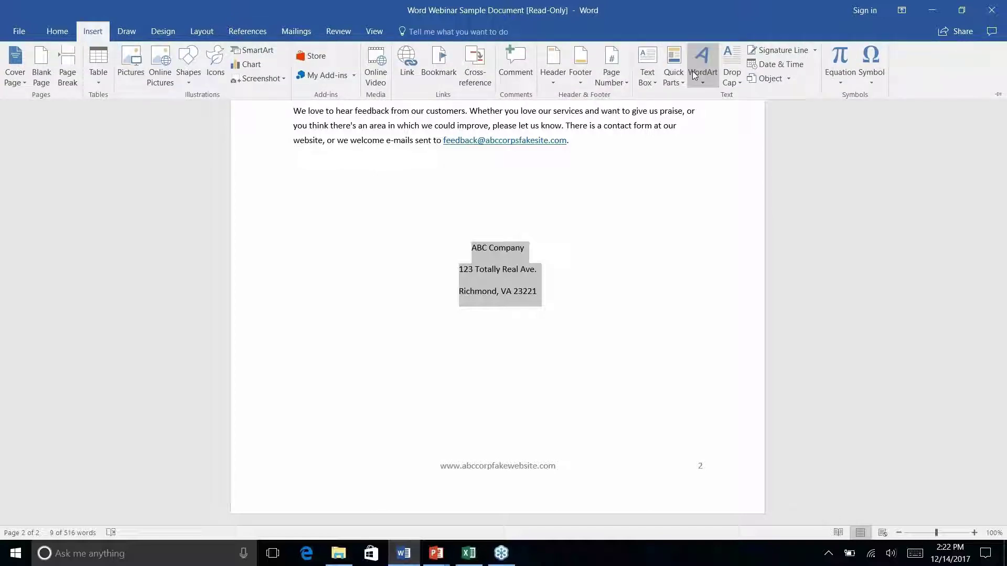
left_click(679, 83)
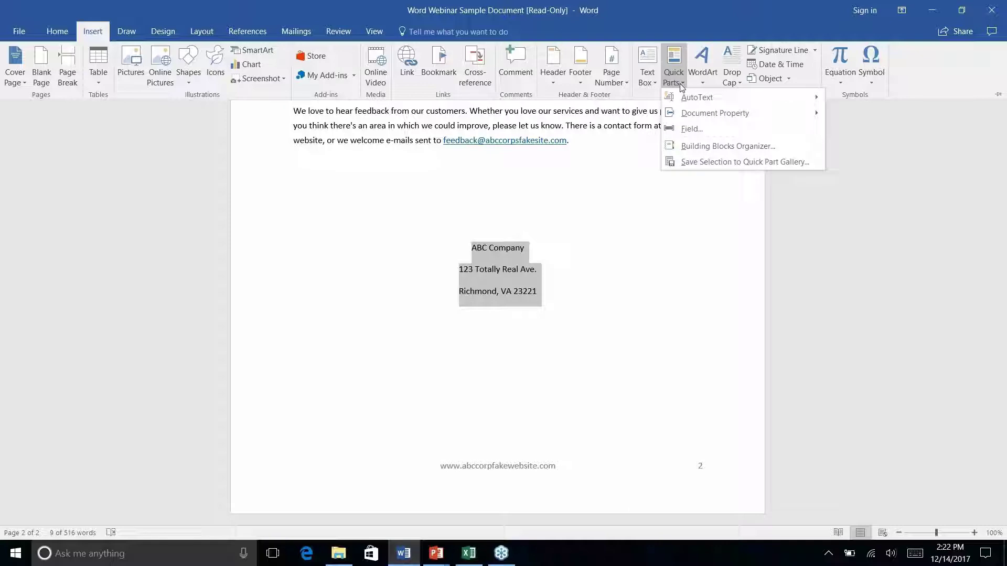
mouse_move(698, 102)
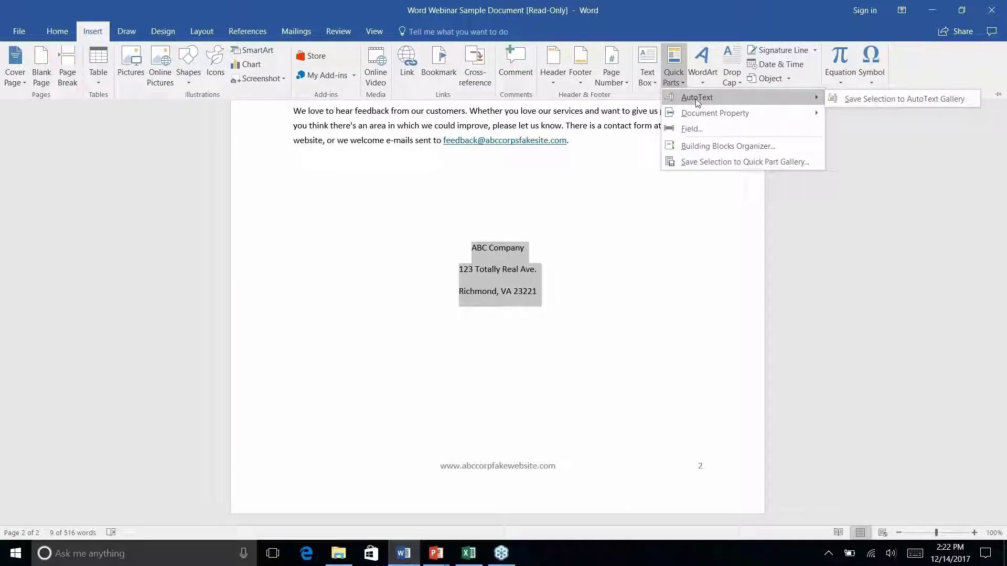
right_click(885, 98)
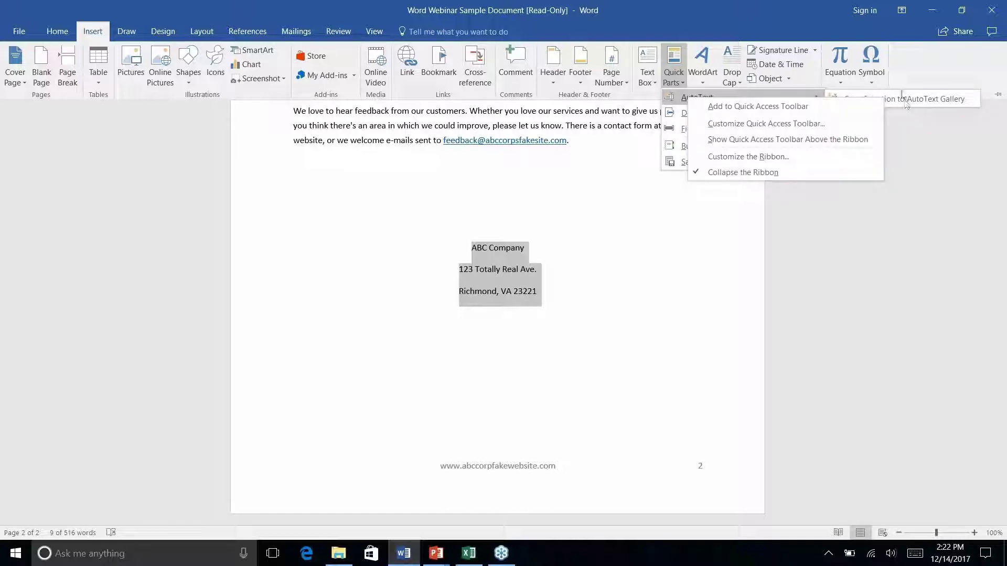
left_click(902, 98)
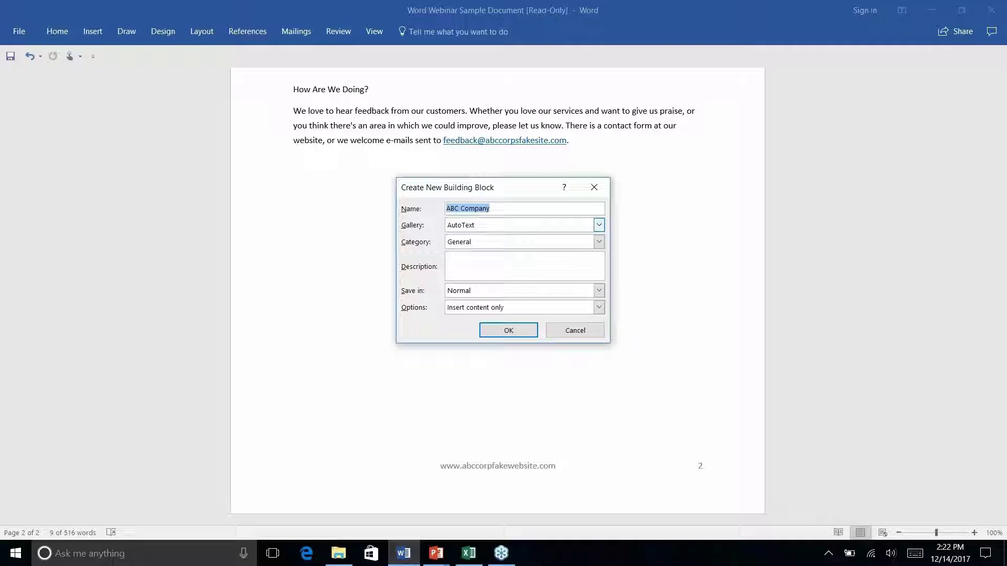
type("Company Address")
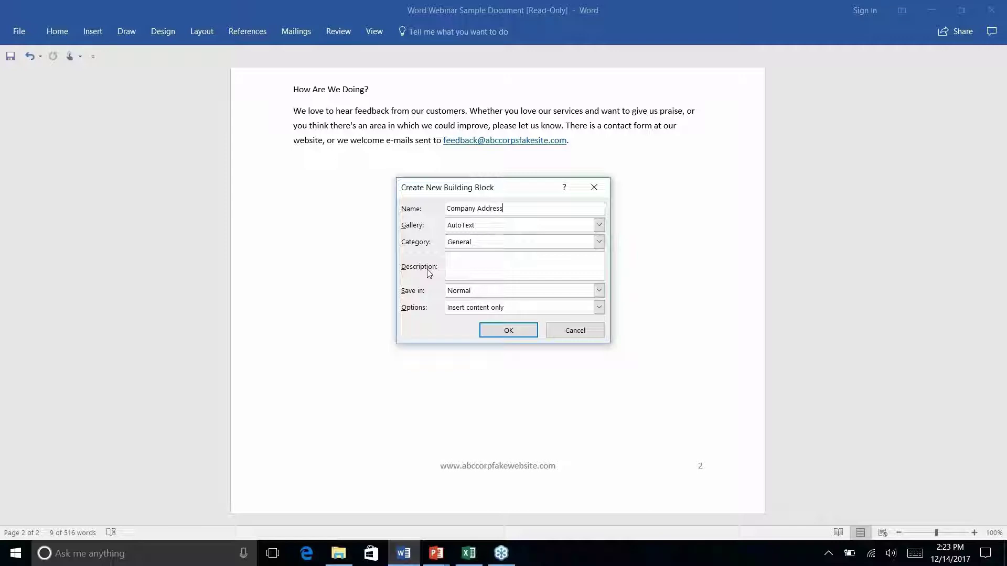
left_click(506, 333)
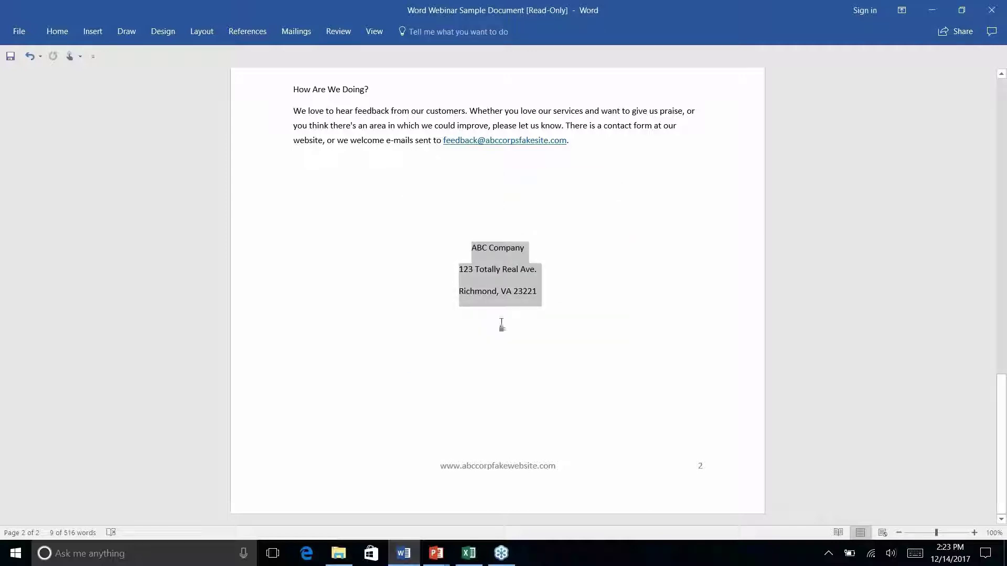
Delete the three centered company name and address lines at the end of the newsletter.
left_click(502, 269)
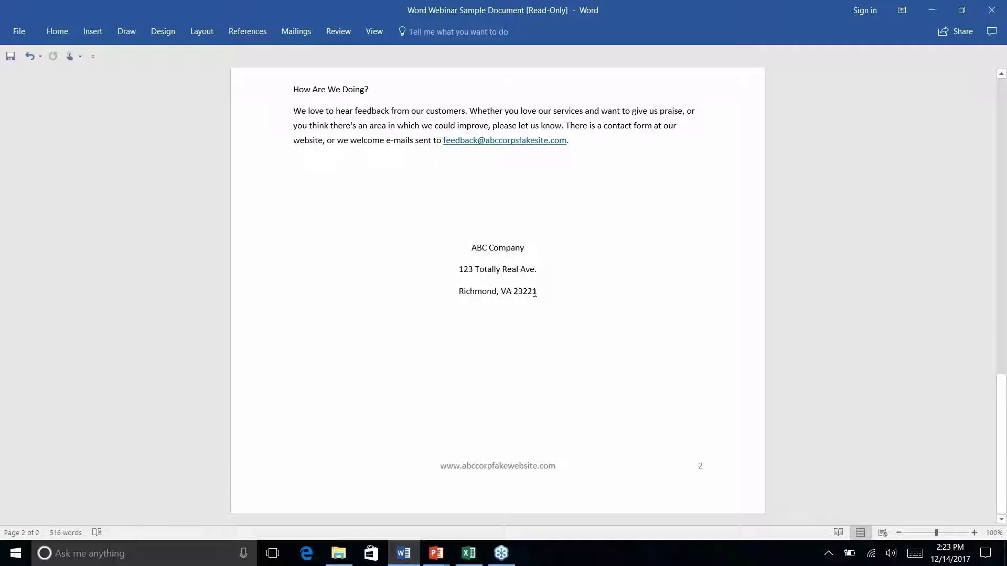
left_click_drag(536, 292, 470, 244)
key("Delete")
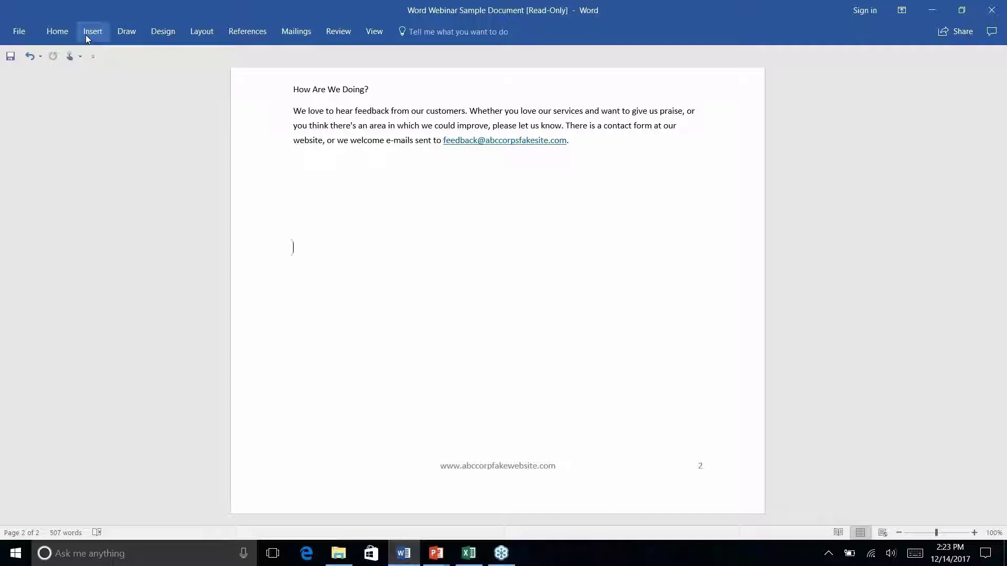
Insert the saved Company Address AutoText entry at the end of the newsletter.
left_click(84, 34)
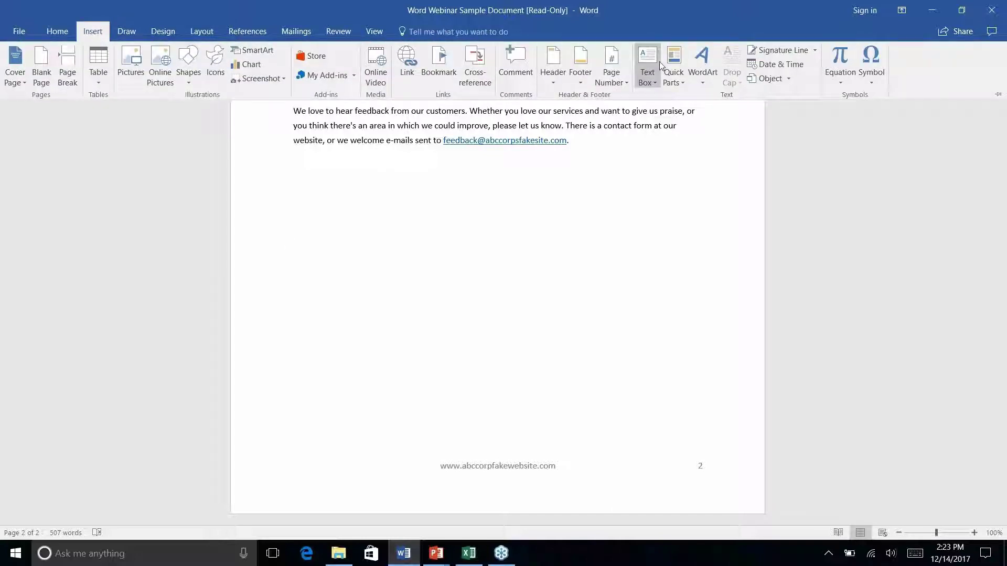
right_click(683, 86)
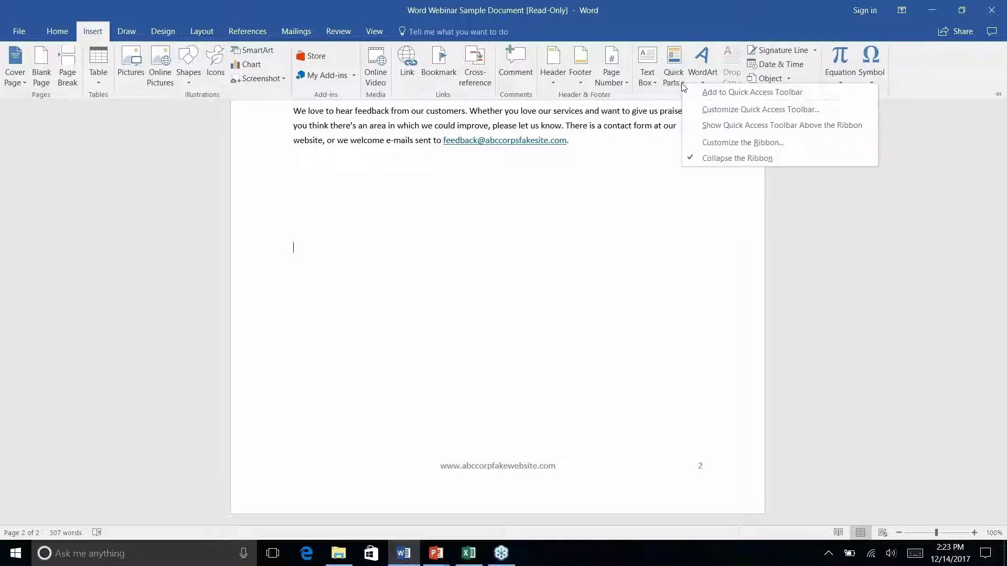
left_click(681, 84)
left_click(682, 84)
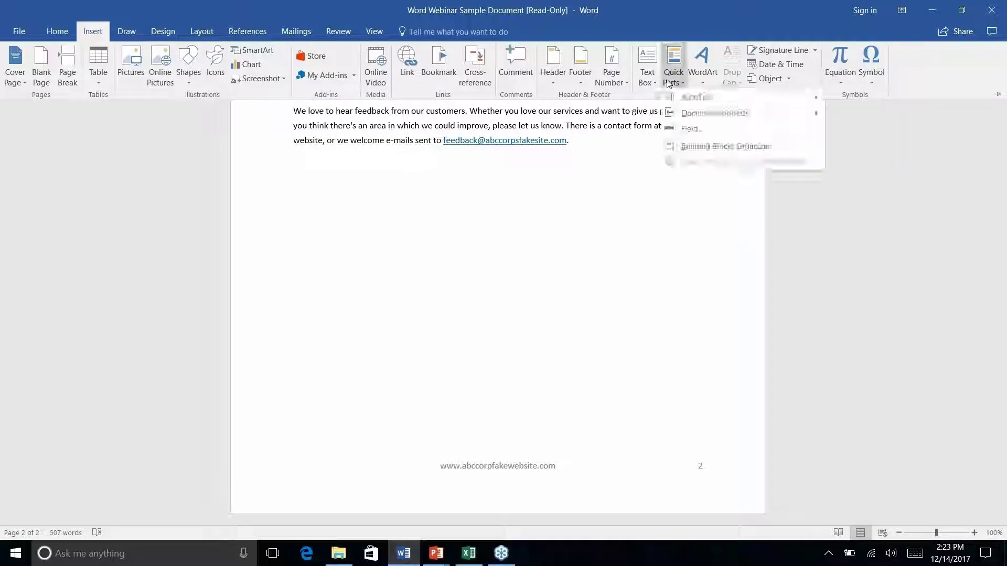
mouse_move(692, 98)
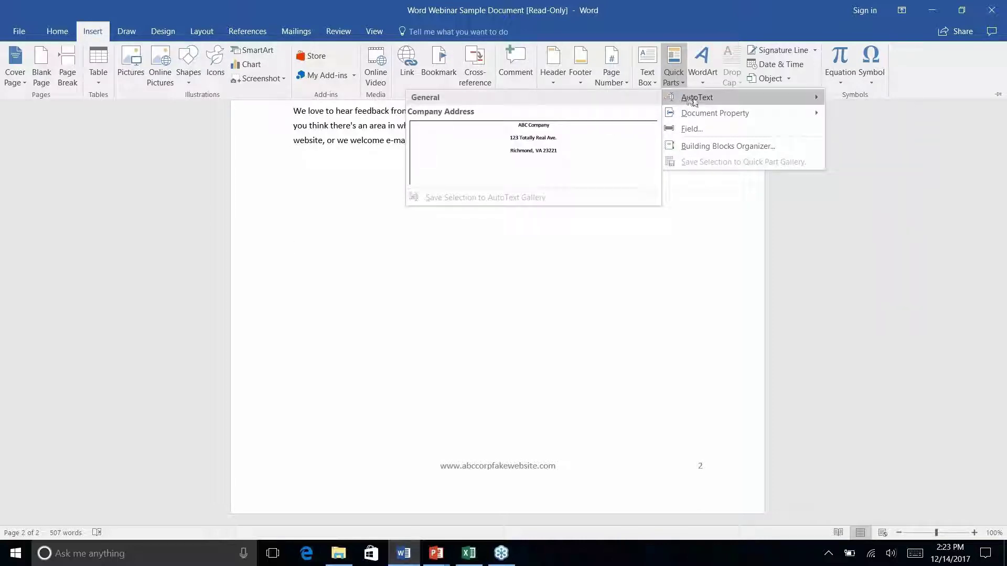
left_click(534, 149)
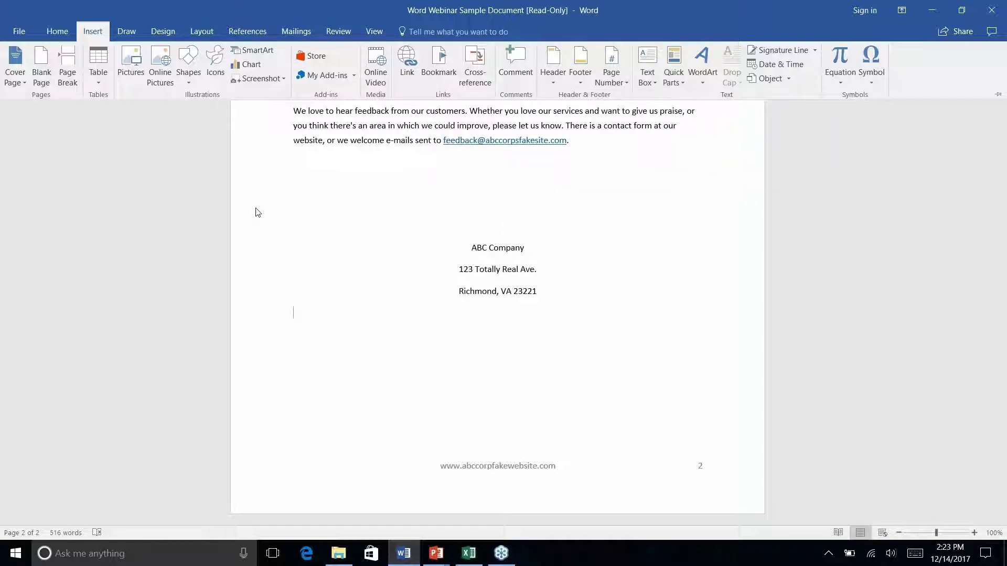
Open the Building Blocks Organizer and sort its list by name, then by gallery.
left_click(681, 84)
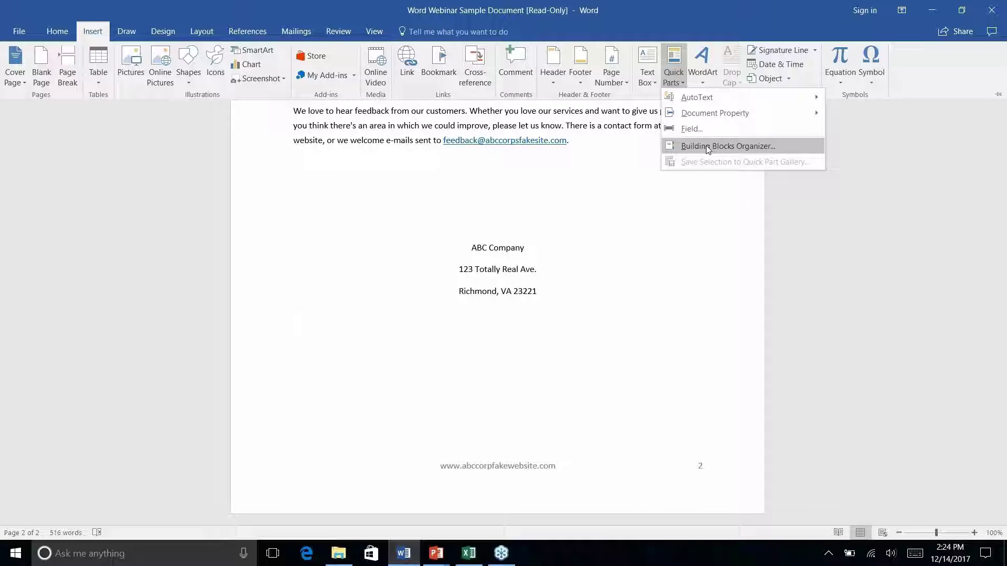
left_click(705, 146)
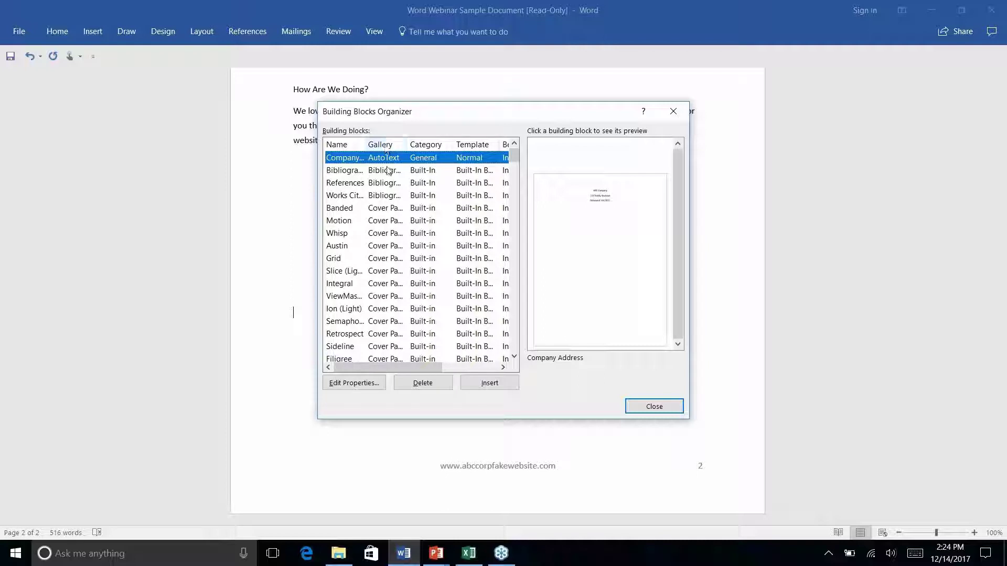
left_click(338, 147)
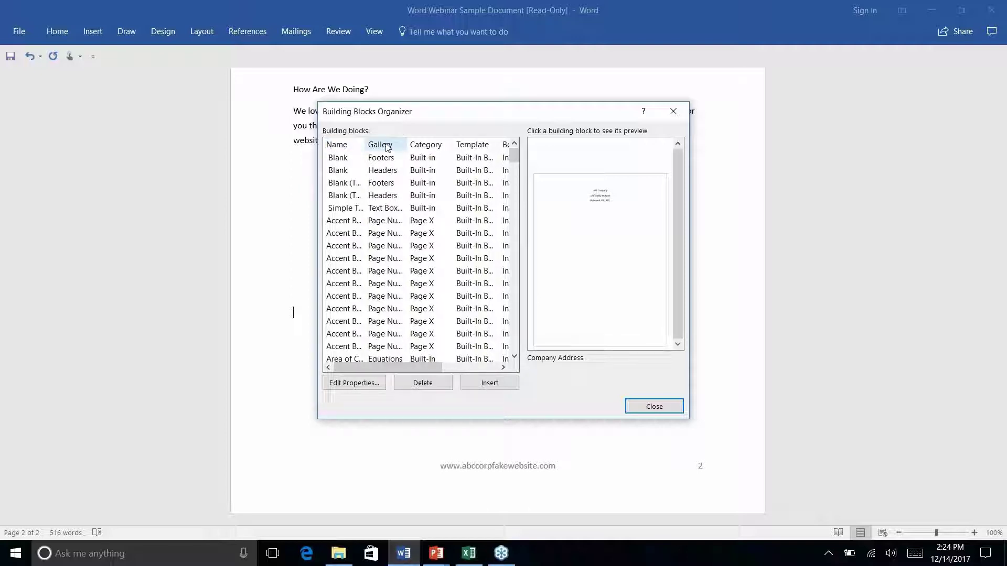
left_click(387, 146)
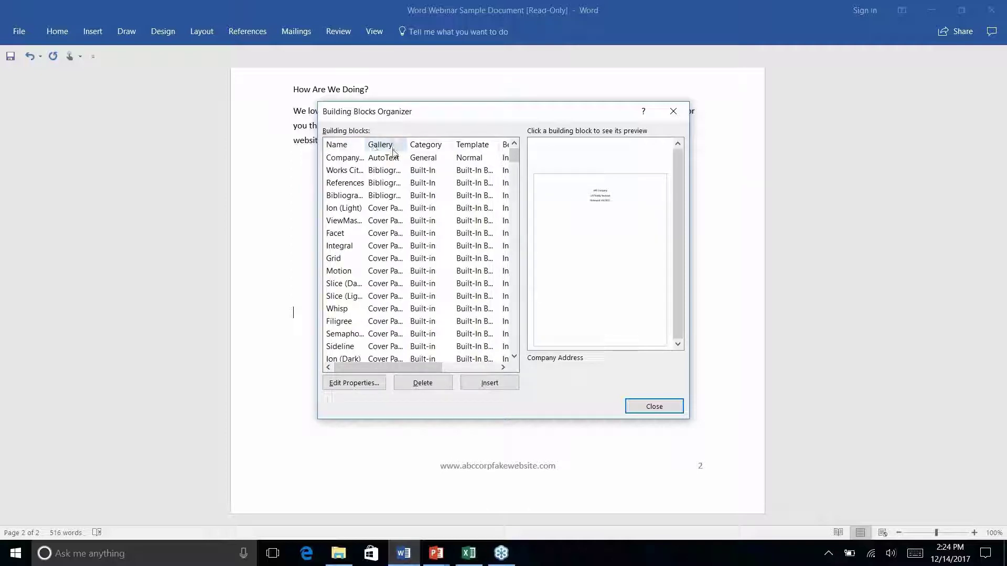
View the properties of the Company Address building block and close them without making changes.
left_click(345, 161)
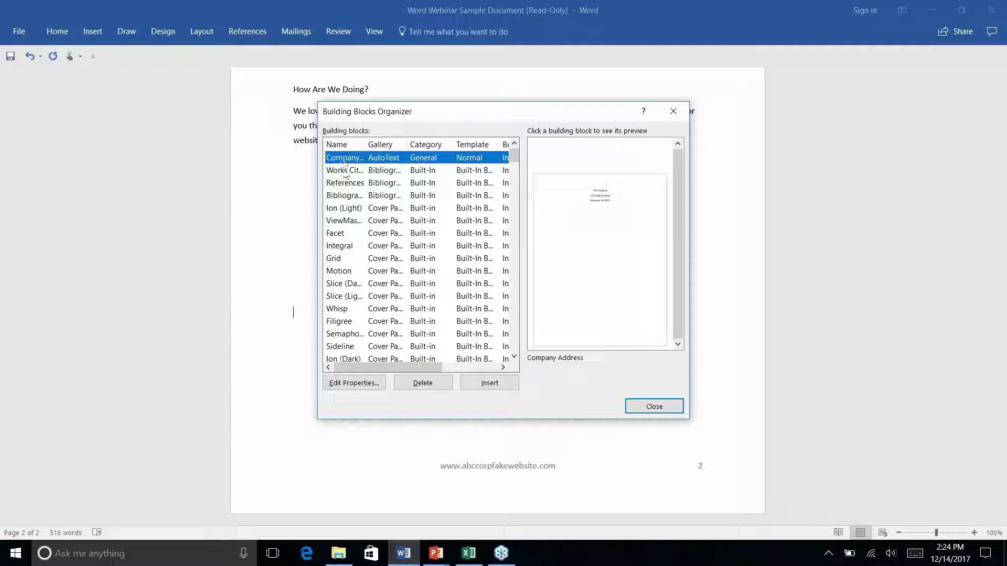
left_click(354, 384)
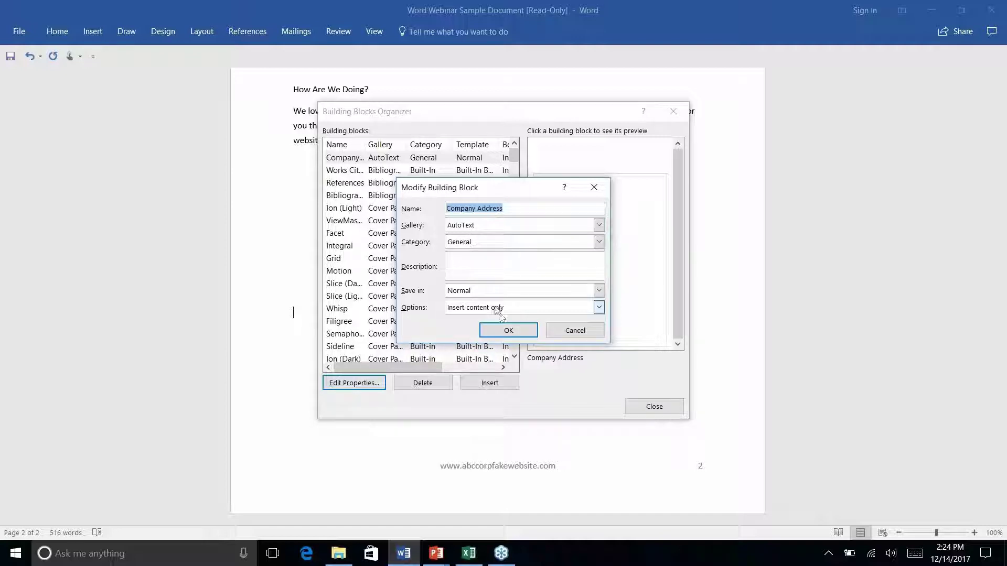
left_click(589, 331)
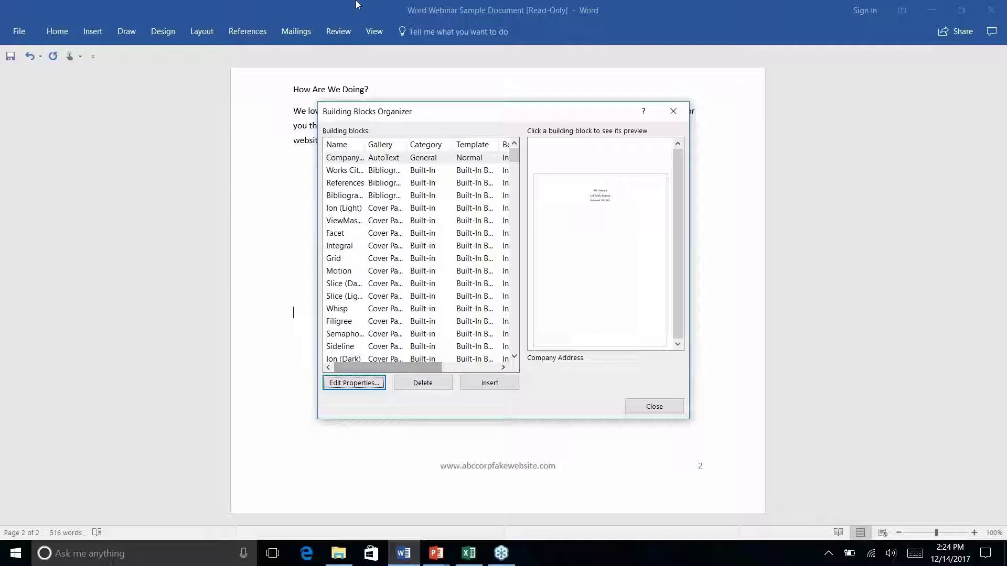
Delete the Company Address building block from the Building Blocks Organizer.
left_click(389, 159)
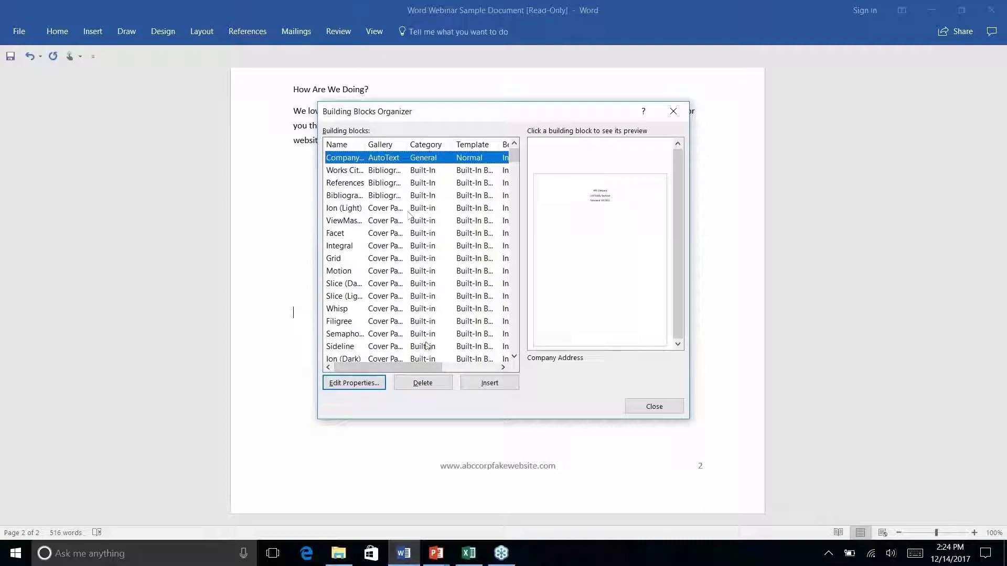
left_click(423, 384)
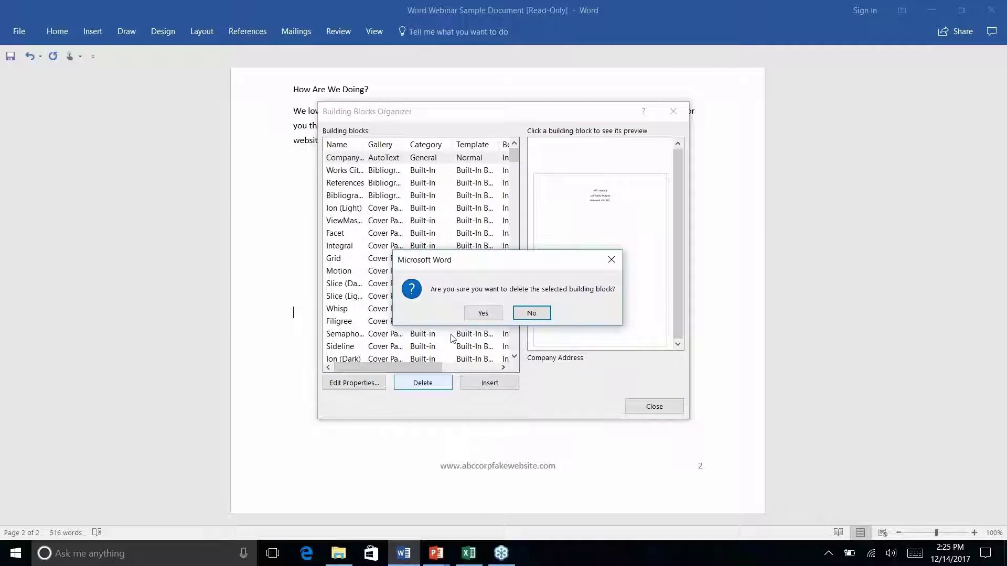
left_click(483, 312)
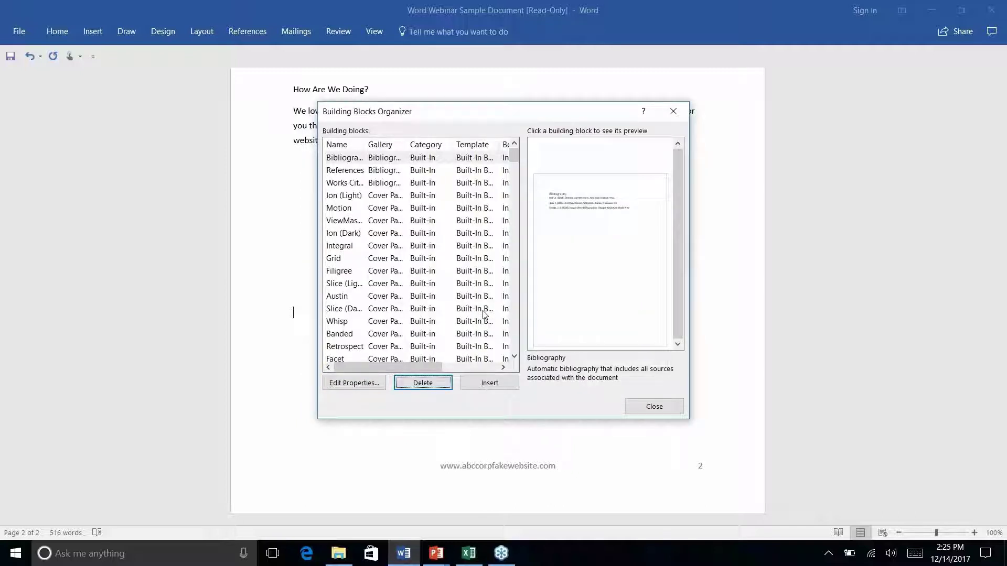
Look through the built-in building blocks and their details, from bibliographies to page numbers, and close the organizer.
scroll(366, 221, "right", 5)
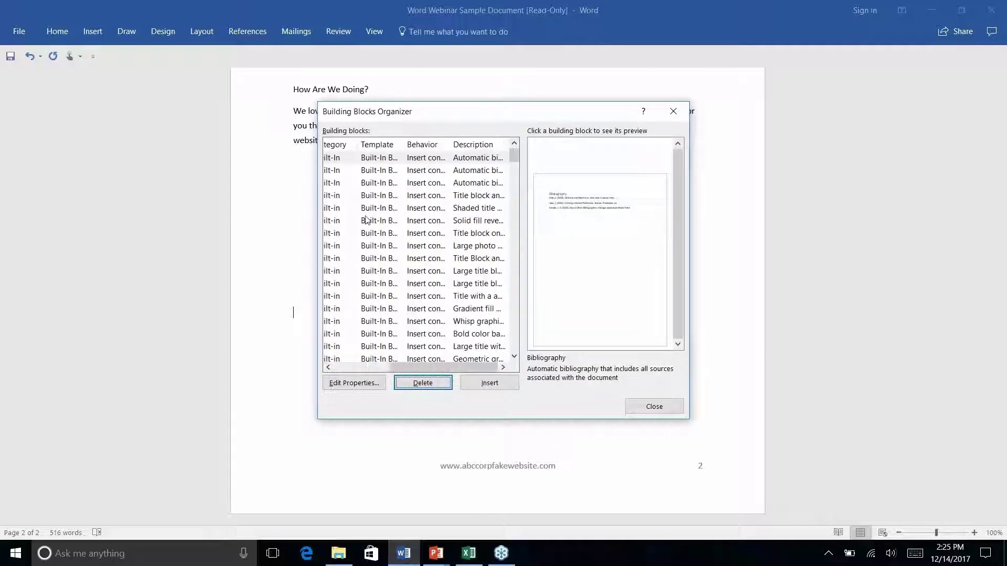
scroll(365, 220, "left", 3)
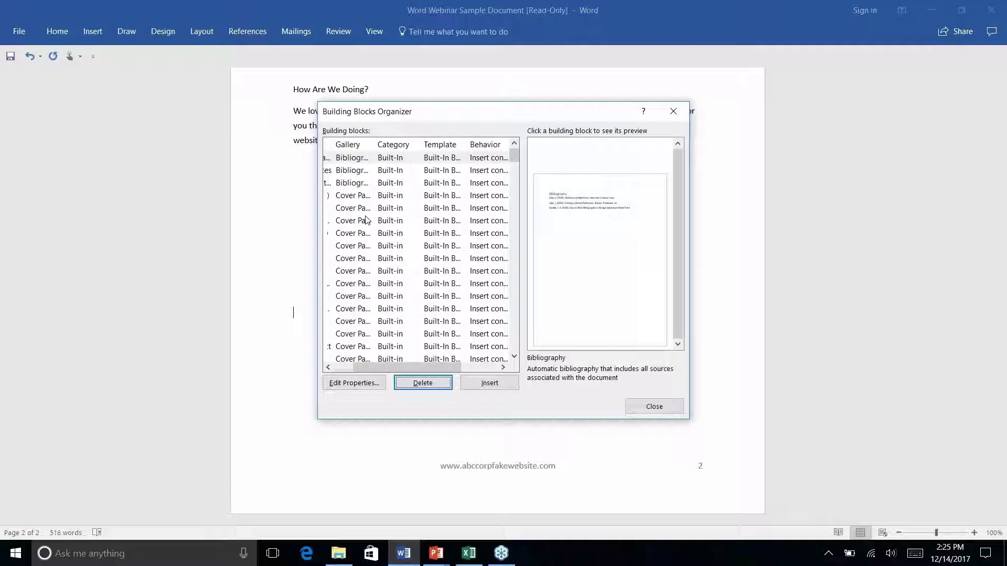
scroll(366, 220, "left", 2)
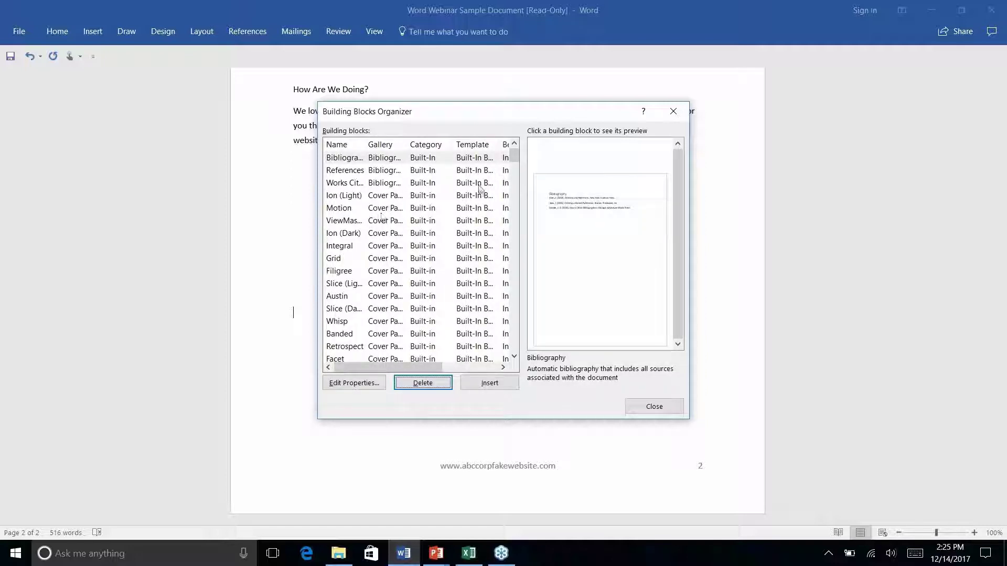
scroll(477, 237, "down", 10)
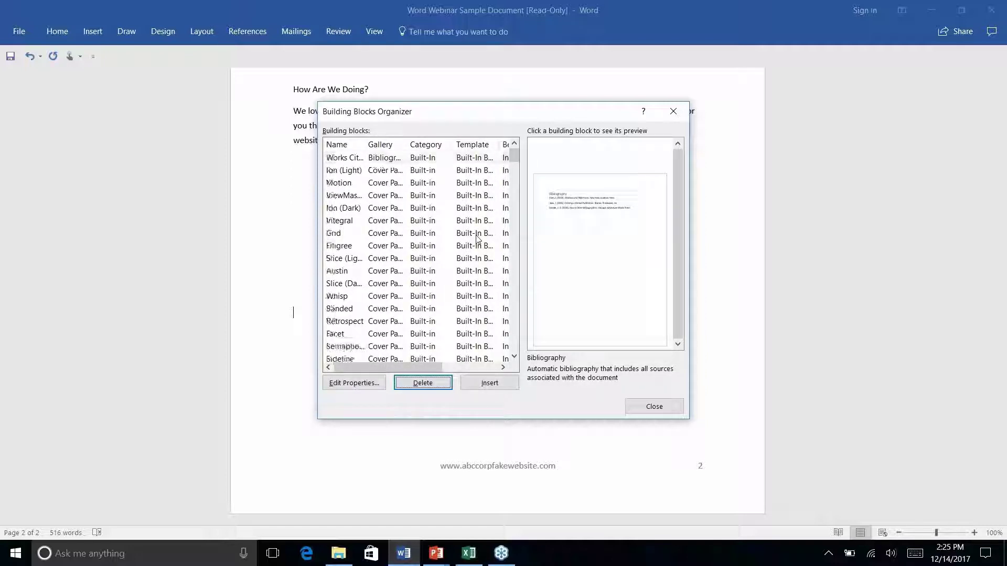
scroll(477, 237, "down", 10)
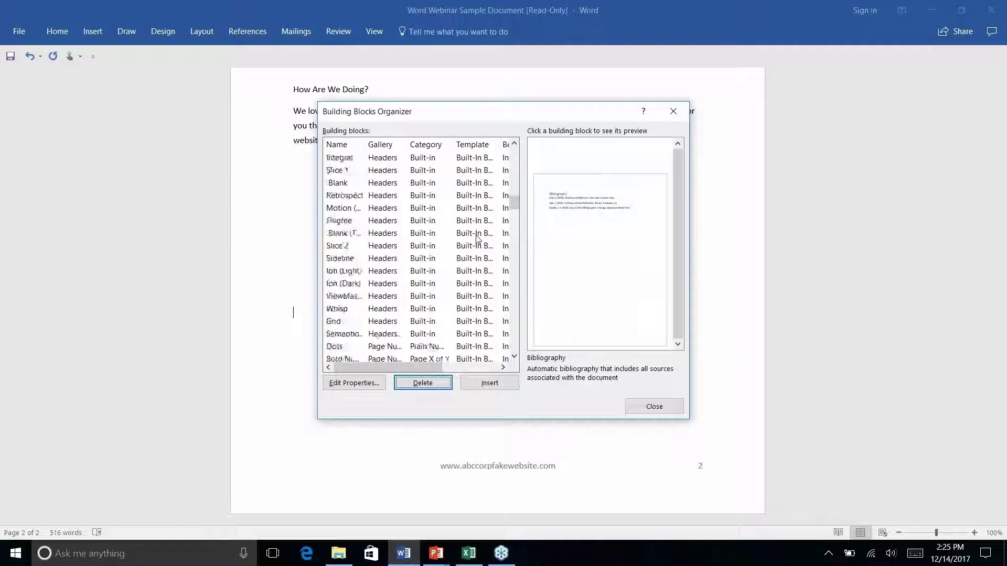
scroll(478, 237, "down", 1)
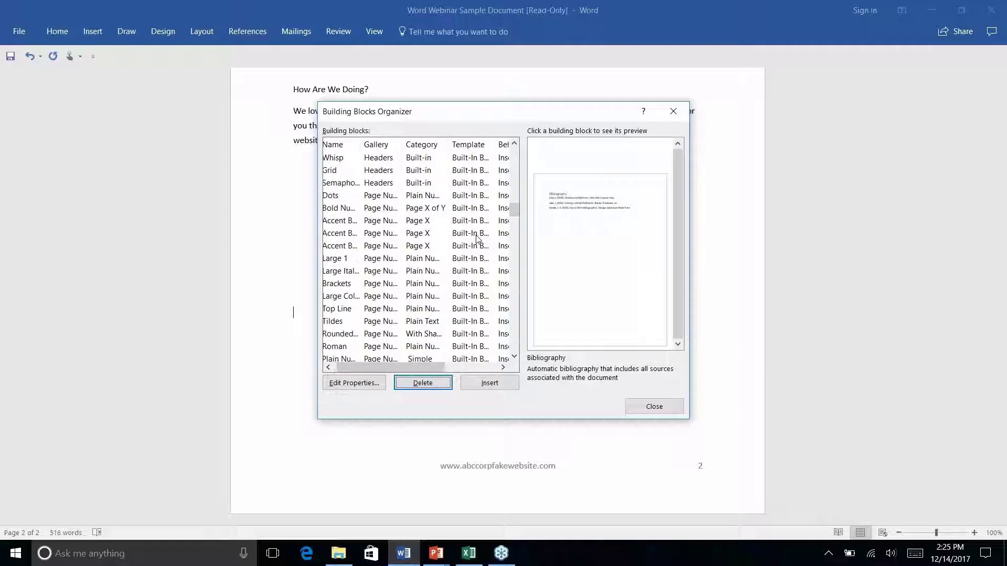
scroll(478, 236, "down", 10)
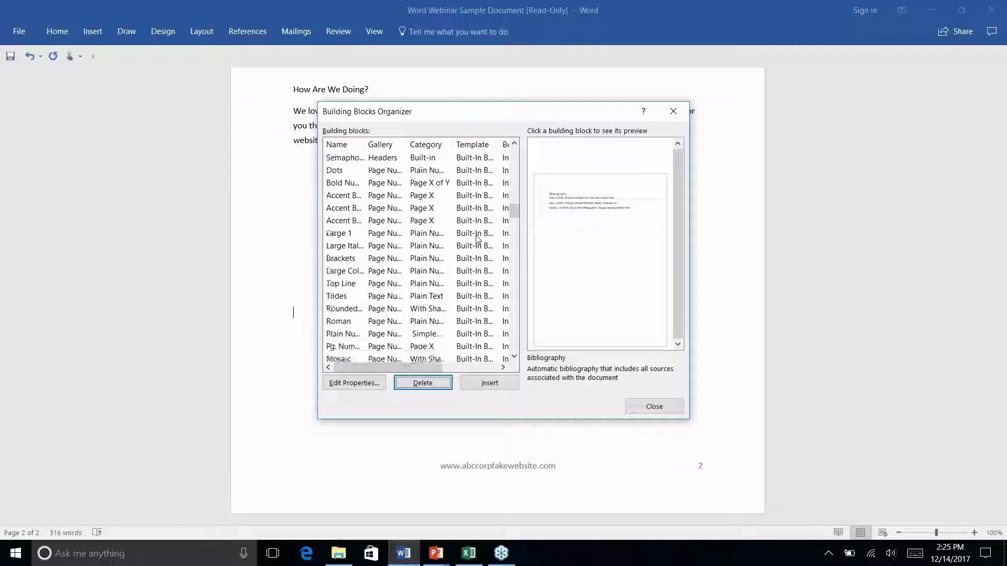
scroll(477, 237, "down", 5)
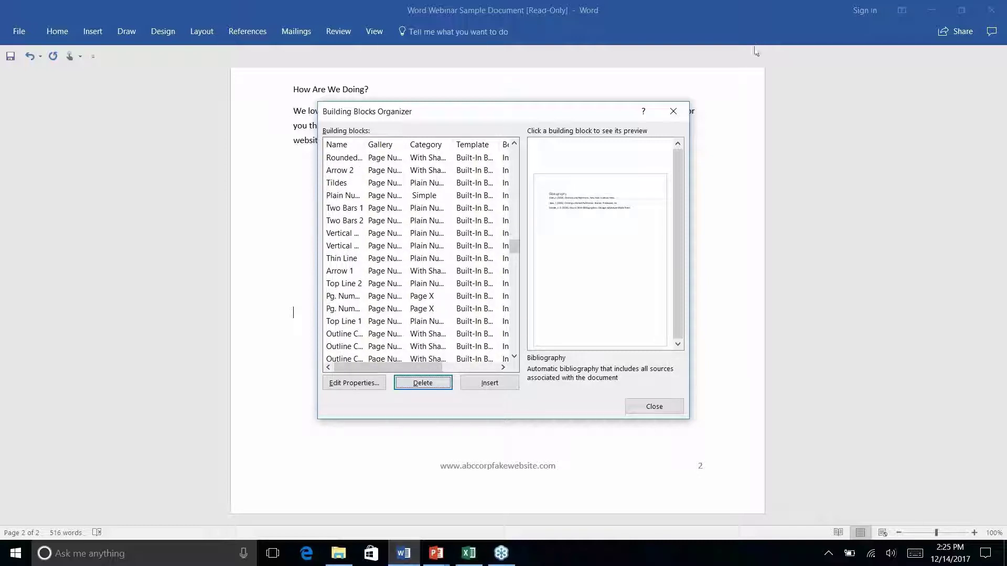
left_click(672, 111)
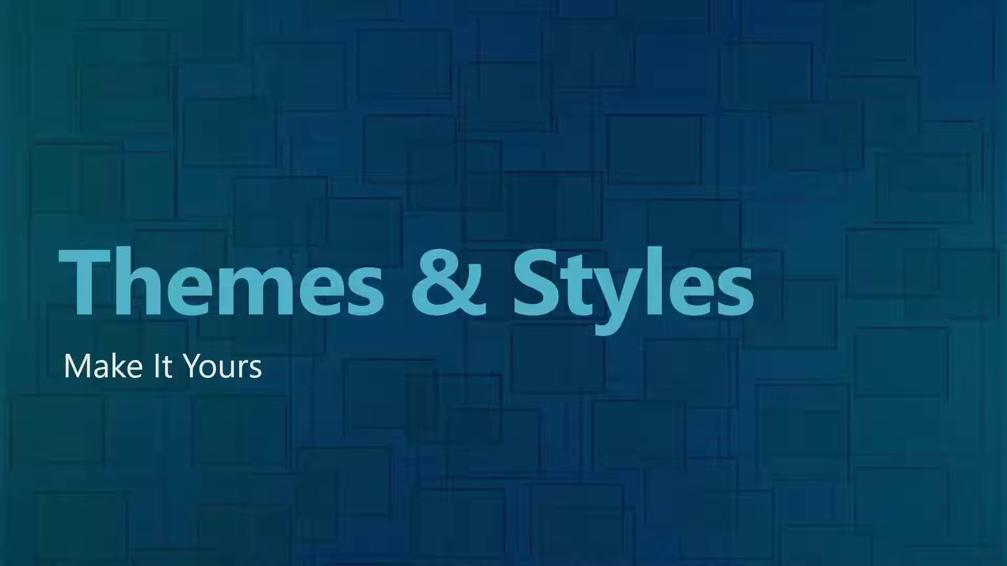
Switch to the newsletter in Word and place the cursor at the start of its title line.
key("alt+Tab")
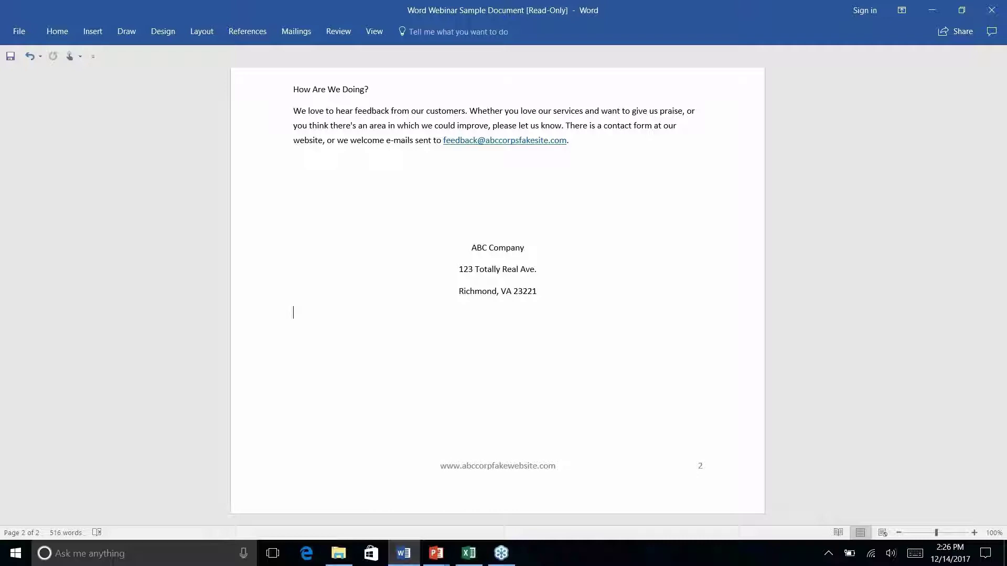
scroll(497, 293, "up", 20)
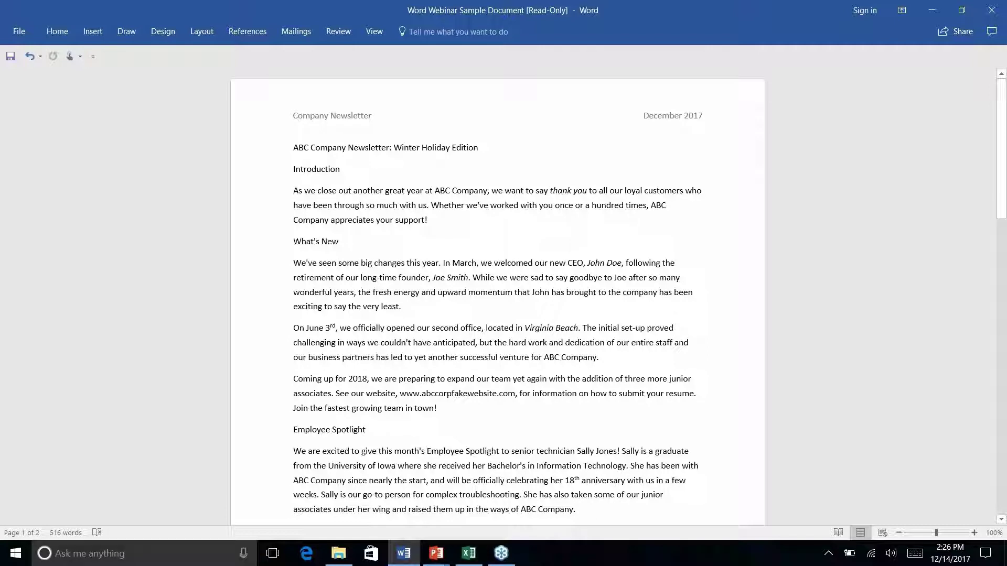
left_click(294, 148)
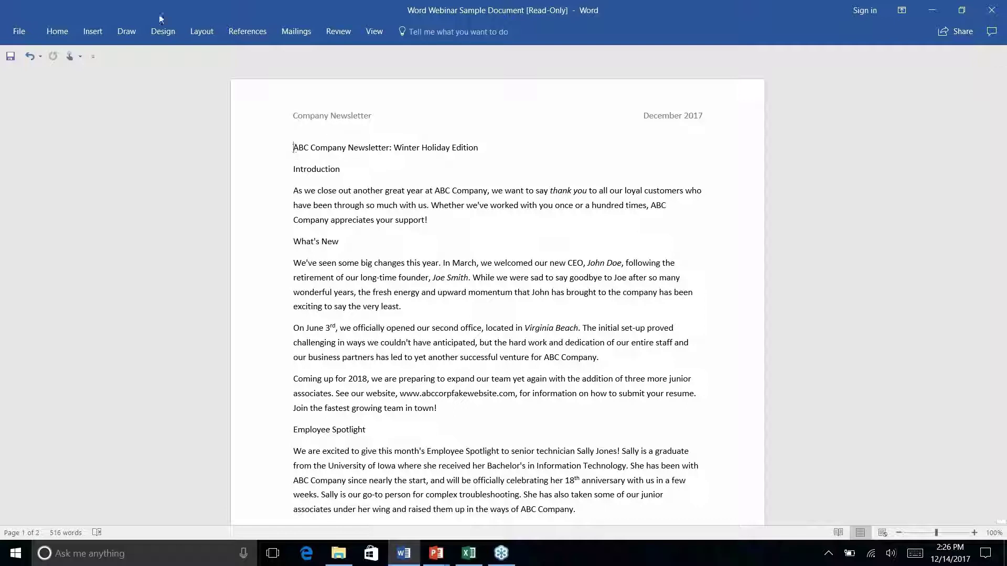
Apply the Wisp theme to the newsletter.
left_click(202, 33)
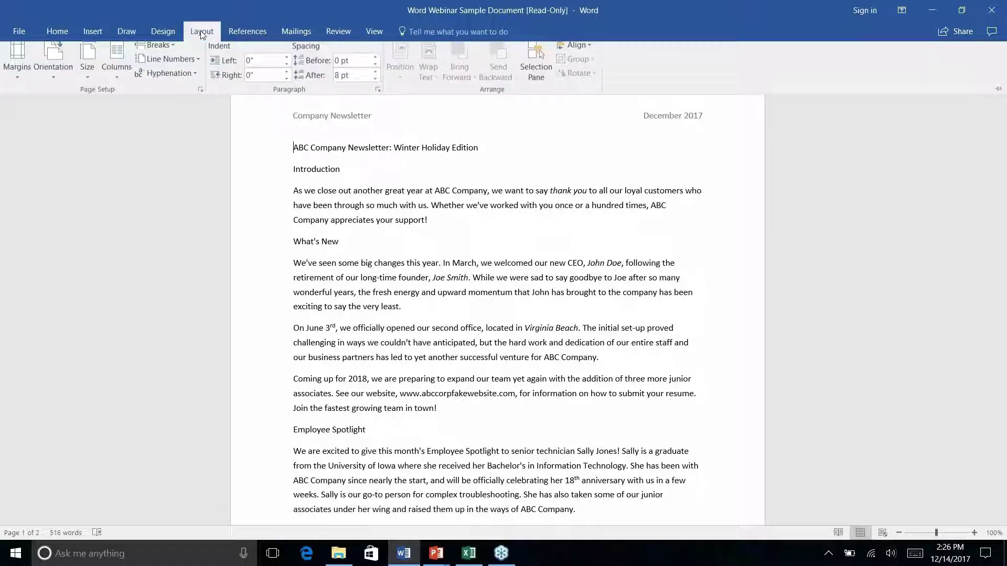
left_click(163, 32)
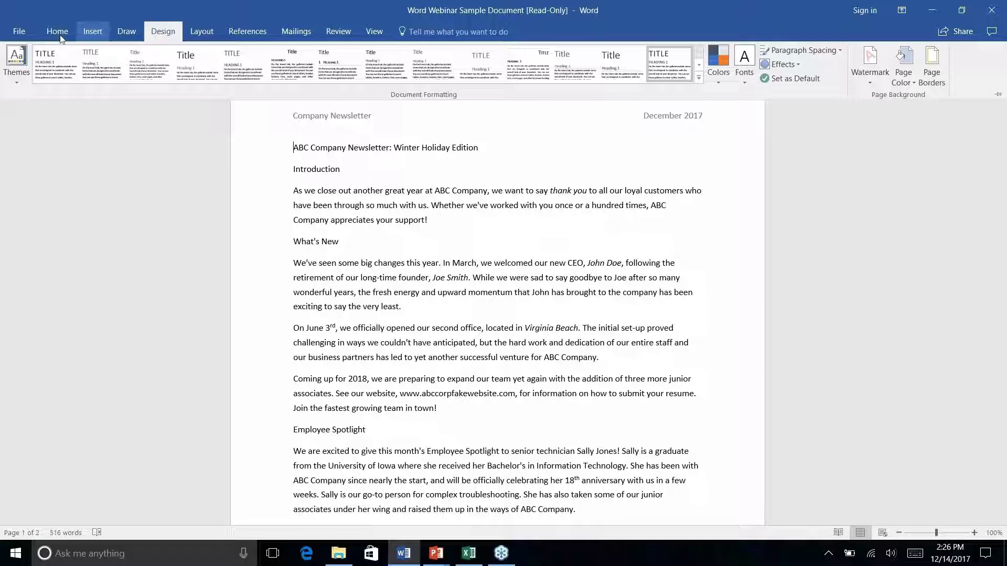
left_click(19, 81)
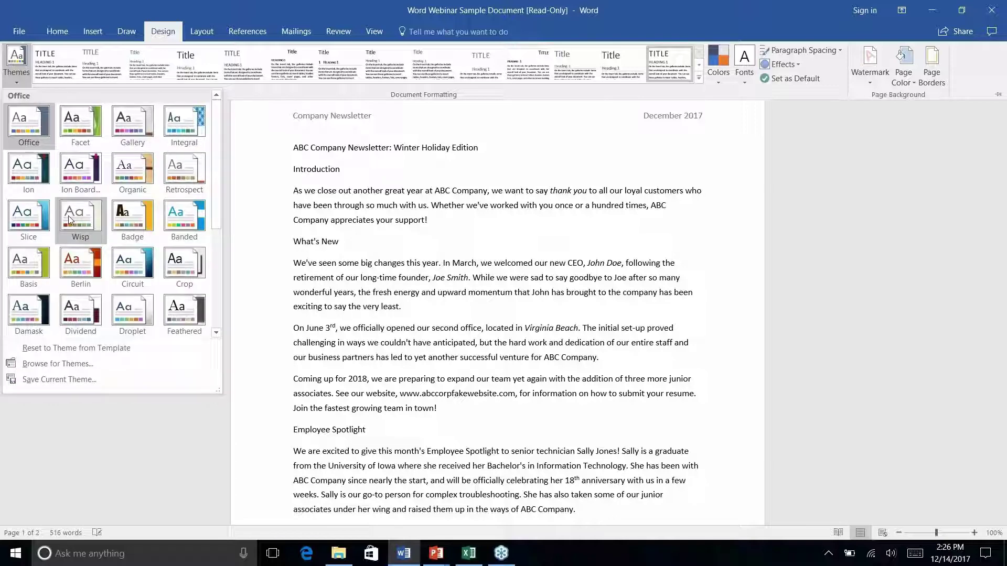
right_click(69, 220)
left_click(70, 220)
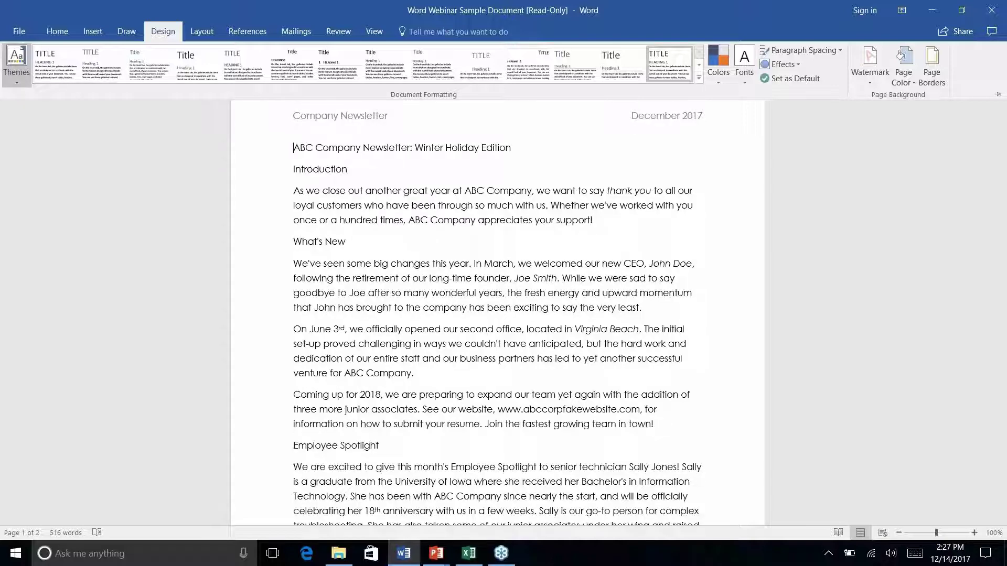
left_click(204, 68)
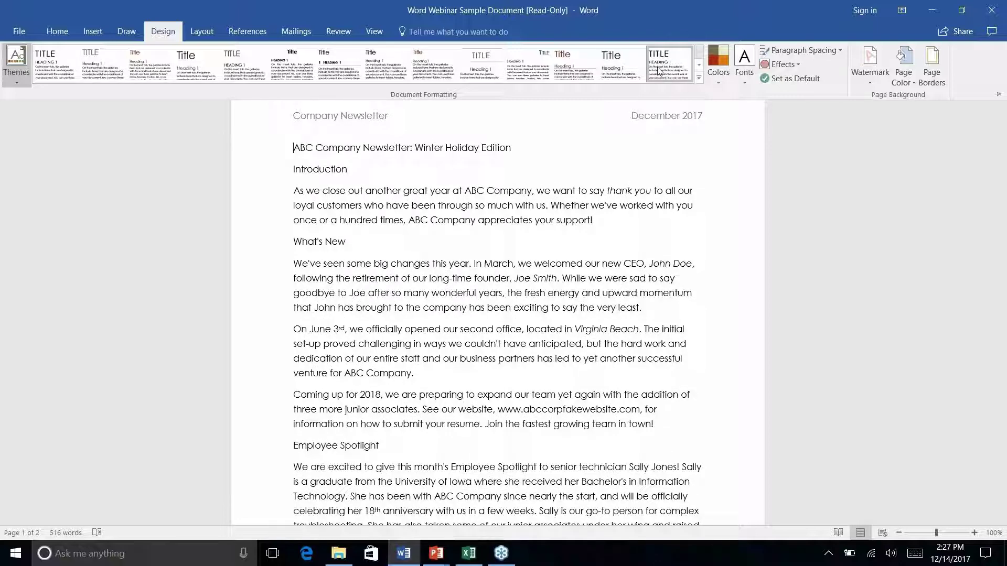
Browse the theme color sets and view the settings for creating custom theme colors, then cancel without saving.
left_click(715, 82)
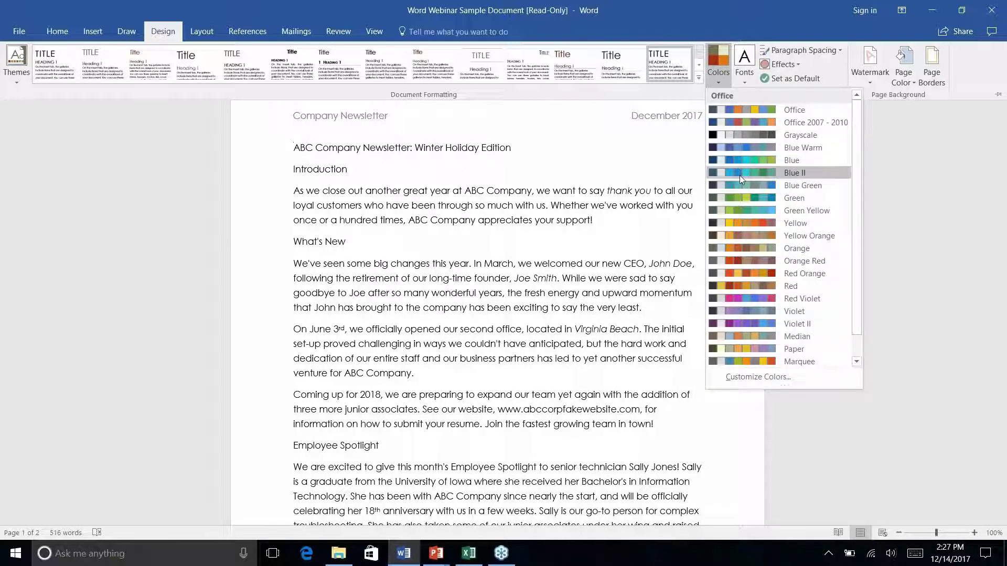
scroll(739, 175, "down", 1)
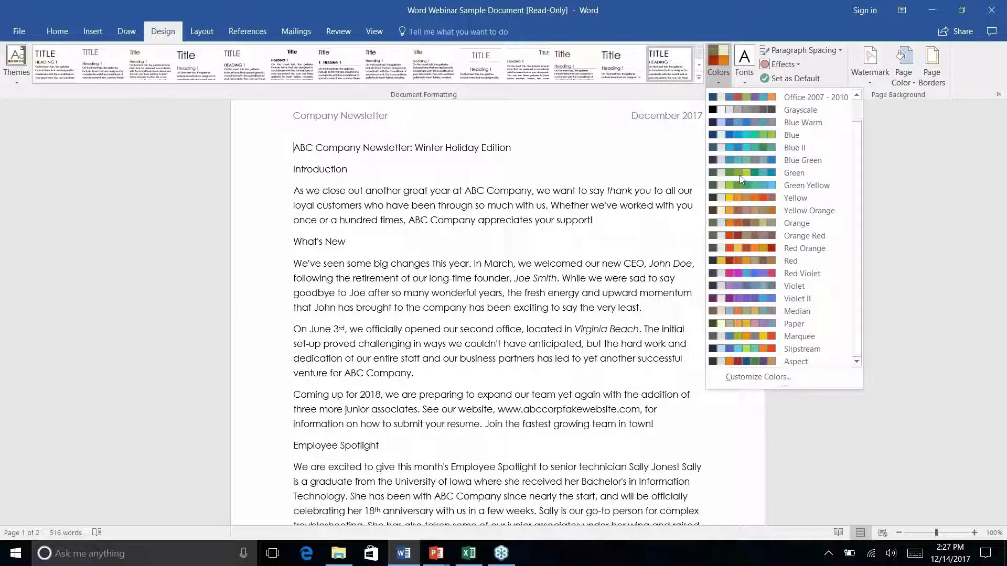
scroll(740, 175, "up", 1)
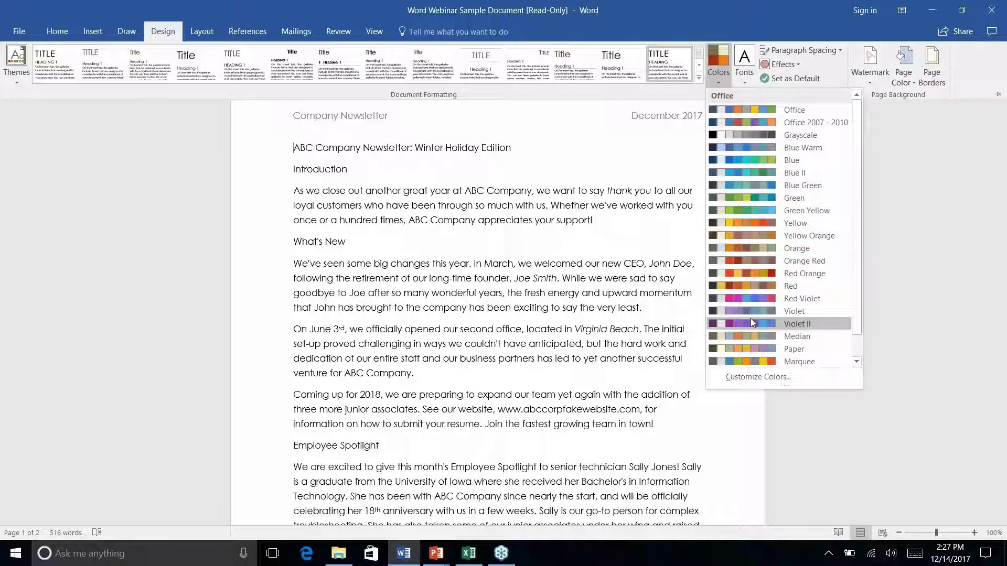
right_click(753, 381)
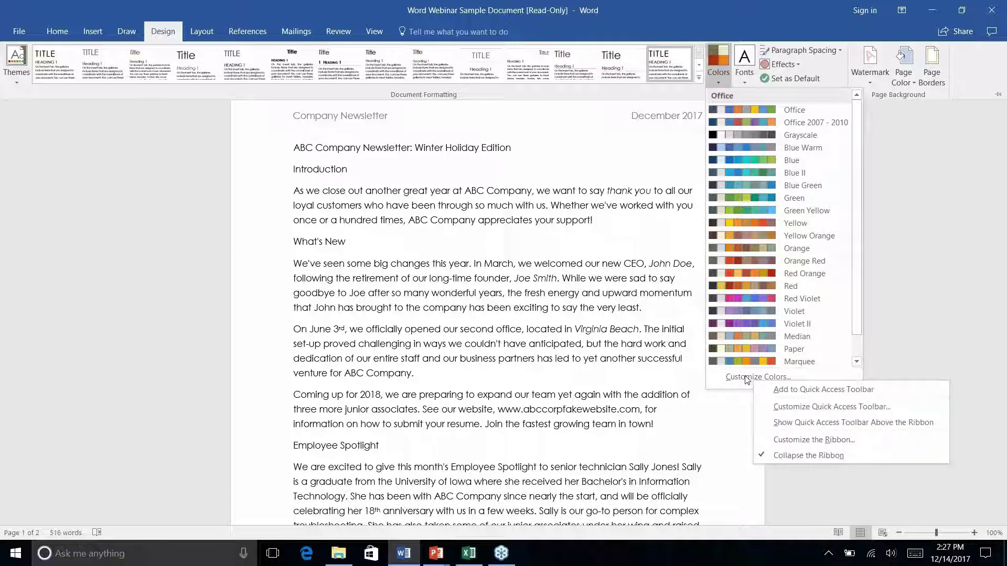
left_click(745, 376)
left_click(746, 375)
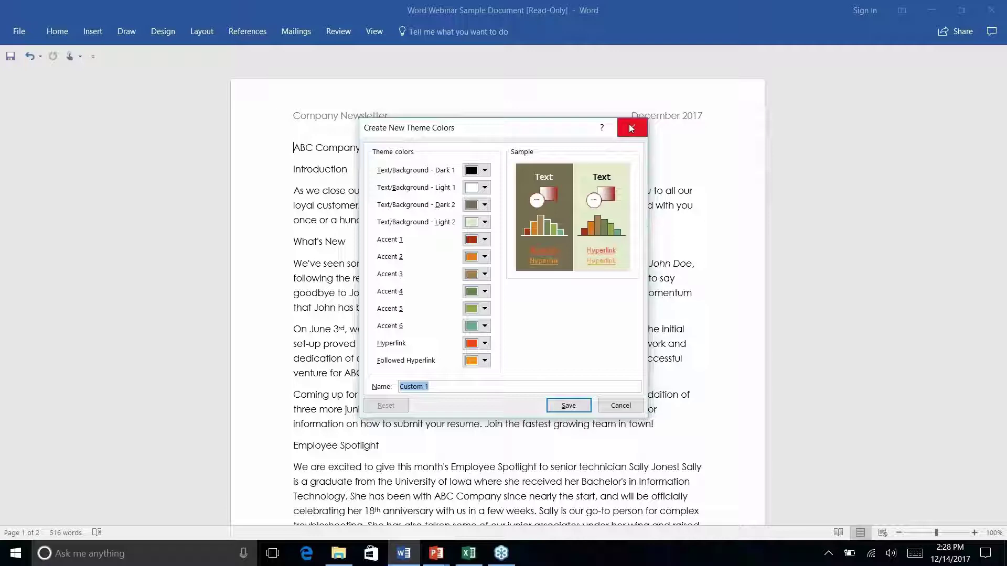
left_click(618, 409)
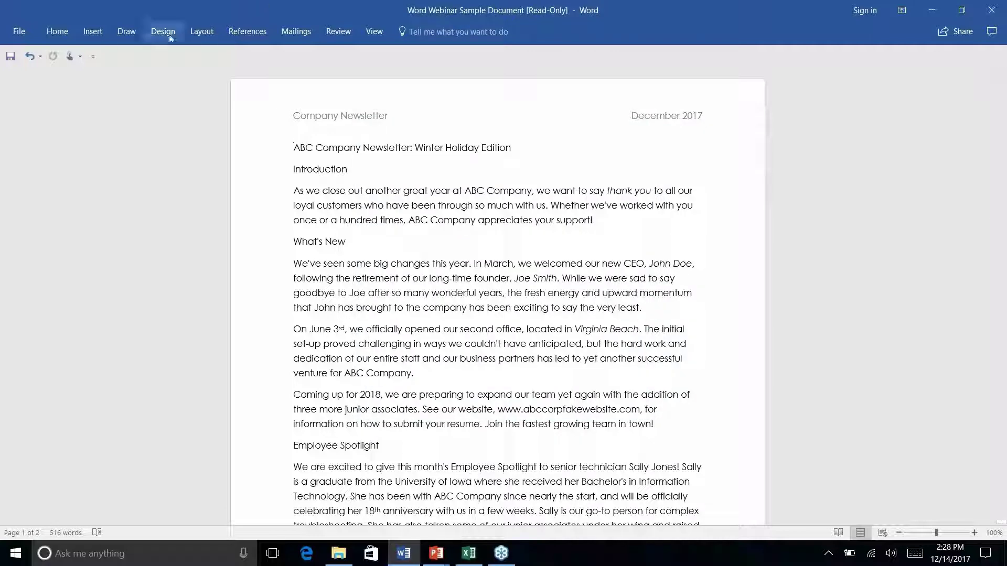
Browse the document style sets and preview the Word 2003 set on the newsletter.
left_click(187, 33)
left_click(162, 31)
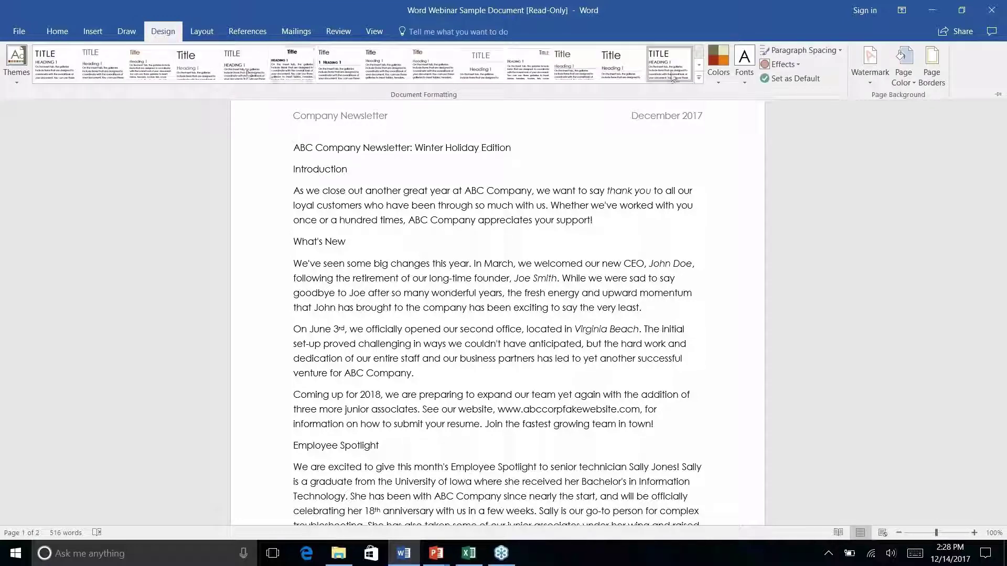
left_click(700, 79)
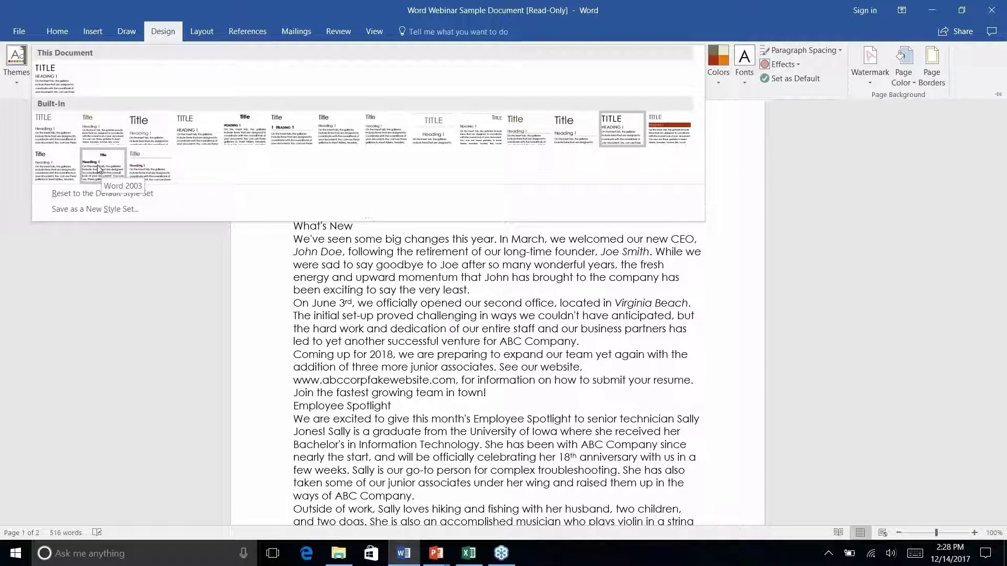
Change the newsletter's theme to Feathered.
left_click(16, 63)
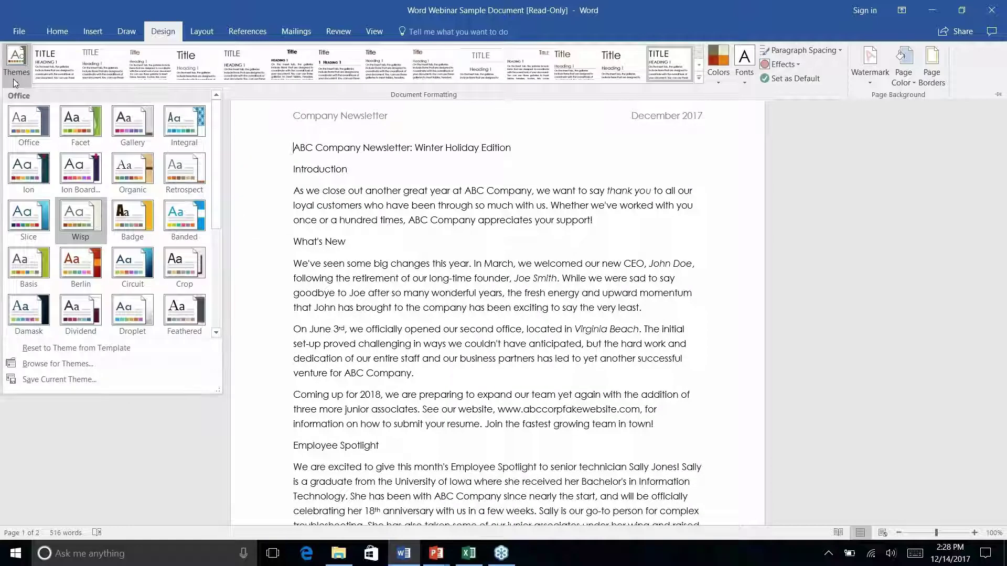
right_click(179, 313)
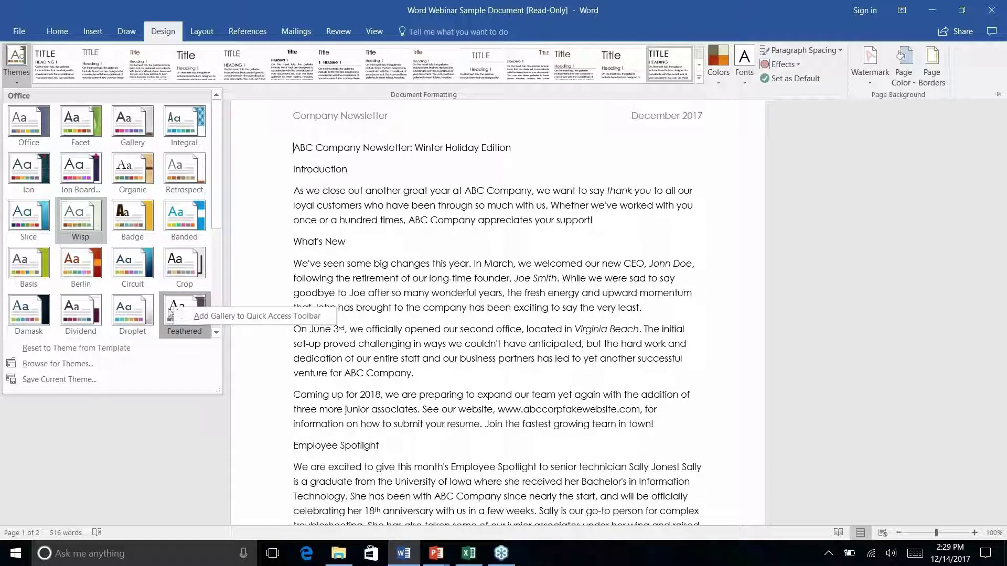
key("Escape")
key("Escape")
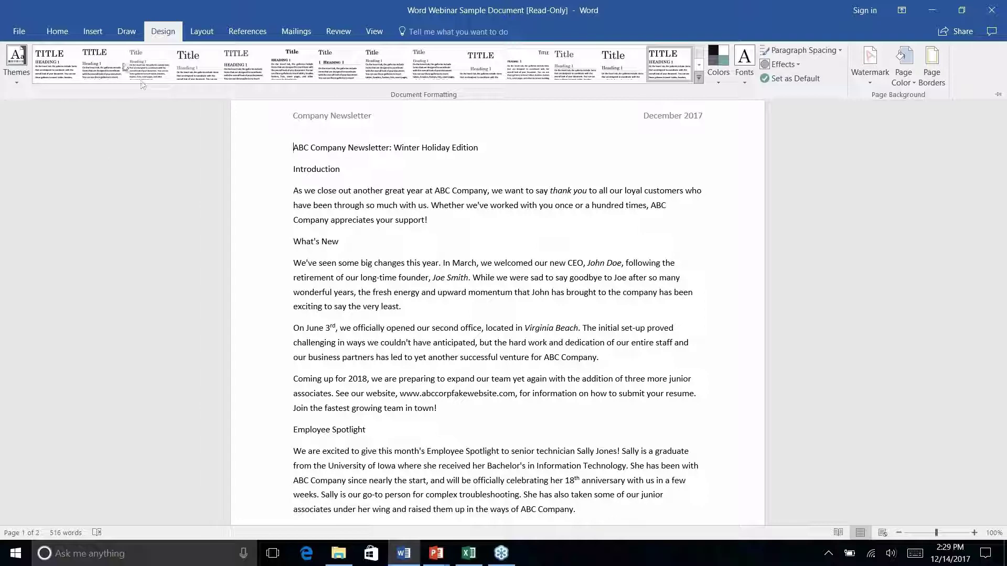
Look over the newsletter's first page, from the title down to the History Lesson section.
left_click(100, 31)
left_click(127, 31)
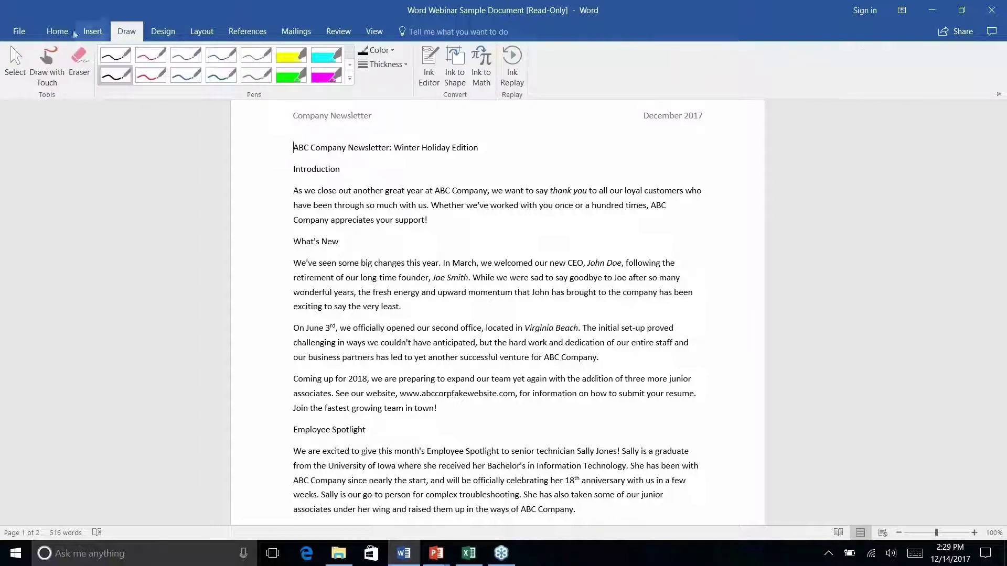
left_click(66, 32)
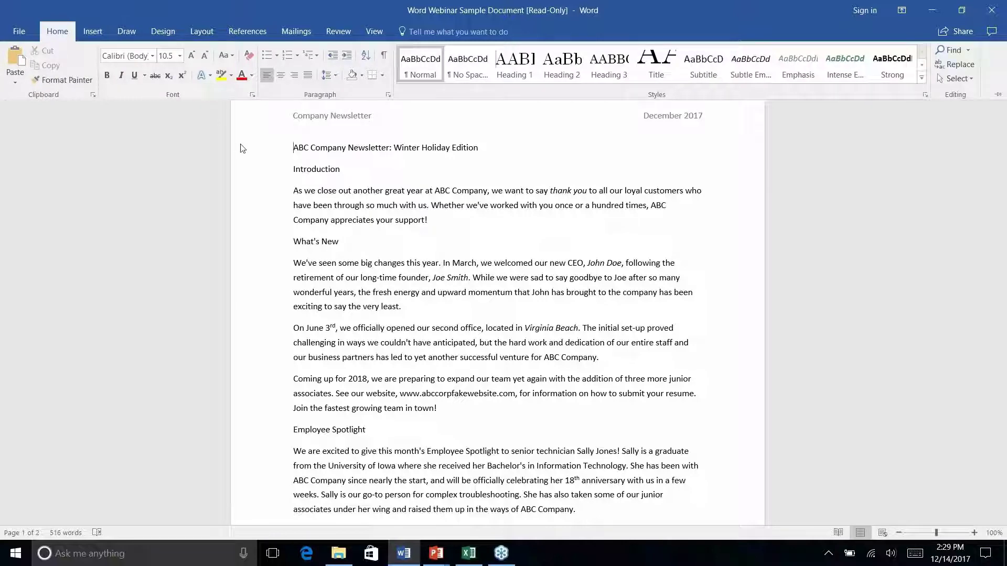
left_click(650, 215)
scroll(650, 215, "down", 3)
scroll(650, 216, "down", 3)
scroll(651, 216, "up", 6)
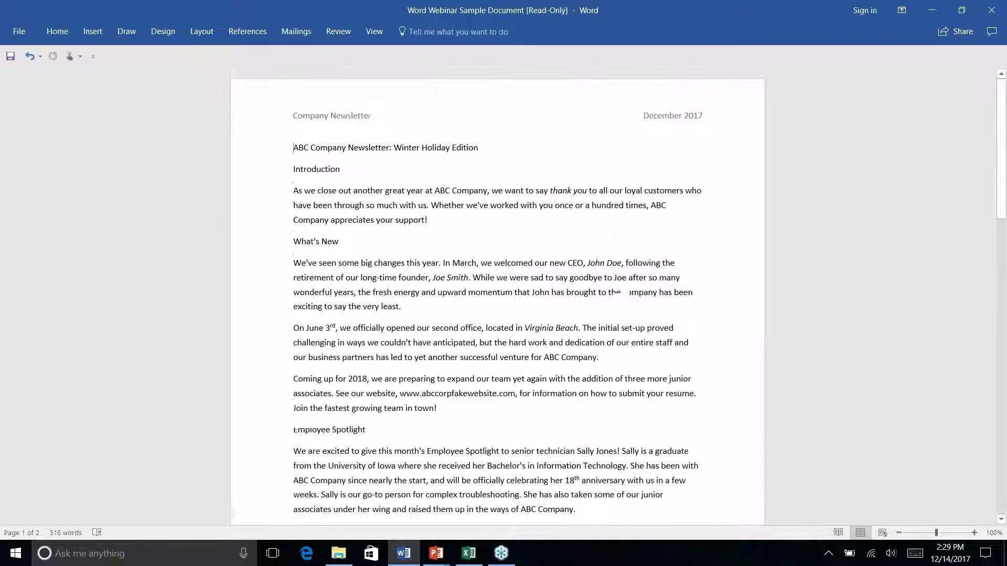
scroll(650, 217, "down", 8)
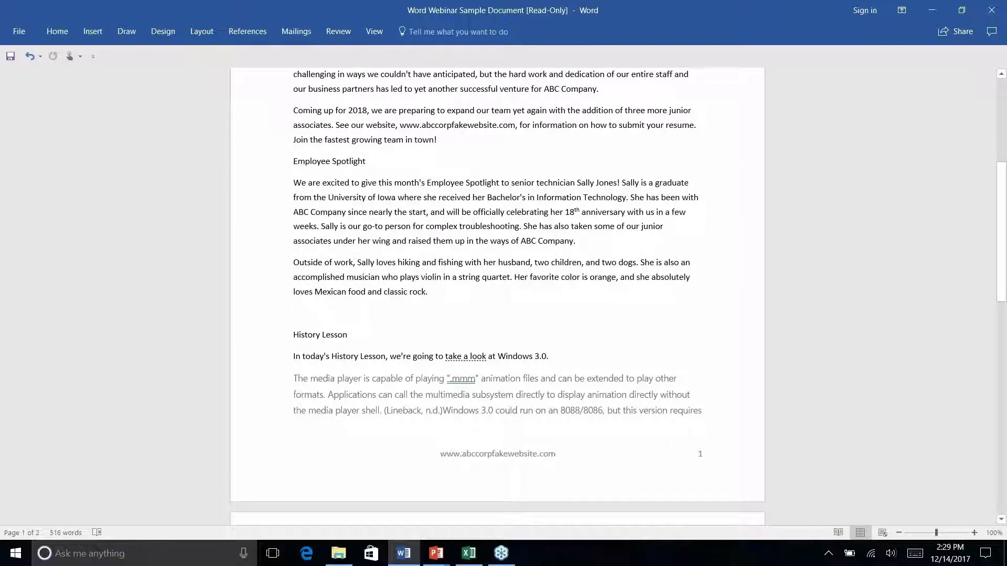
scroll(650, 217, "up", 8)
scroll(371, 448, "up", 1)
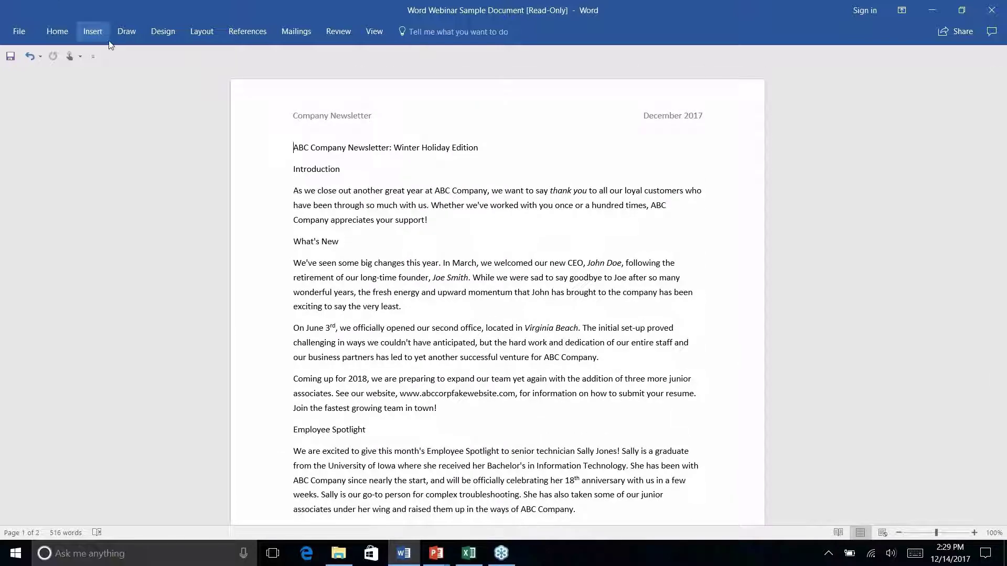
Apply the Title style to the line "ABC Company Newsletter: Winter Holiday Edition".
left_click(57, 31)
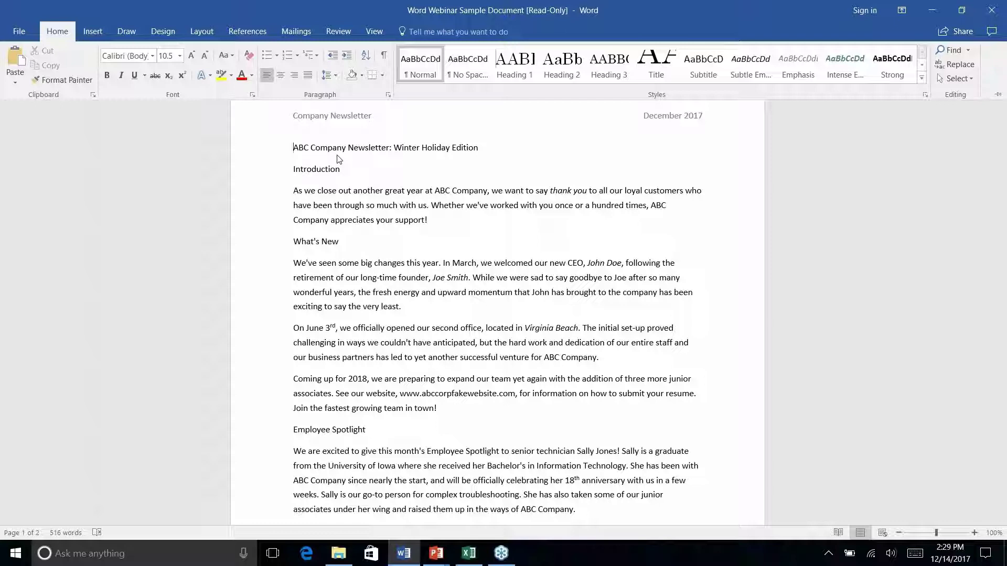
key("ctrl+F1")
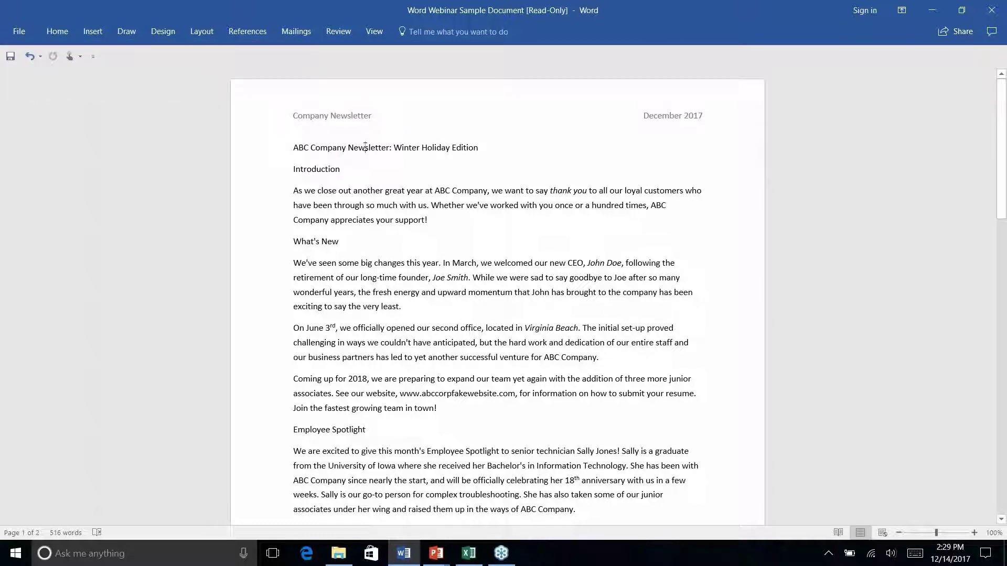
triple_click(366, 148)
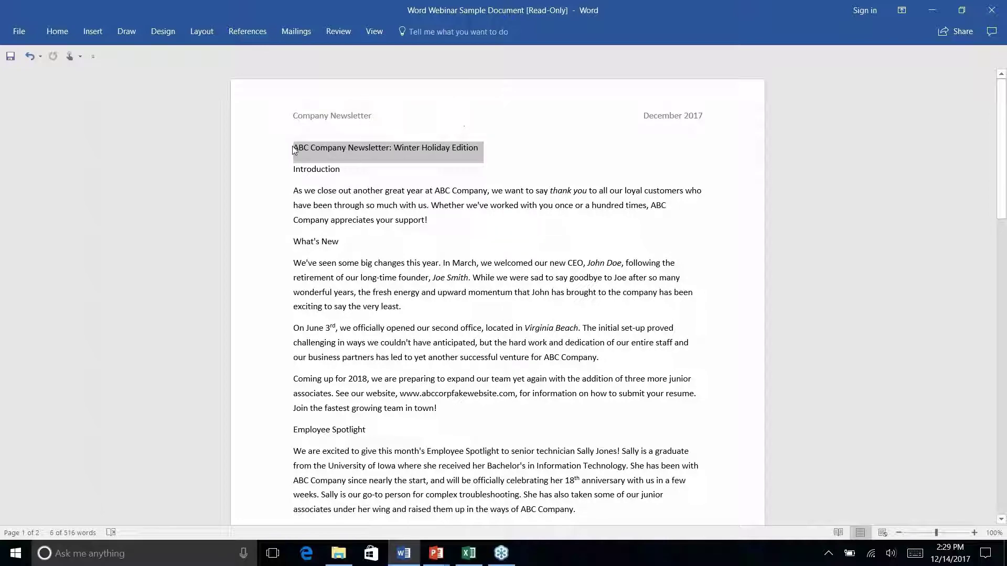
left_click(57, 32)
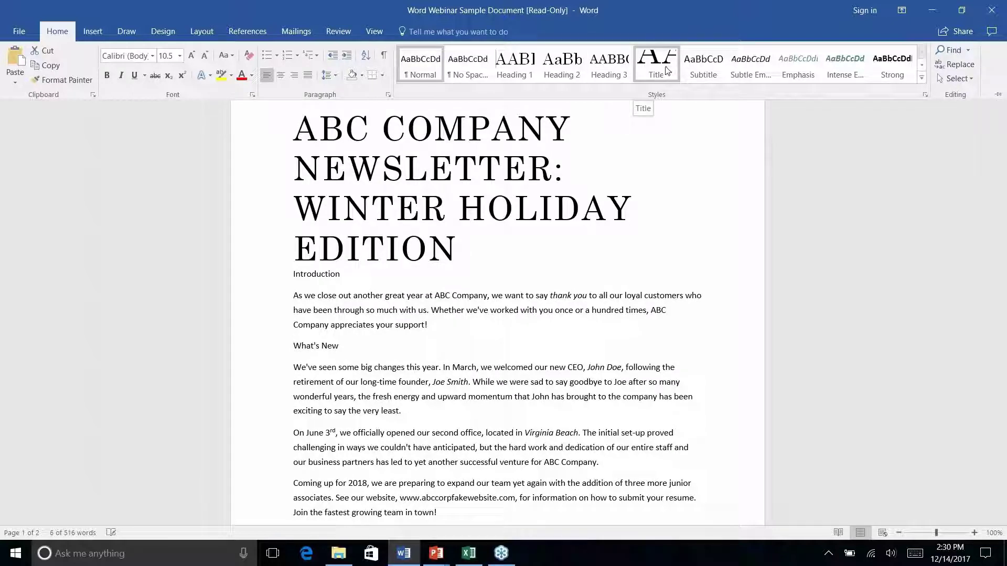
left_click(665, 70)
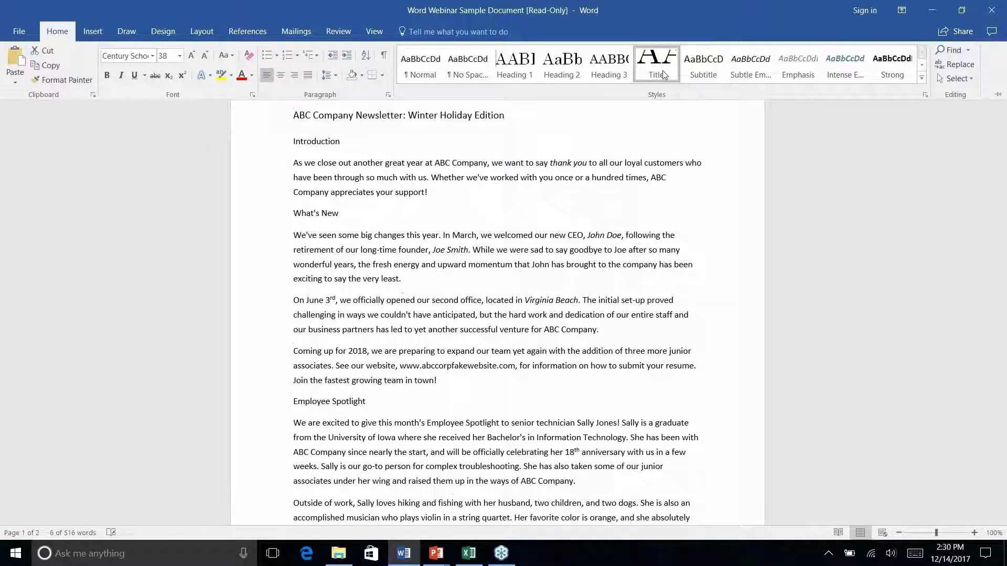
left_click(663, 74)
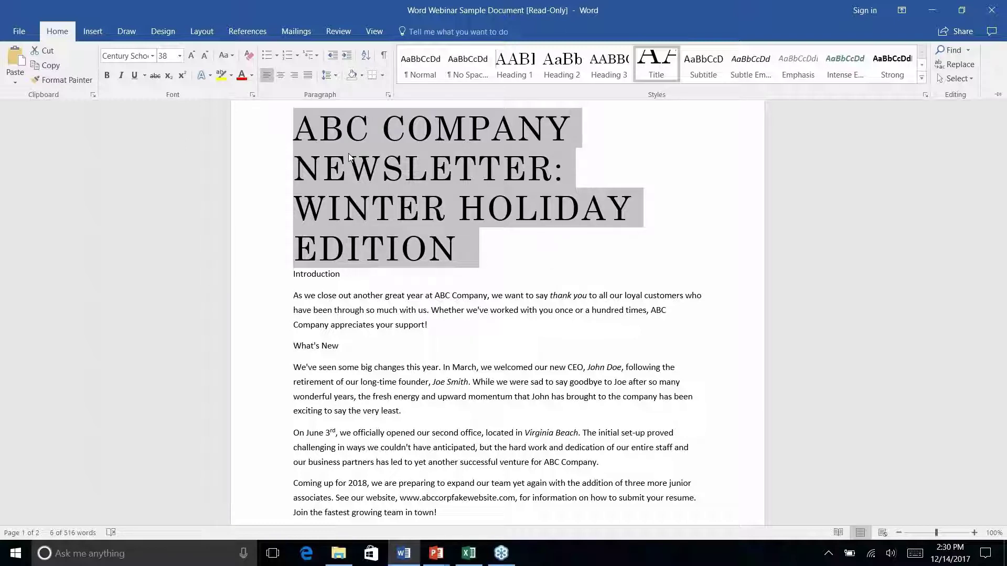
Modify the Title style so its font size is 20 pt.
key("ctrl+F1")
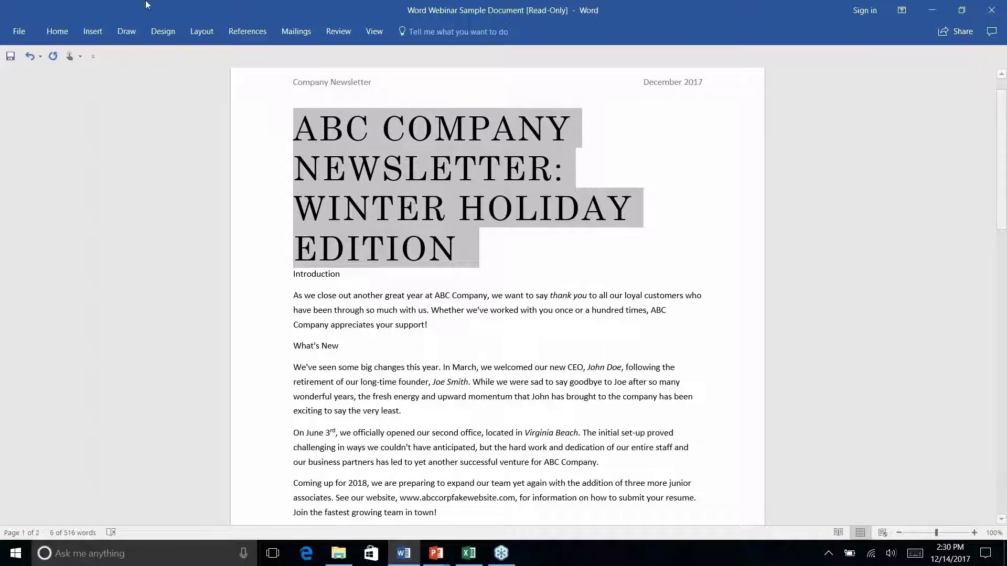
right_click(55, 30)
left_click(139, 152)
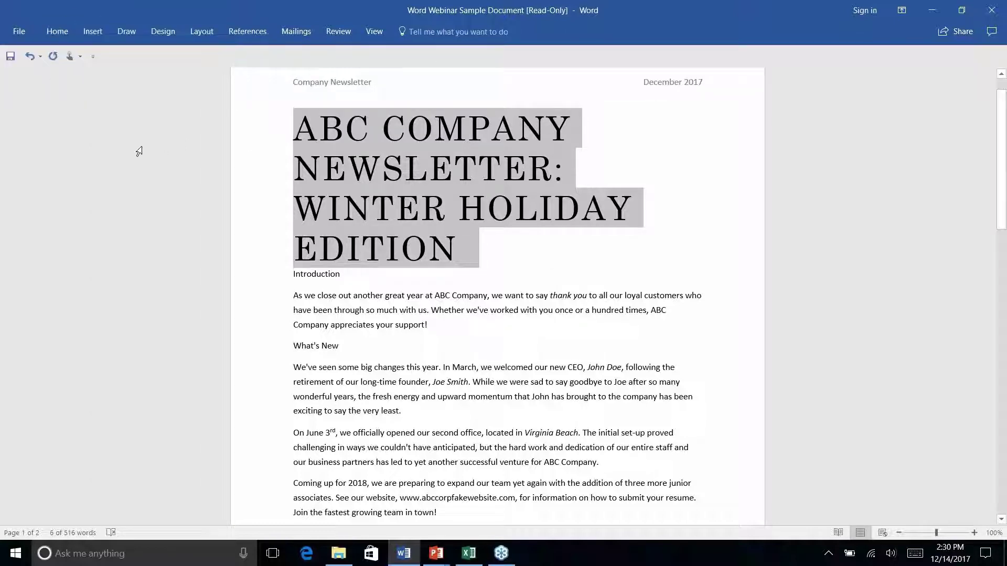
left_click(54, 30)
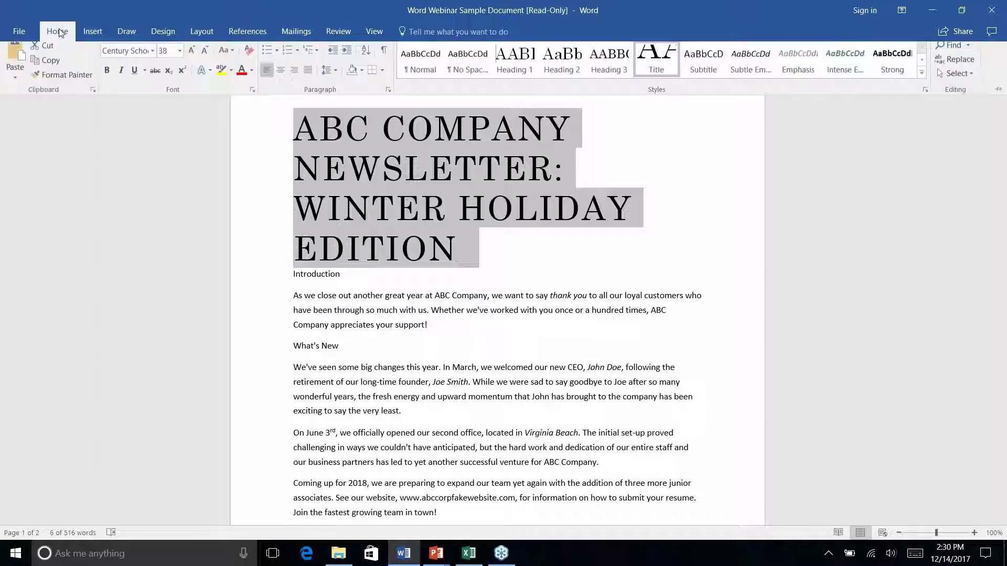
right_click(656, 62)
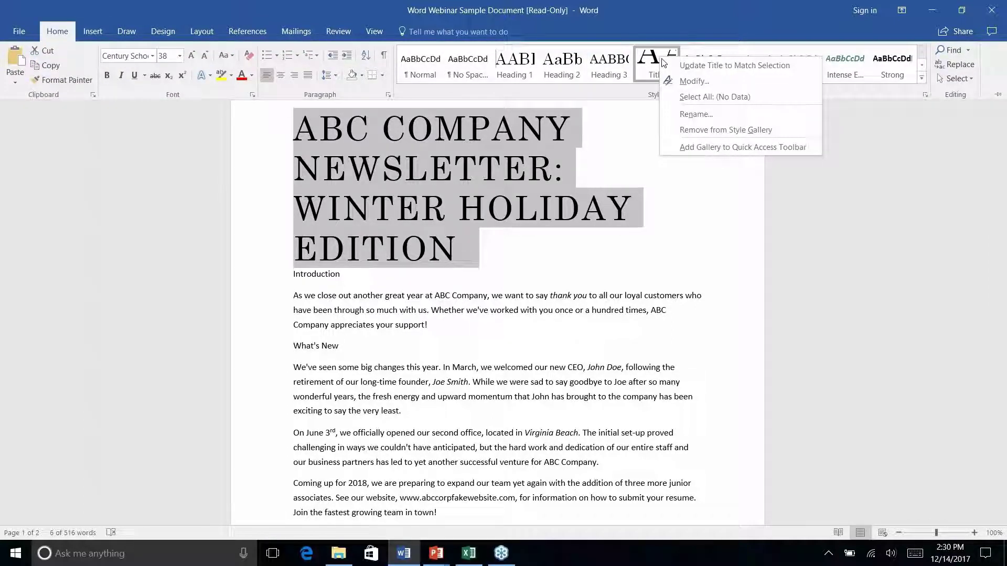
left_click(688, 85)
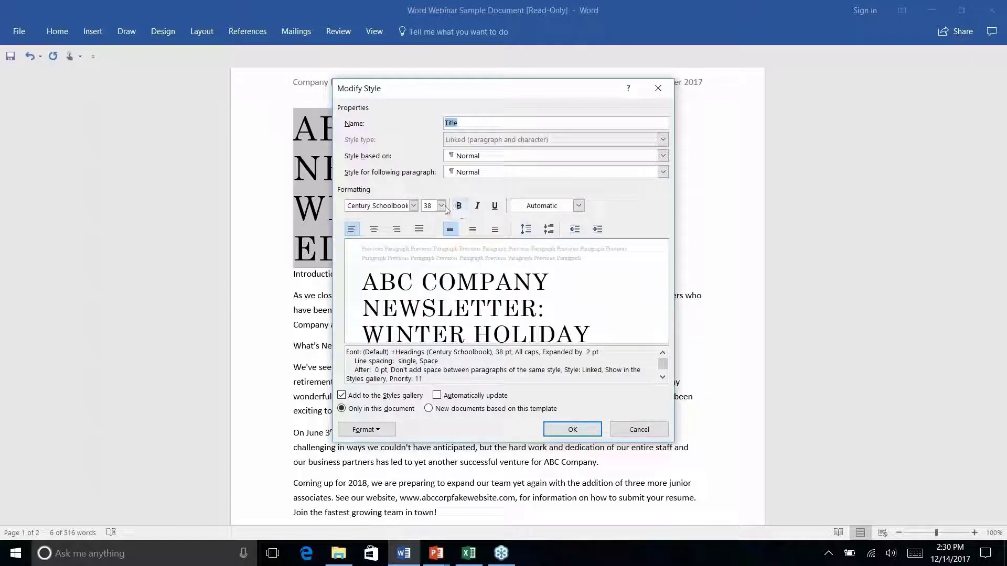
left_click(442, 206)
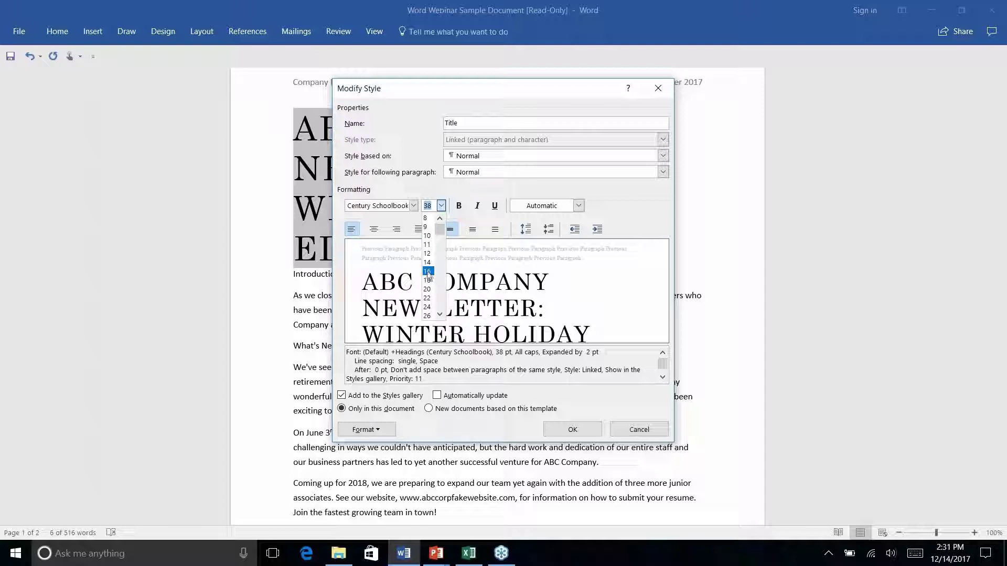
left_click(428, 272)
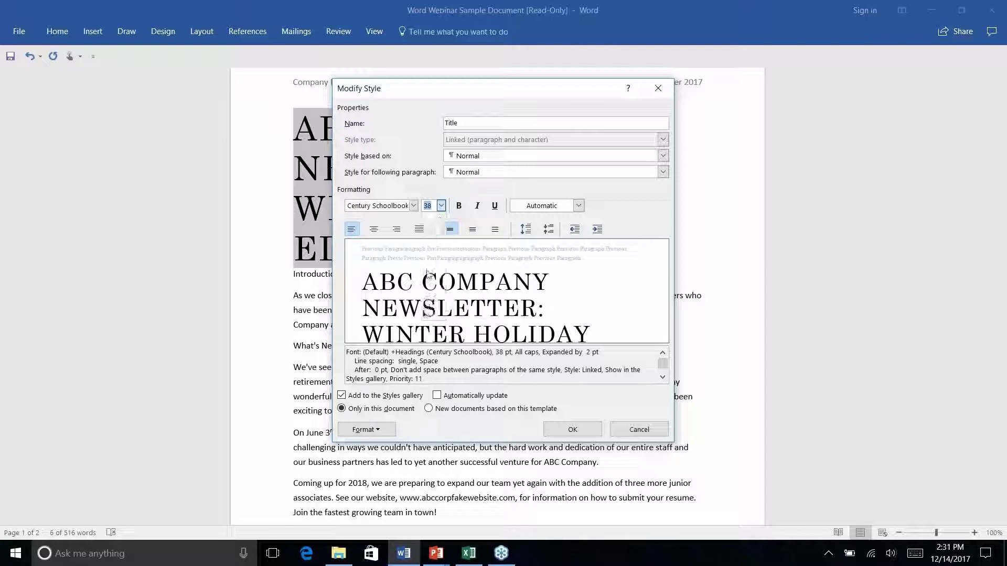
left_click(442, 206)
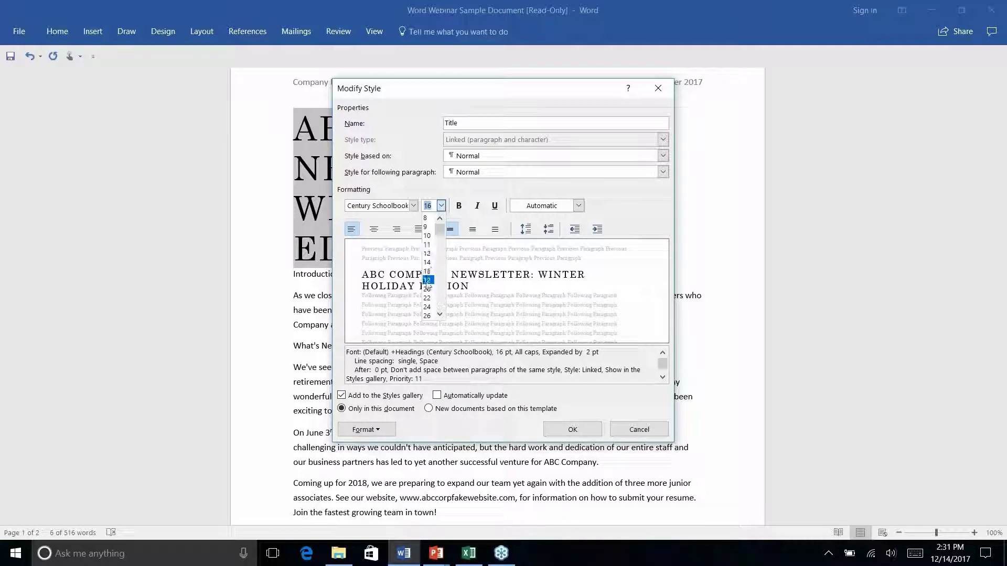
left_click(427, 282)
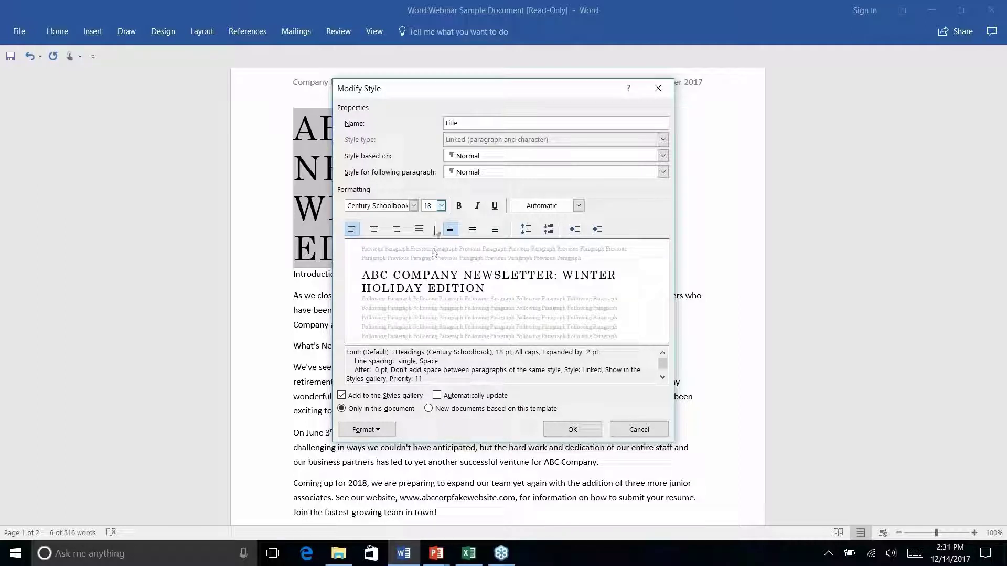
left_click(441, 205)
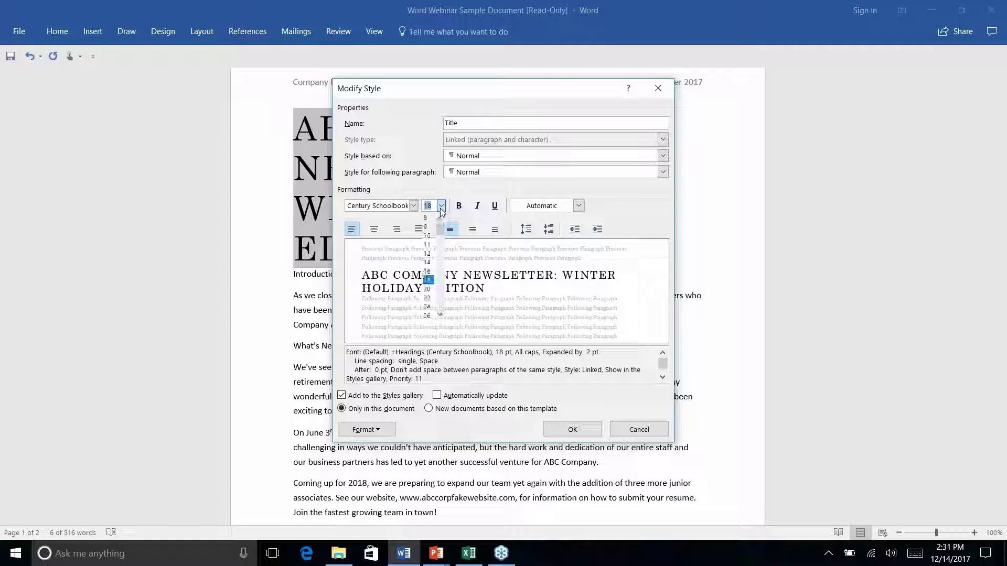
left_click(430, 293)
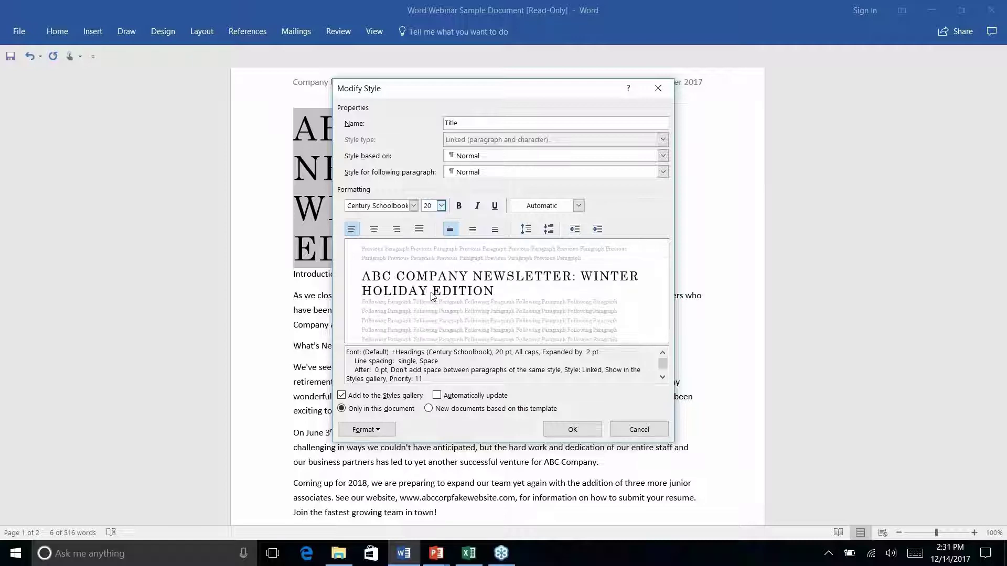
left_click(573, 430)
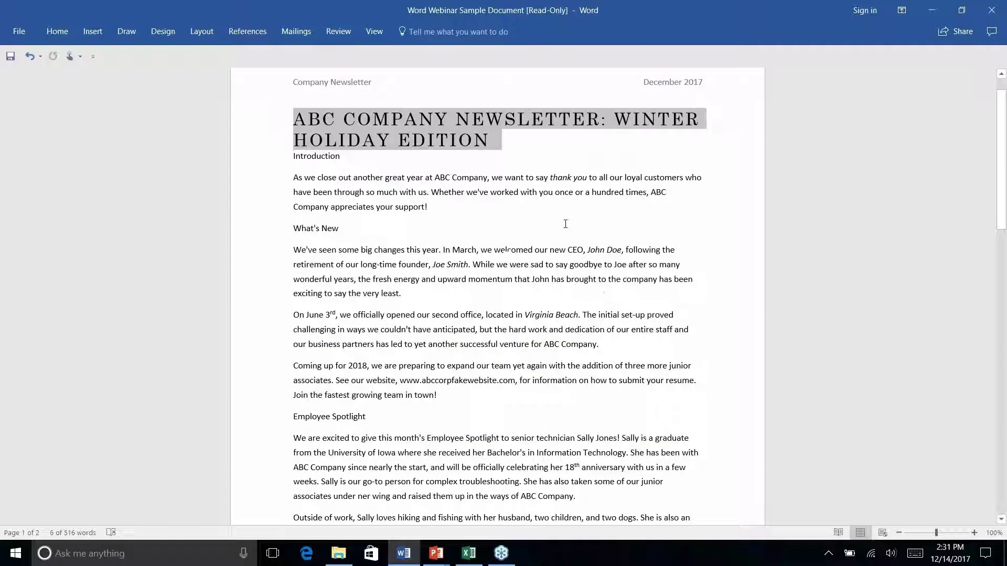
Break the newsletter title onto a new line before "Winter" and apply the Heading 1 style to the "Introduction" line.
left_click(618, 125)
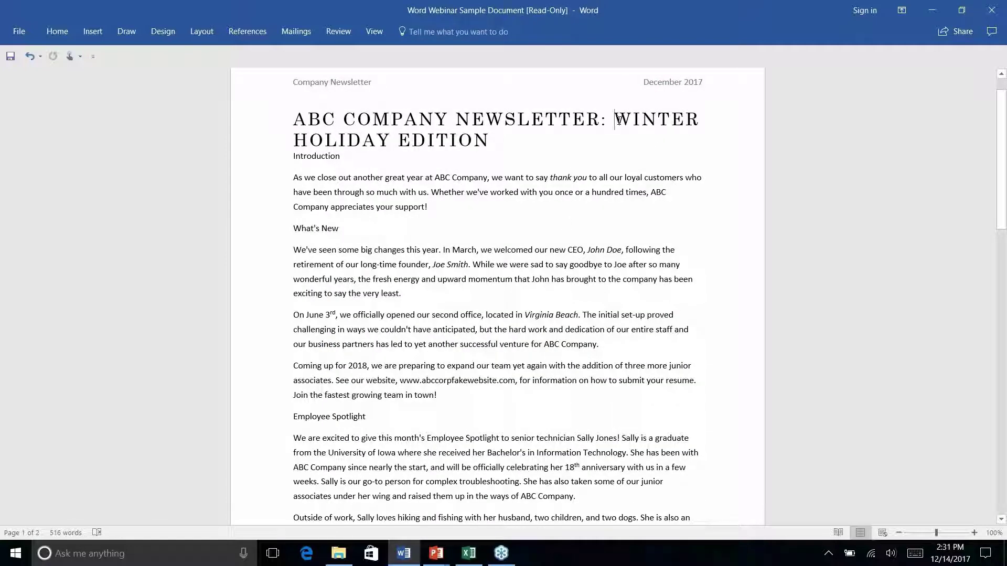
key("Return")
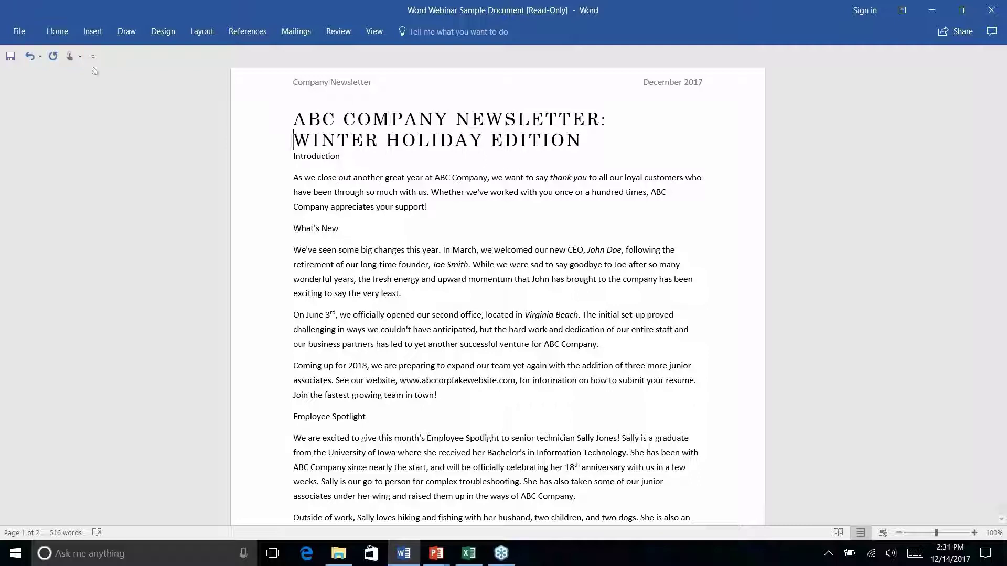
double_click(300, 156)
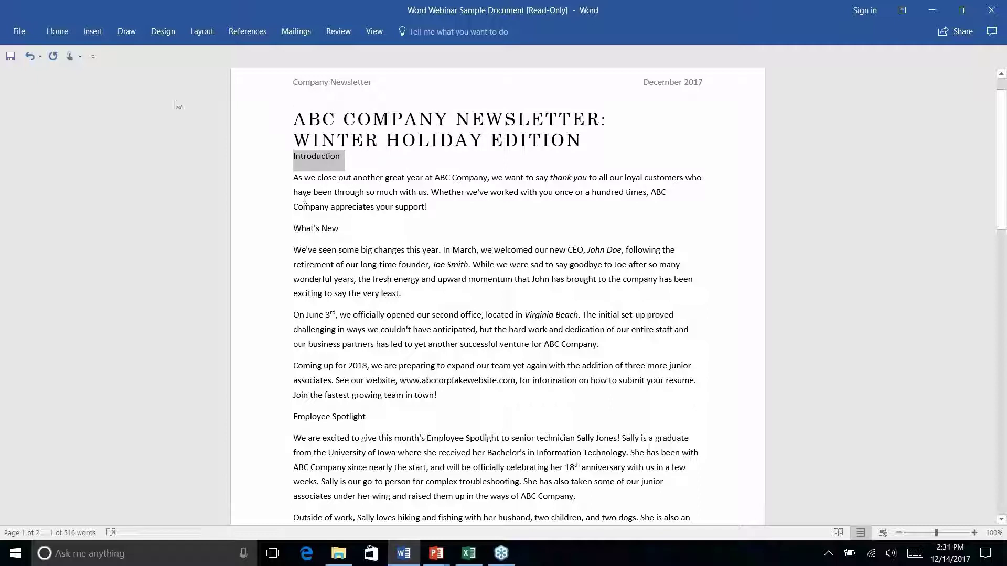
left_click(58, 30)
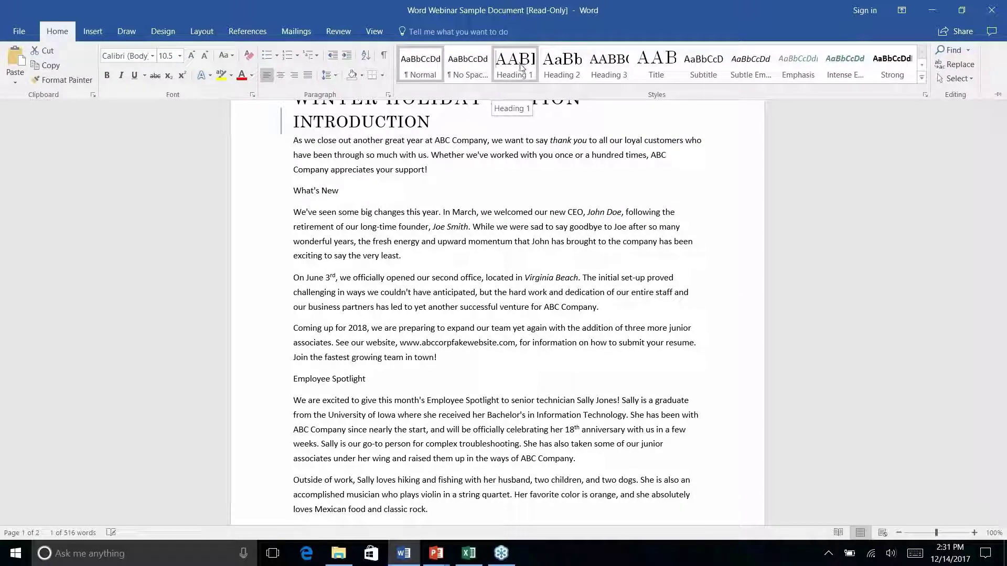
left_click(520, 66)
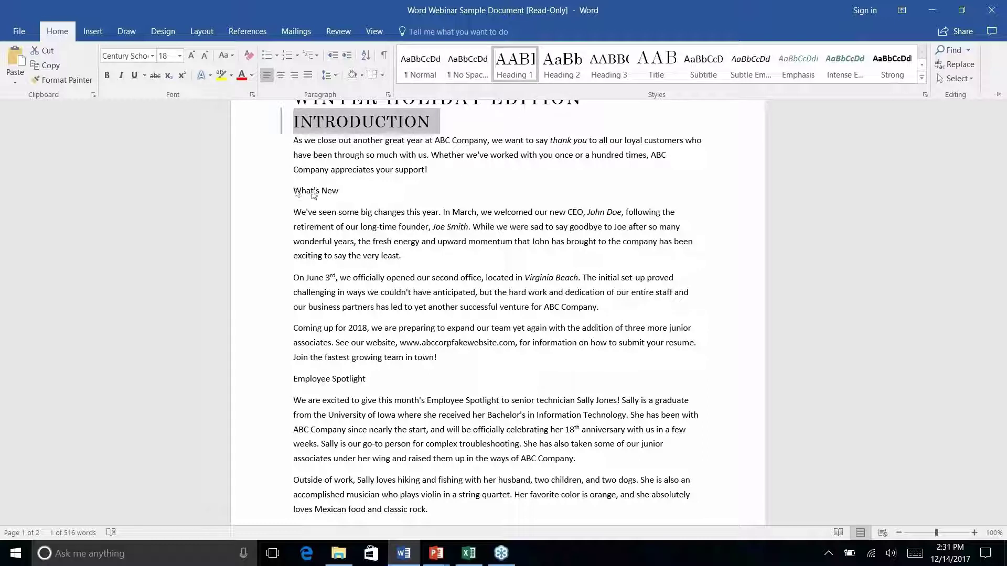
Apply the Heading 2 style to the "What's New" line.
double_click(57, 31)
double_click(329, 190)
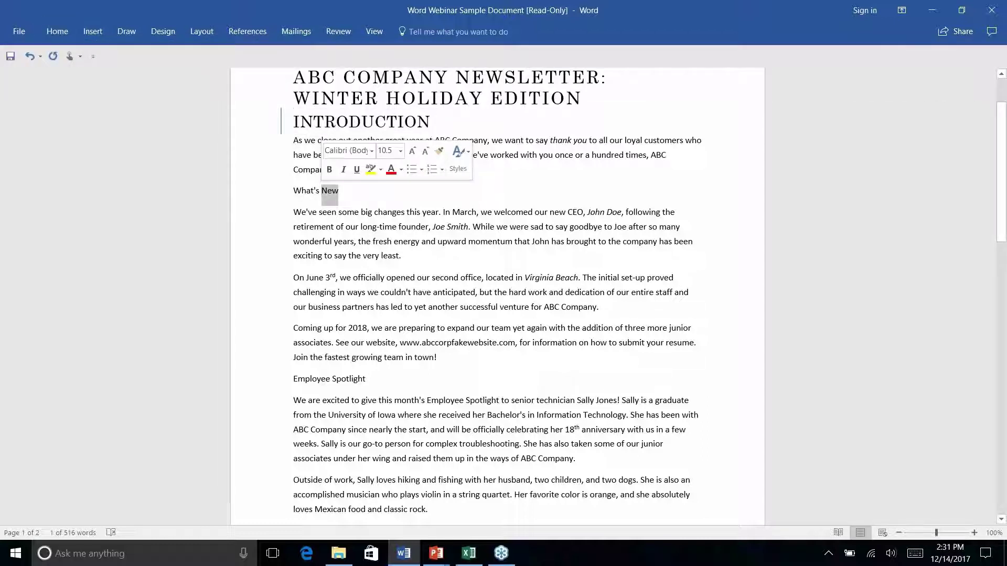
left_click(338, 192)
left_click(276, 189)
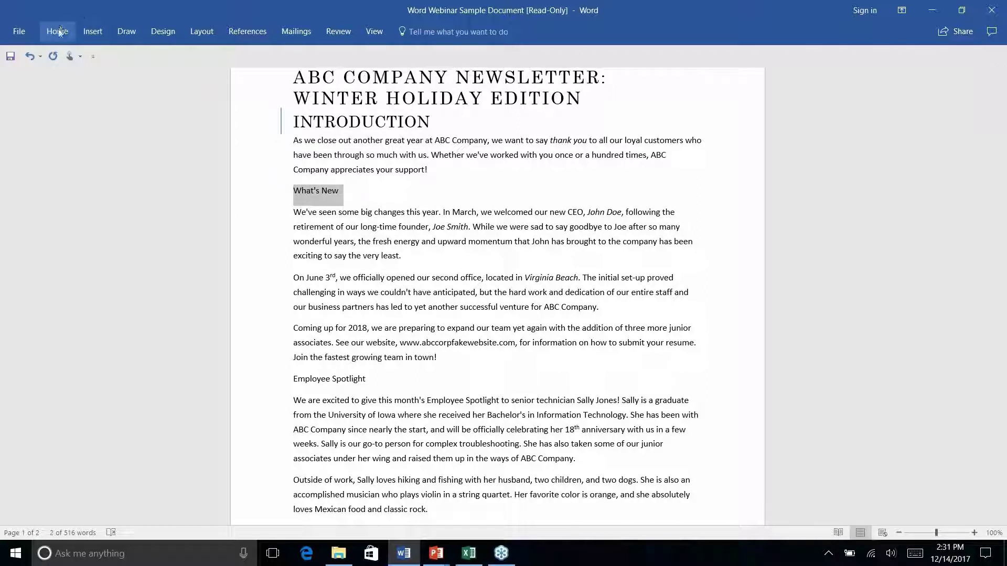
left_click(60, 31)
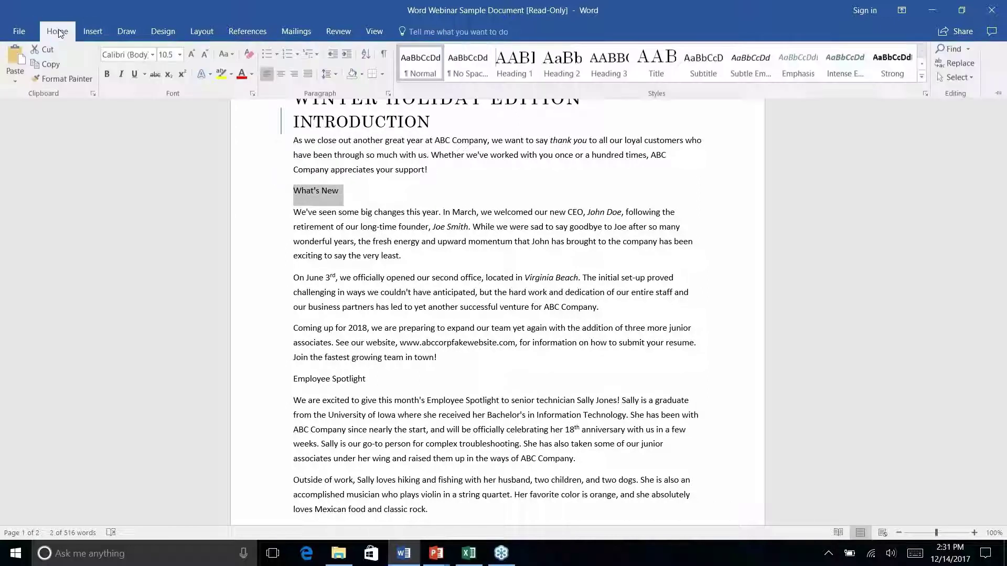
left_click(566, 62)
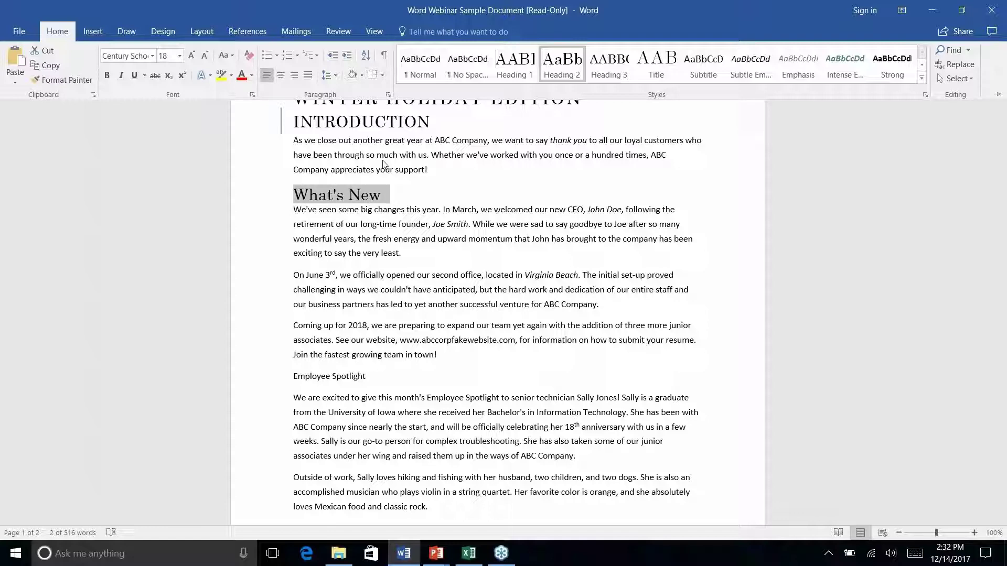
key("ctrl+F1")
Apply the Heading 1 style to the "Employee Spotlight" line.
left_click(330, 376)
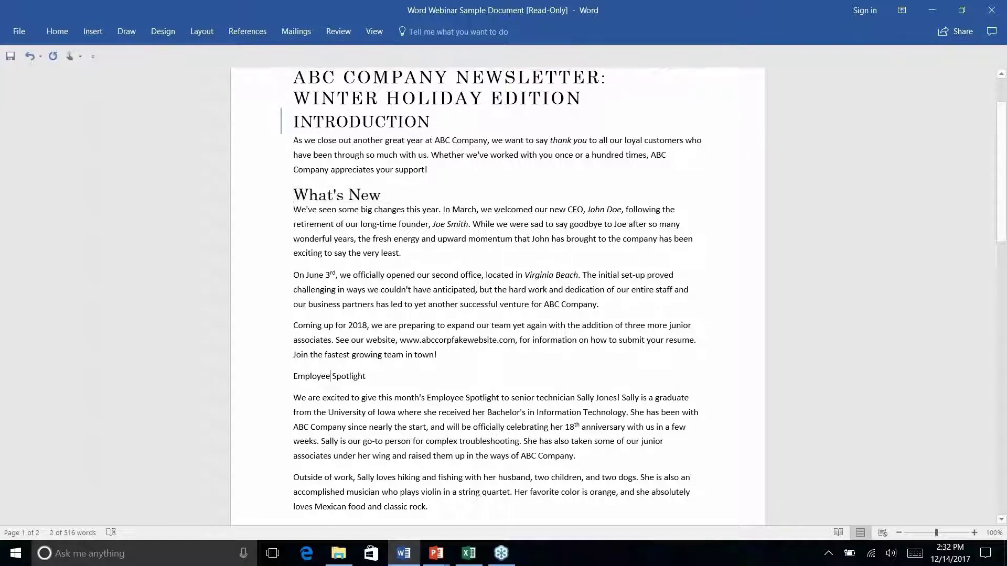
triple_click(330, 376)
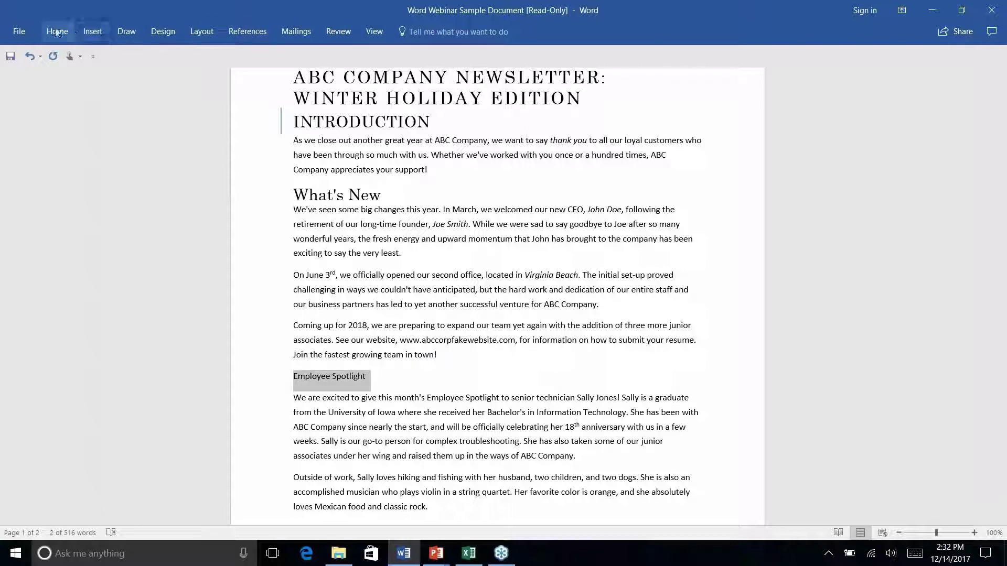
left_click(58, 32)
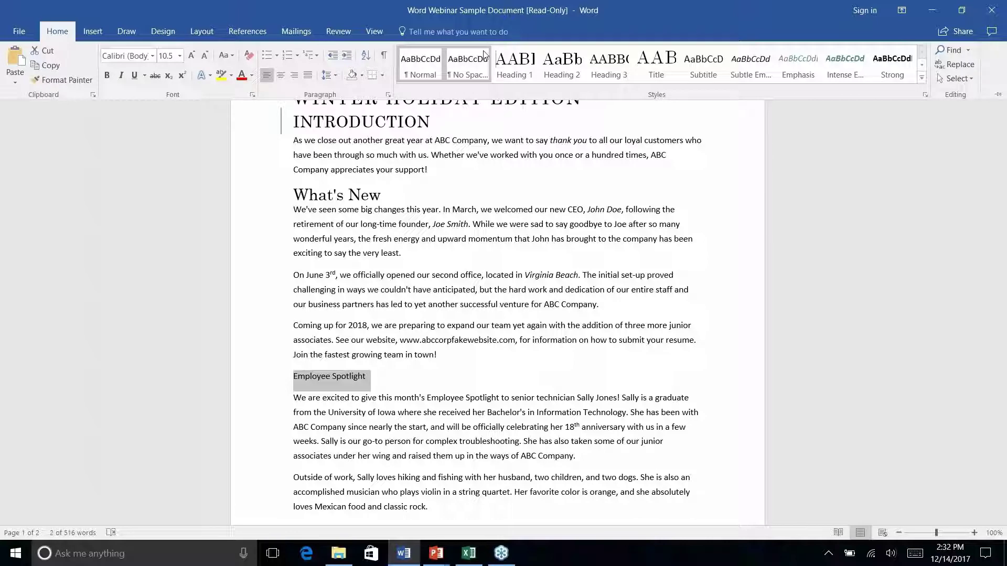
left_click(508, 63)
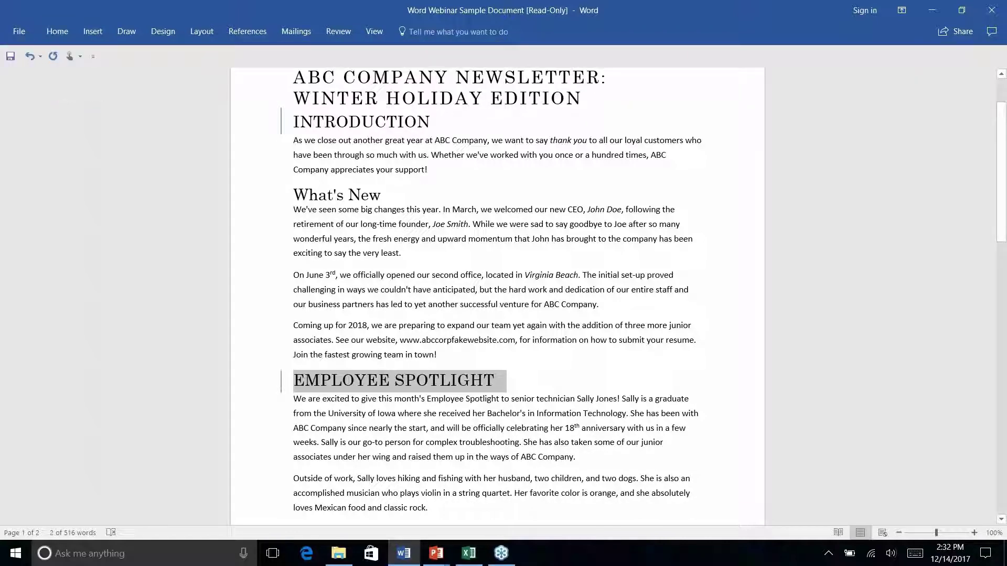
Apply the Heading 1 style to the "History Lesson" line.
scroll(497, 293, "down", 4)
triple_click(310, 321)
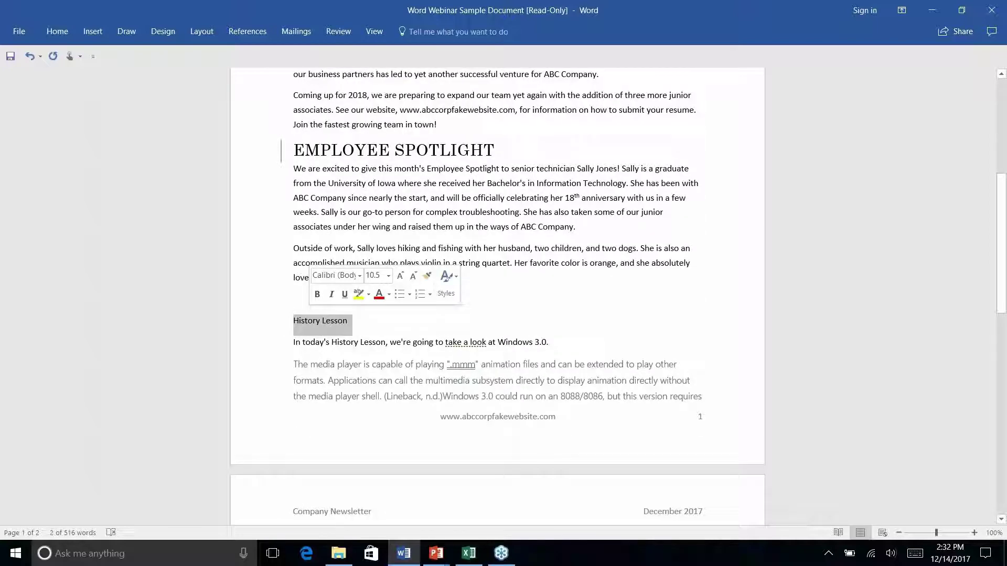
left_click(57, 31)
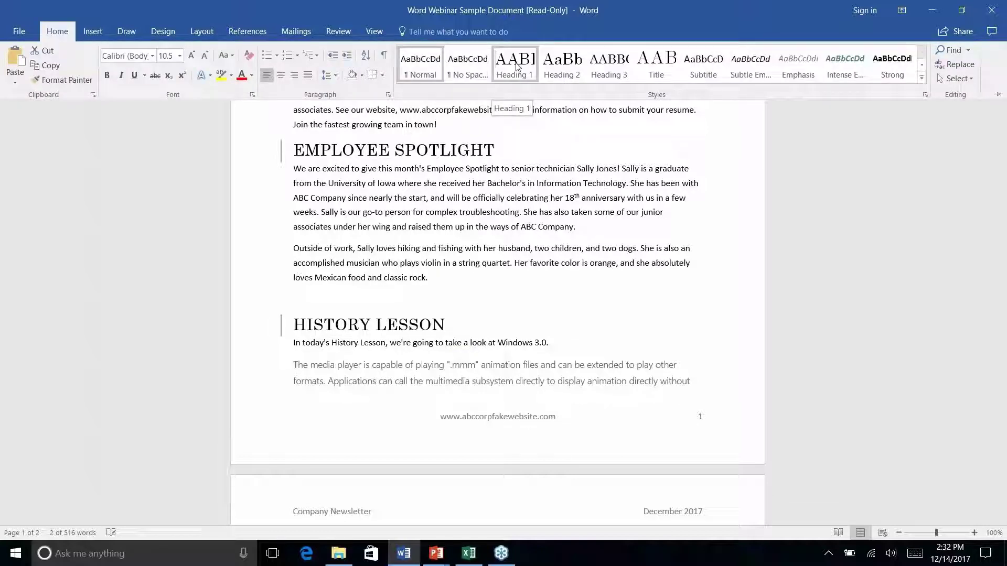
left_click(515, 63)
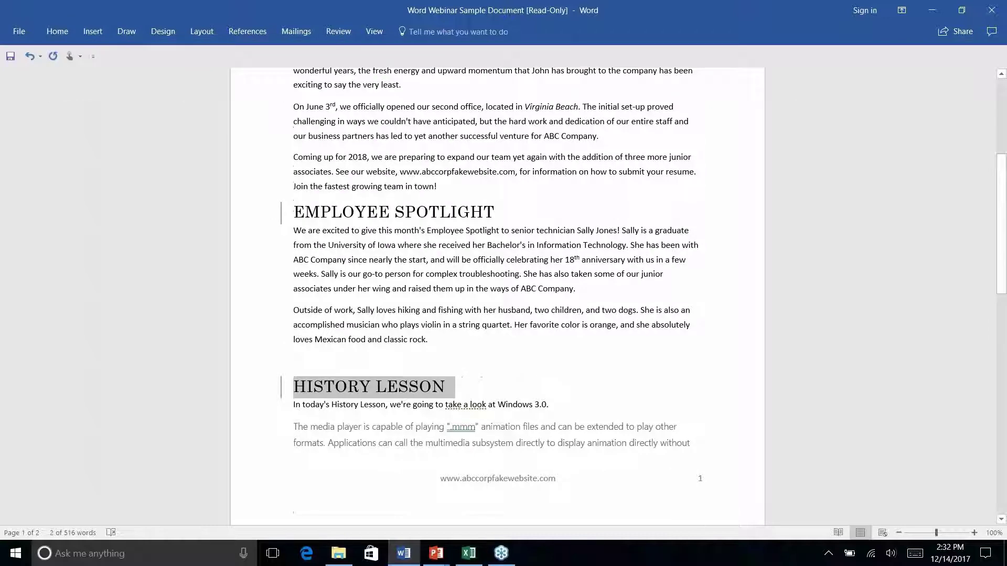
Delete the References heading and its bibliography entries from the second page.
scroll(476, 224, "down", 6)
left_click(476, 225)
scroll(476, 225, "up", 1)
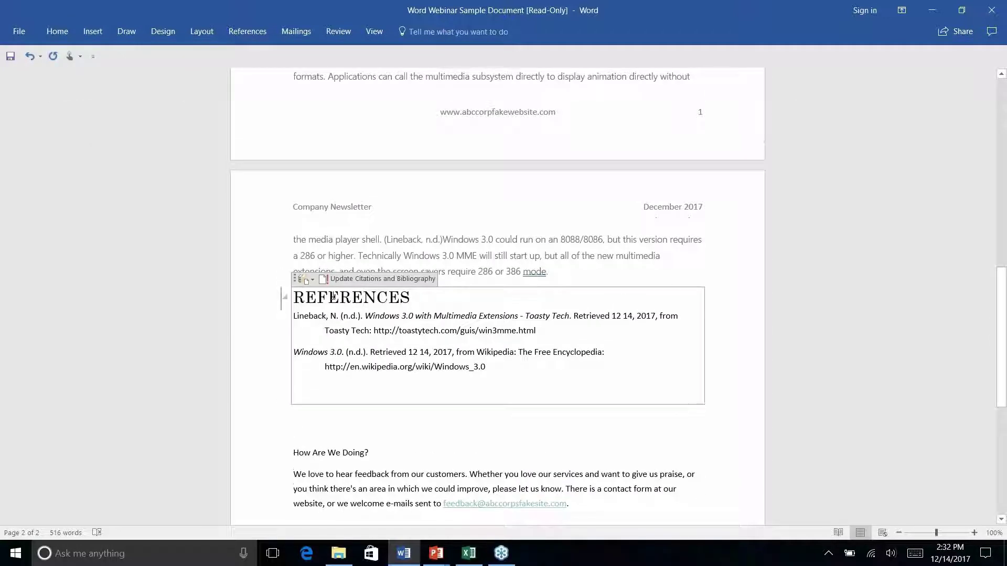
left_click(58, 31)
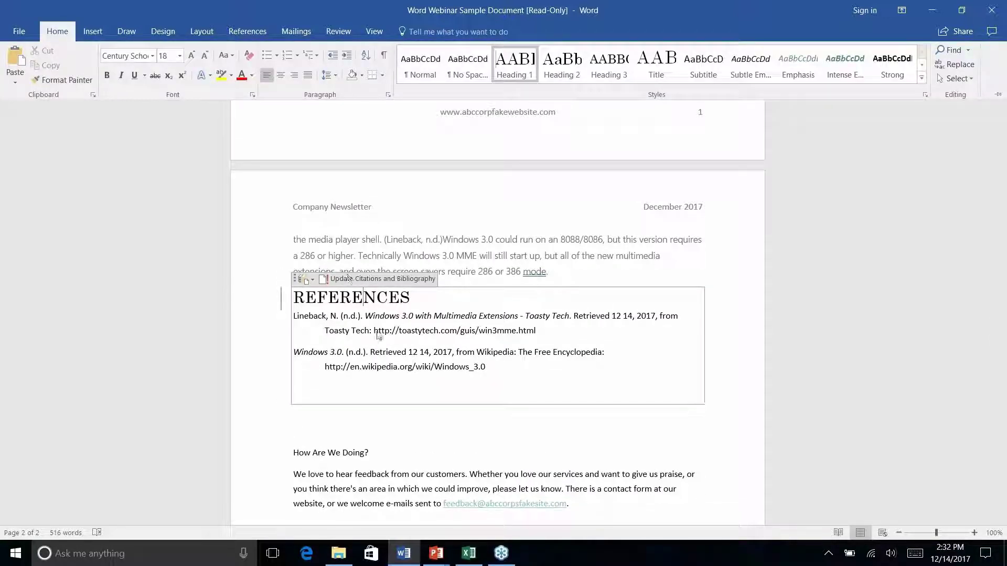
right_click(507, 358)
left_click(425, 425)
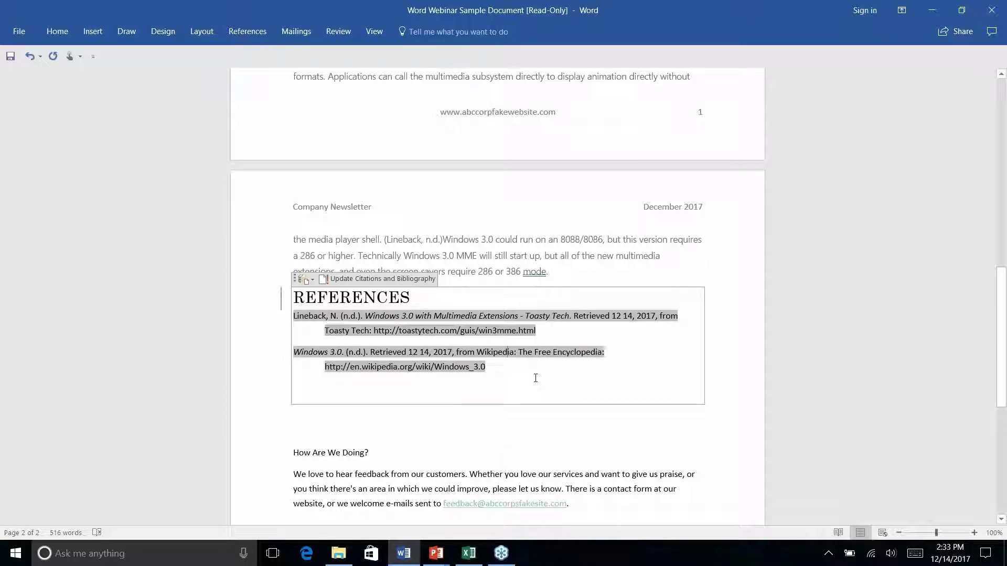
key("Delete")
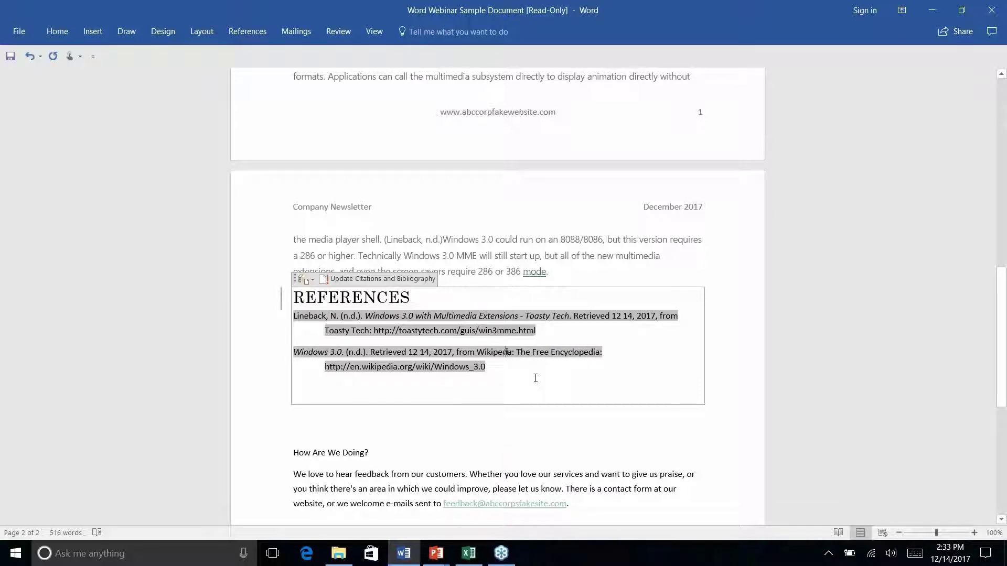
right_click(610, 414)
key("Escape")
key("BackSpace")
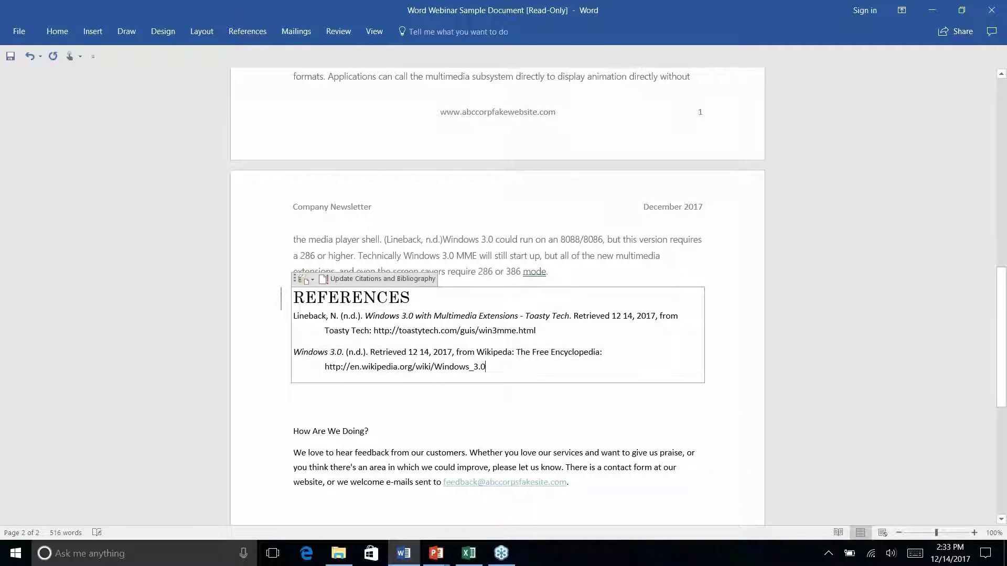
left_click_drag(515, 371, 101, 192)
left_click_drag(144, 228, 277, 292)
key("Delete")
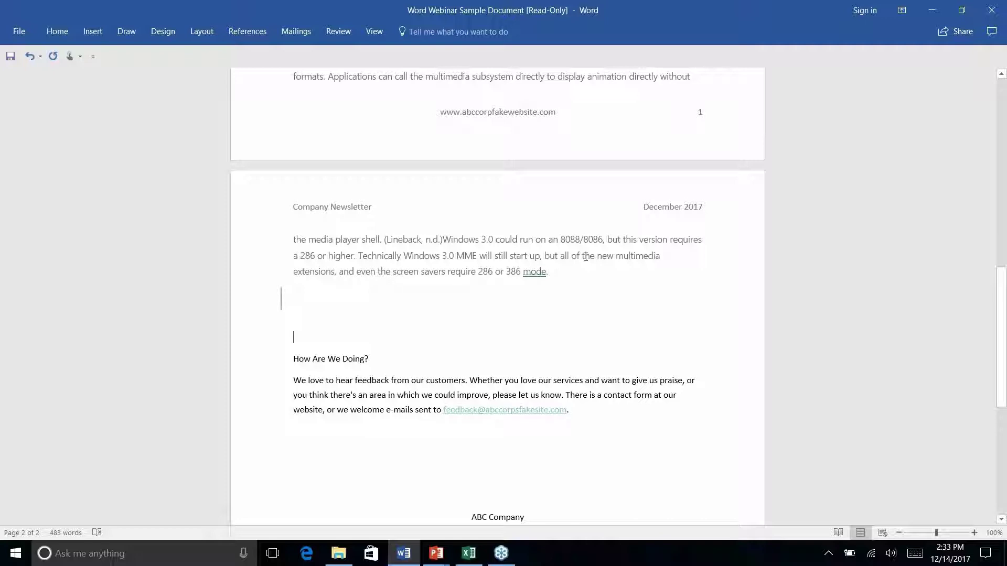
Remove the empty space left by the bibliography between the History Lesson text and "How Are We Doing?".
left_click(572, 273)
key("Delete")
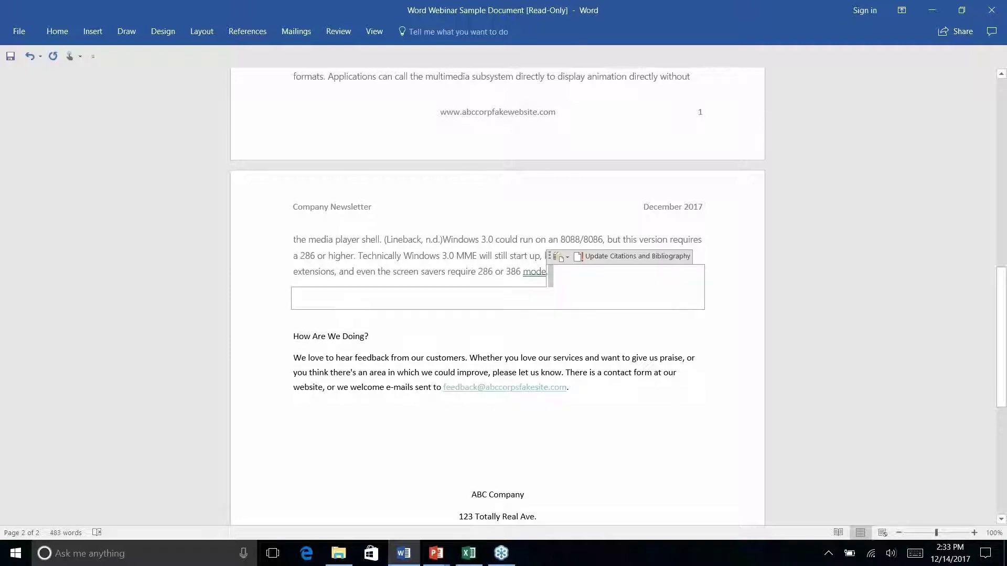
key("Down")
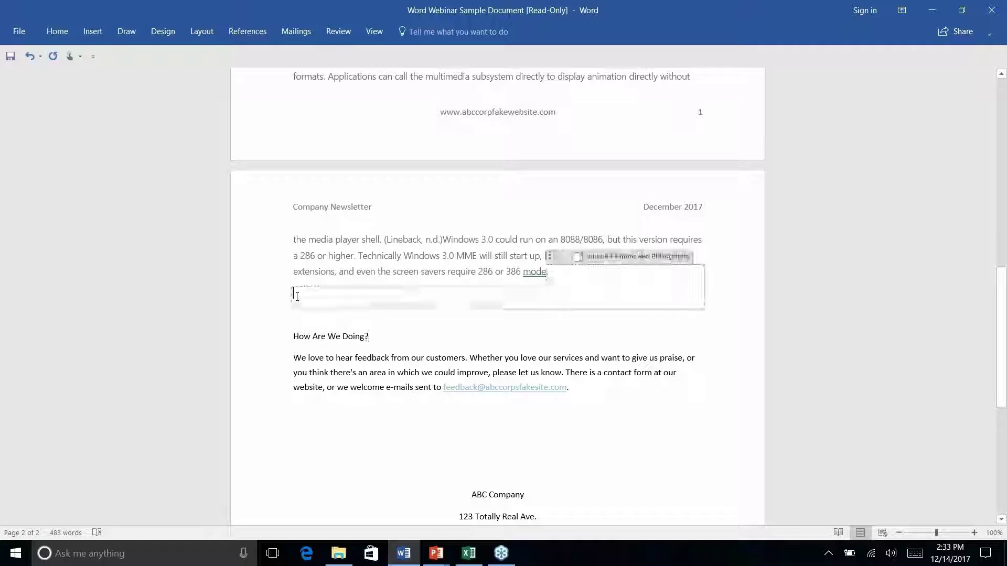
Apply the Heading 1 style to the "How Are We Doing?" line on page 2.
right_click(421, 320)
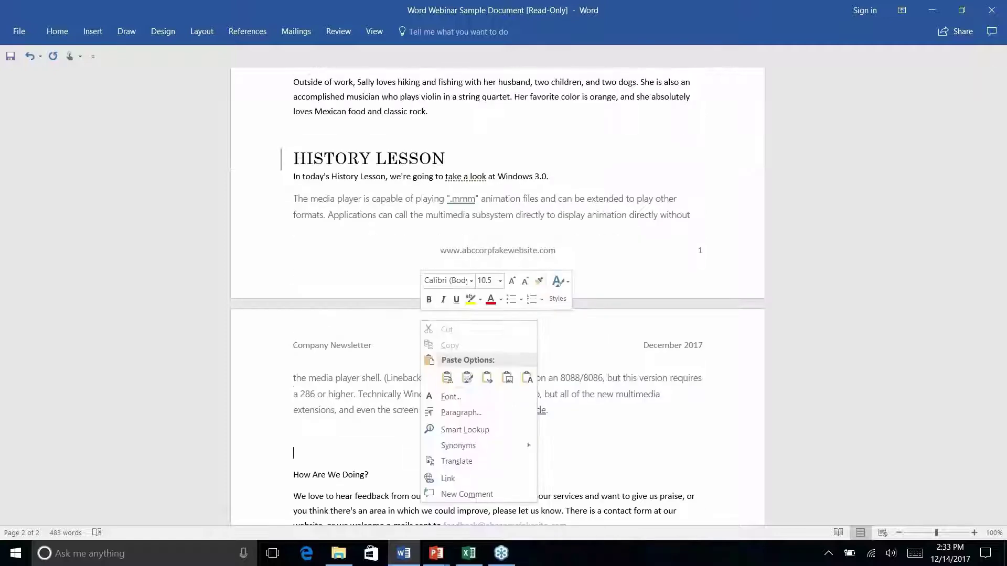
left_click(357, 285)
scroll(364, 245, "up", 3)
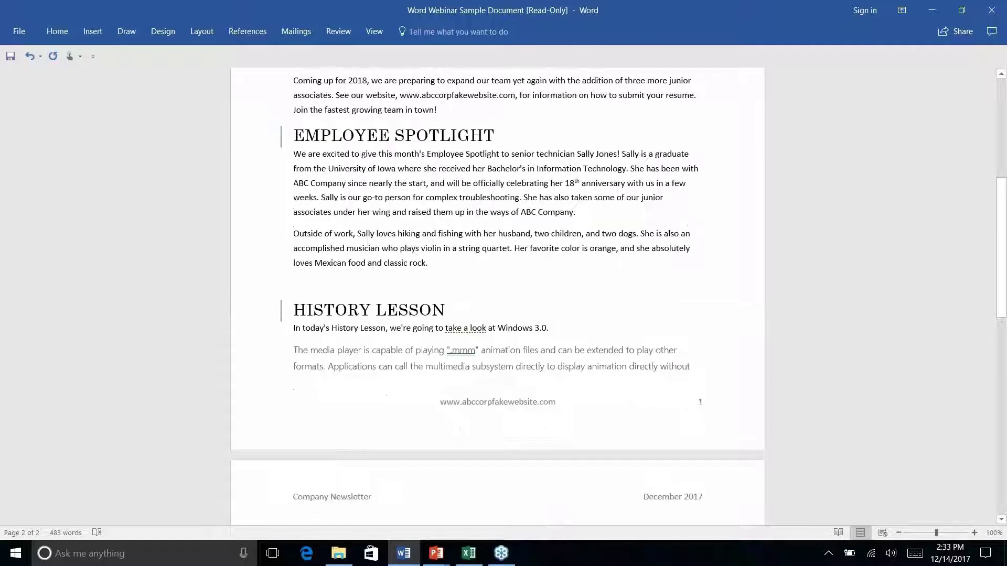
scroll(364, 245, "down", 12)
scroll(364, 245, "up", 10)
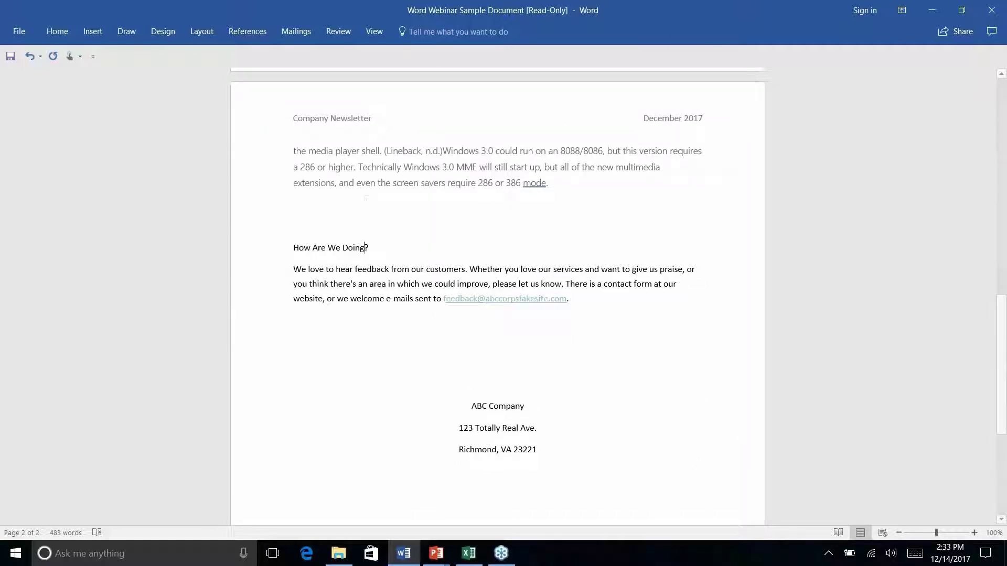
right_click(337, 248)
left_click(336, 245)
triple_click(335, 245)
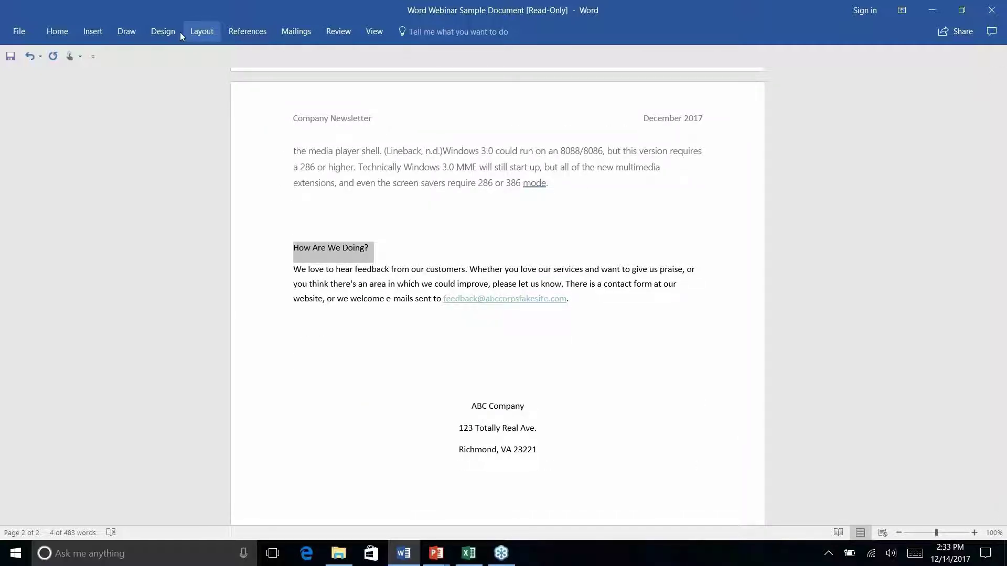
left_click(57, 35)
left_click(512, 61)
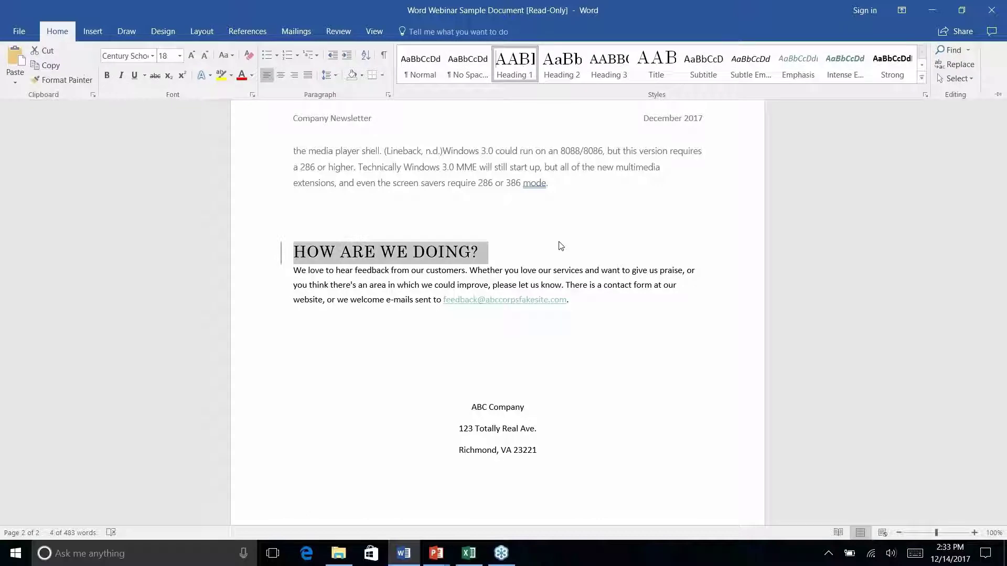
Switch back from the slides to the Word document and add an empty line below the newsletter title.
scroll(557, 243, "down", 5)
scroll(403, 247, "up", 15)
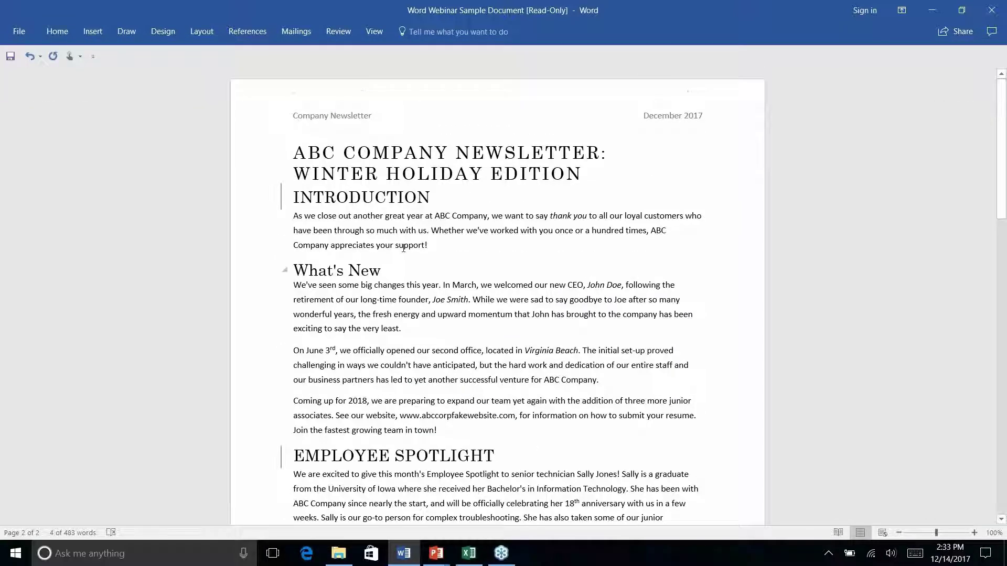
left_click(377, 233)
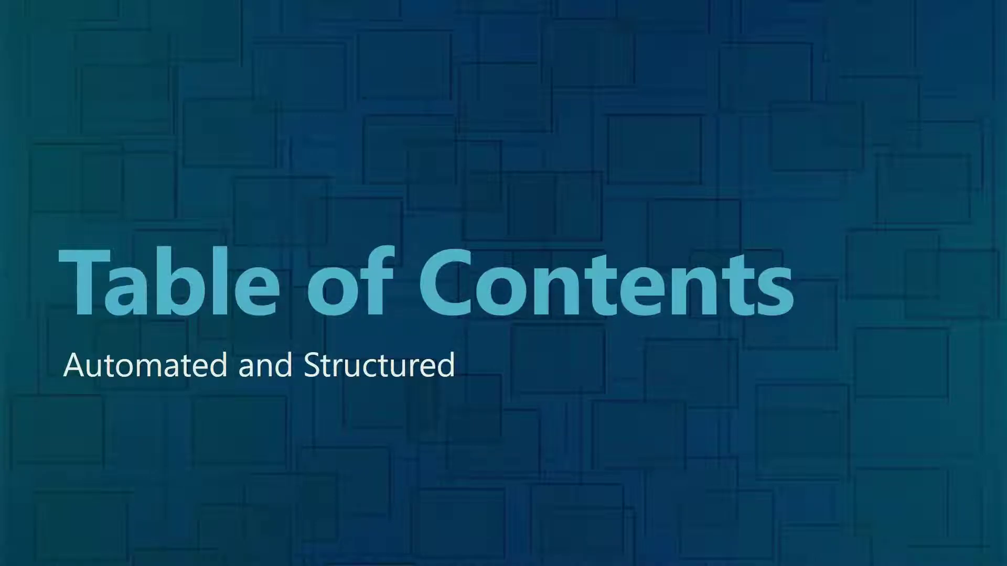
key("alt+Tab")
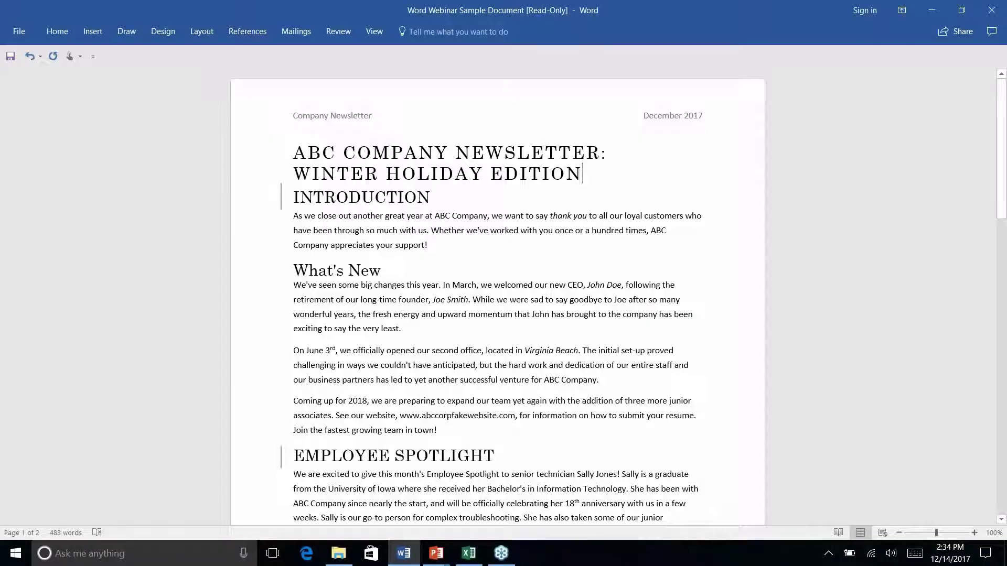
key("Return")
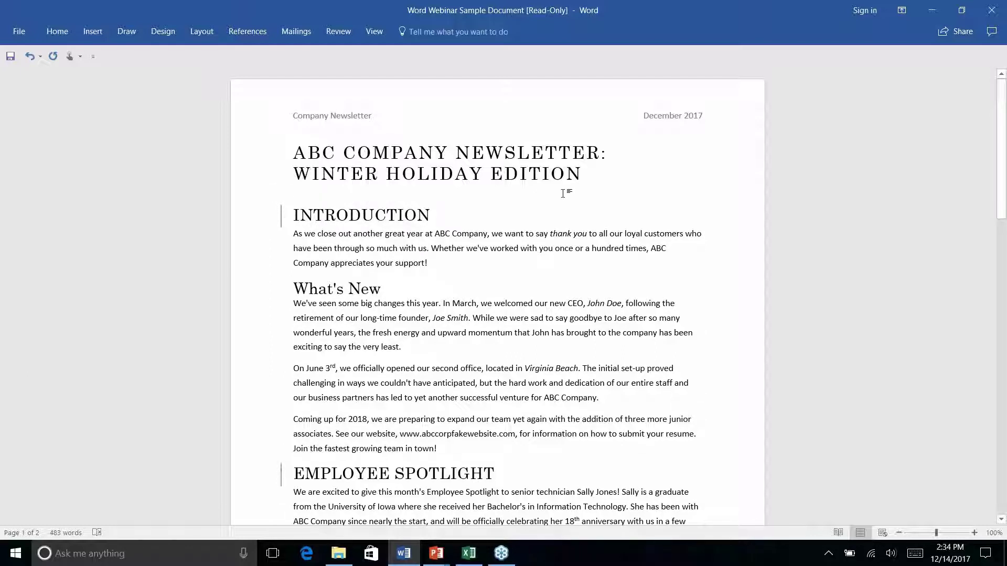
Insert the Automatic Table 1 table of contents on the empty line below the newsletter title.
left_click(430, 187)
left_click(247, 31)
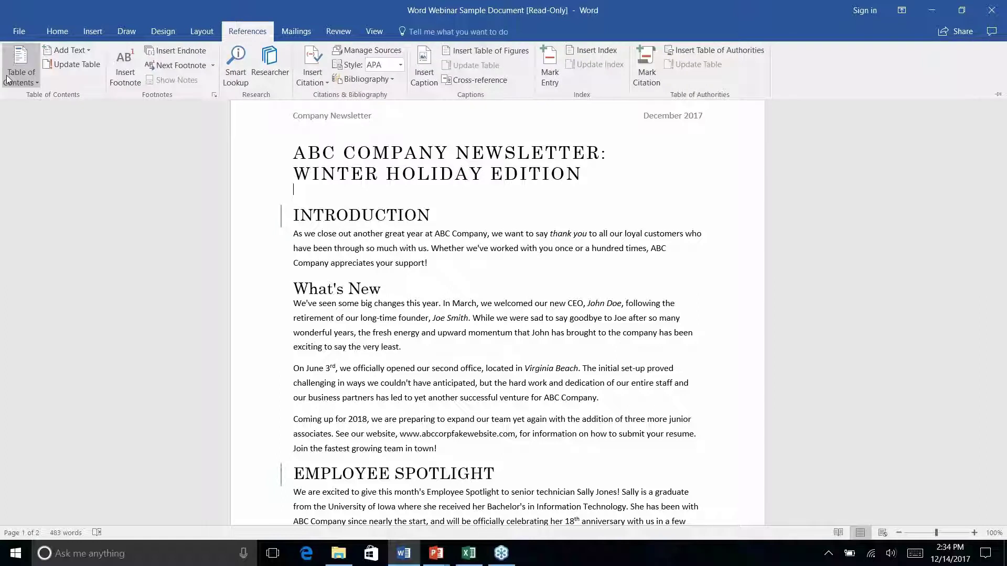
left_click(32, 82)
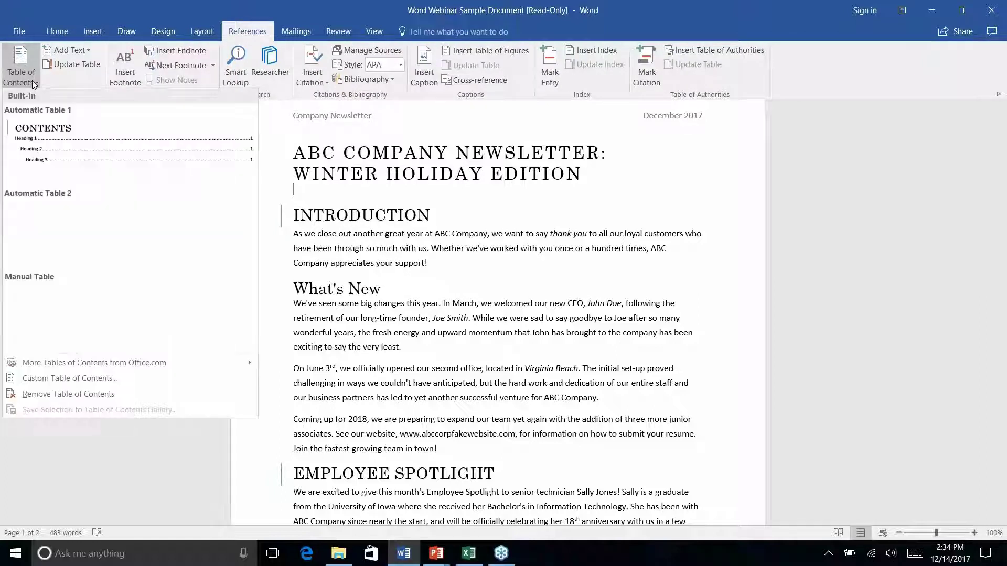
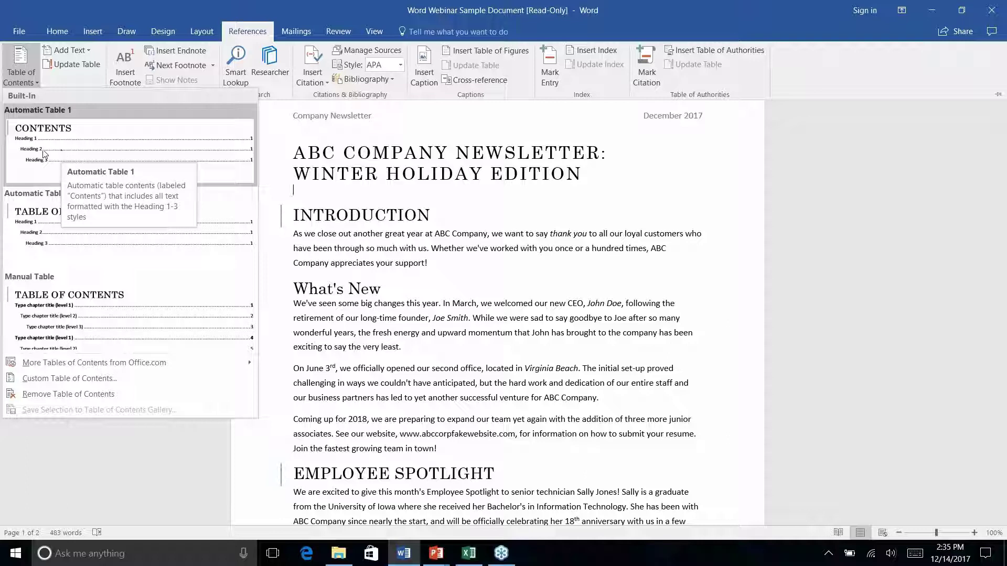
right_click(44, 153)
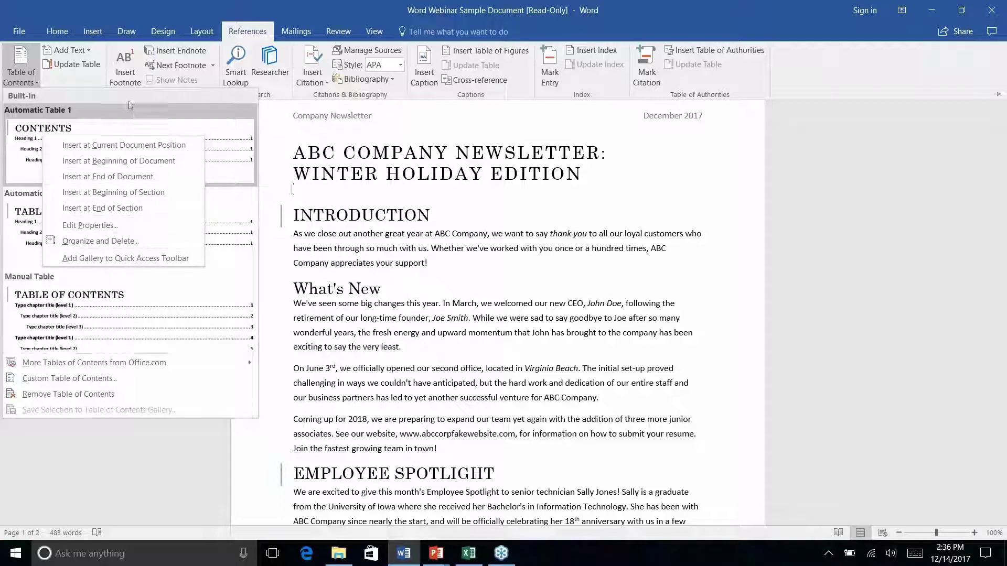
key("Escape")
key("Escape")
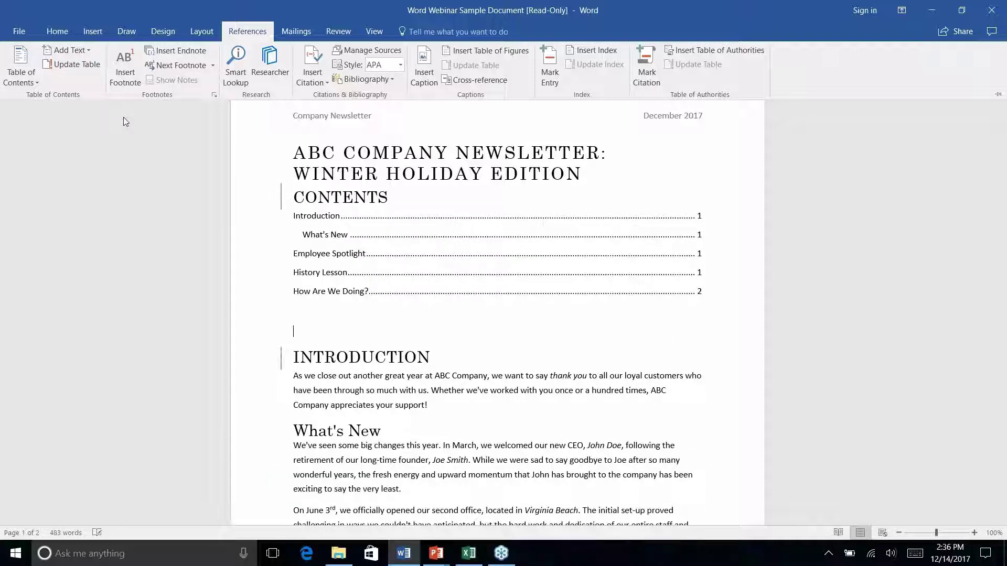
Add an empty line between the newsletter title and the table of contents.
left_click(594, 268)
left_click(594, 175)
key("Return")
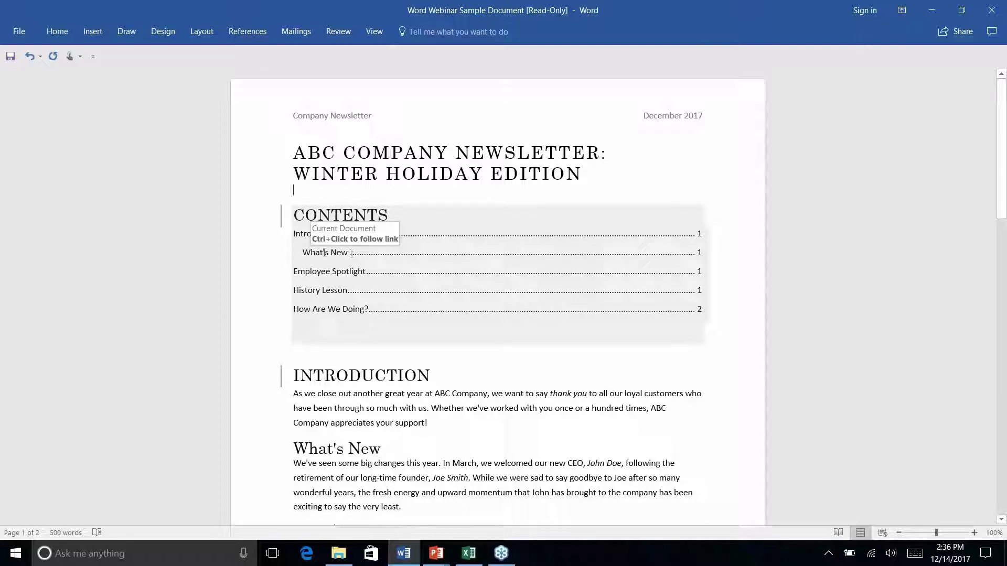
Place the cursor at the What's New heading and update the table of contents.
left_click(296, 448)
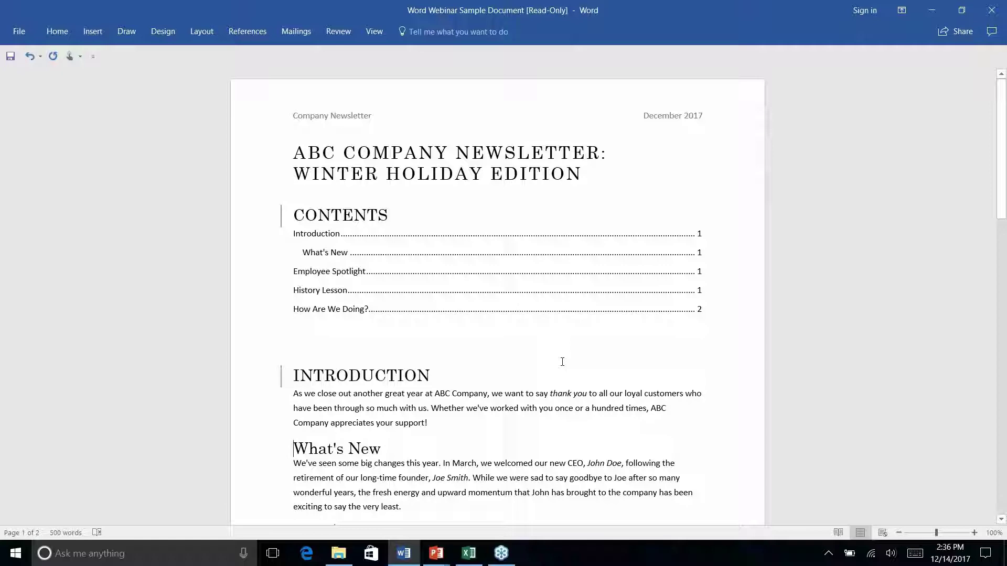
scroll(562, 361, "down", 4)
scroll(497, 297, "up", 5)
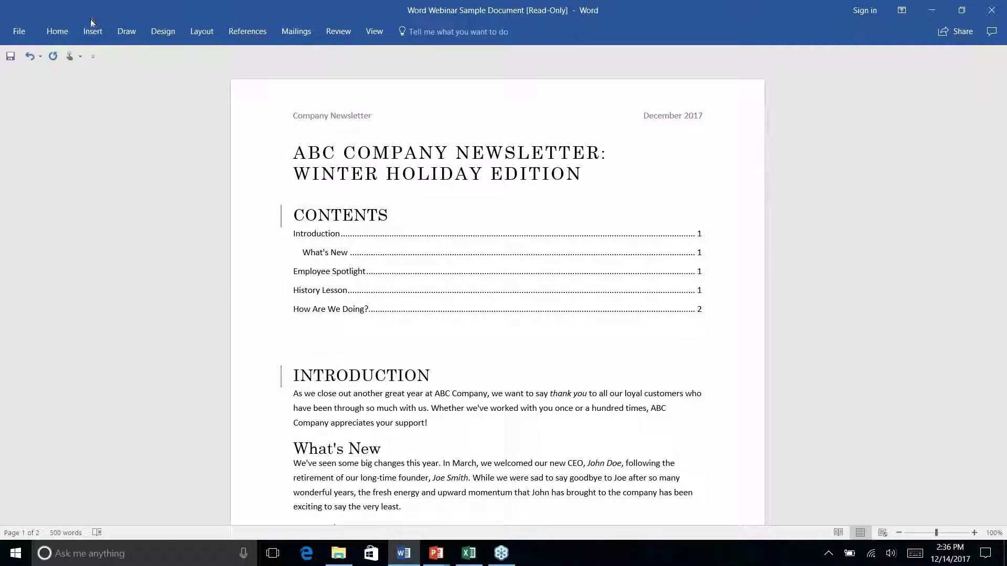
left_click(247, 32)
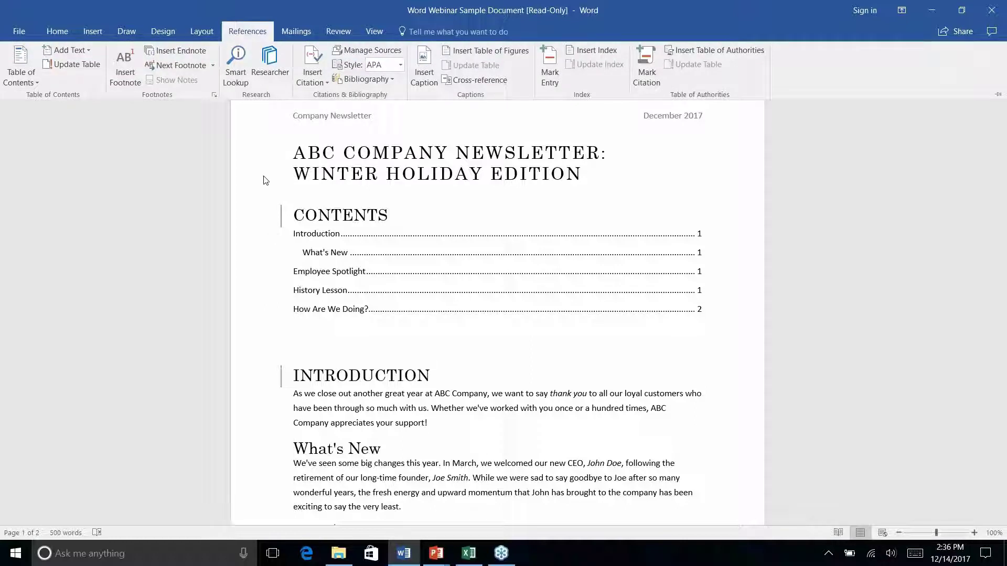
left_click(65, 67)
key("ctrl+F1")
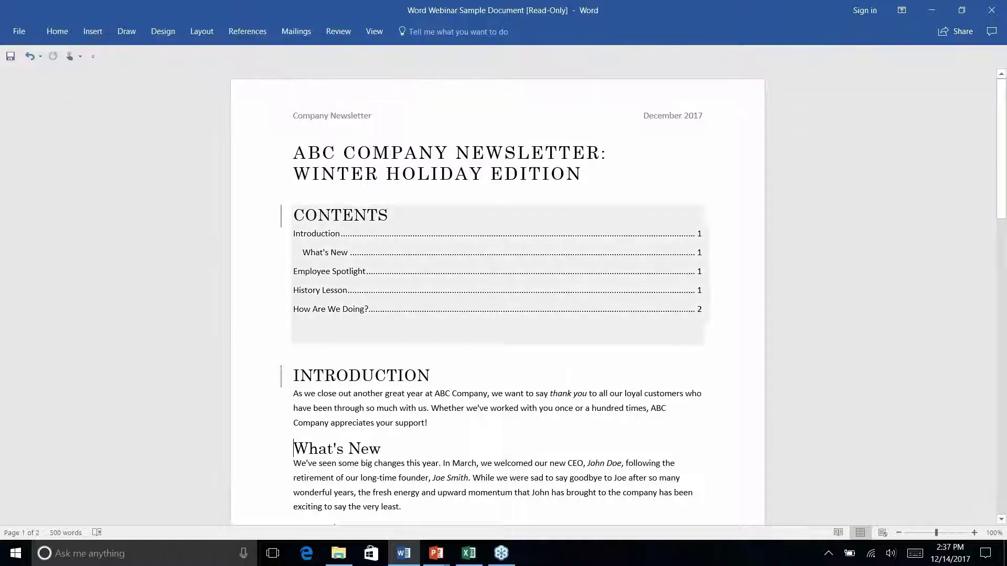
left_click(514, 316)
left_click(523, 357)
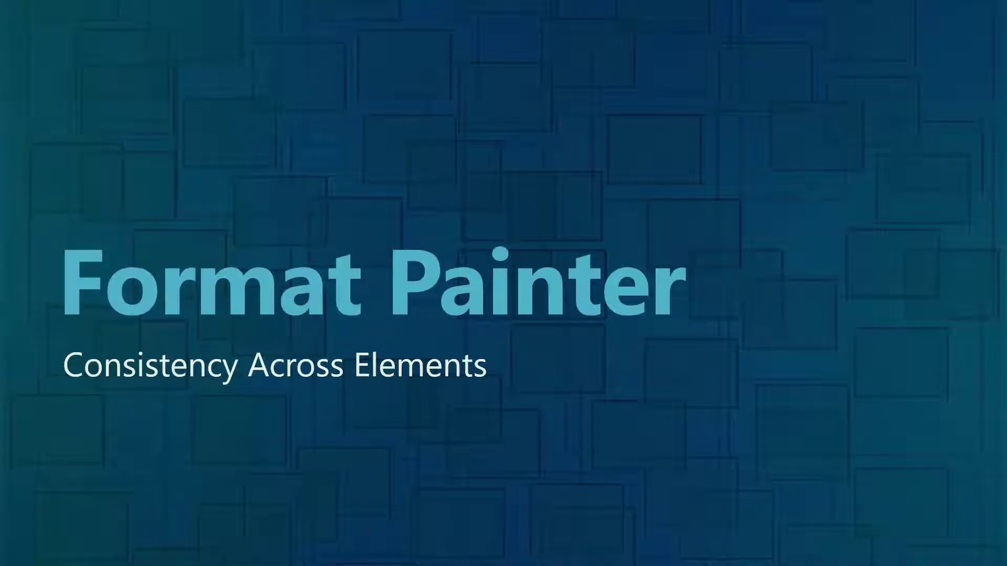
Switch back from the slides to Word and place the cursor before "ABC Company" in the address block on page 2.
key("alt+Tab")
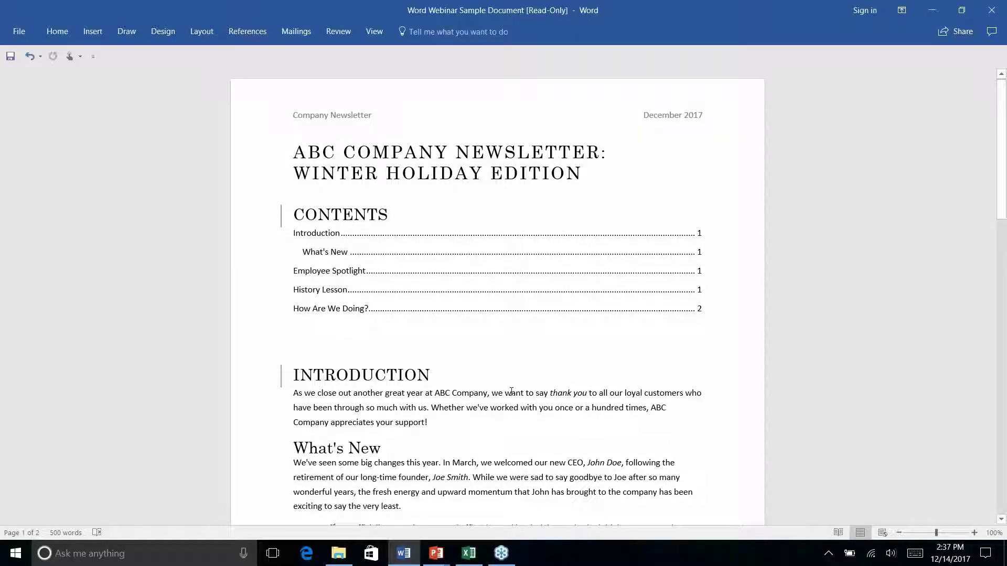
scroll(567, 274, "down", 3)
scroll(567, 274, "down", 20)
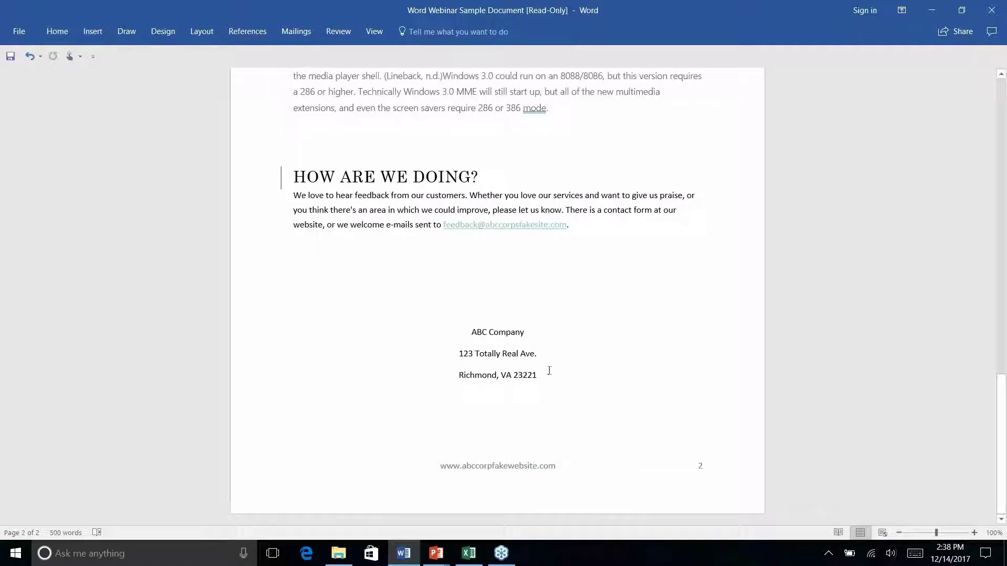
left_click(472, 335)
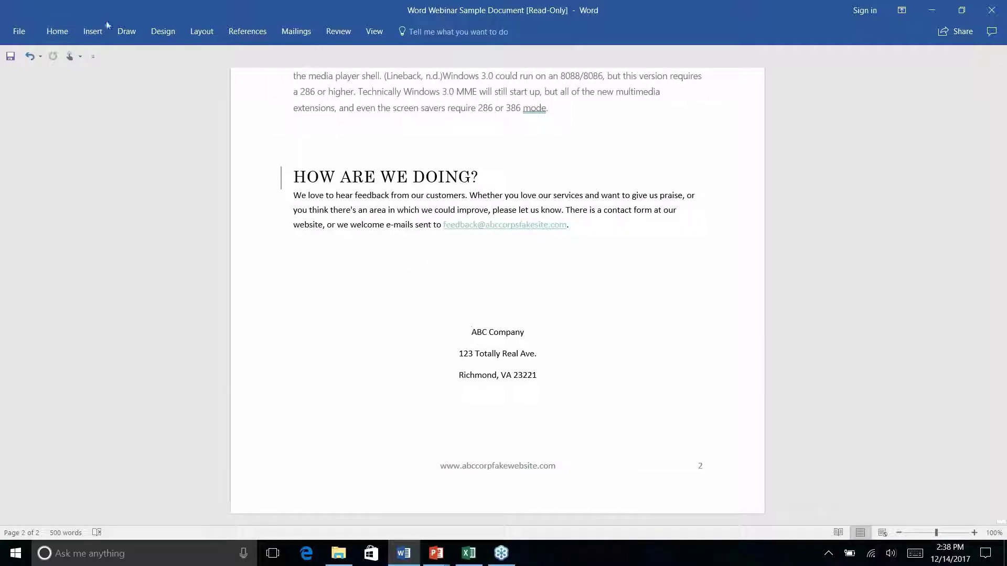
left_click(95, 33)
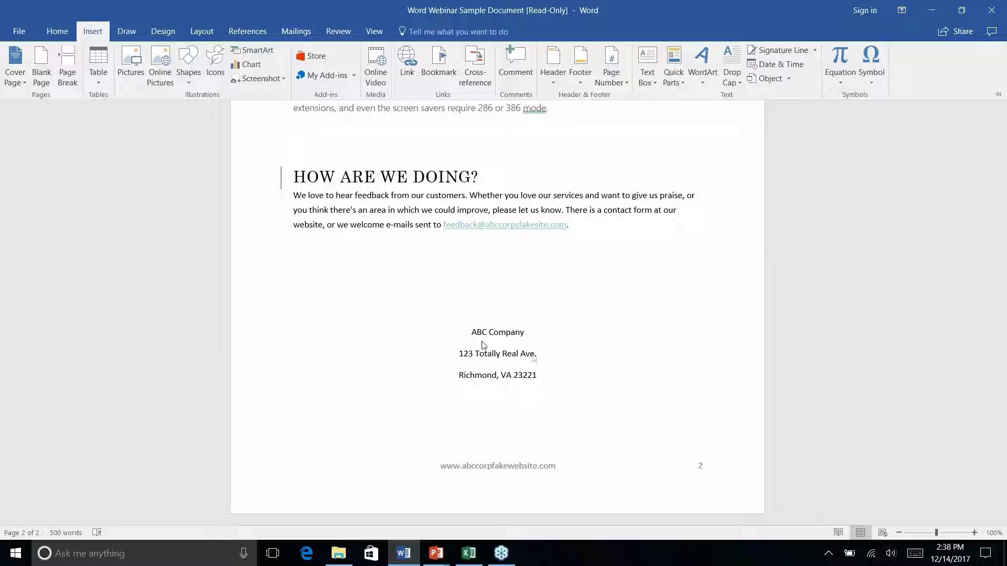
left_click(465, 334)
right_click(189, 82)
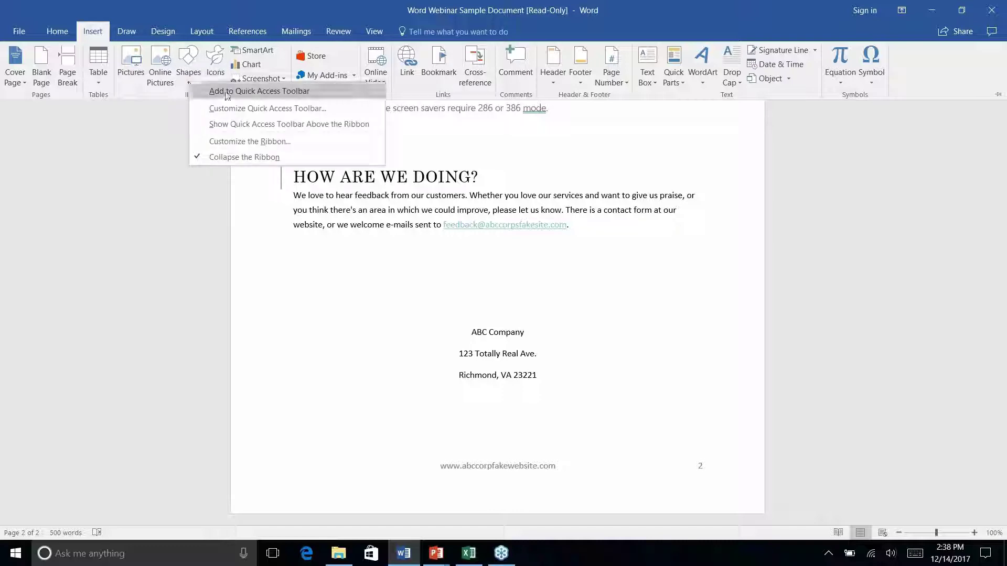
left_click(188, 59)
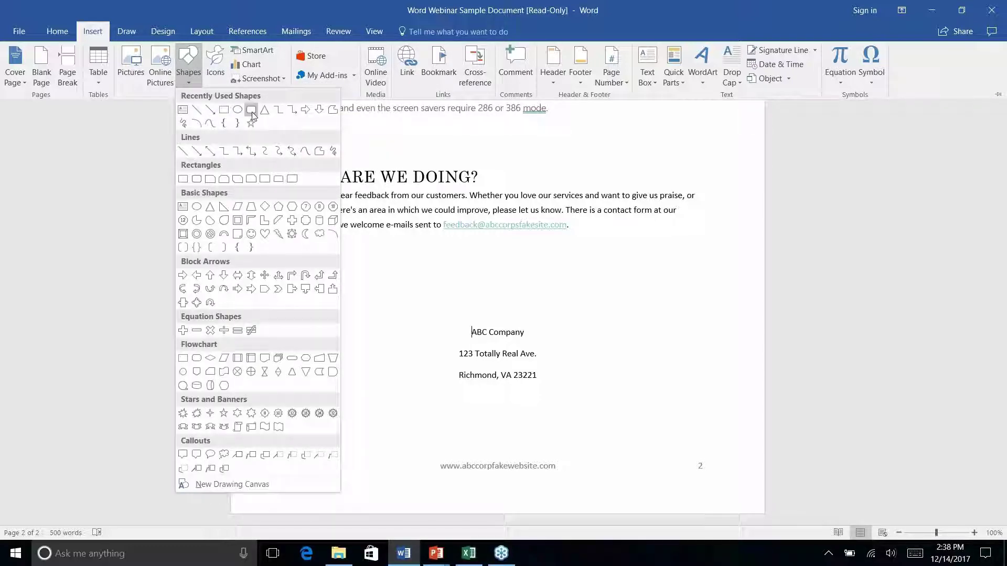
left_click(252, 111)
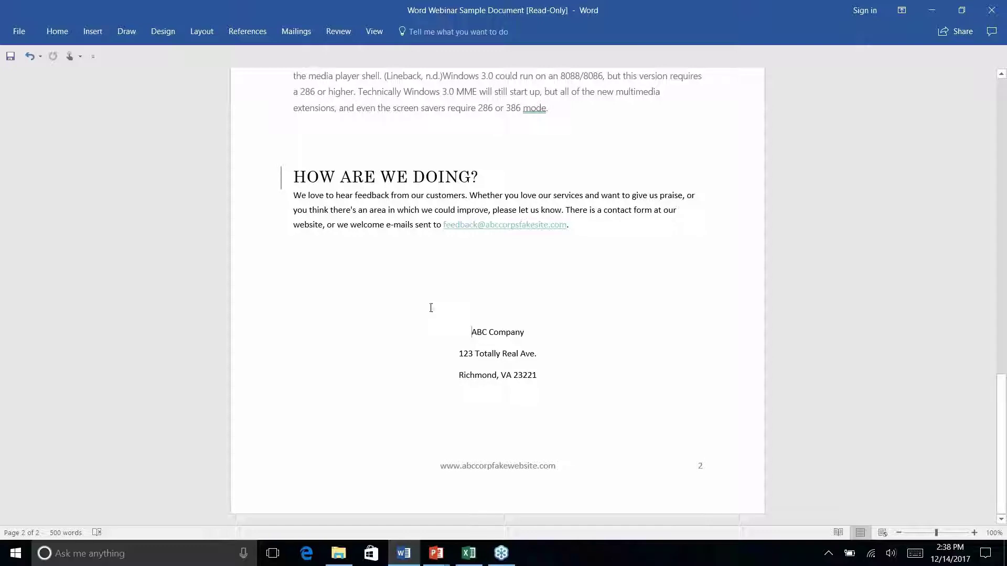
left_click(126, 31)
Draw a rounded rectangle about 1.77" wide and 1.37" high over the ABC Company address block on page 2.
left_click(90, 32)
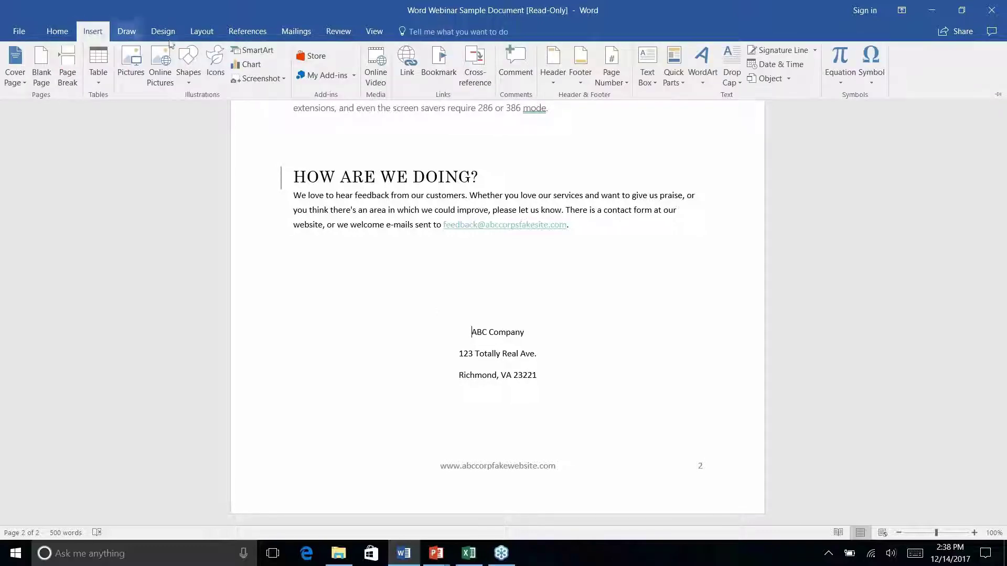
left_click(194, 79)
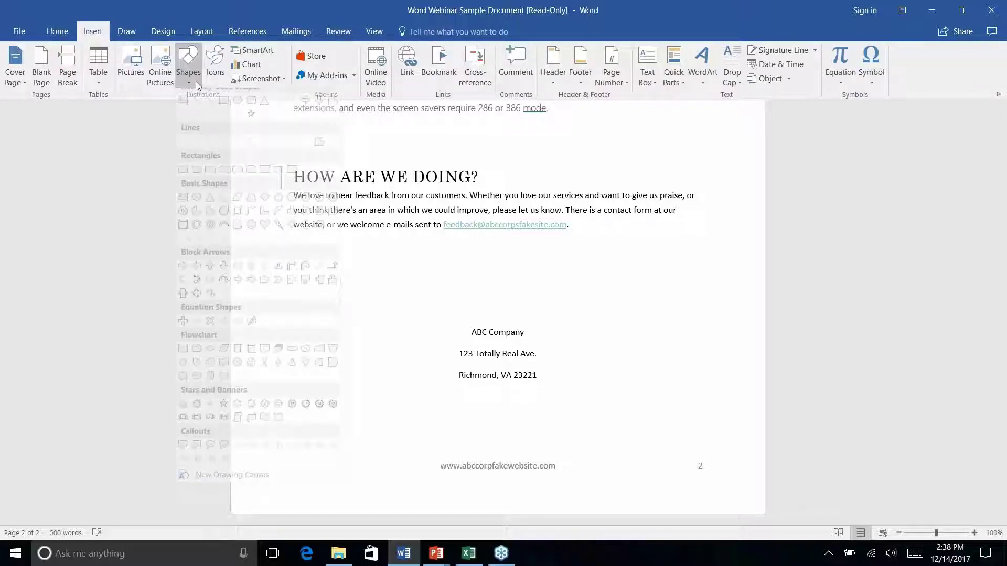
left_click(239, 111)
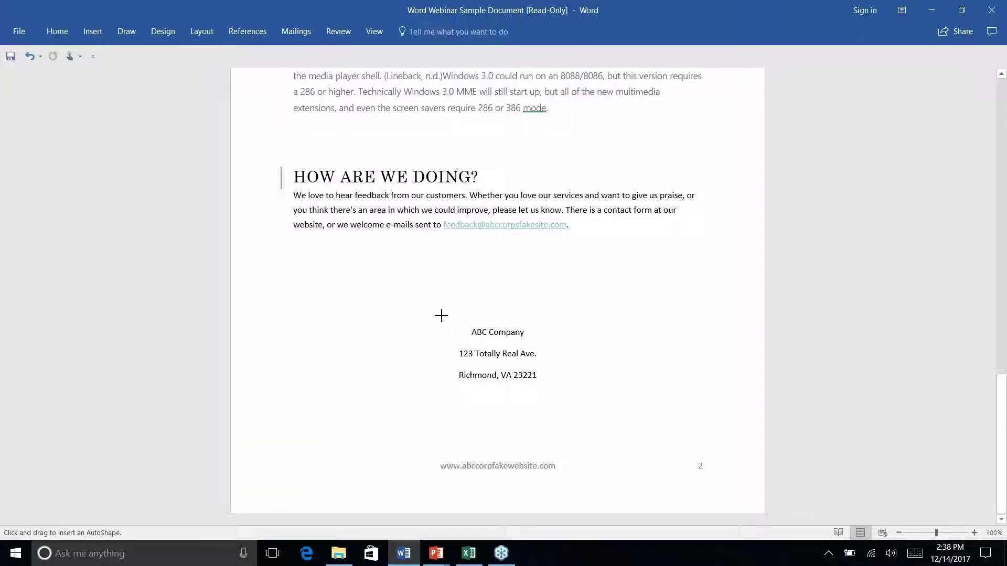
left_click_drag(441, 312, 554, 399)
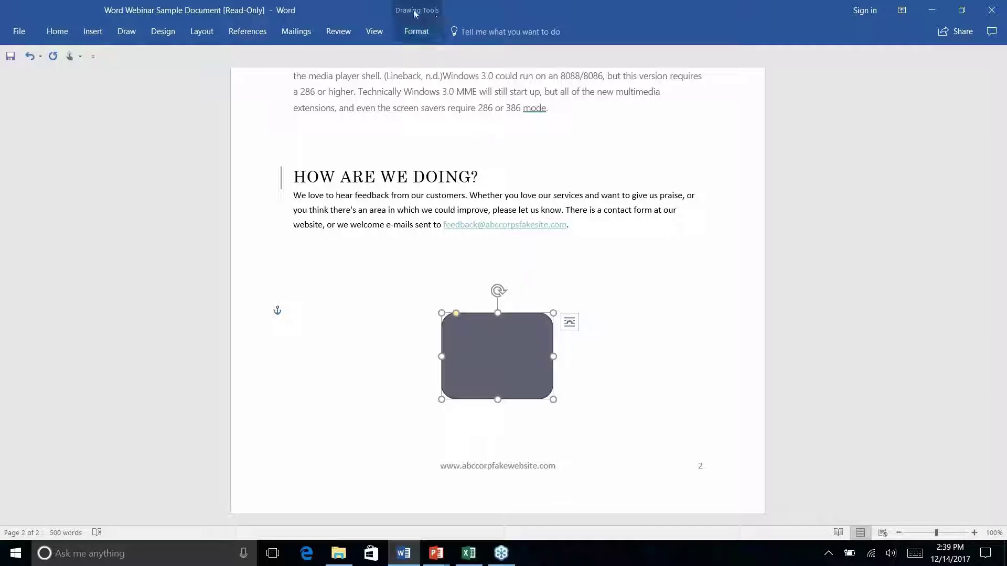
Send the rounded rectangle behind the text of the ABC Company address block.
left_click(417, 33)
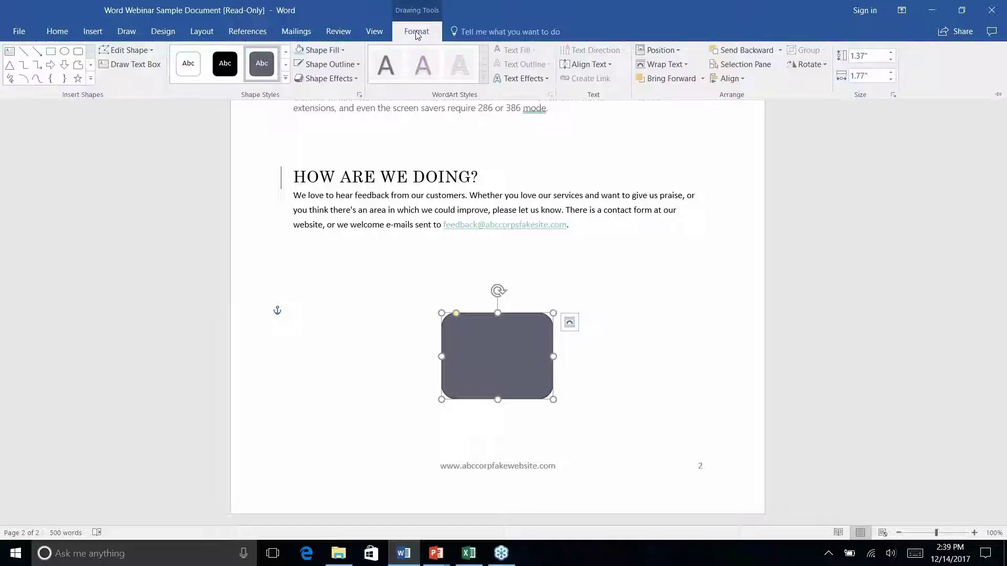
left_click(779, 52)
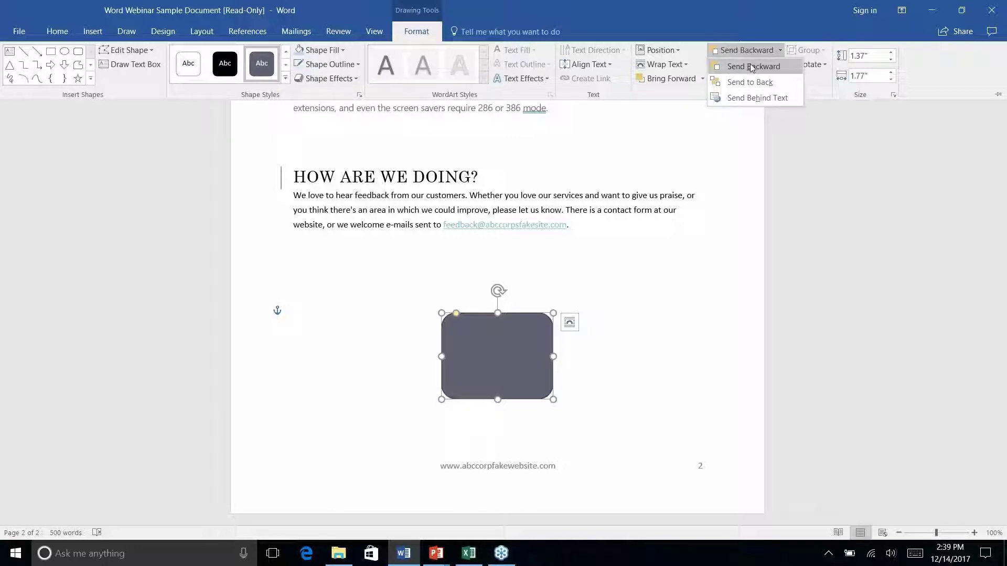
right_click(753, 100)
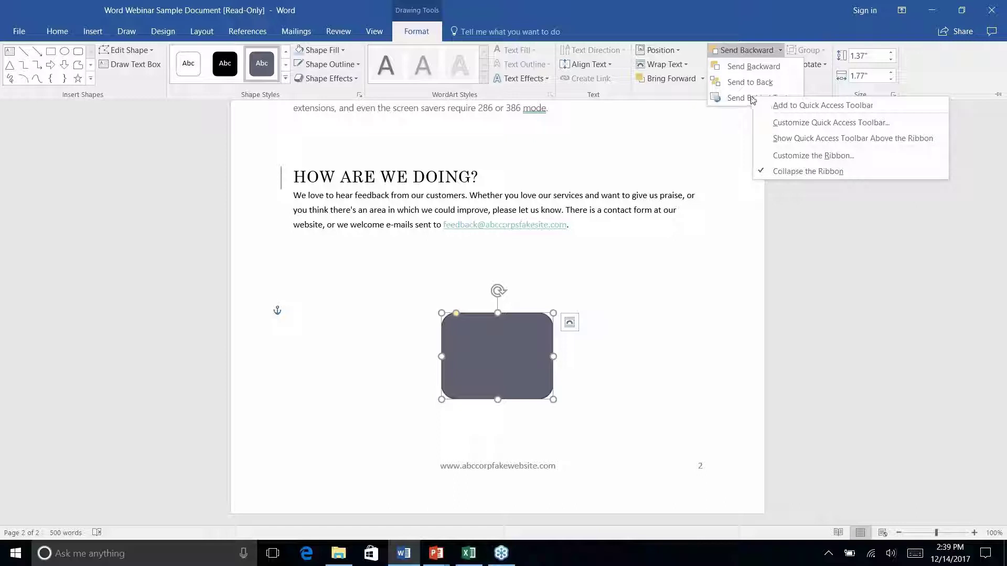
left_click(741, 98)
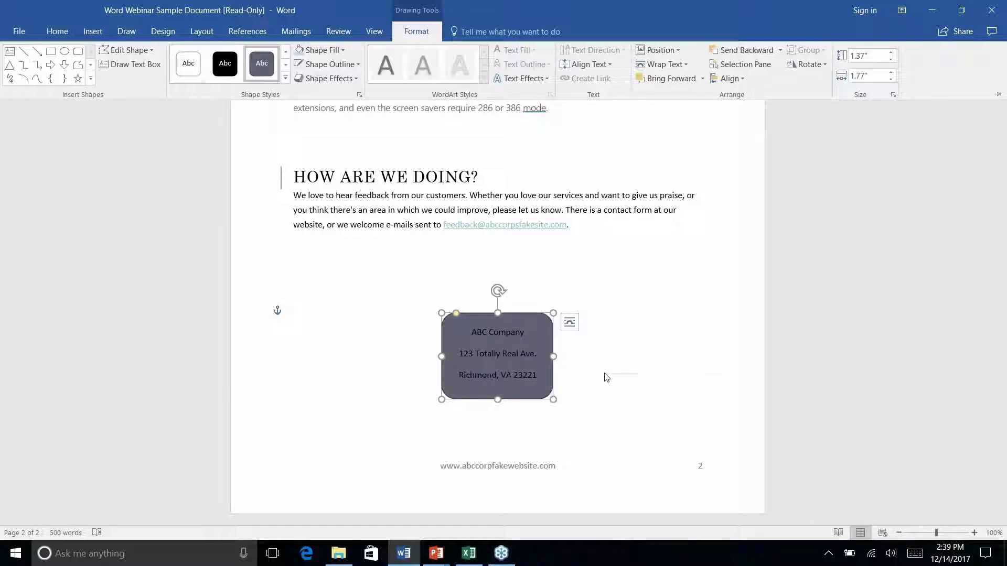
Apply the light teal theme style from the fourth row of shape styles to the rounded rectangle behind the ABC Company address.
right_click(604, 374)
left_click(533, 330)
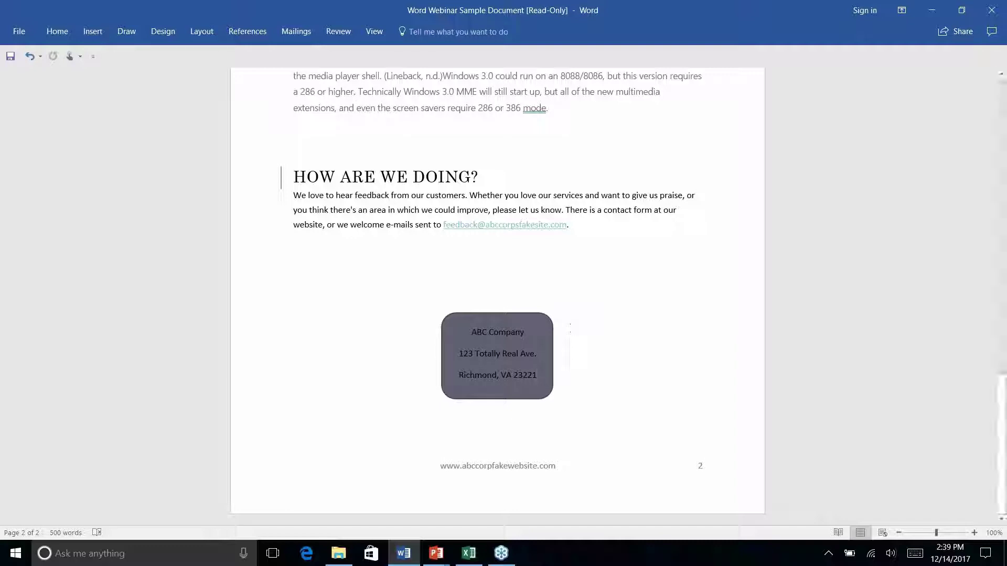
left_click(540, 341)
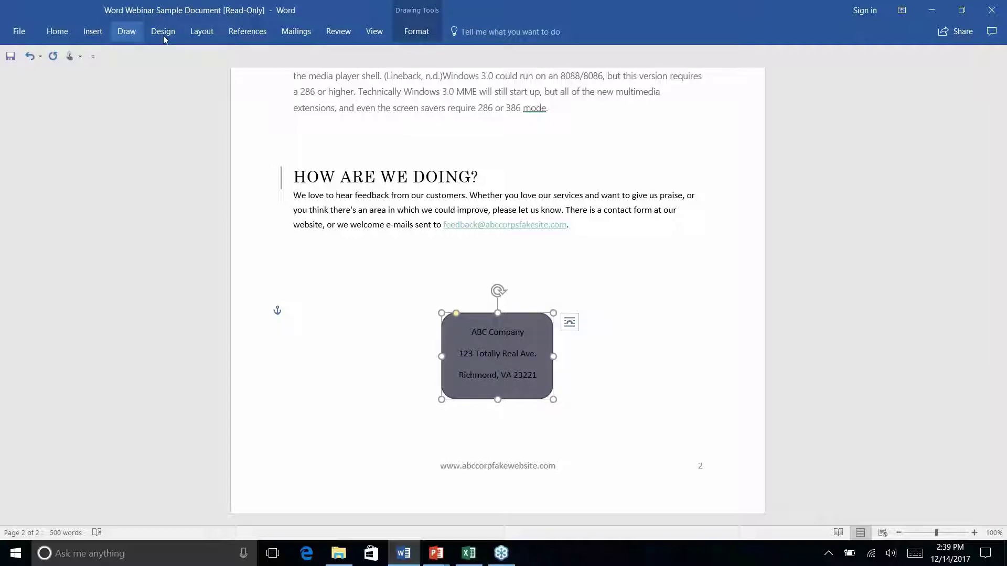
left_click(101, 33)
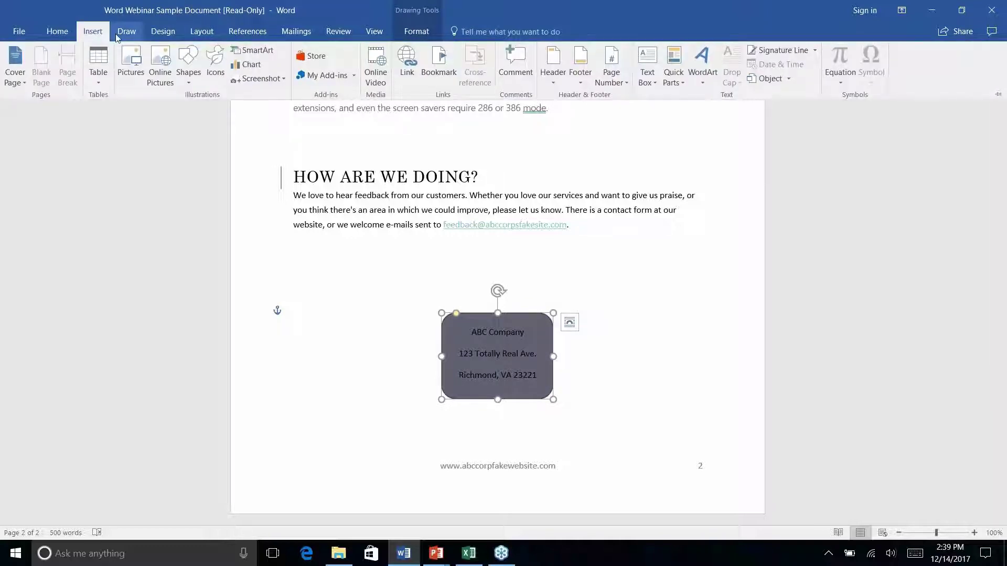
left_click(57, 33)
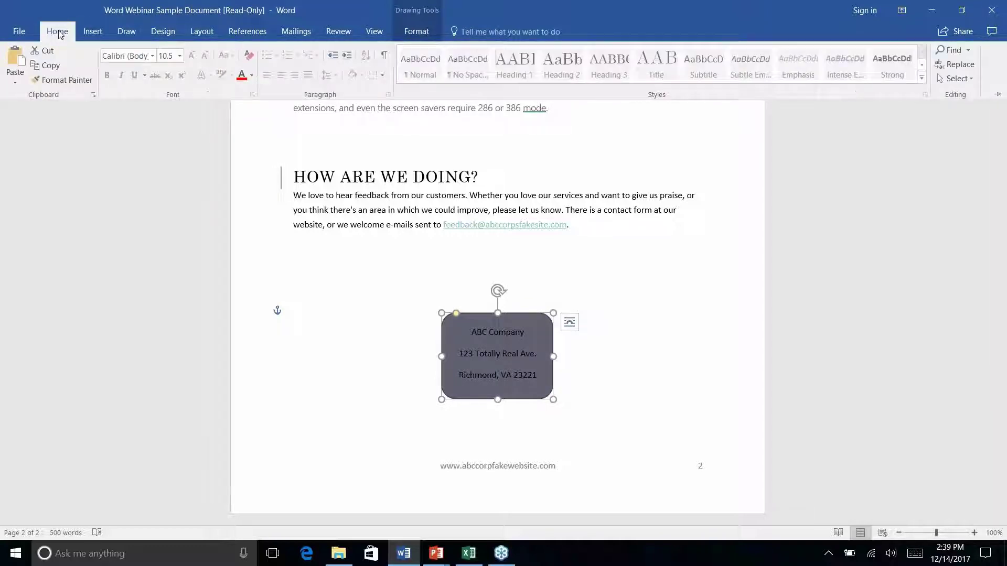
left_click(416, 32)
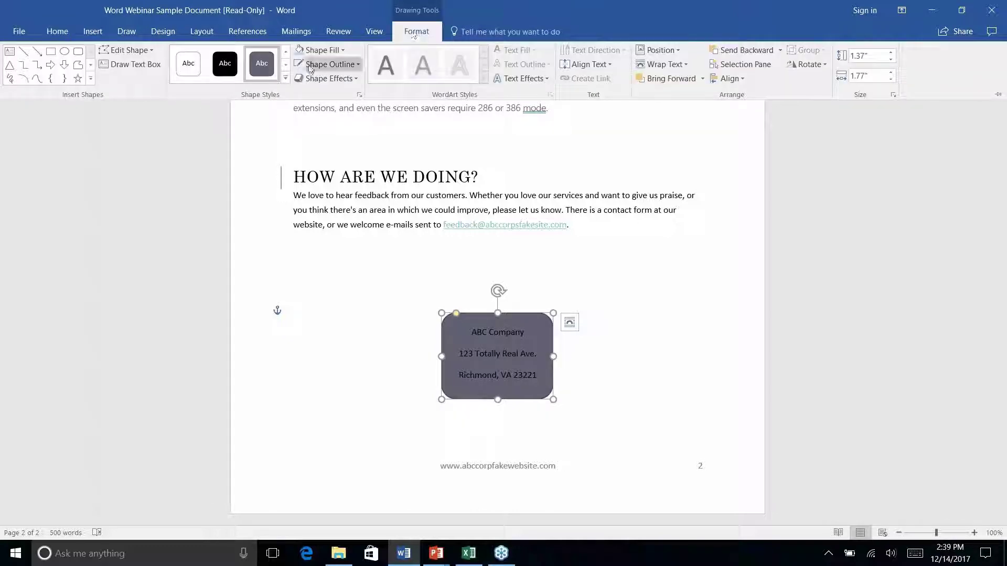
left_click(285, 78)
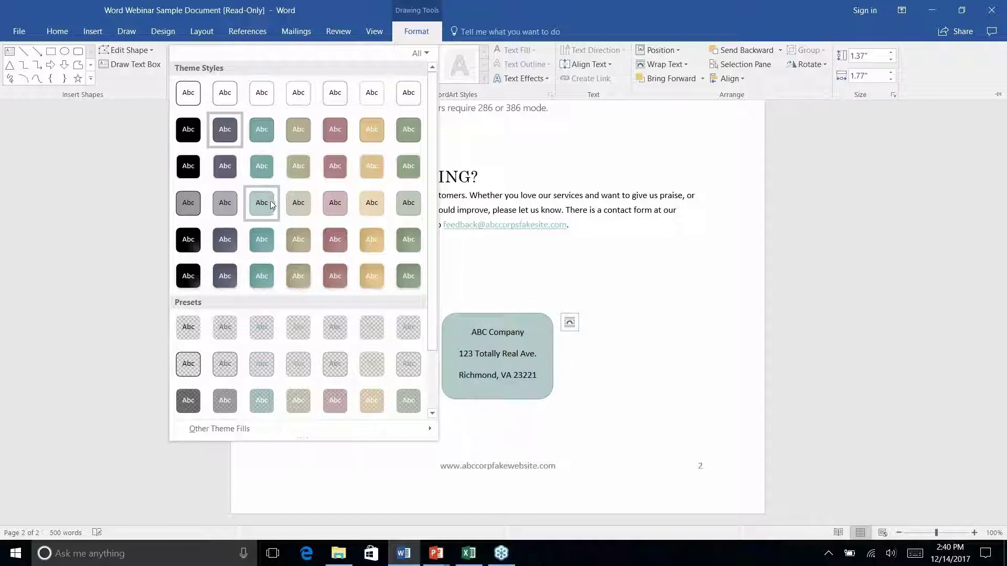
scroll(375, 296, "down", 2)
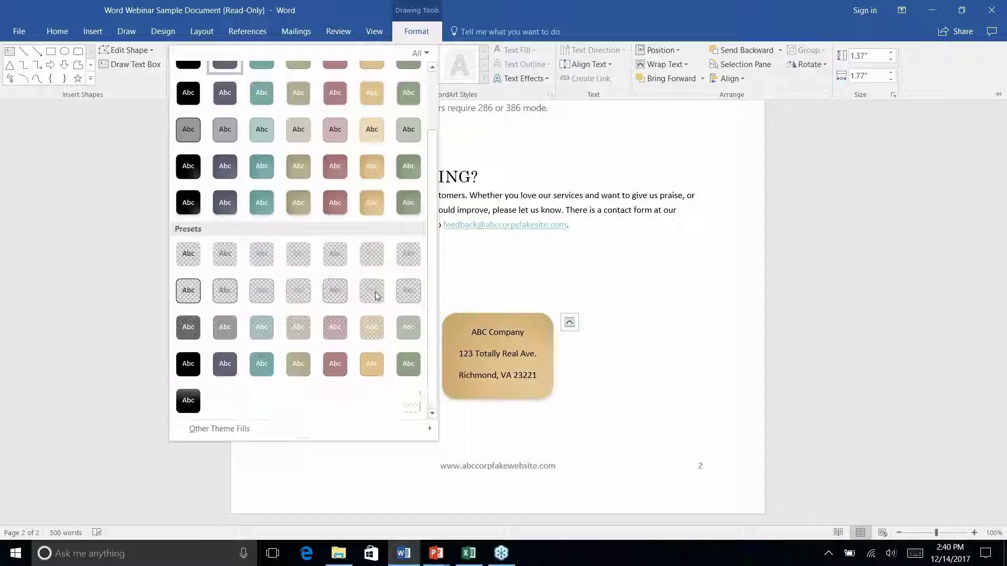
scroll(375, 296, "up", 2)
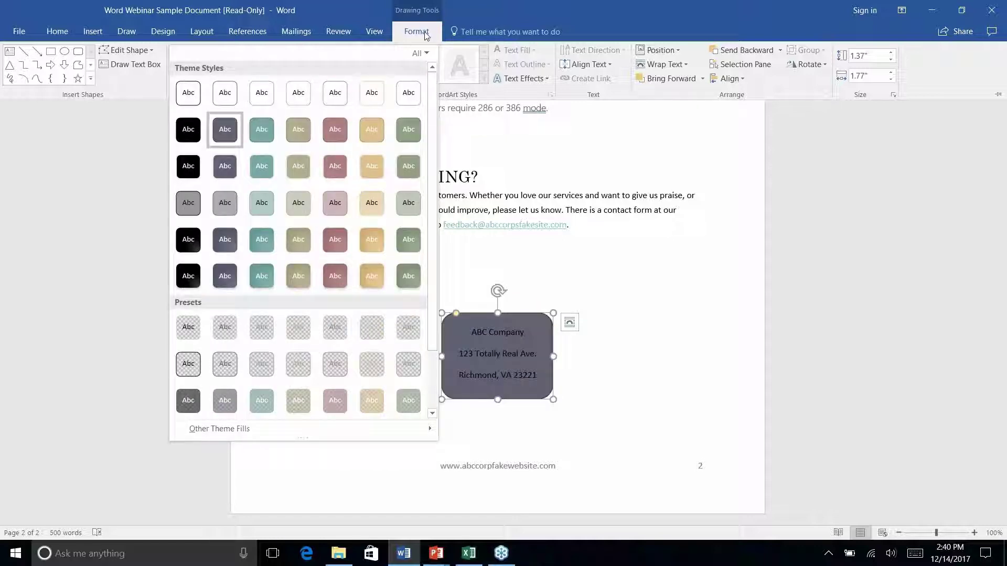
right_click(262, 206)
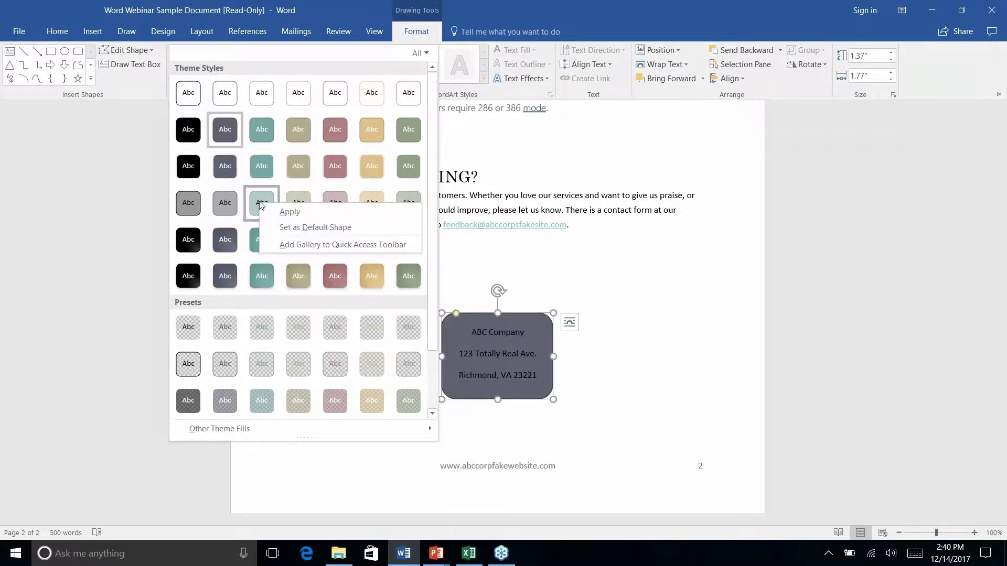
left_click(258, 202)
left_click(258, 202)
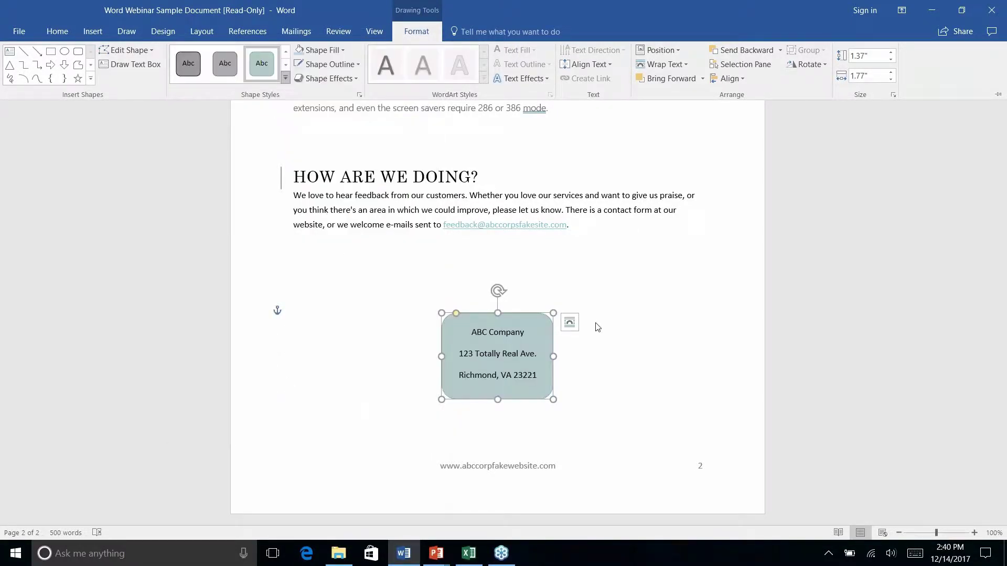
Set the outline of the address block's rounded rectangle to the darkest teal theme color.
right_click(592, 383)
left_click(550, 268)
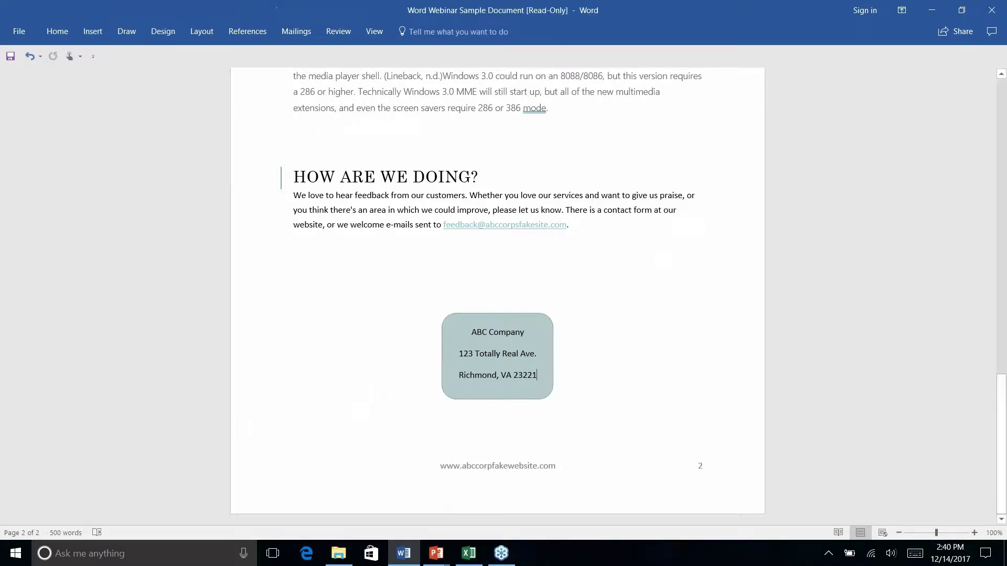
left_click(535, 325)
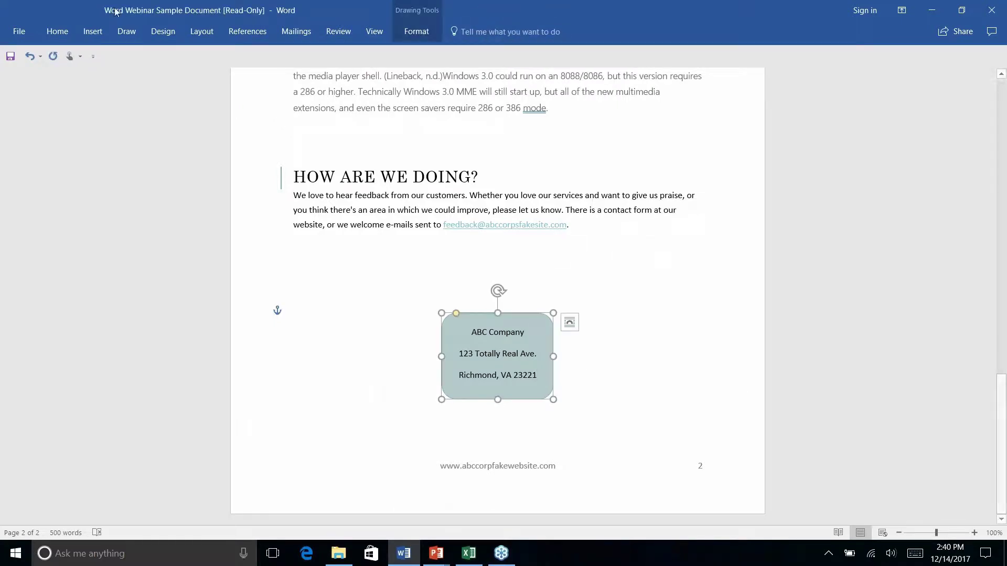
left_click(403, 33)
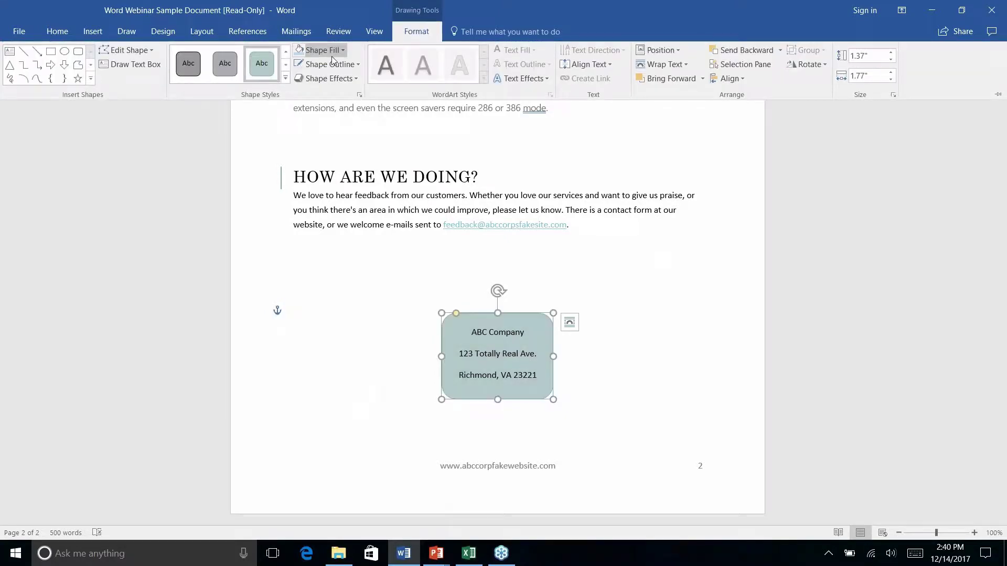
left_click(343, 65)
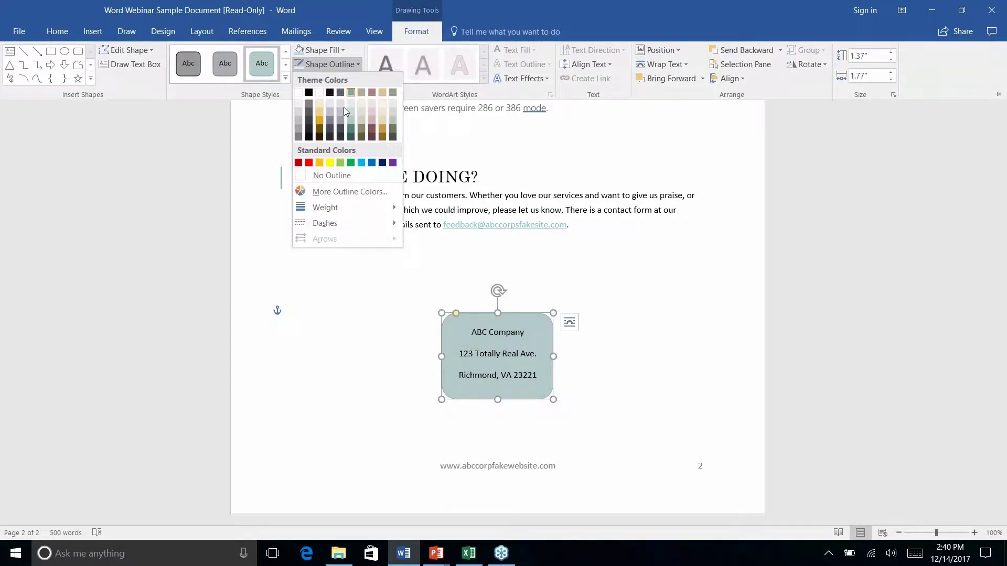
left_click(351, 137)
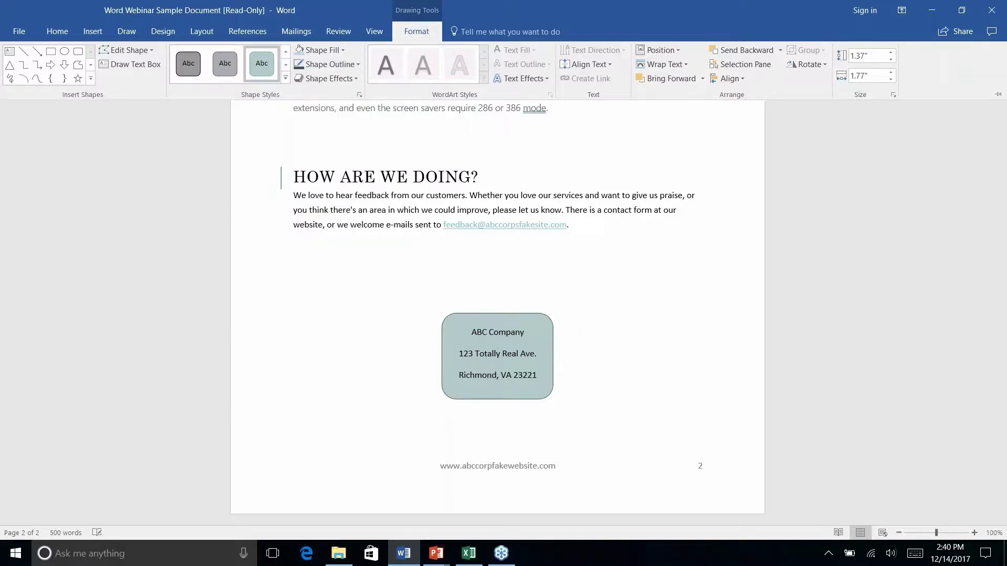
Set the outline weight of the address block's rounded rectangle to 2¼ pt.
left_click(360, 65)
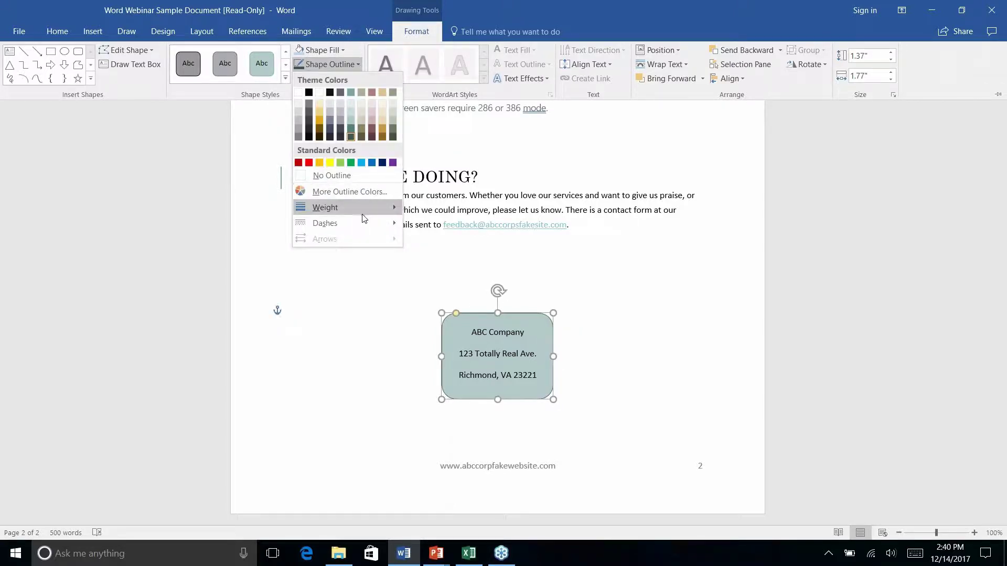
mouse_move(365, 216)
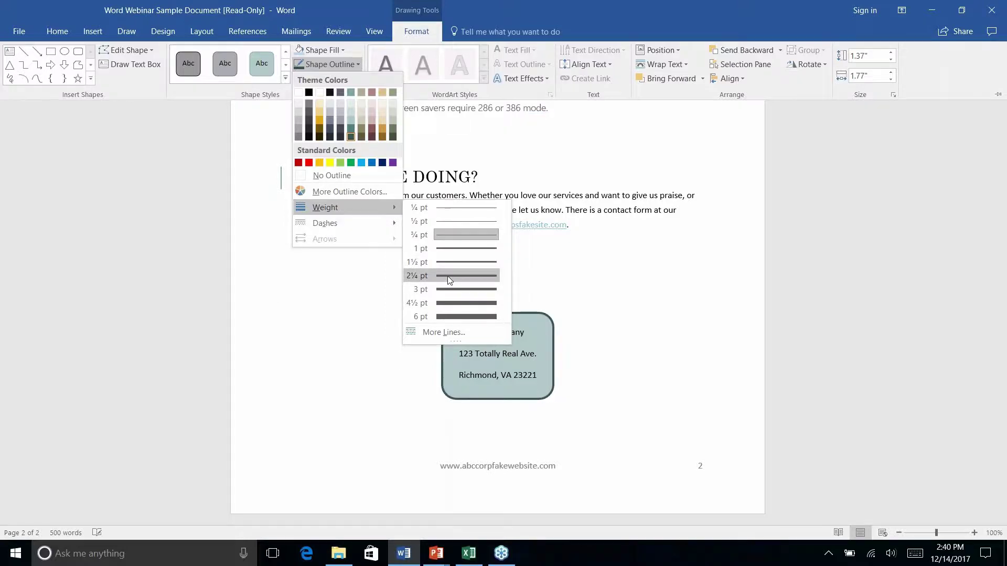
left_click(448, 276)
key("ctrl+F1")
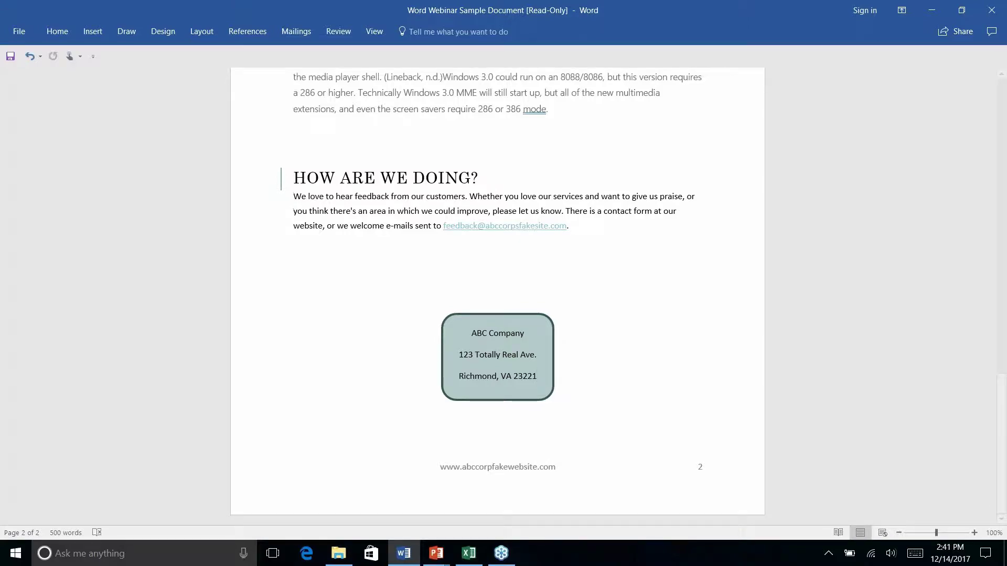
Draw a rounded rectangle about 3.14" wide and 0.42" high over the History Lesson heading on page 2.
scroll(498, 294, "up", 7)
scroll(497, 293, "up", 4)
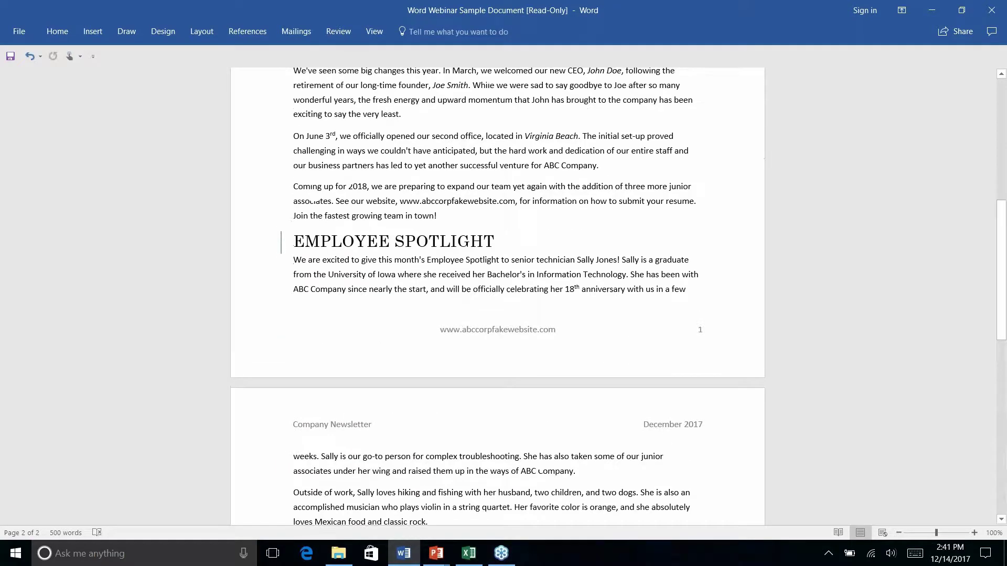
scroll(497, 294, "down", 6)
scroll(497, 294, "down", 1)
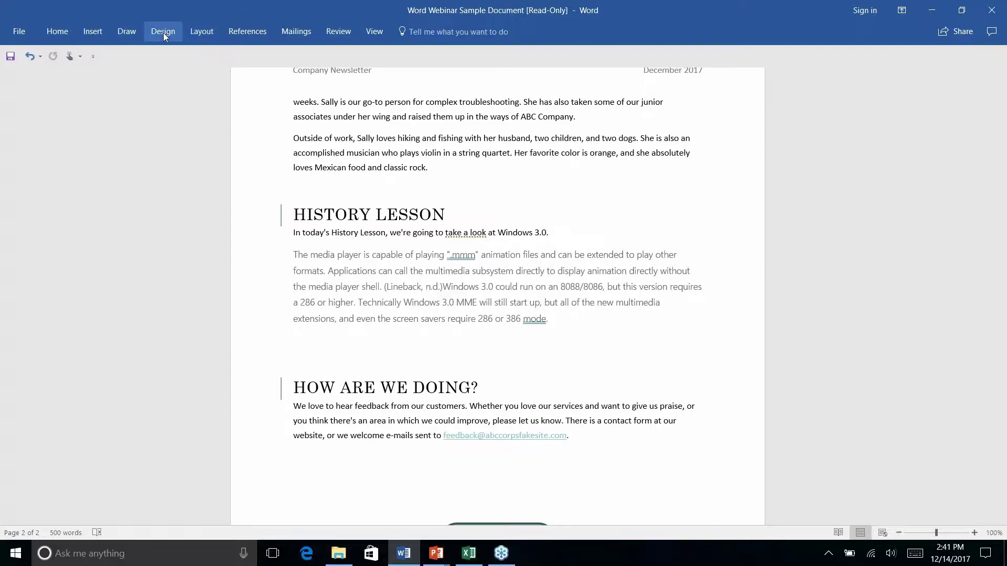
left_click(96, 32)
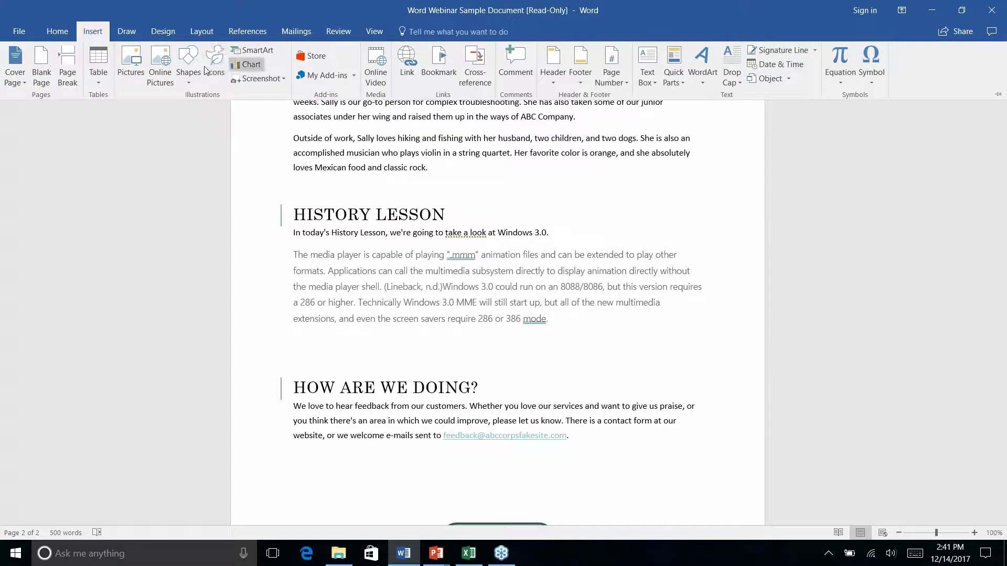
left_click(186, 79)
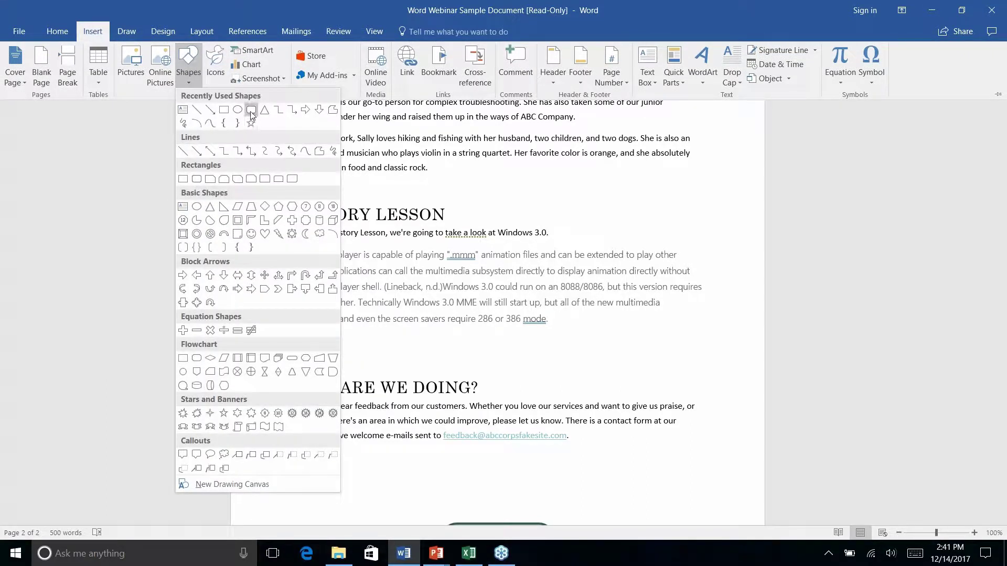
left_click(256, 113)
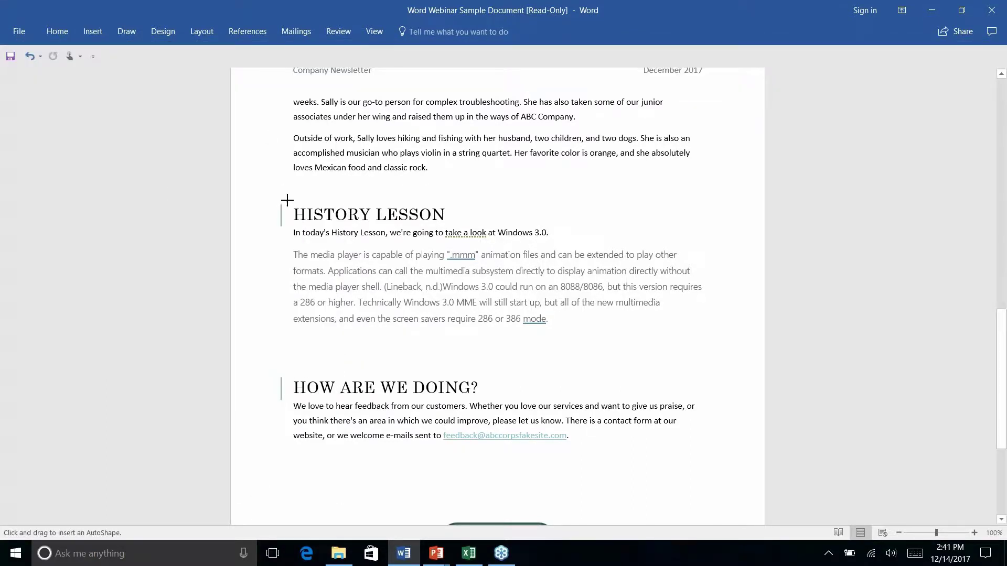
mouse_move(289, 200)
left_mouse_down()
mouse_move(508, 220)
mouse_move(486, 227)
left_mouse_up()
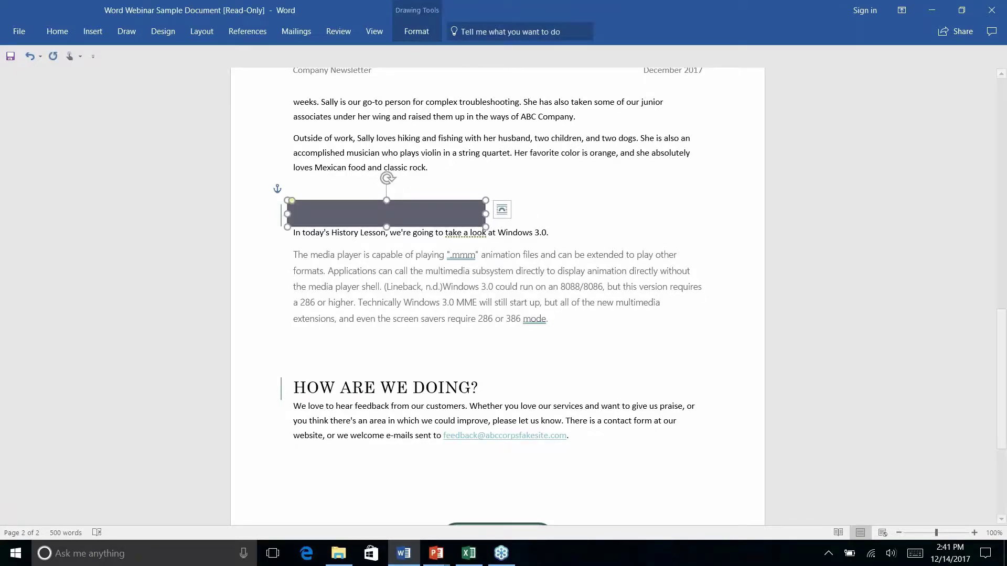
Send the rounded rectangle behind the text of the History Lesson heading and deselect it.
left_click(400, 29)
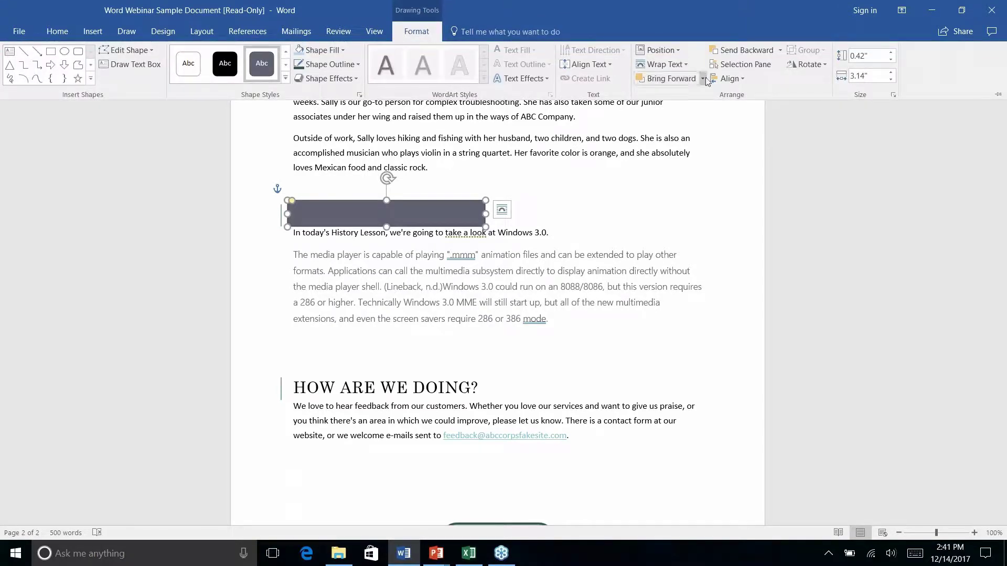
left_click(780, 51)
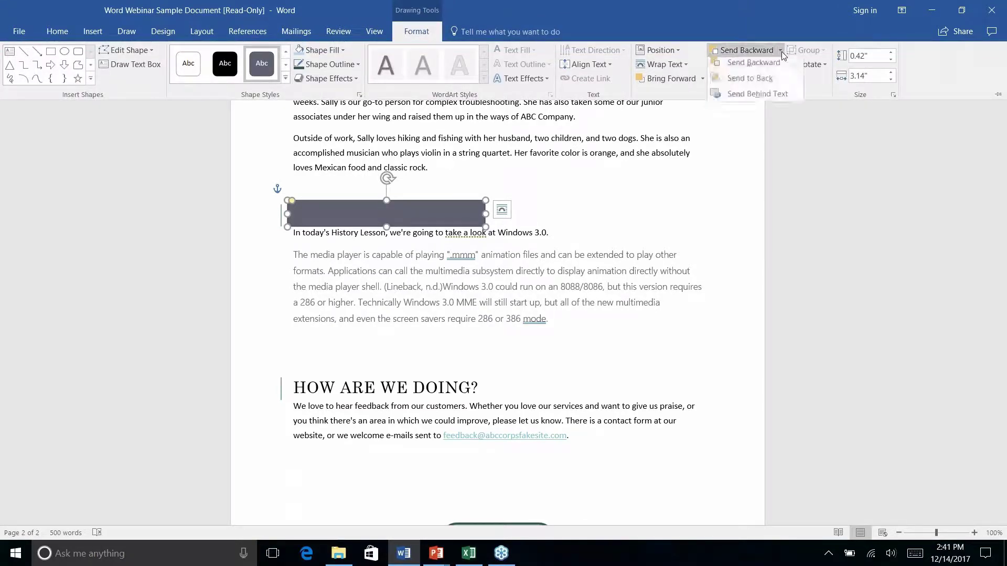
left_click(754, 98)
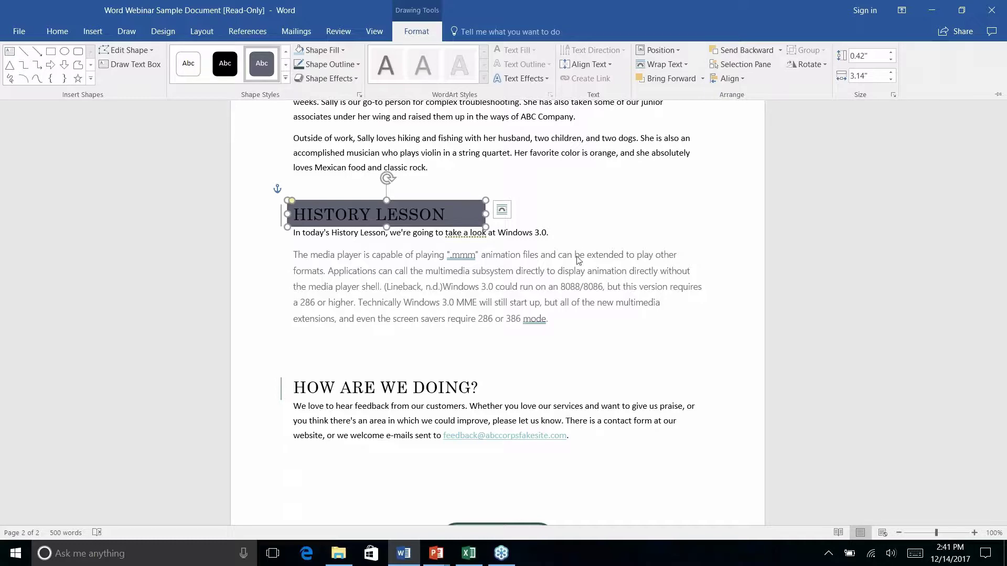
left_click(566, 207)
left_click(565, 207)
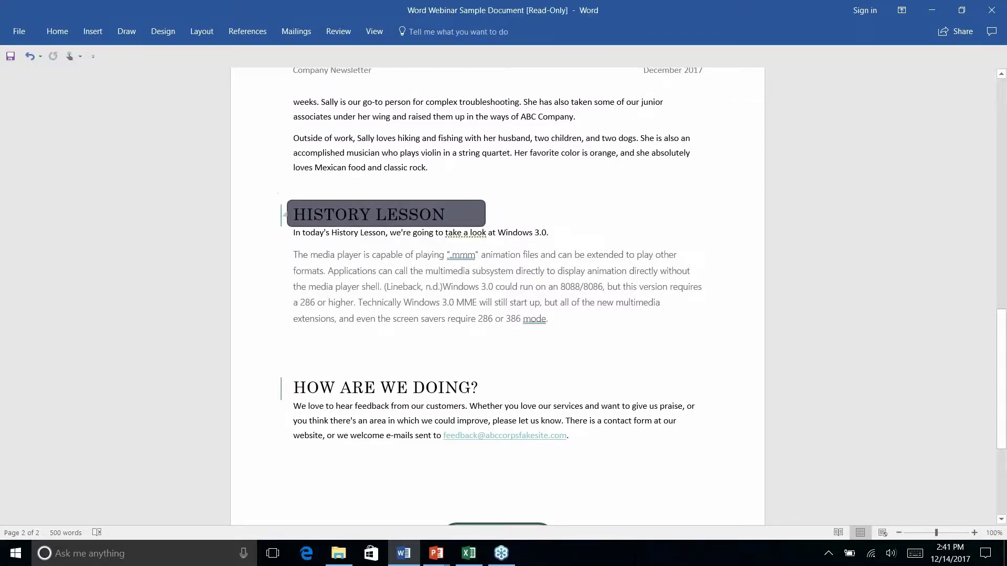
scroll(480, 265, "up", 2)
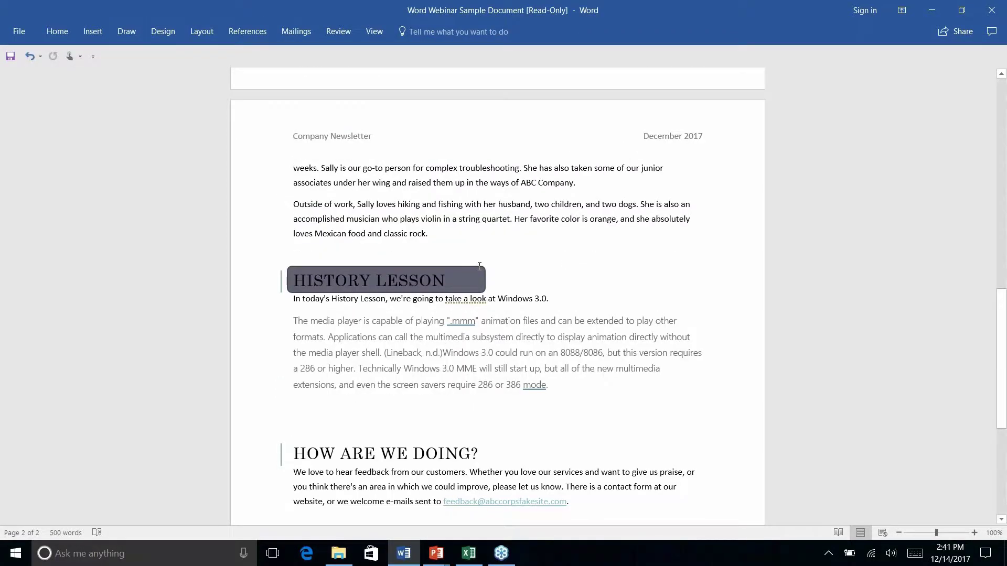
scroll(480, 266, "down", 4)
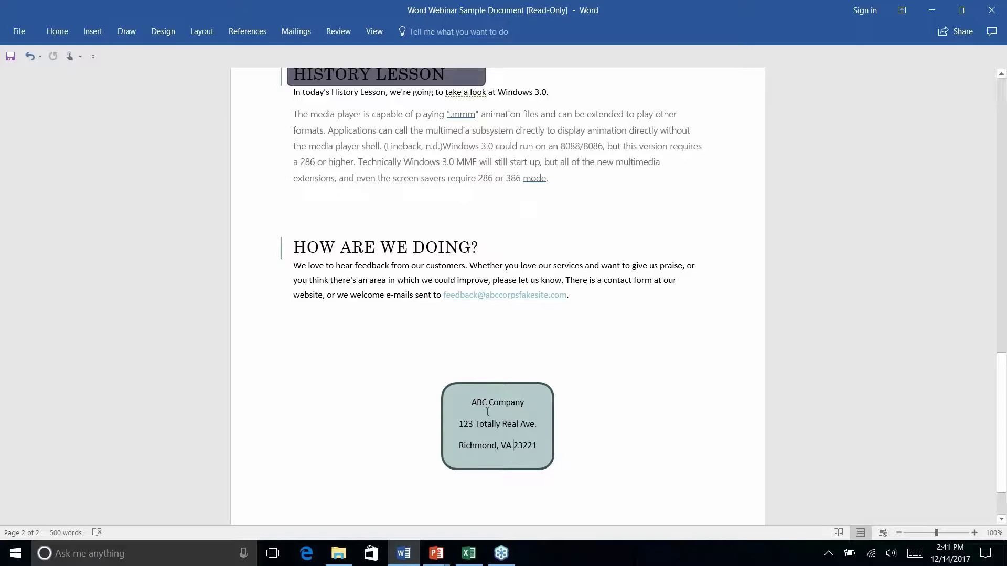
left_click(58, 33)
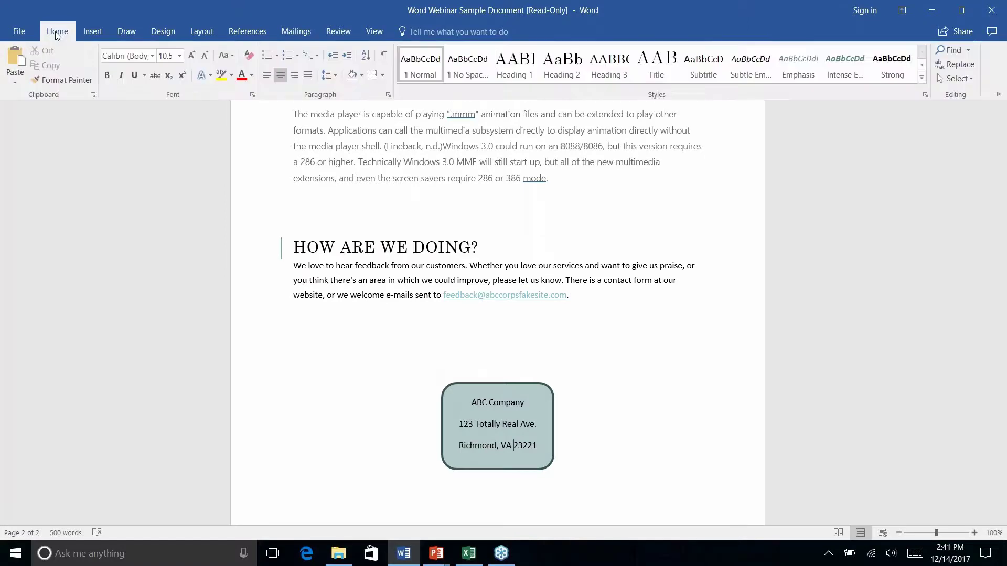
left_click(435, 434)
left_click(439, 396)
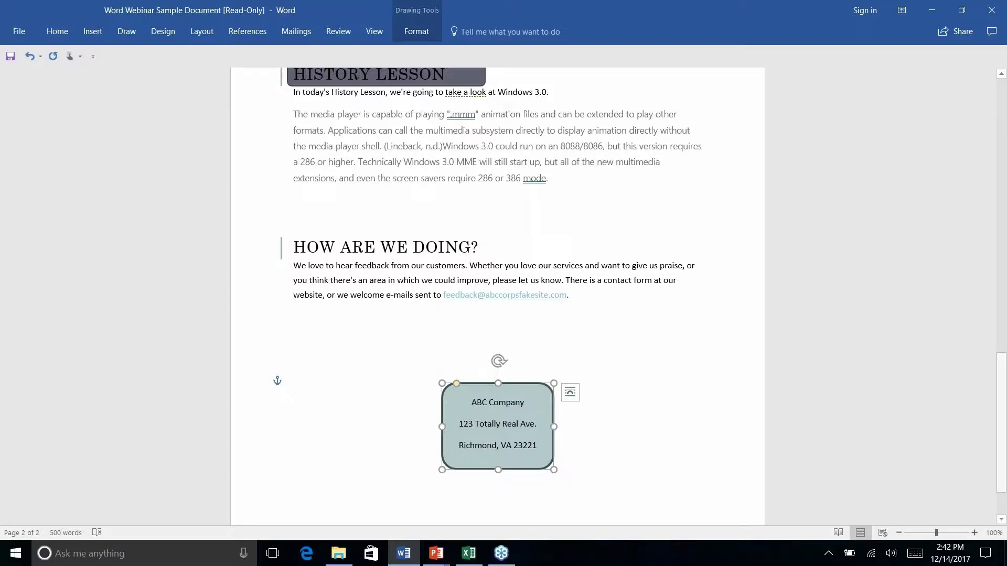
left_click(55, 33)
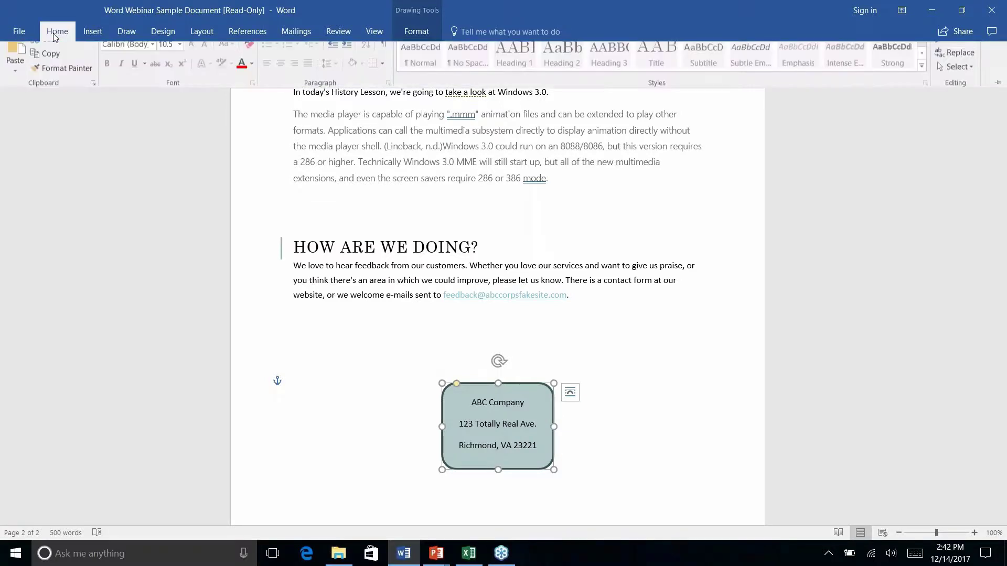
left_click(59, 80)
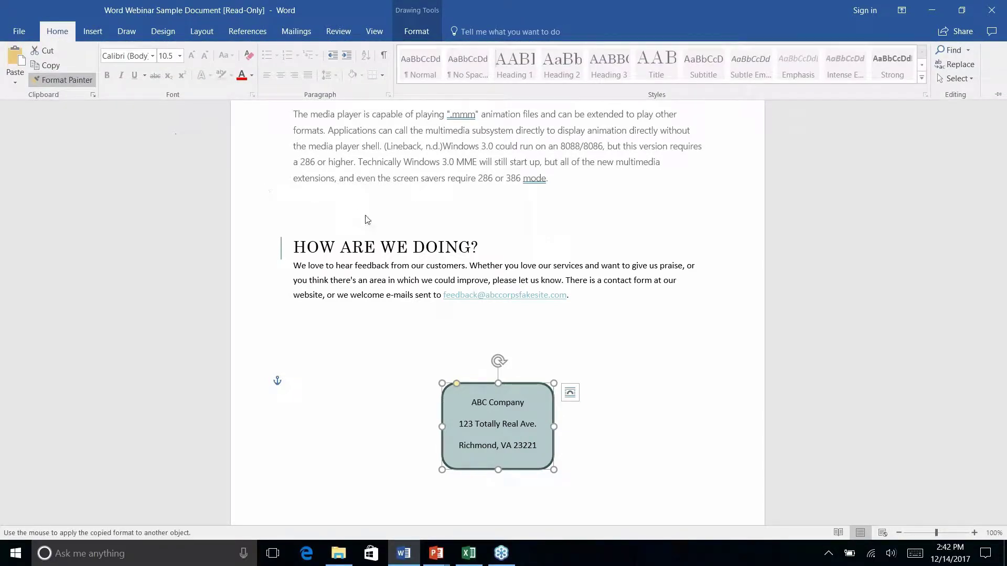
left_click(51, 85)
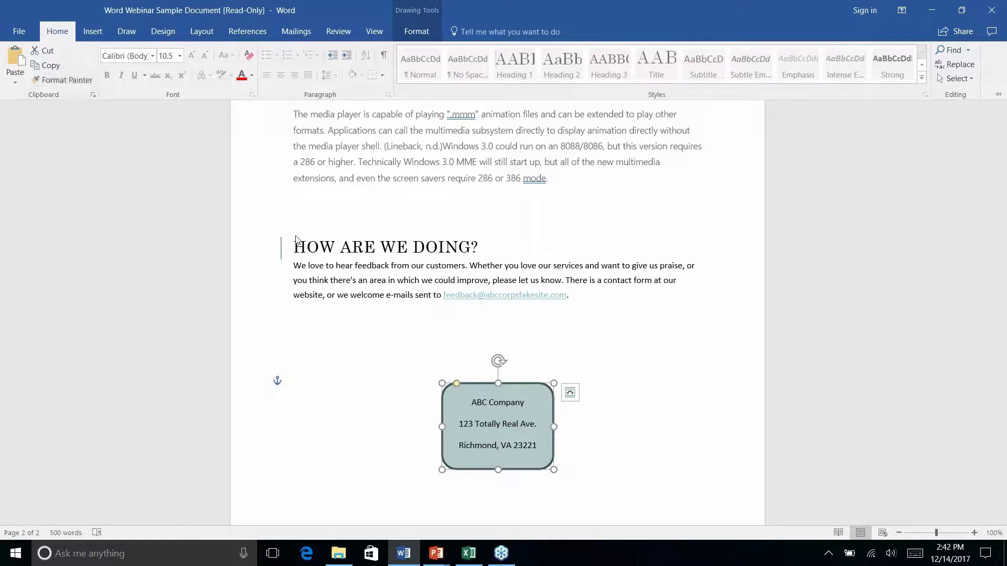
left_click(395, 345)
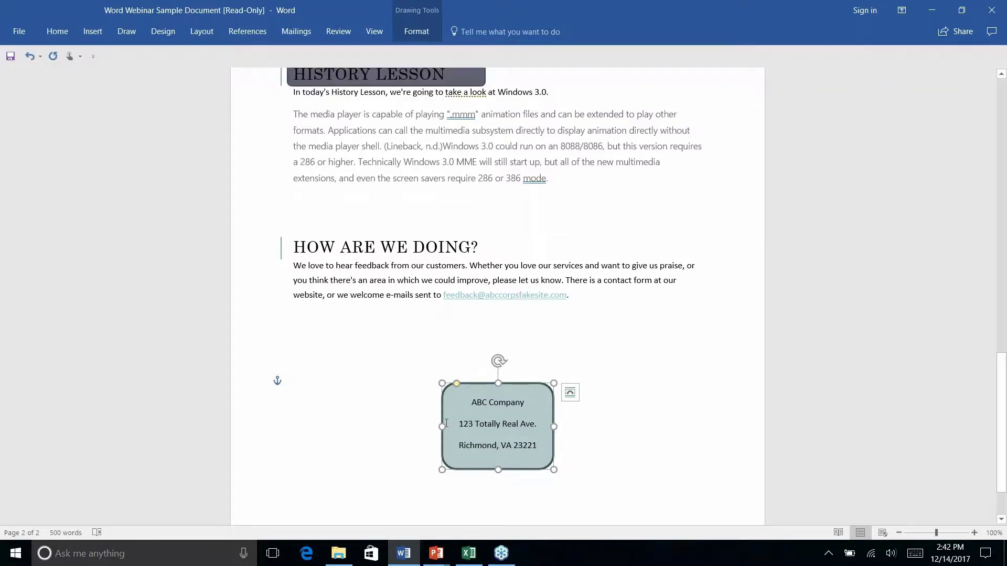
left_click(407, 401)
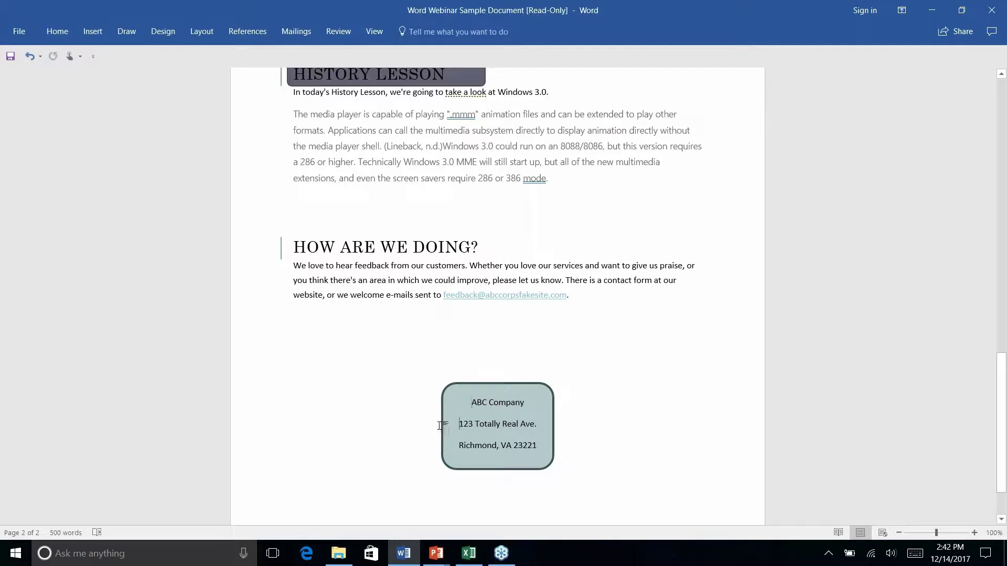
Copy the address block shape's formatting to the rounded rectangle behind the History Lesson heading with Format Painter and deselect it.
left_click(442, 393)
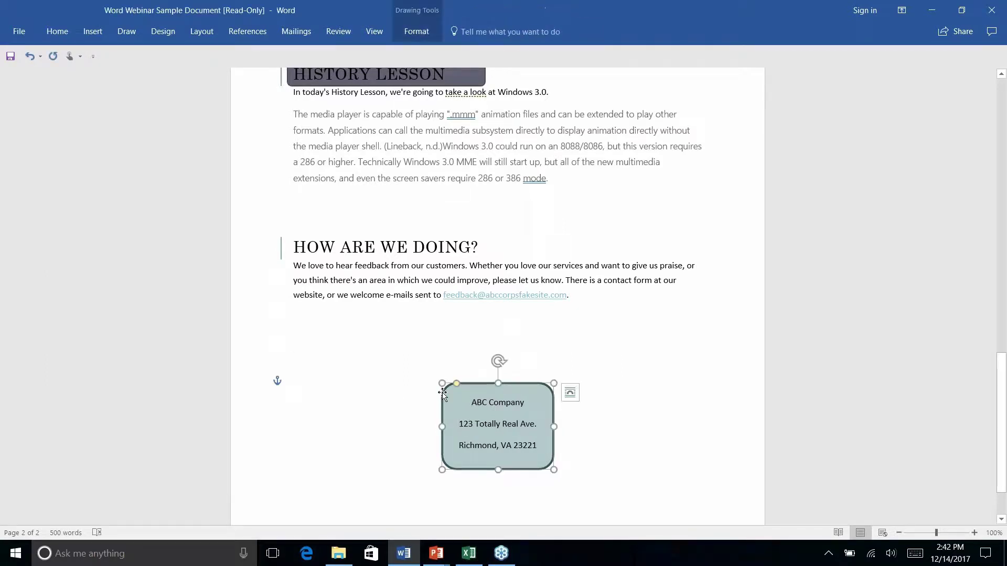
left_click(70, 33)
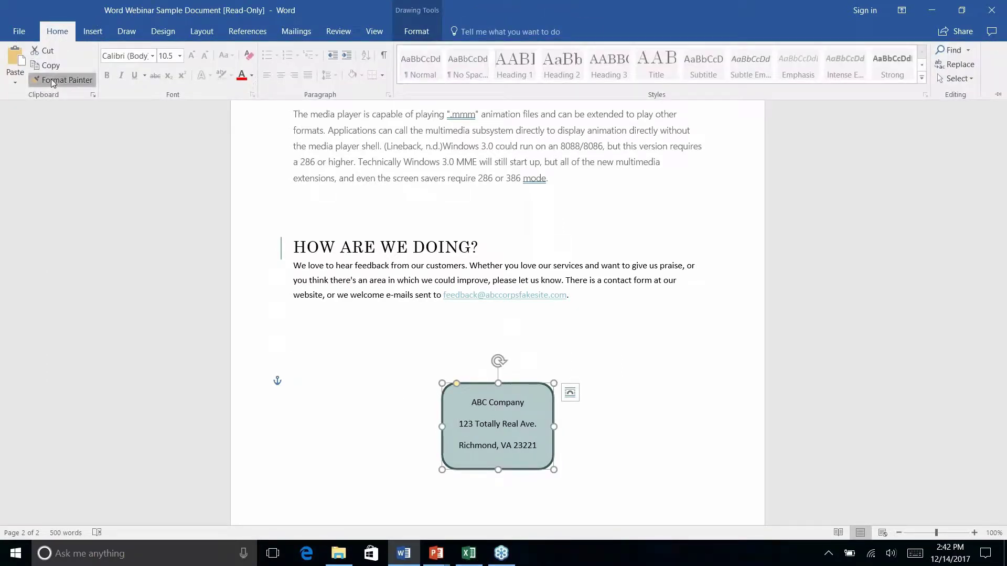
left_click(62, 79)
scroll(498, 296, "down", 1)
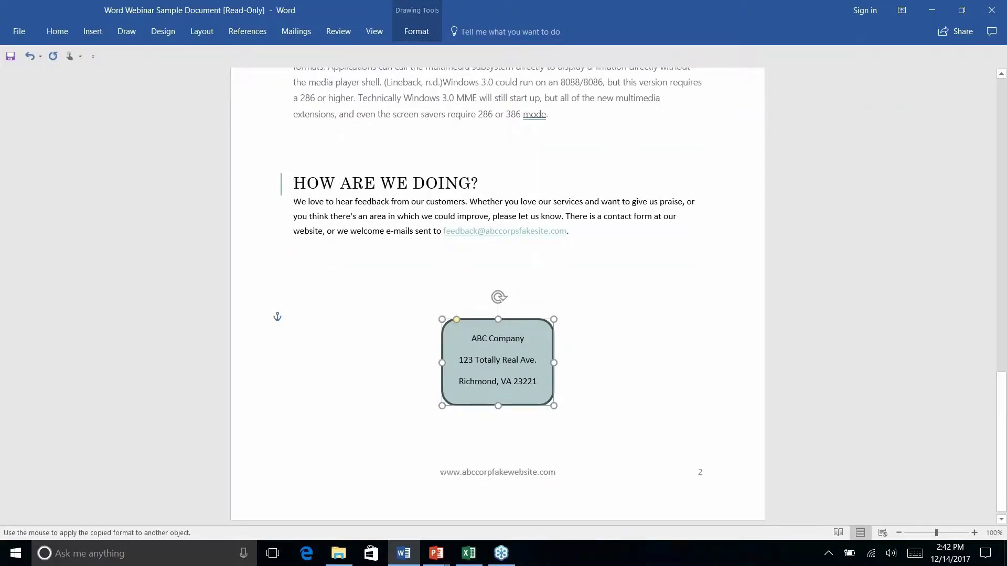
scroll(498, 297, "up", 3)
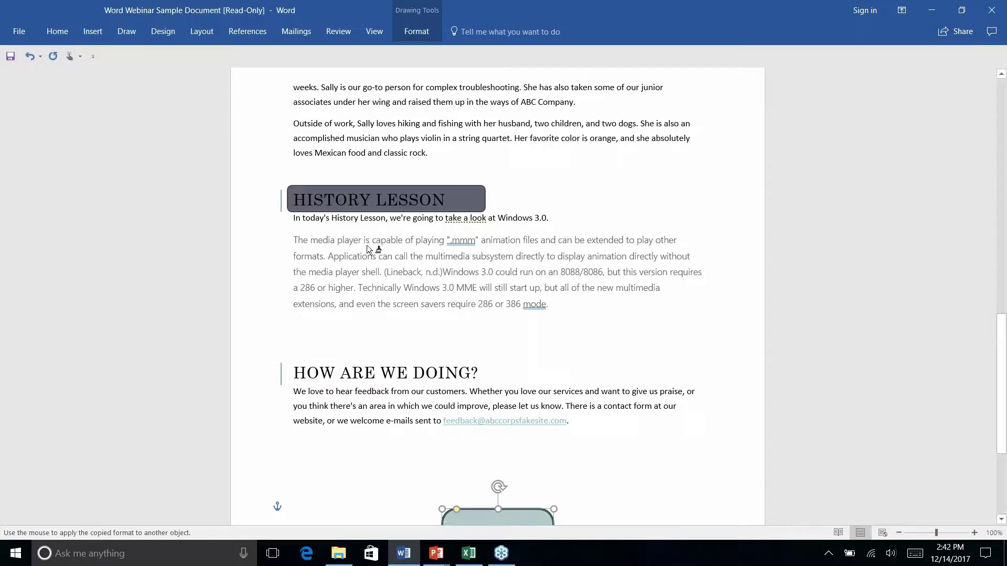
left_click(570, 304)
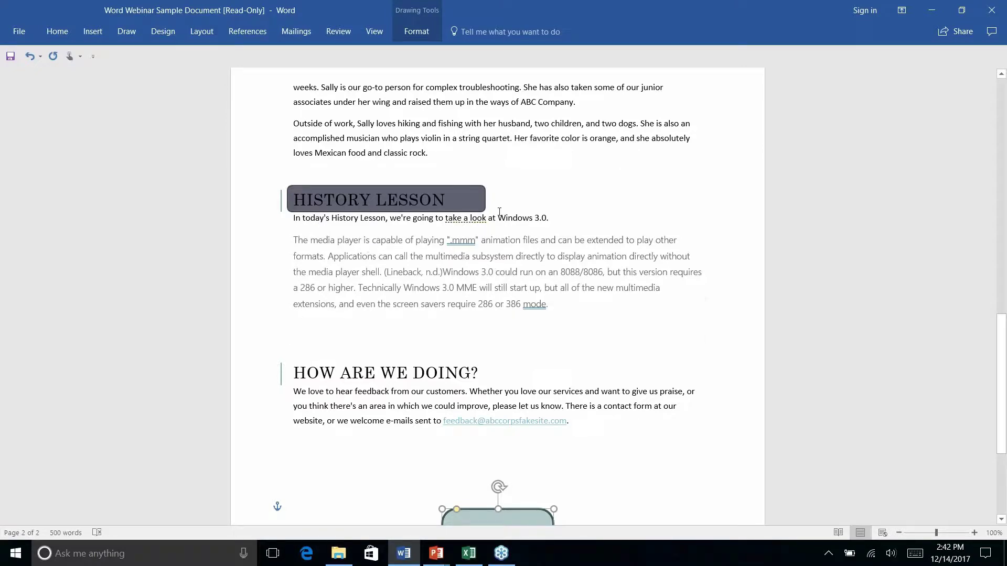
left_click(58, 32)
left_click(62, 81)
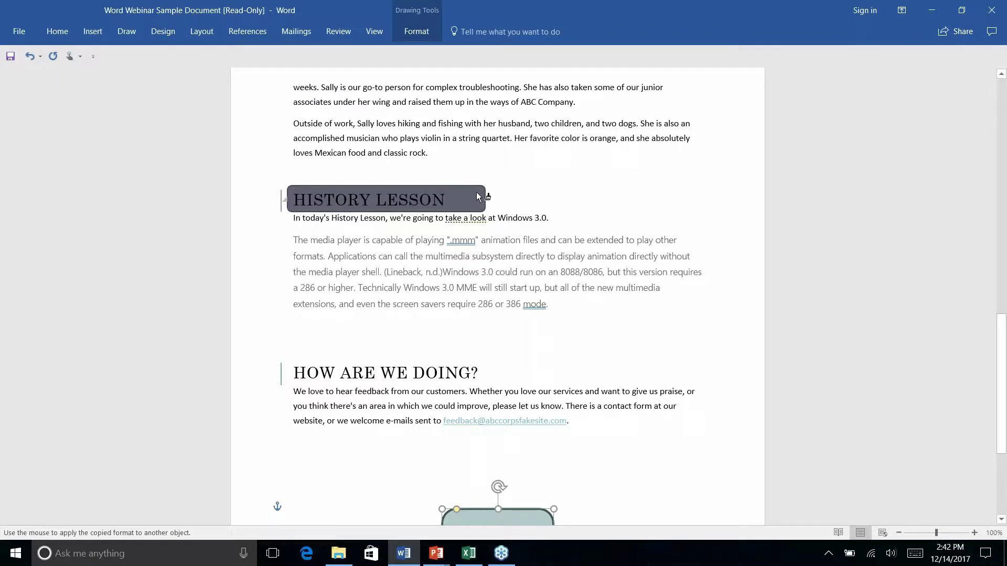
left_click(478, 197)
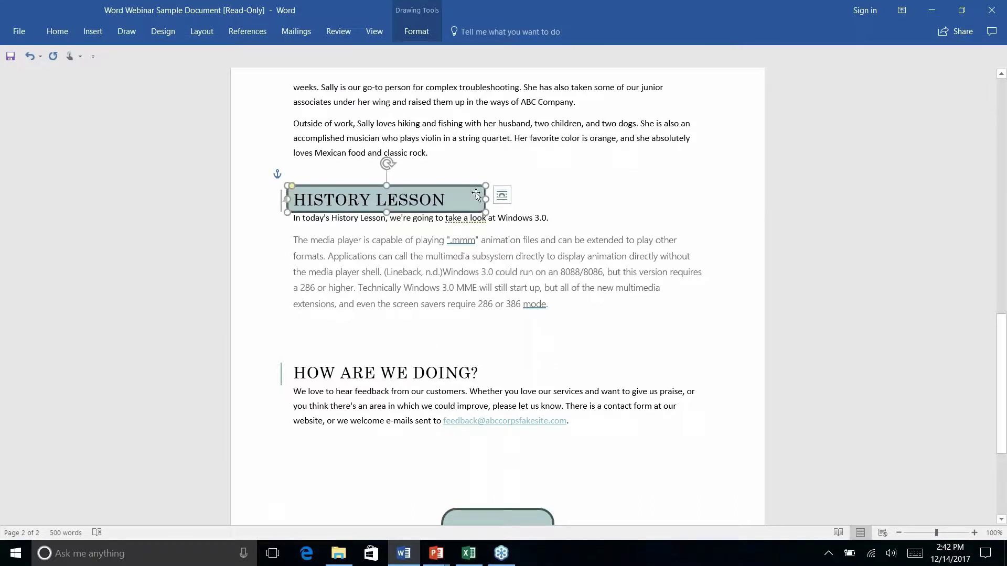
left_click(582, 200)
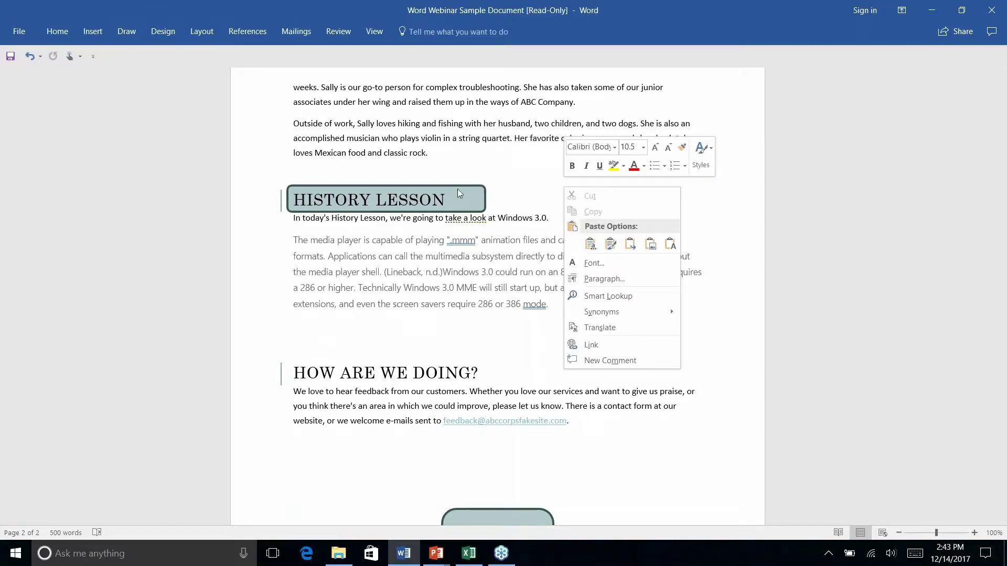
left_click(336, 477)
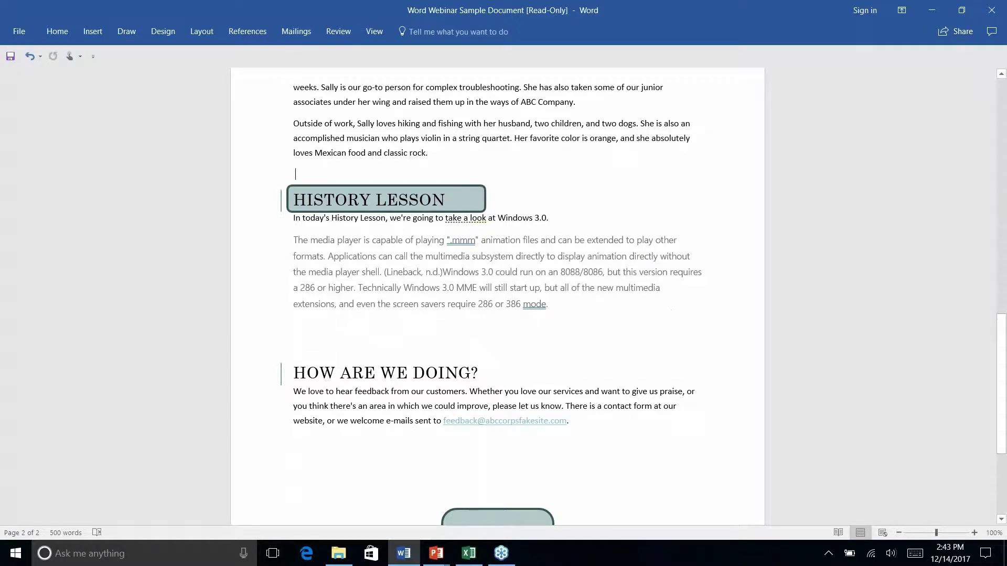
Compare the formatting of the History Lesson heading's shape with the address block's shape on page 2.
scroll(497, 315, "up", 2)
scroll(497, 314, "down", 4)
scroll(497, 294, "down", 1)
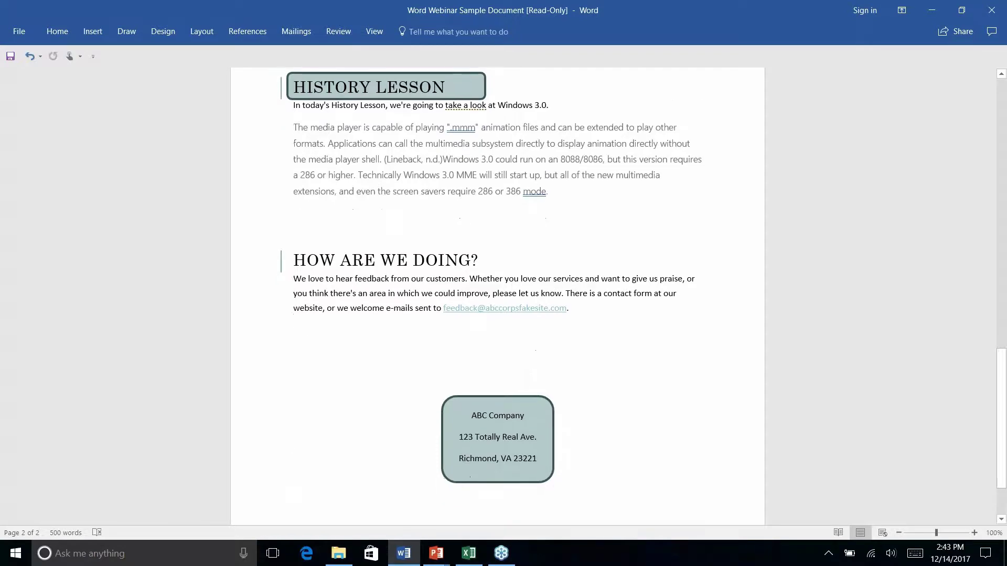
scroll(497, 294, "up", 3)
scroll(497, 294, "down", 1)
scroll(358, 451, "down", 3)
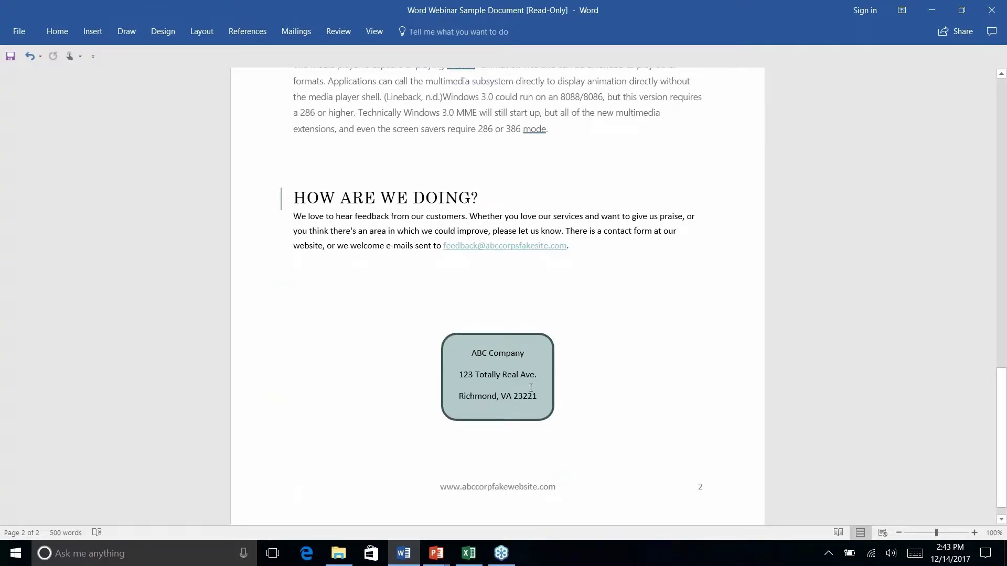
scroll(531, 388, "up", 6)
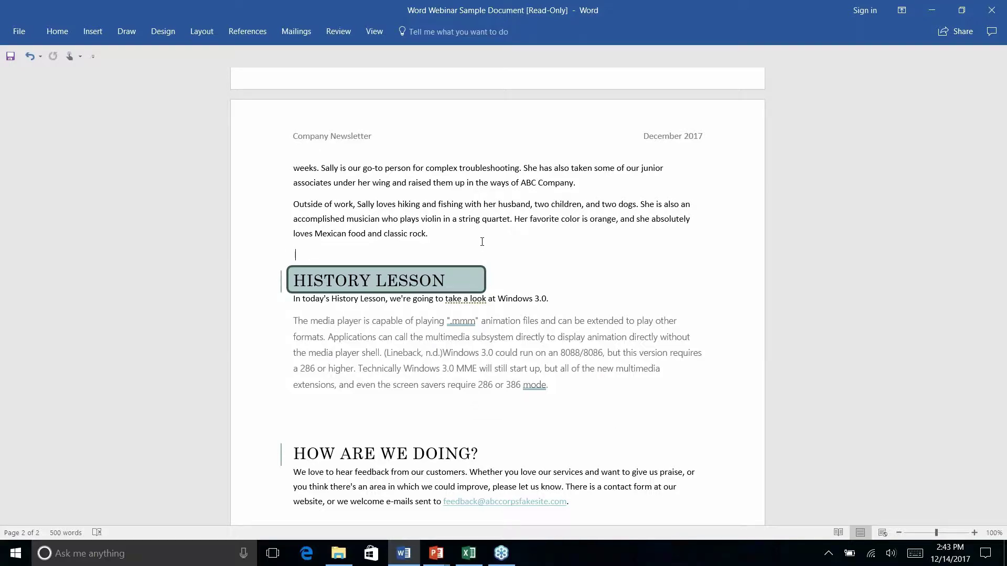
Switch to the PowerPoint slide show, advance to the Find & Replace 2.0 slide and return to Word.
key("alt+Tab")
key("Right")
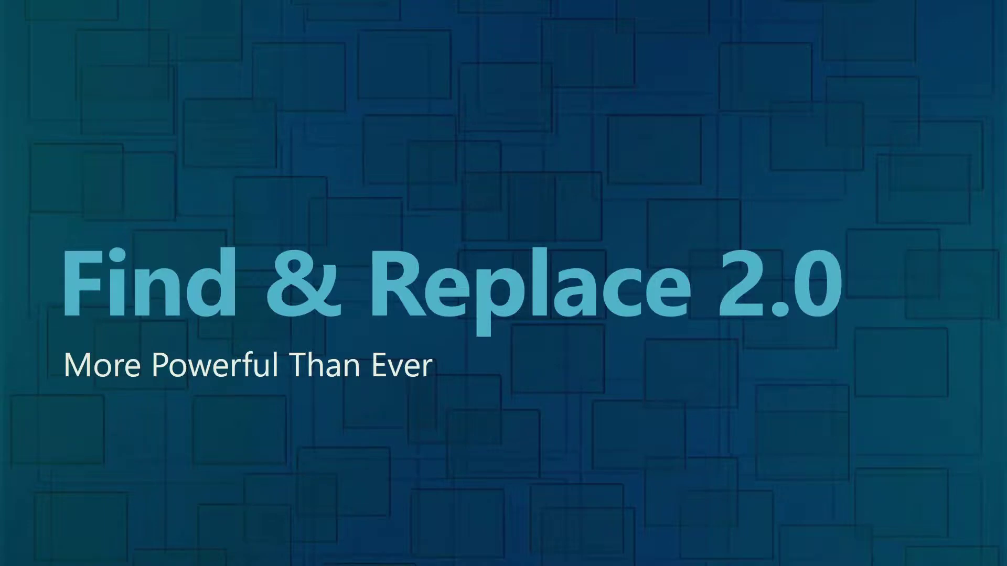
key("alt+Tab")
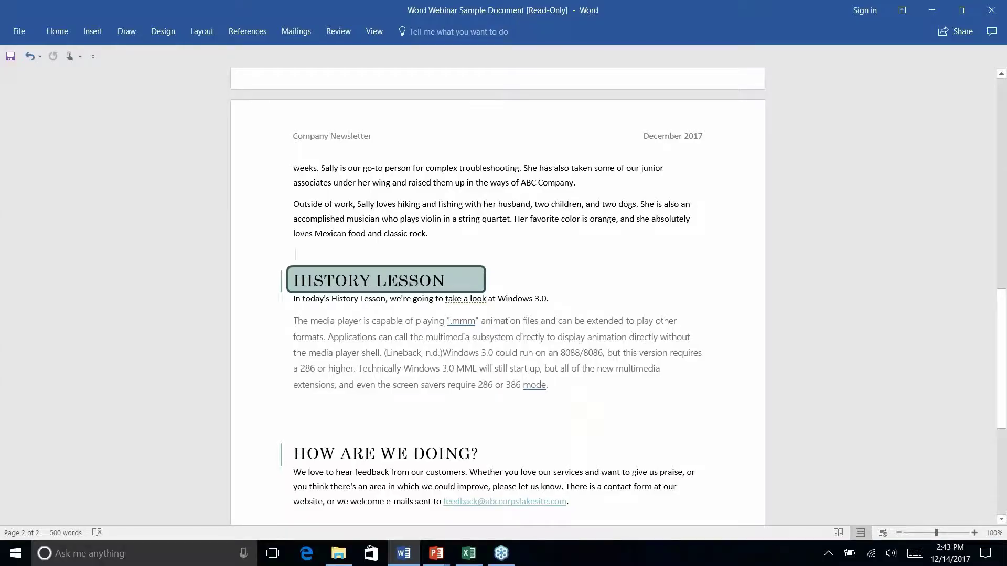
Return to the Introduction section on page 1 and open the Replace command of Find and Replace.
scroll(619, 242, "down", 4)
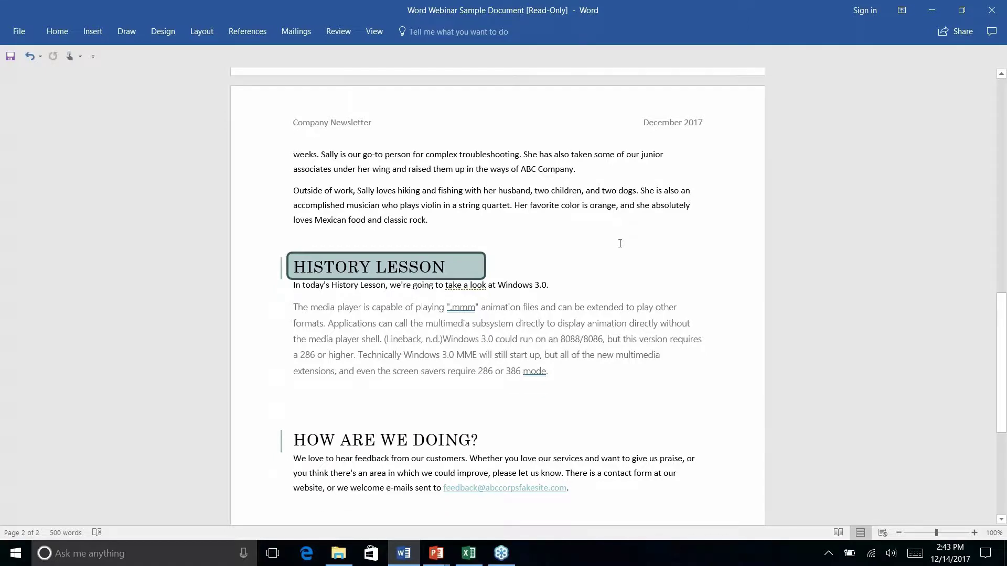
key("ctrl+Home")
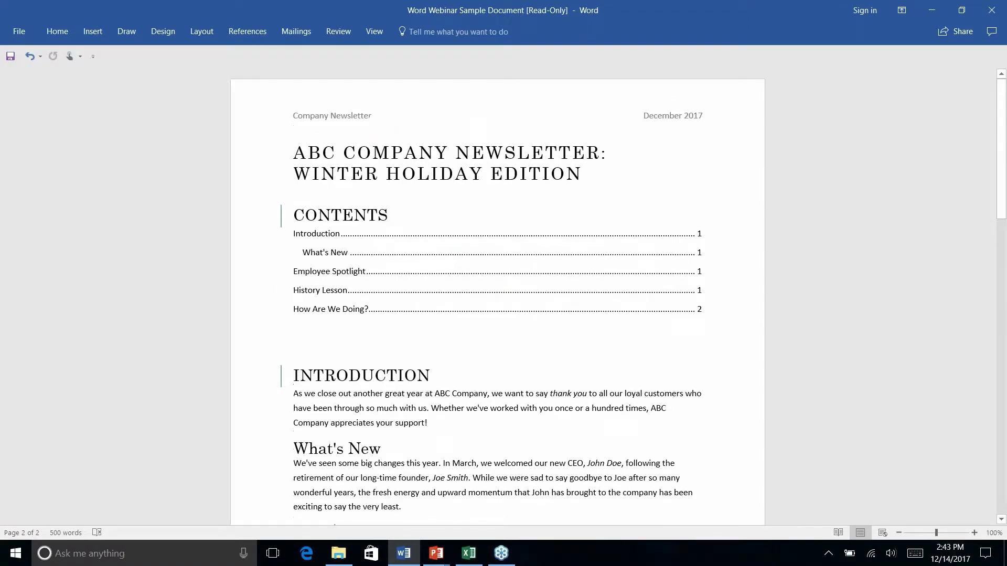
scroll(497, 294, "down", 5)
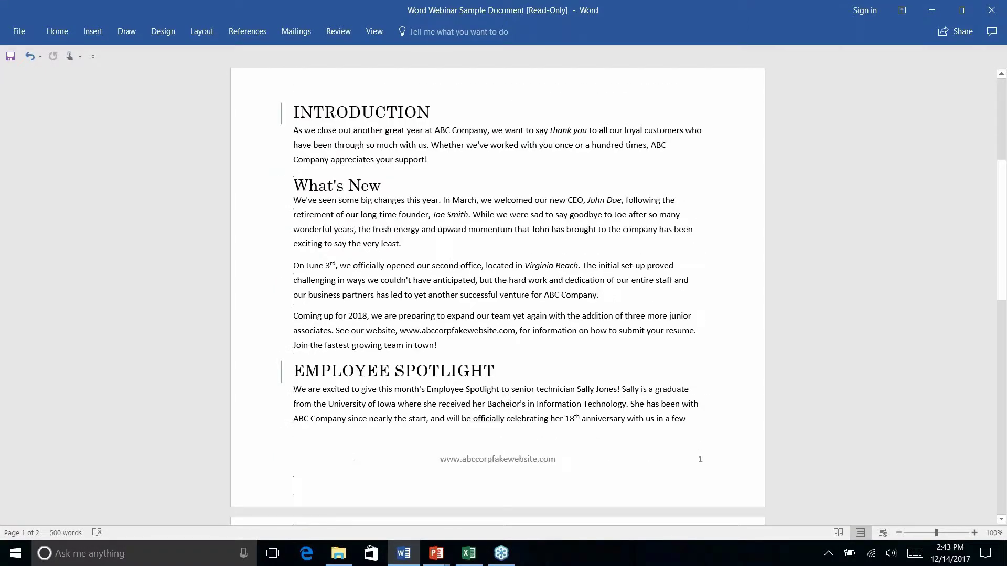
mouse_move(298, 115)
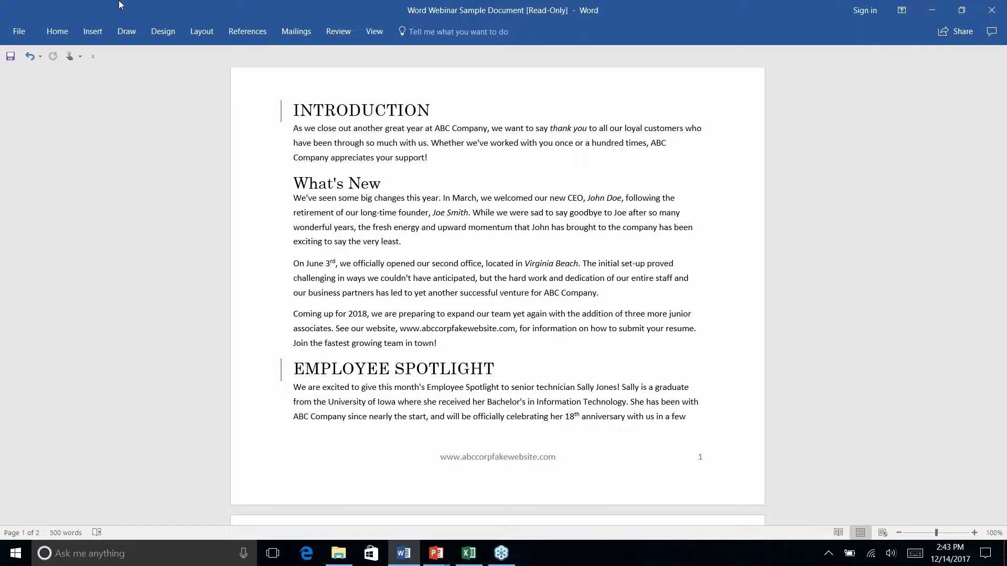
left_click(59, 34)
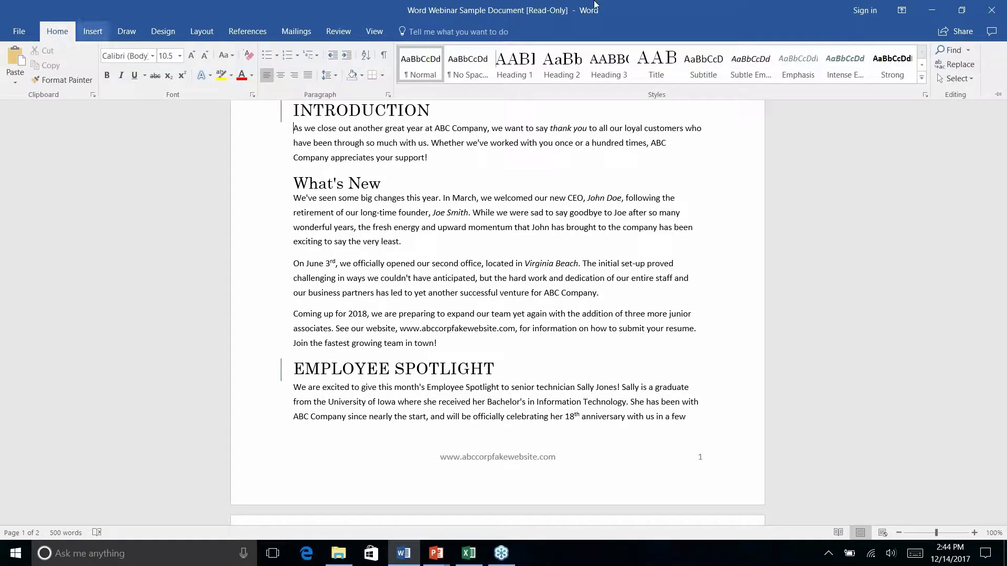
right_click(953, 70)
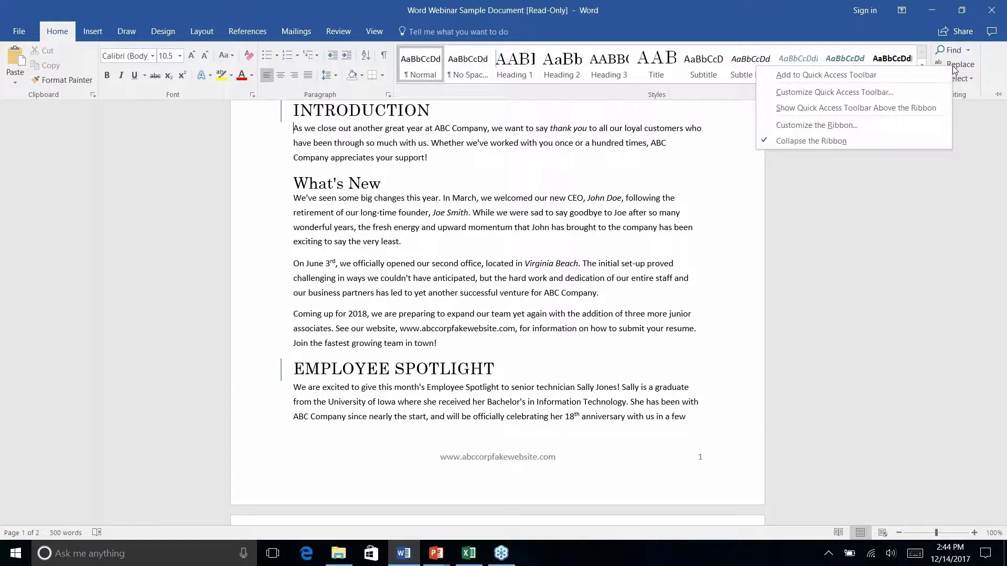
left_click(958, 65)
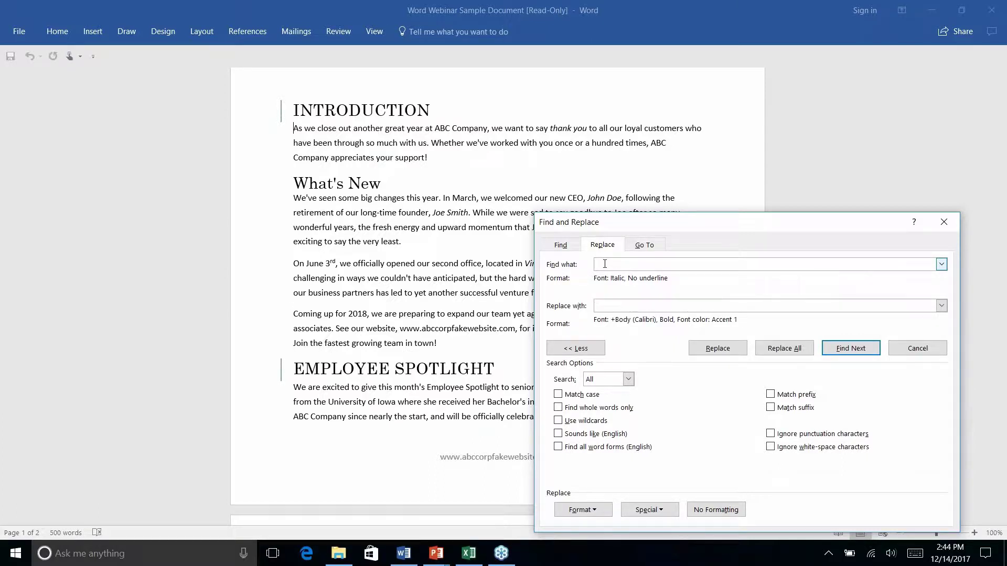
Set the font style of the text to find to Italic, without entering any search text.
left_click(569, 247)
left_click(602, 245)
left_click(616, 265)
left_click(599, 507)
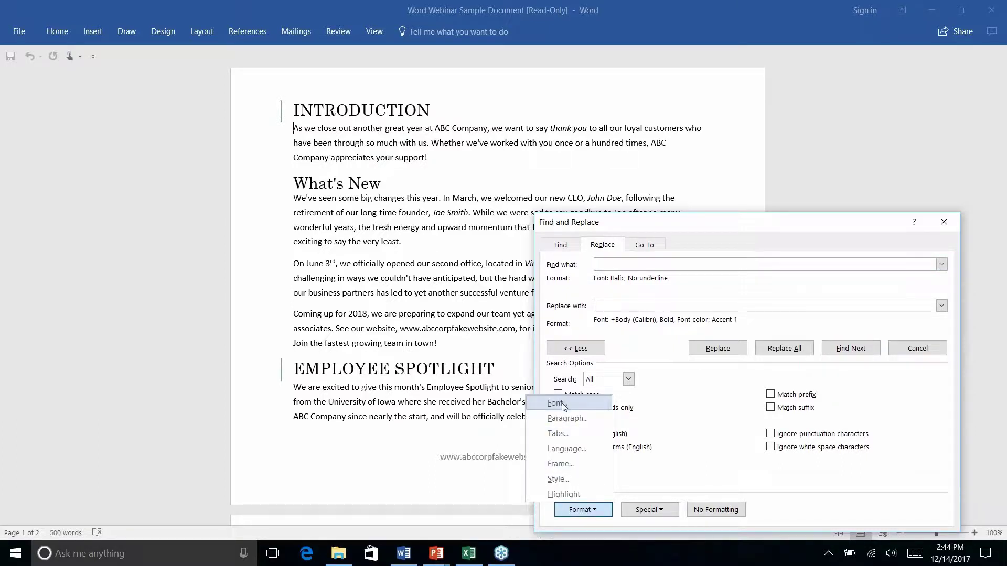
left_click(557, 403)
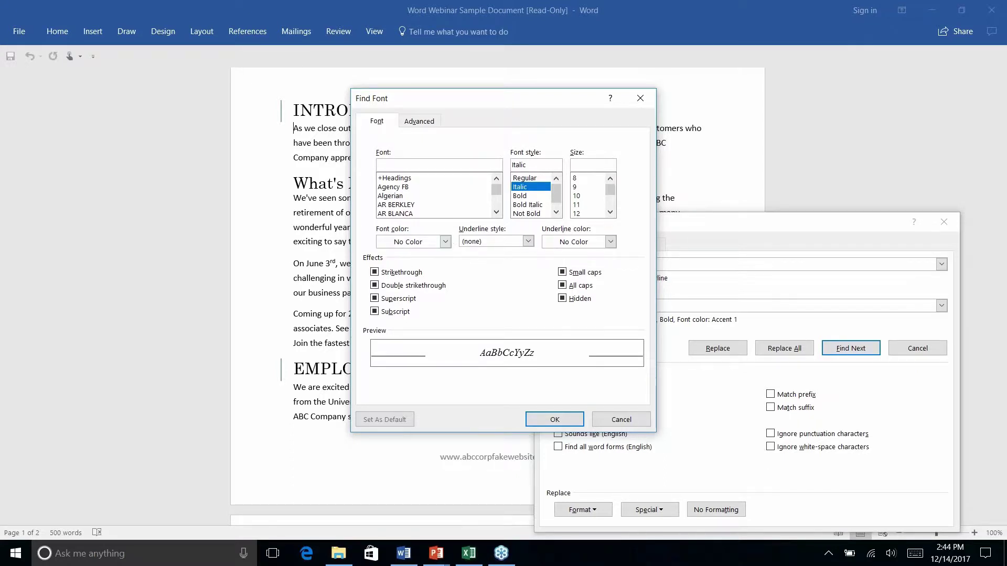
left_click(525, 190)
left_click(560, 419)
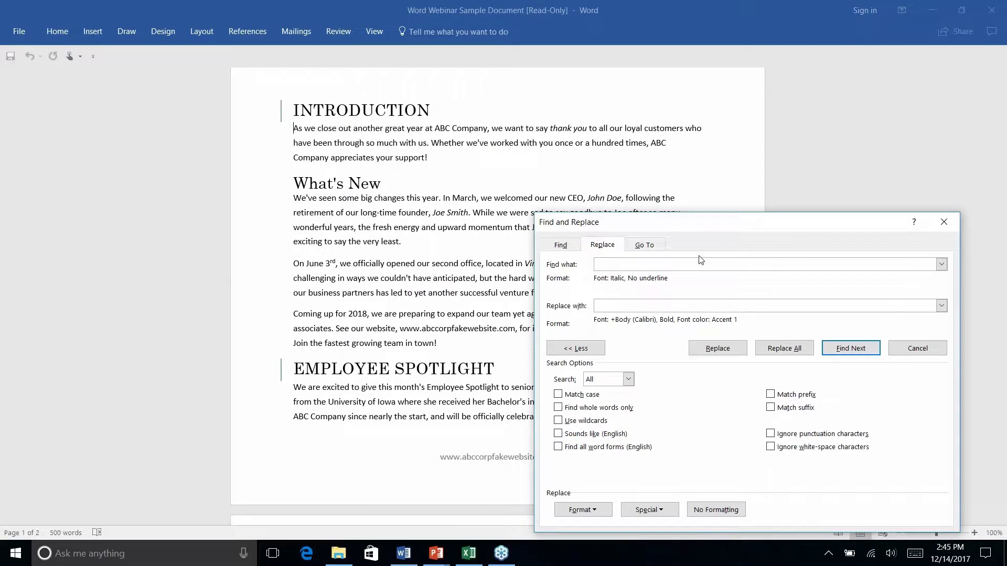
Set the replacement formatting to a Bold font style with a dark green Accent 2 theme font color, leaving the replacement text empty.
left_click(620, 305)
left_click(571, 511)
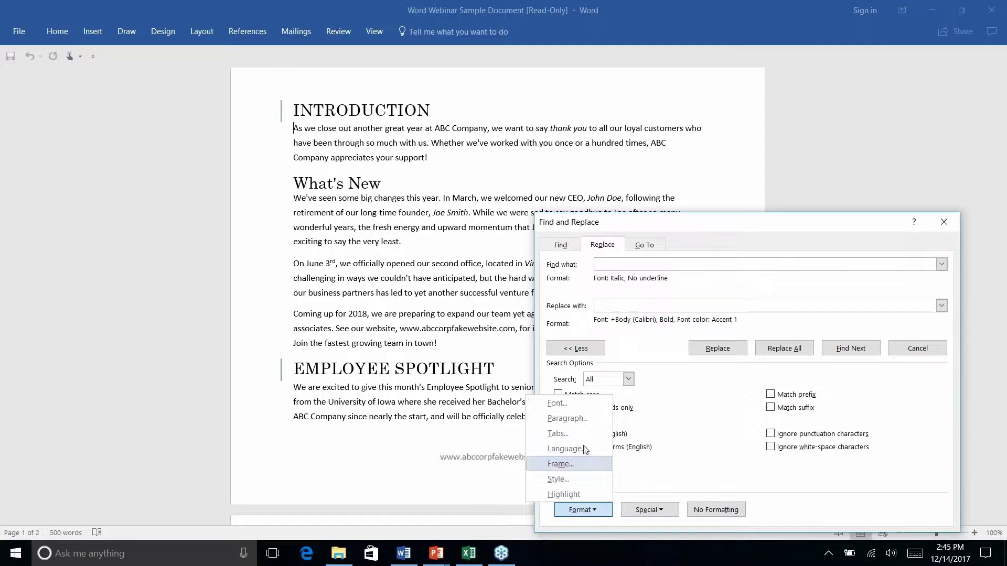
left_click(557, 404)
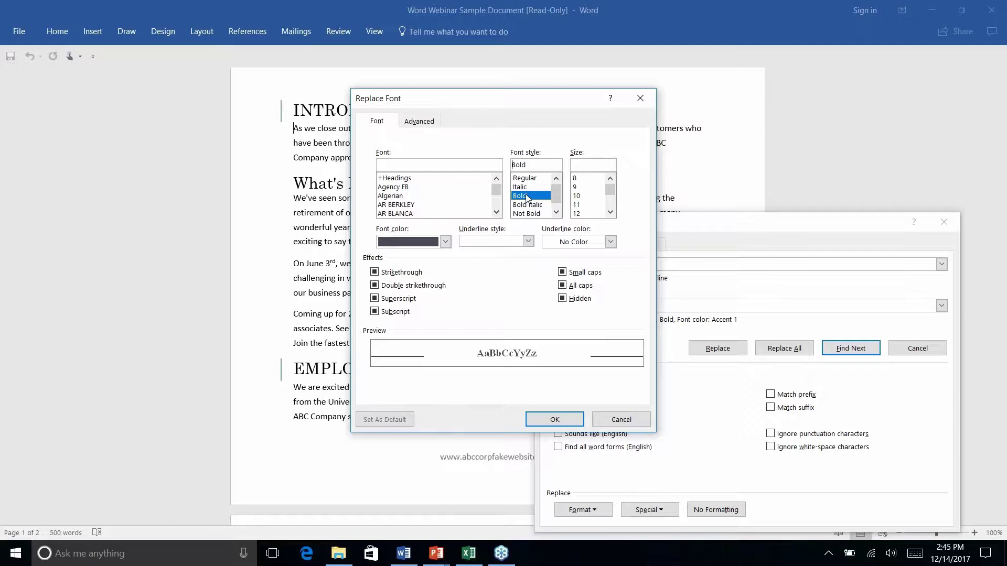
left_click(445, 242)
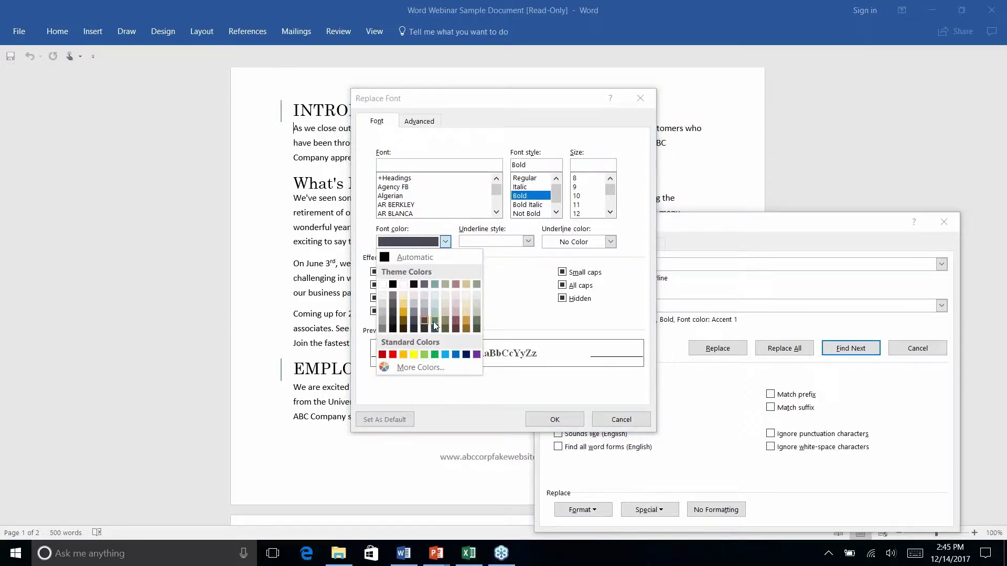
left_click(435, 321)
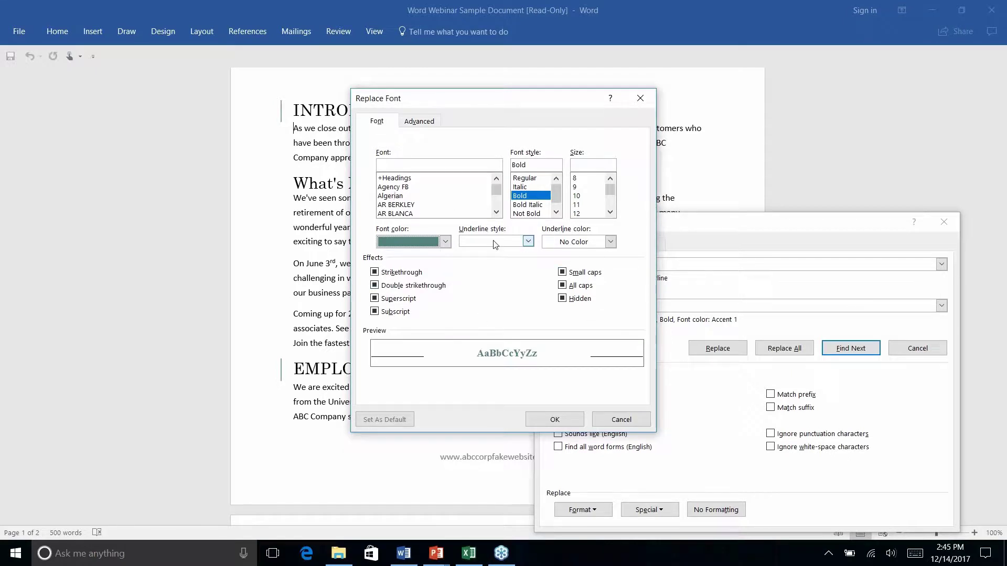
left_click(554, 420)
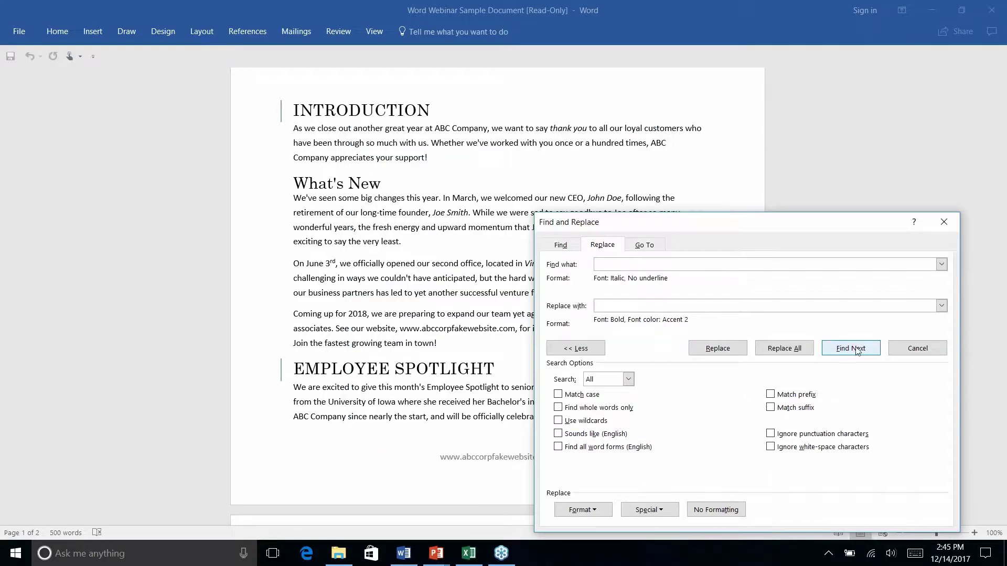
Replace the formatting of the italic "thank you" in the Introduction, replace all remaining italic matches and close Find and Replace.
left_click(851, 348)
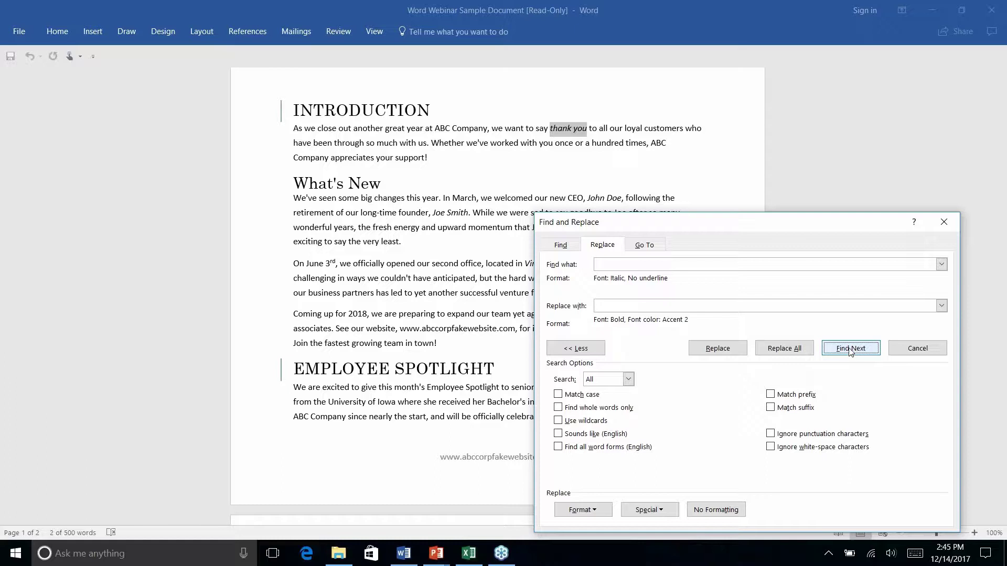
left_click(717, 349)
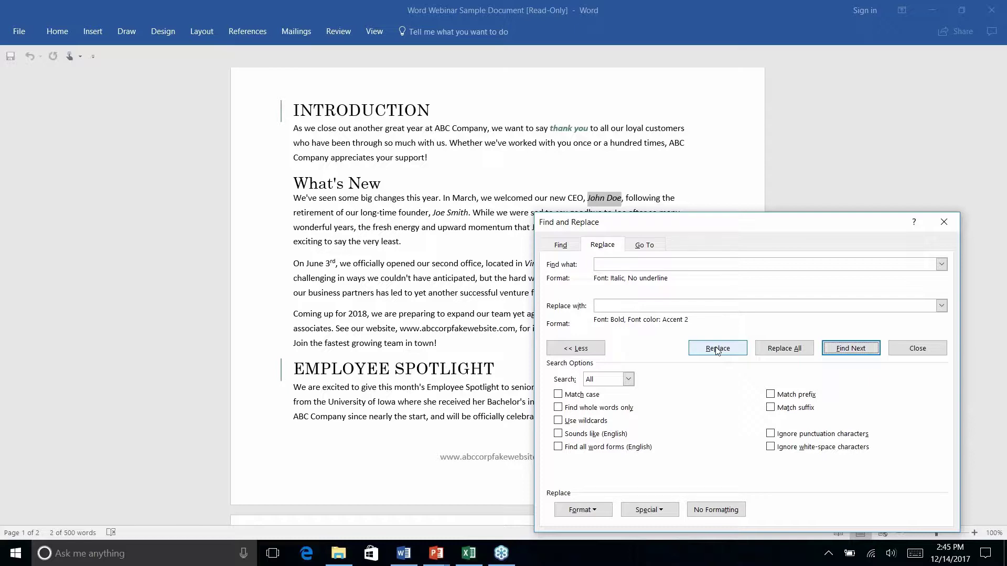
left_click(784, 349)
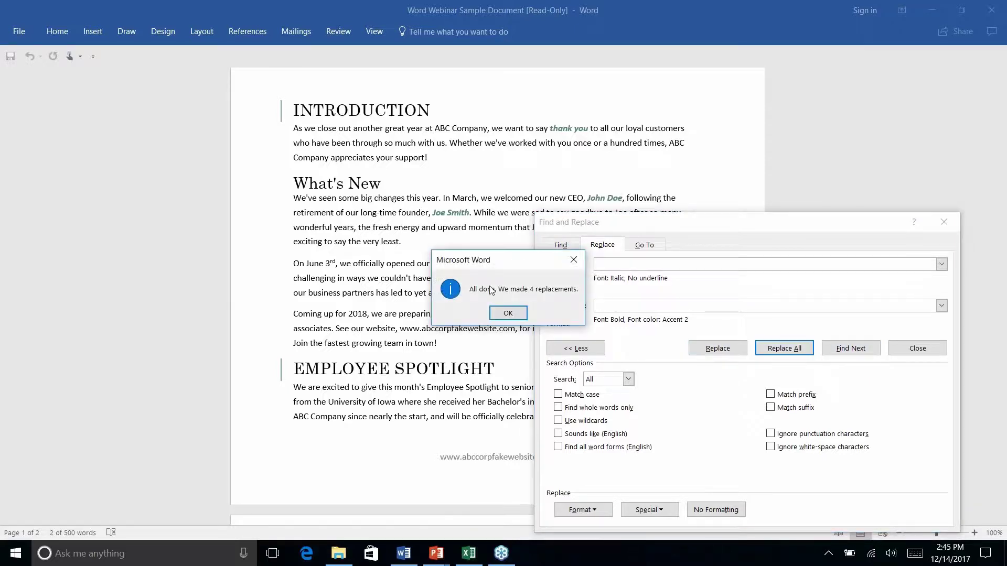
left_click(503, 315)
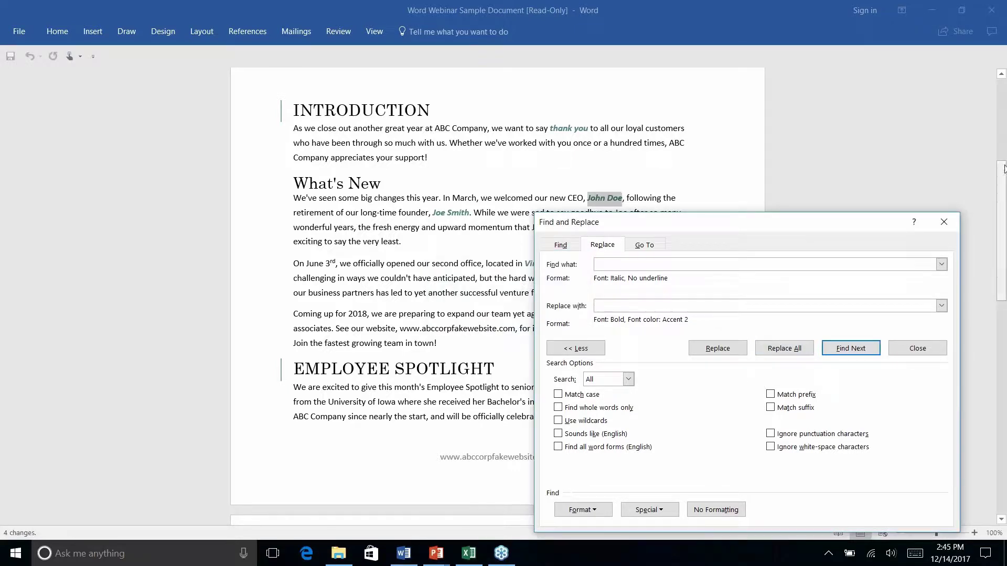
left_click(944, 222)
left_click(682, 196)
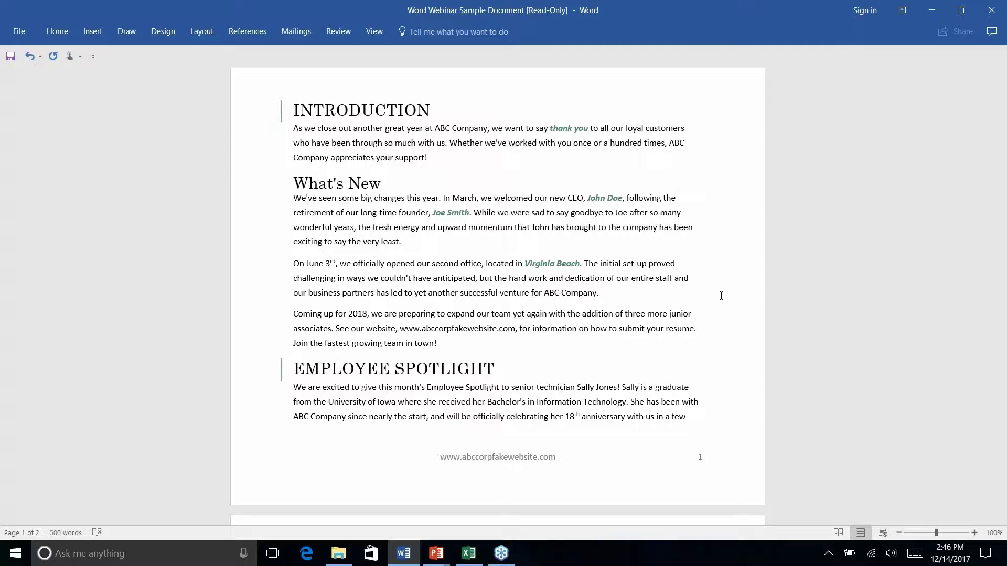
Switch to the PowerPoint slide show, advance to the AutoCorrect slide and return to Word.
key("alt+Tab")
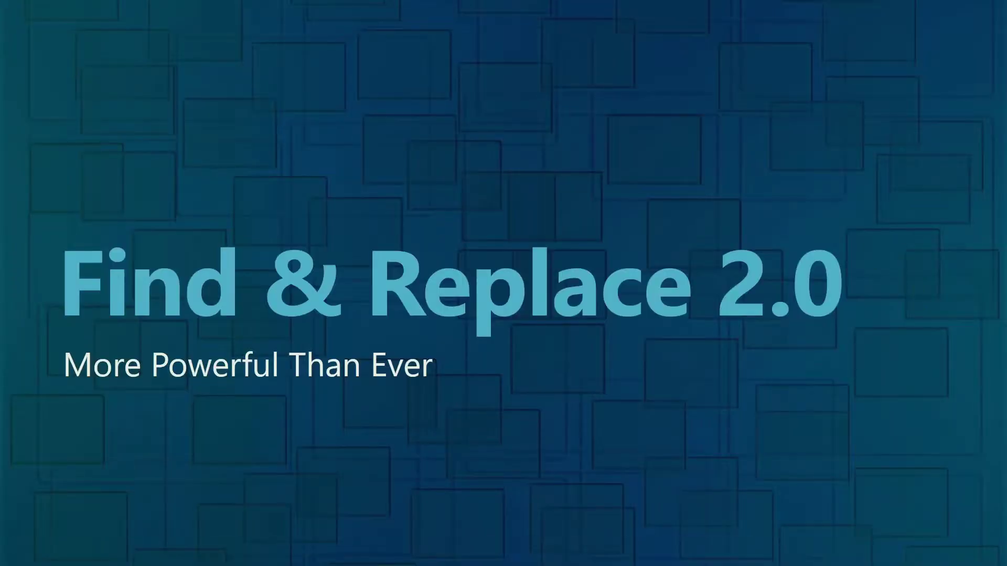
key("Right")
key("alt+Tab")
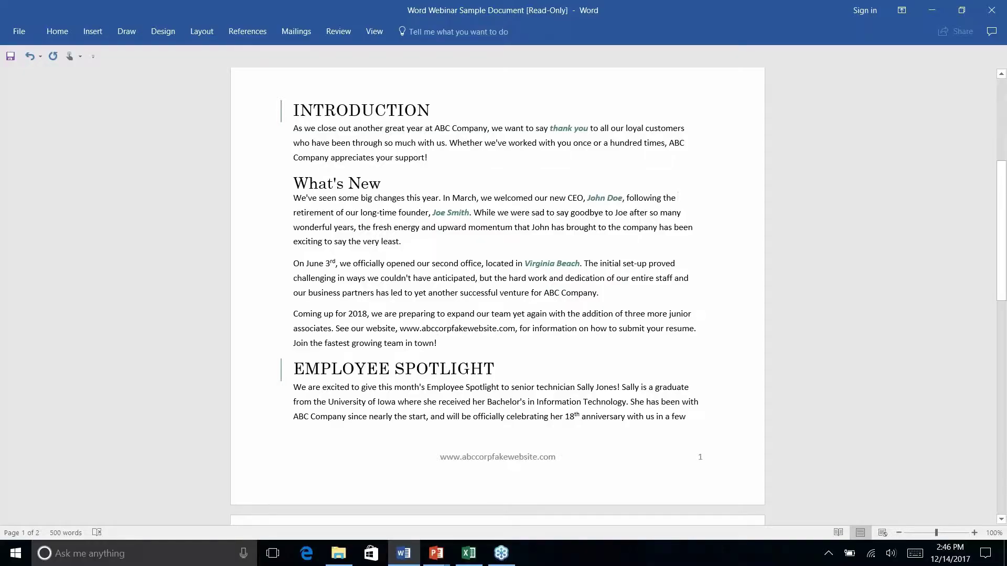
key("alt+Tab")
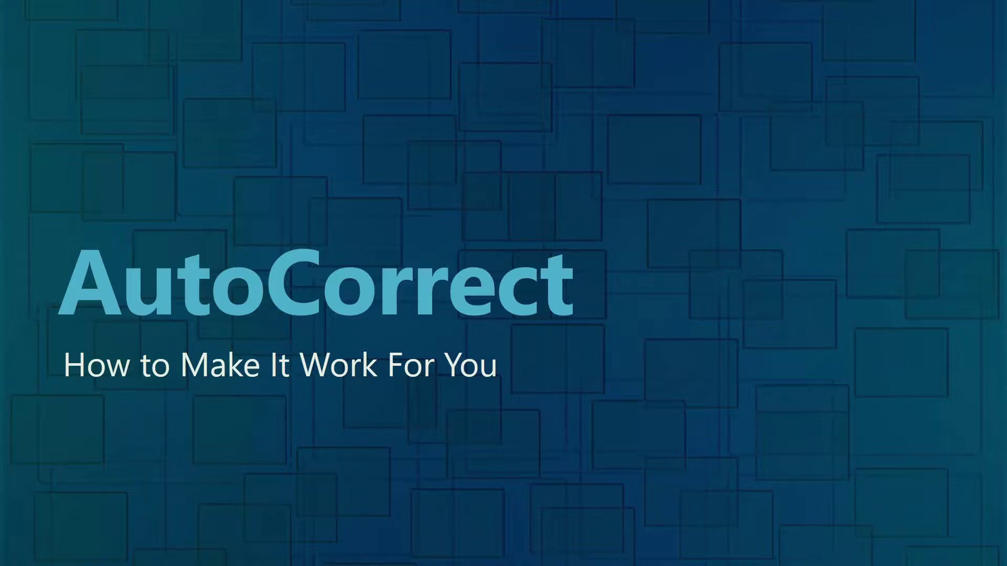
key("alt+Tab")
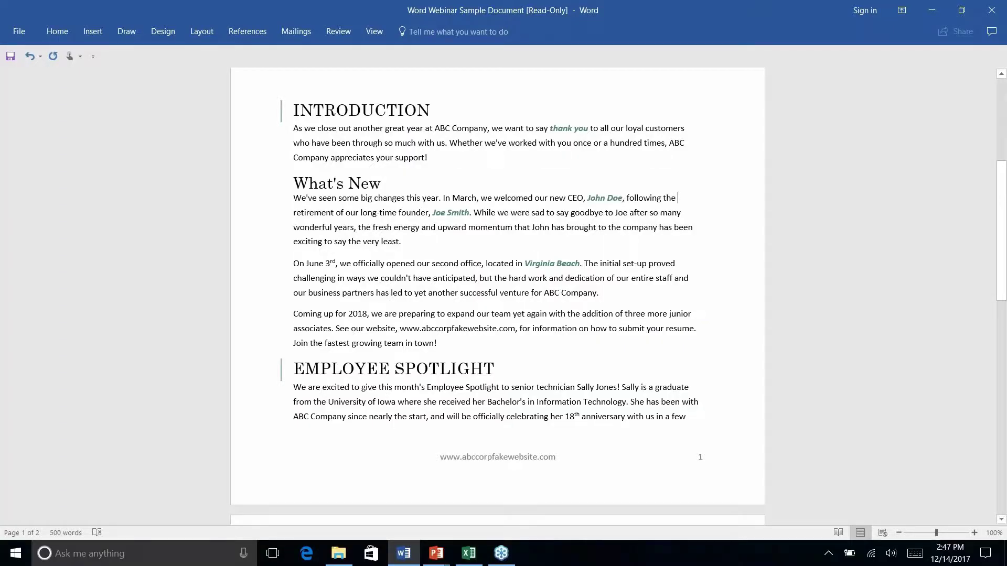
Misspell "anticipated" as "anticiated" in the second paragraph under What's New.
left_click(398, 264)
left_click(454, 278)
key("Delete")
left_click(573, 292)
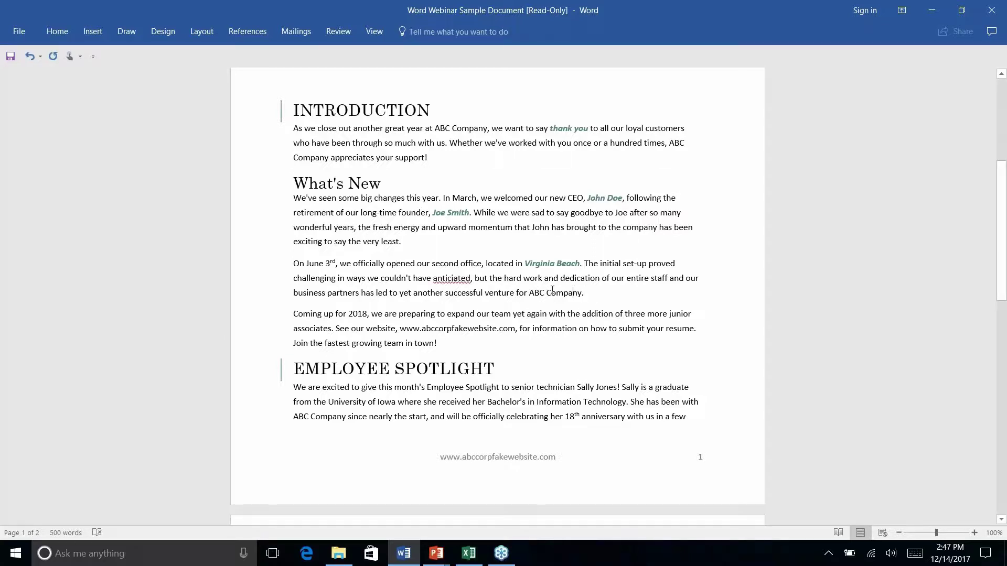
View the spelling suggestion for "anticiated" and its AutoCorrect Options, and close them without changes.
right_click(454, 278)
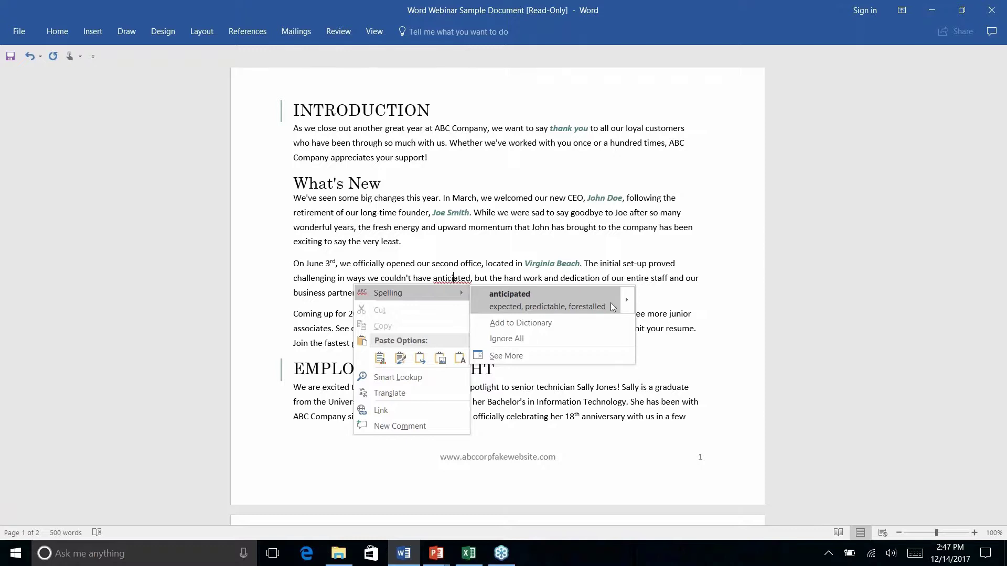
mouse_move(629, 303)
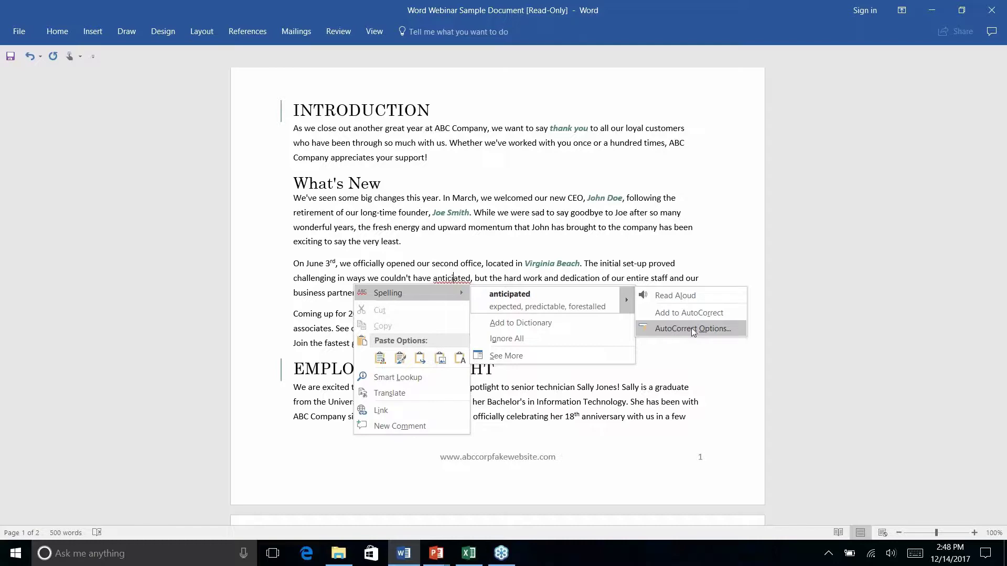
left_click(692, 327)
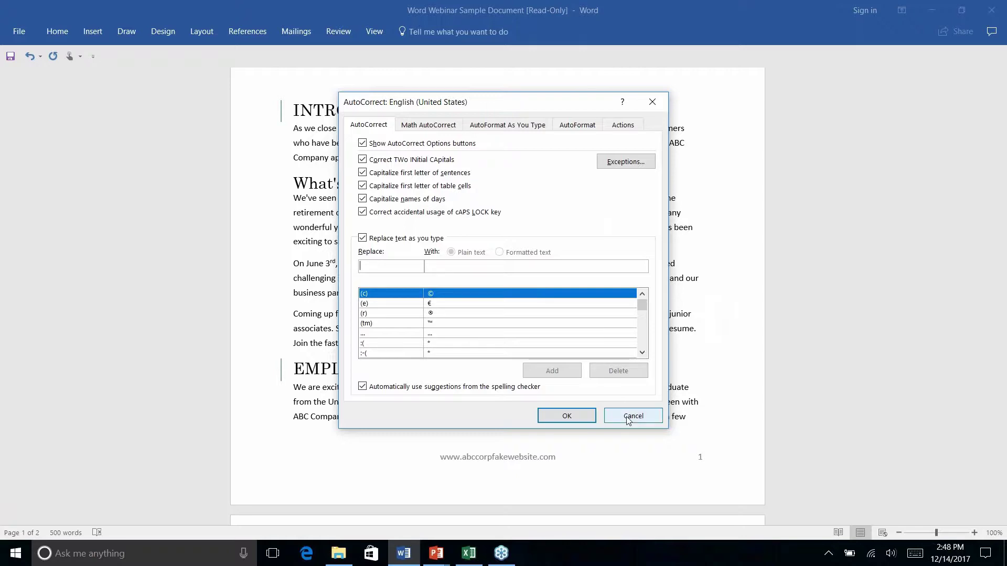
left_click(628, 420)
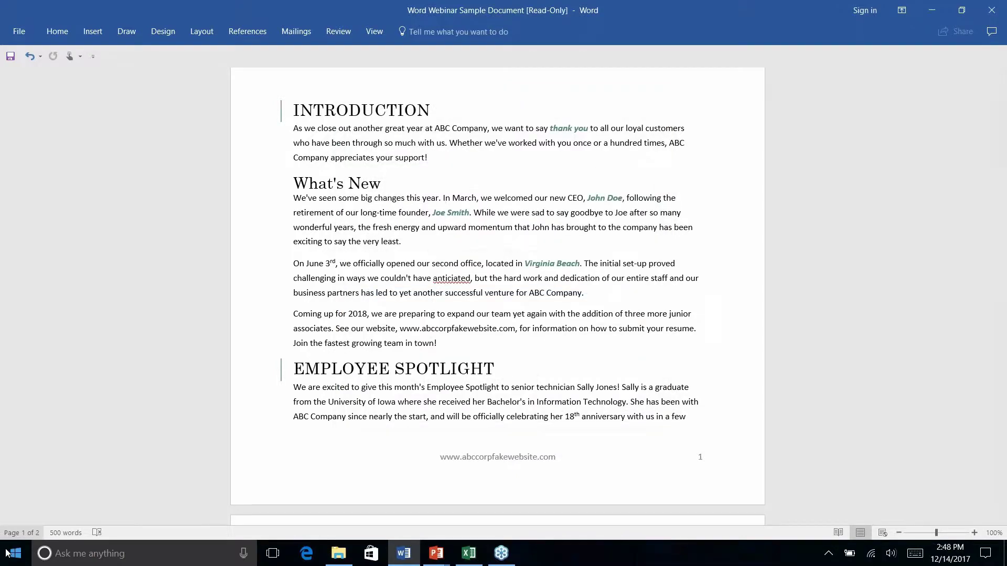
Open the Proofing page of Word Options and review the spelling and grammar correction settings.
left_click(23, 33)
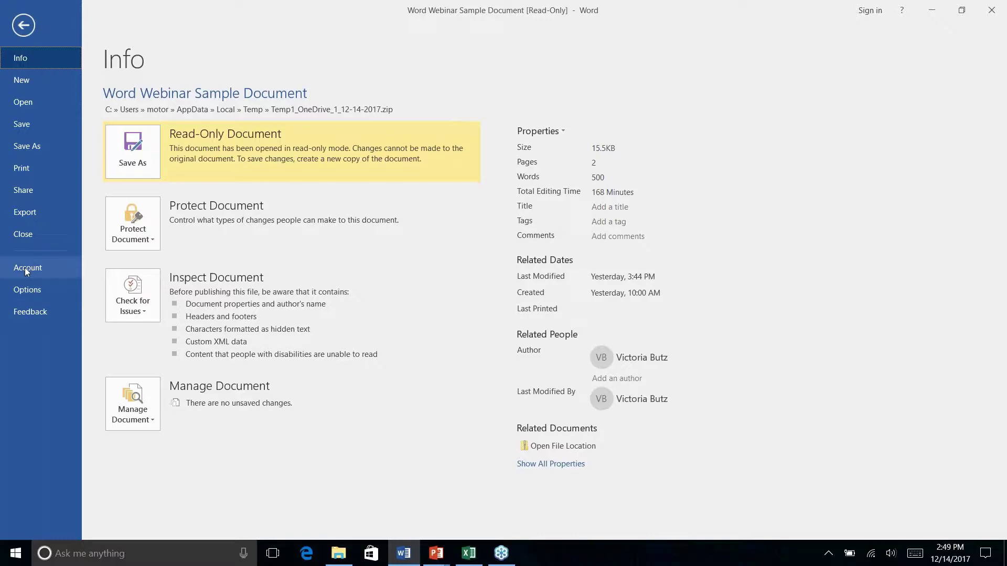
left_click(30, 292)
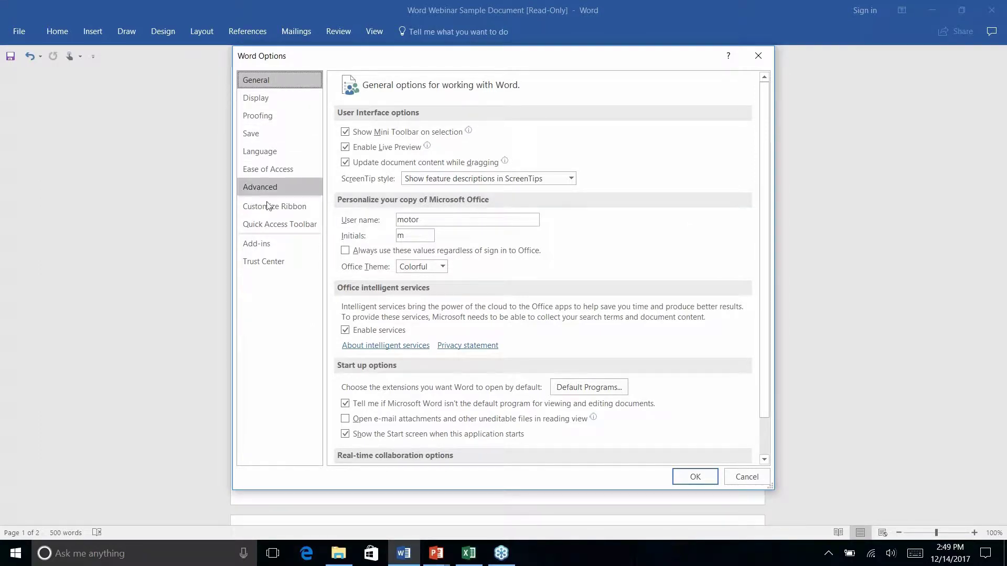
left_click(265, 119)
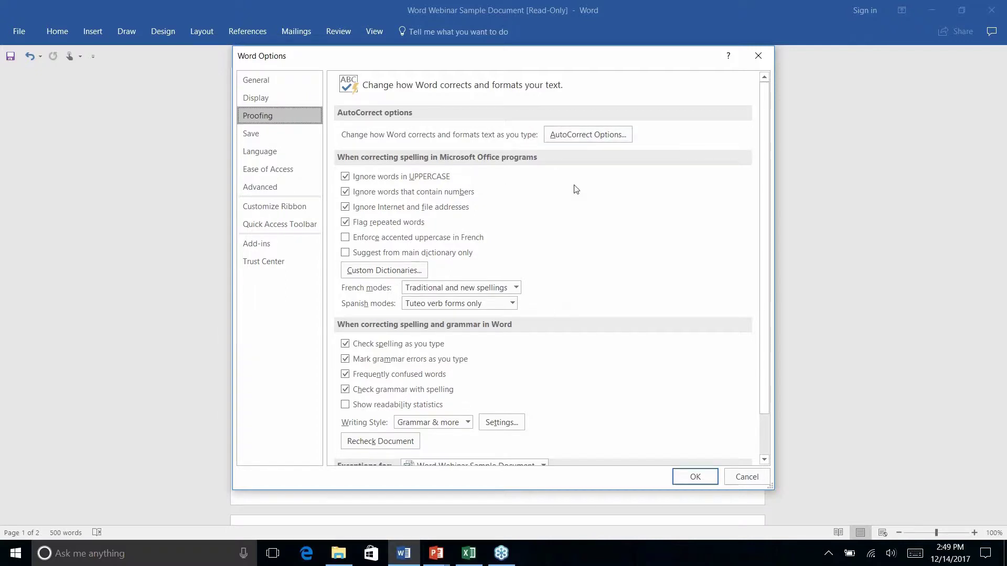
scroll(575, 189, "down", 3)
scroll(575, 189, "up", 3)
scroll(546, 203, "down", 2)
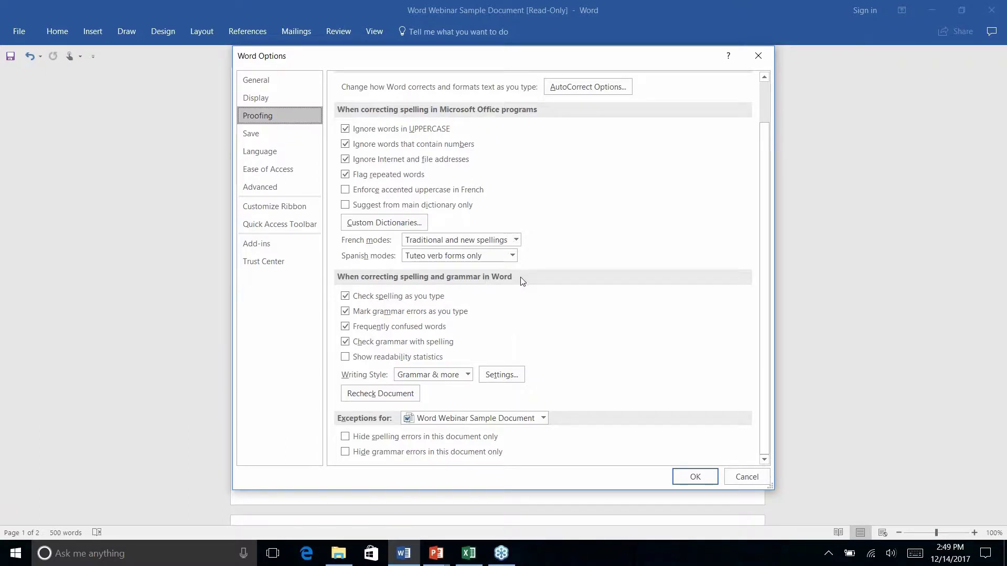
scroll(523, 282, "up", 2)
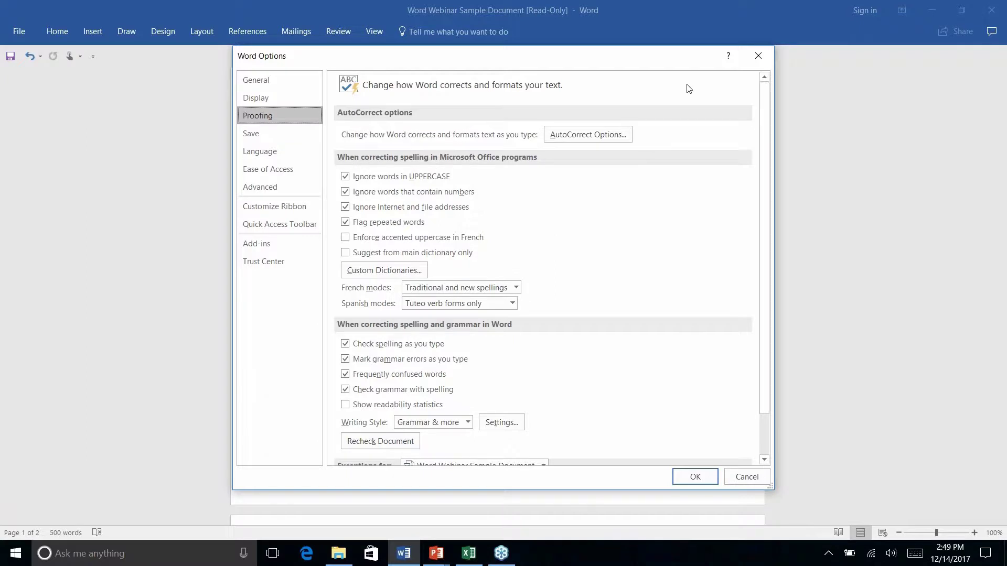
Examine the AutoCorrect replacement list and the First Letter and INitial CAps exceptions, leaving the exceptions unchanged.
left_click(604, 134)
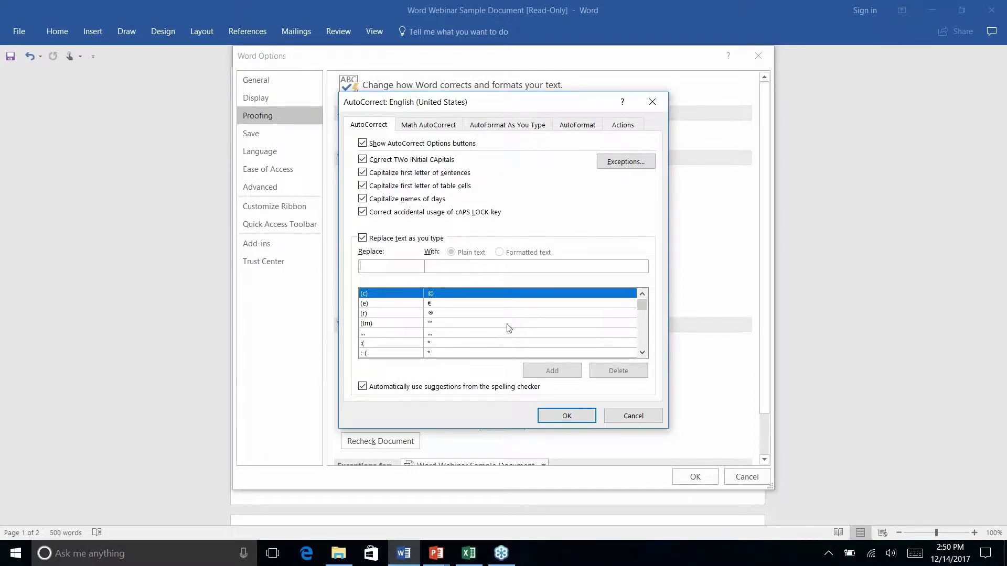
left_click_drag(643, 305, 644, 322)
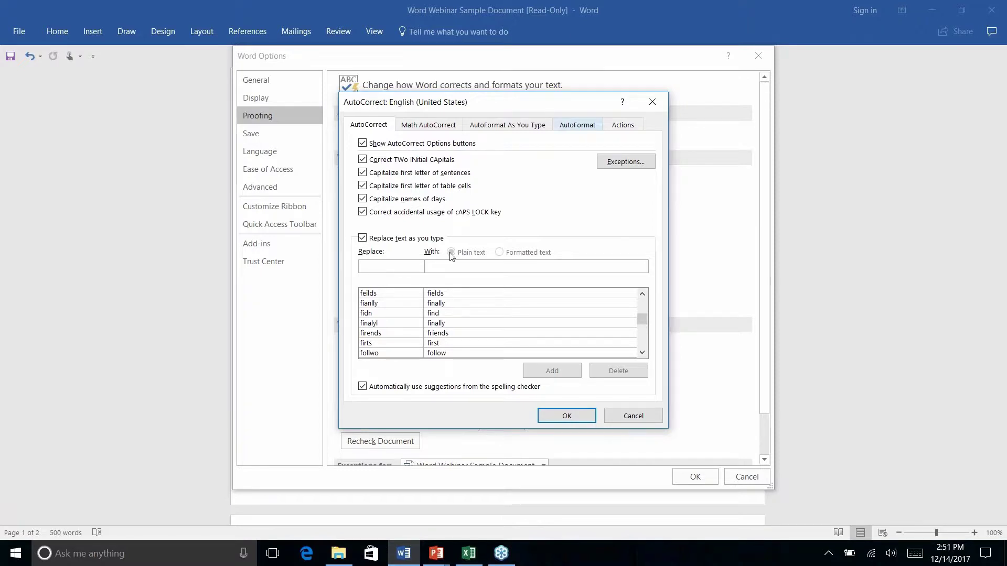
left_click(617, 167)
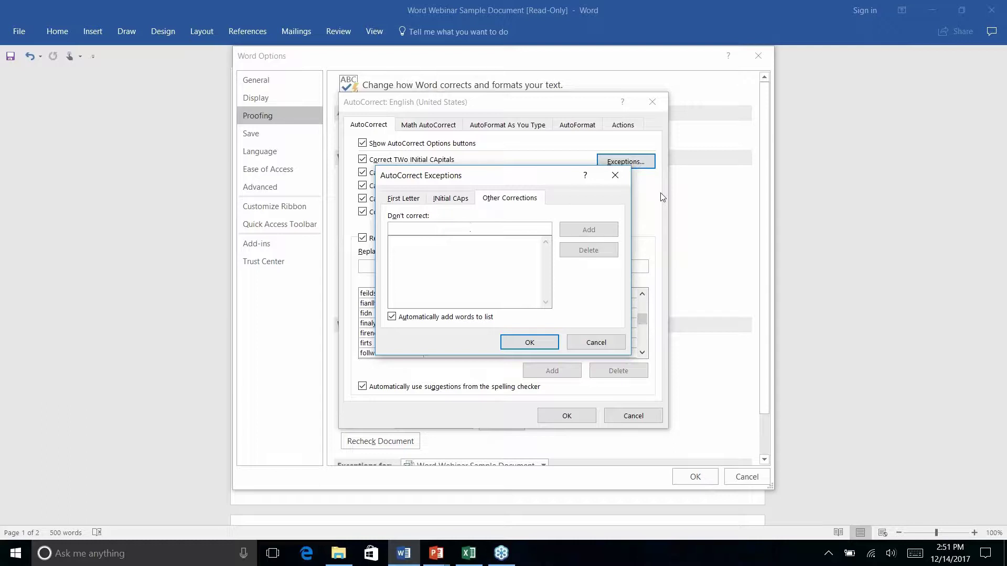
left_click(413, 199)
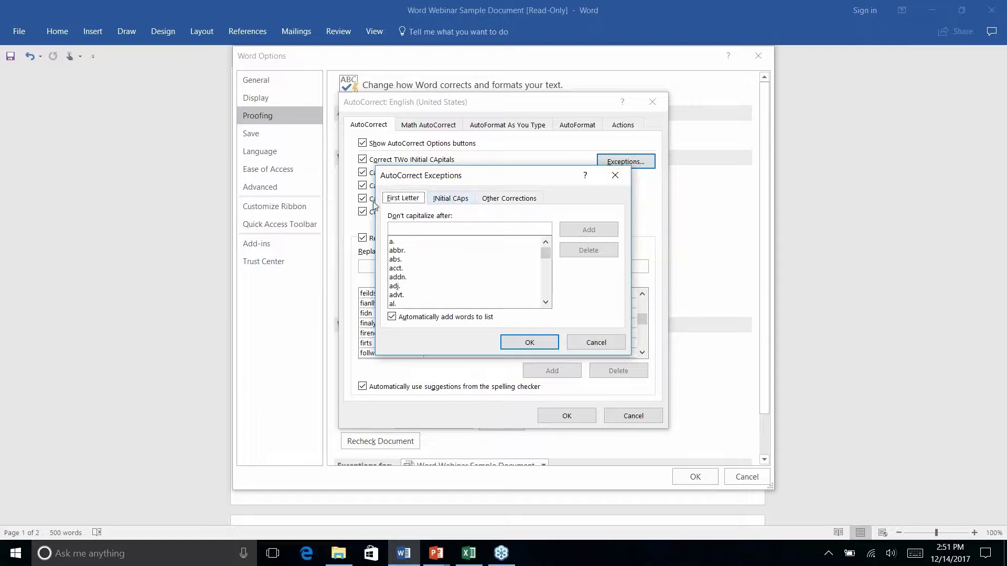
left_click(449, 202)
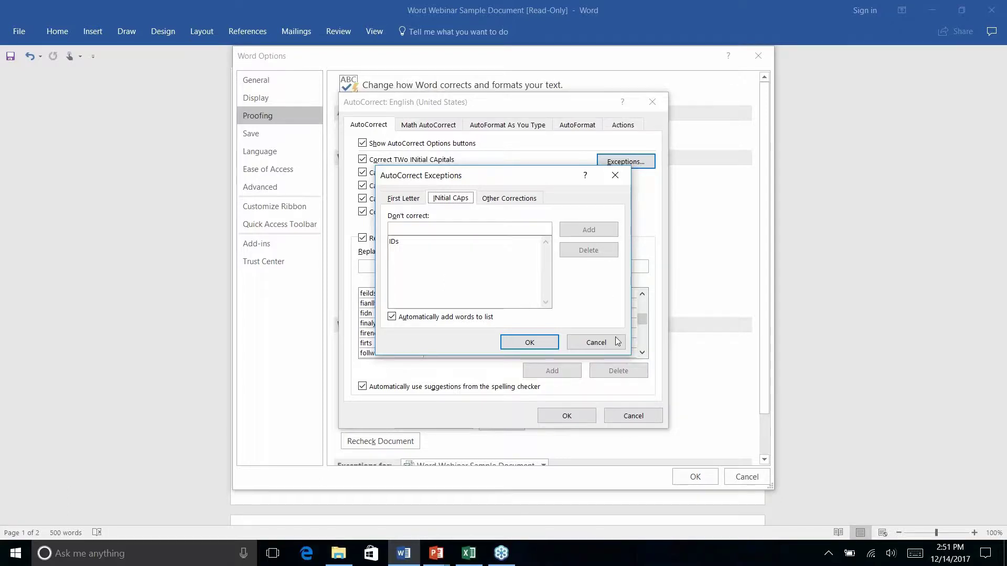
left_click(595, 342)
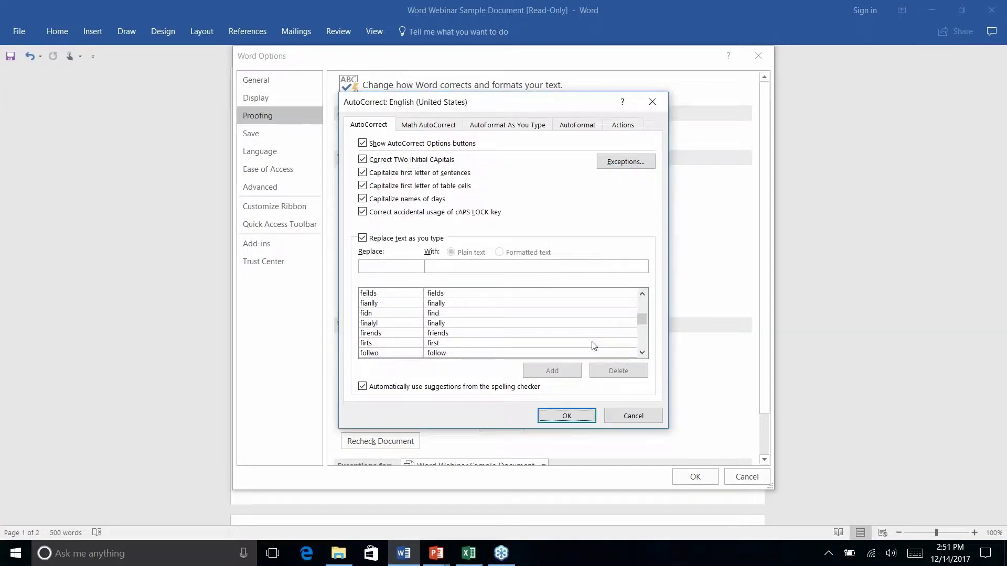
Review the AutoFormat As You Type settings and close the AutoCorrect and Word Options dialogs without changes.
left_click(509, 130)
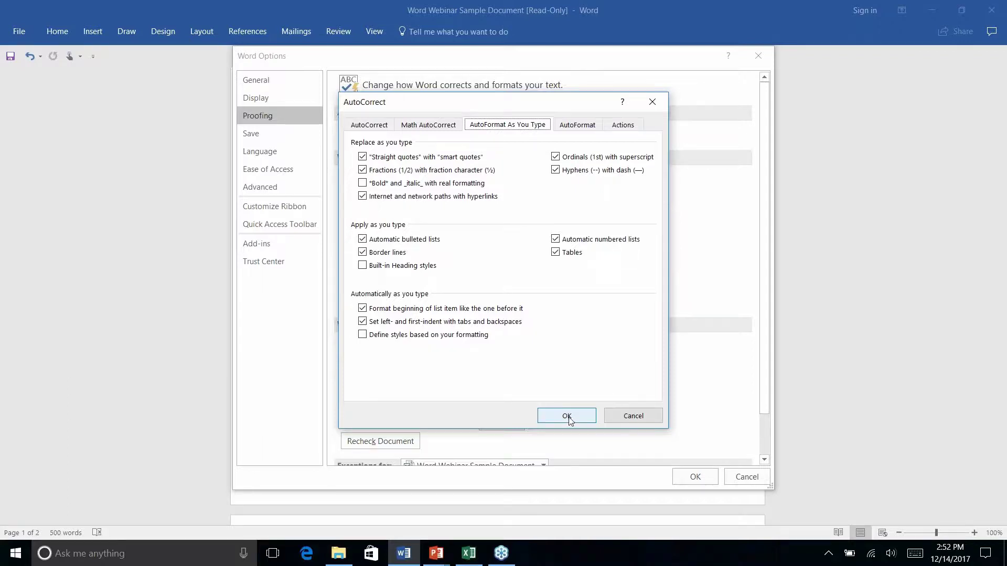
left_click(633, 415)
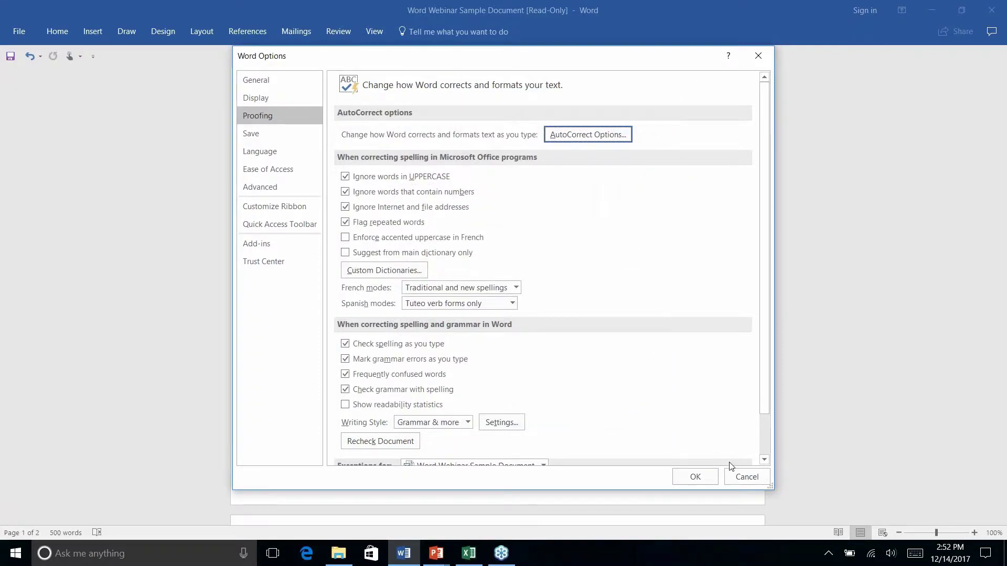
left_click(744, 477)
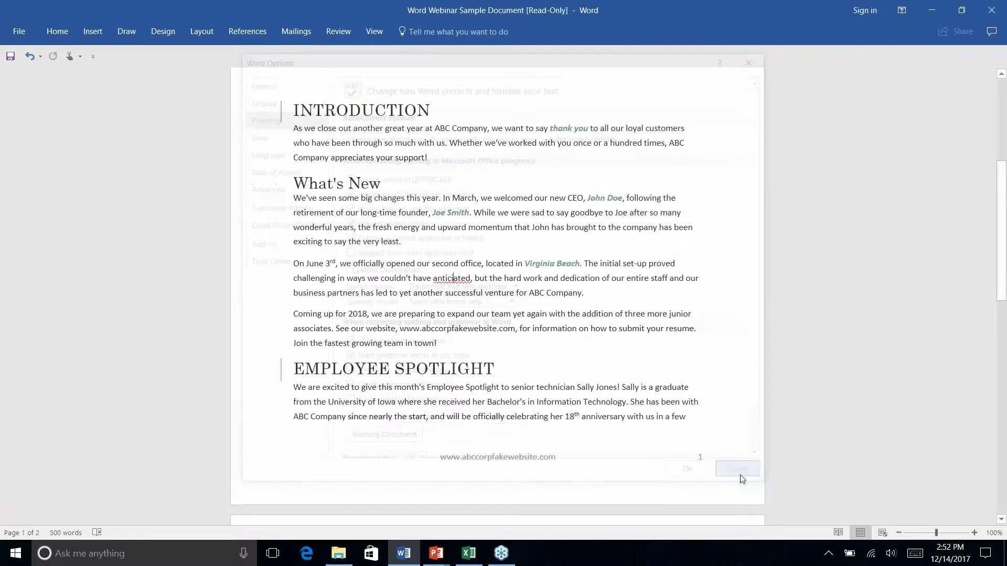
Apply the Normal style to the linked e-mail address at the end of the How Are We Doing? paragraph to remove its hyperlink formatting.
scroll(572, 338, "down", 10)
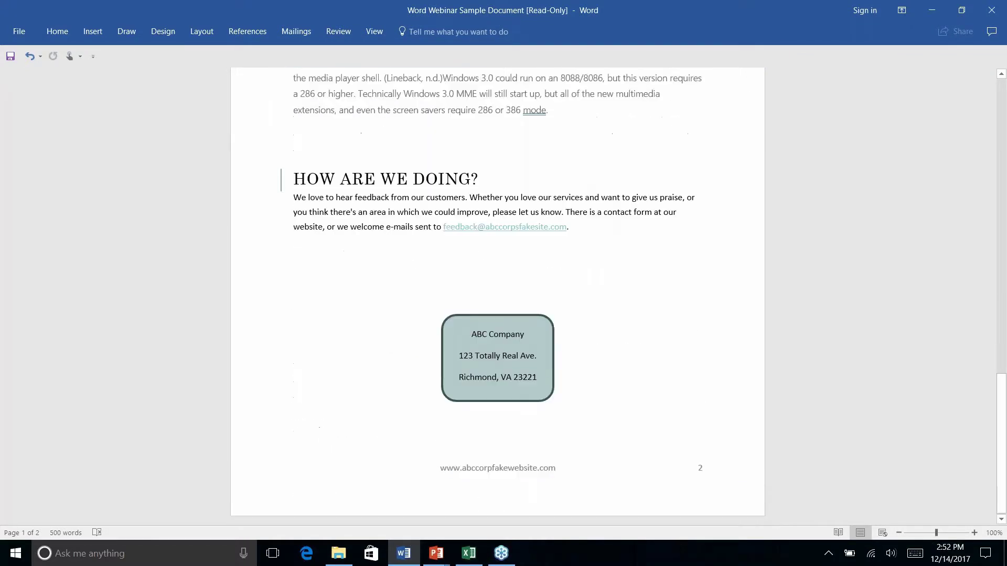
scroll(572, 338, "up", 2)
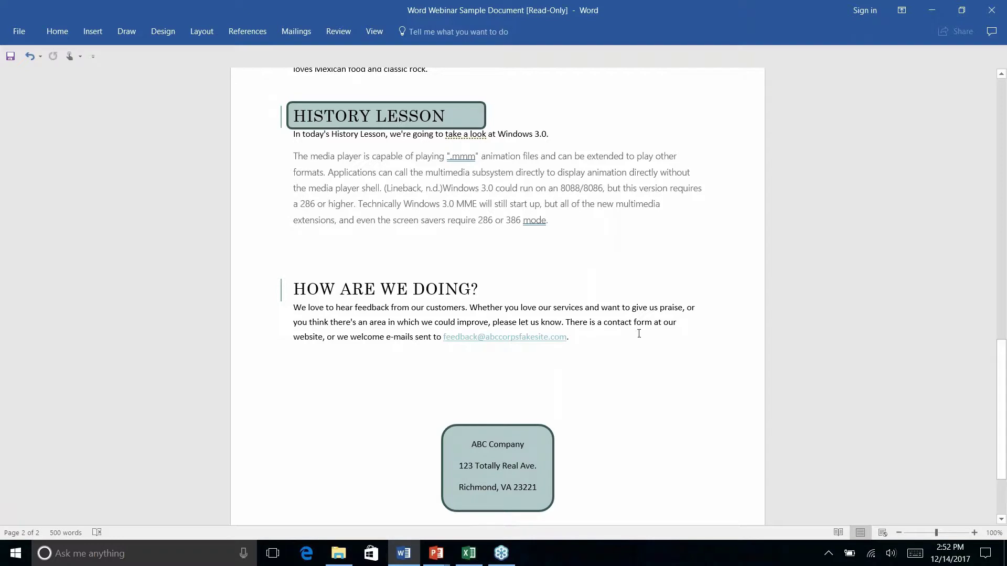
left_click(58, 31)
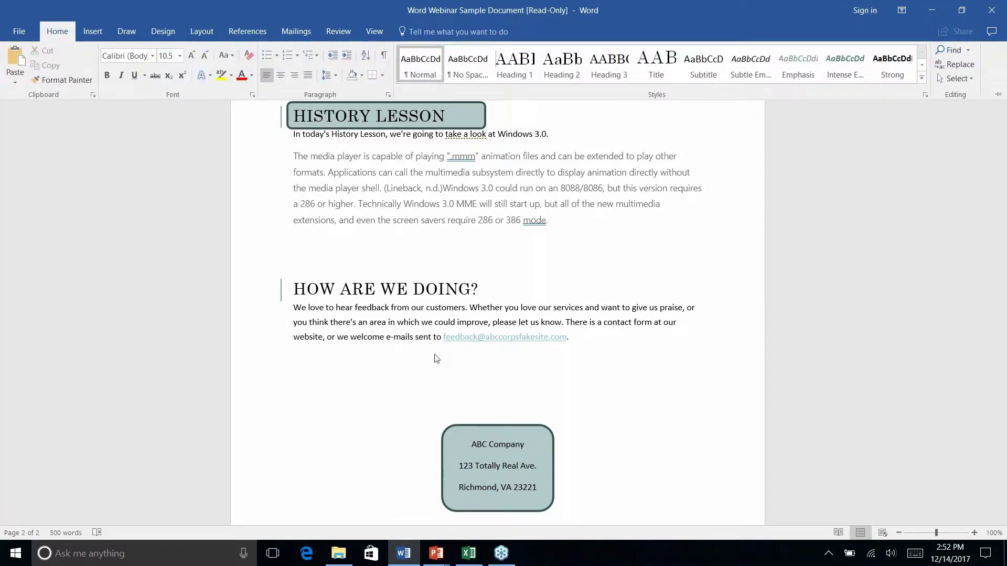
right_click(571, 340)
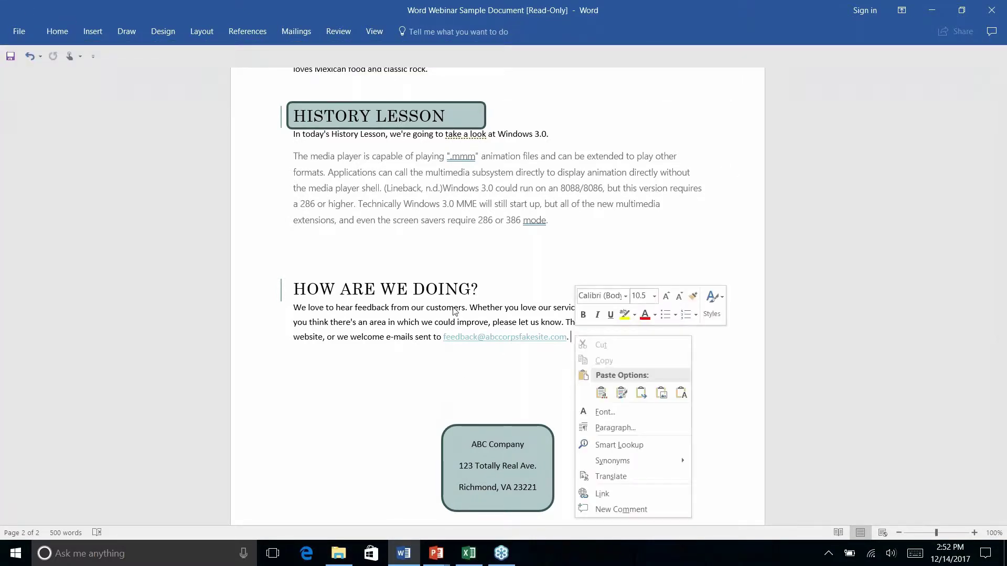
left_click(453, 314)
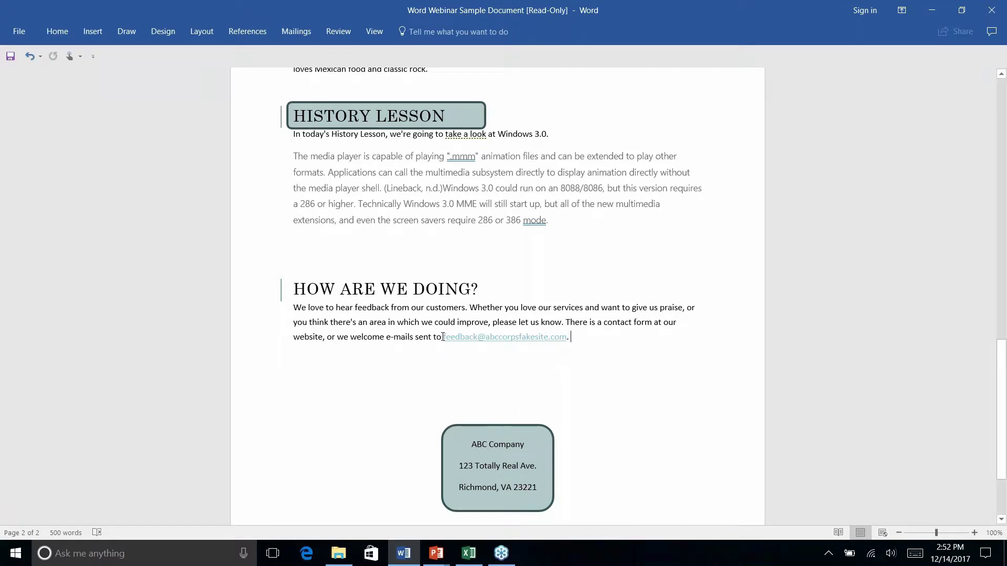
double_click(445, 337)
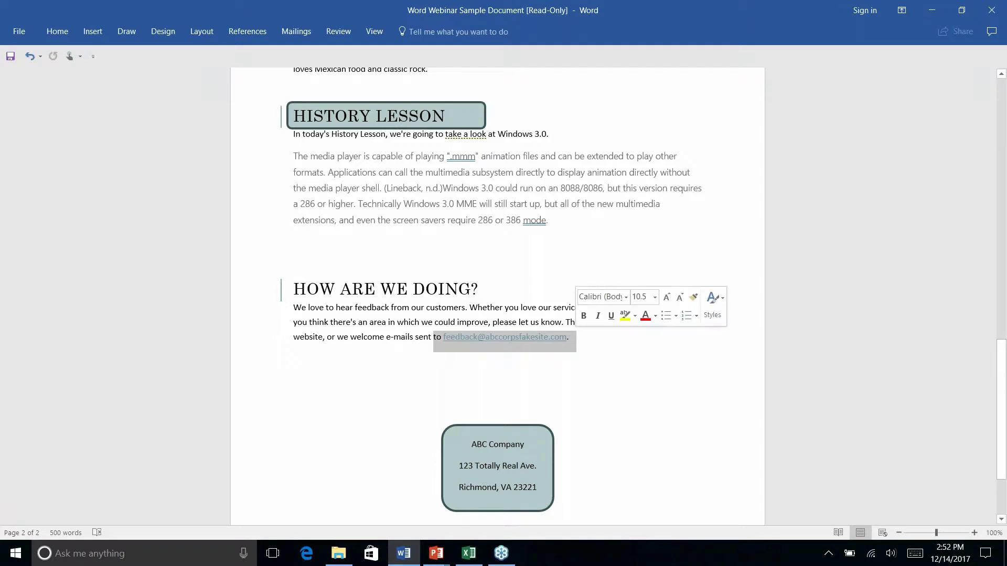
left_click(611, 355)
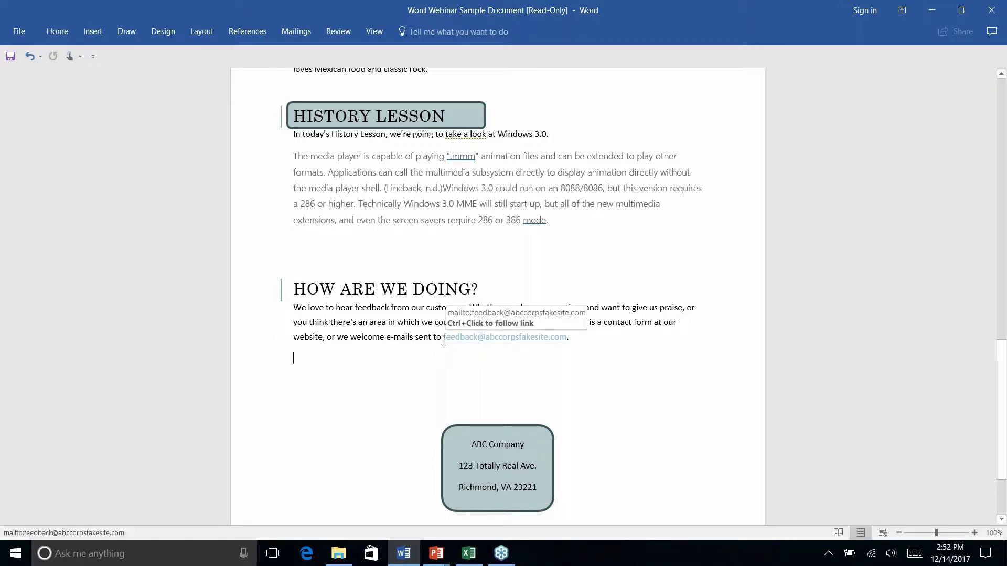
left_click_drag(442, 338, 572, 341)
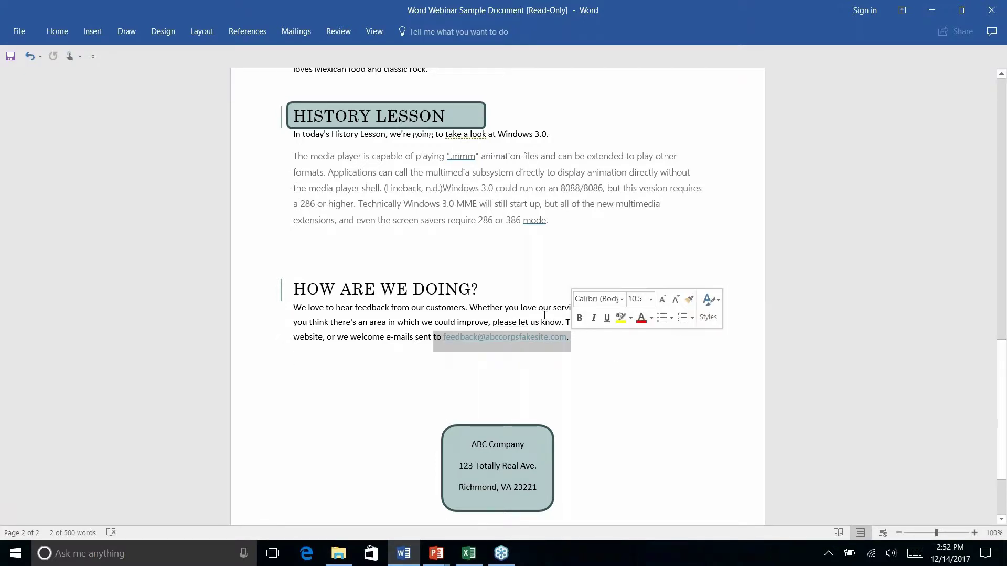
left_click(60, 35)
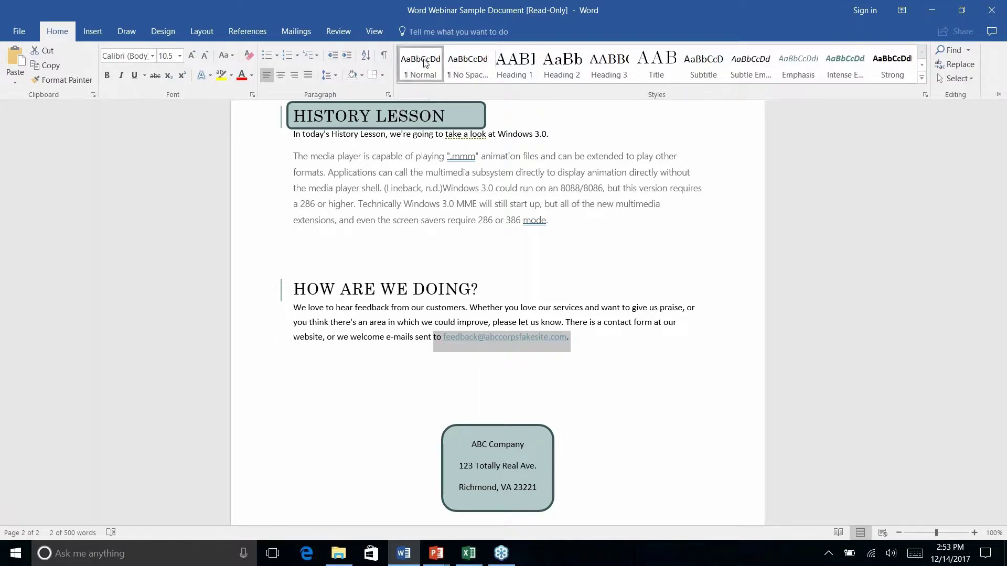
left_click(425, 63)
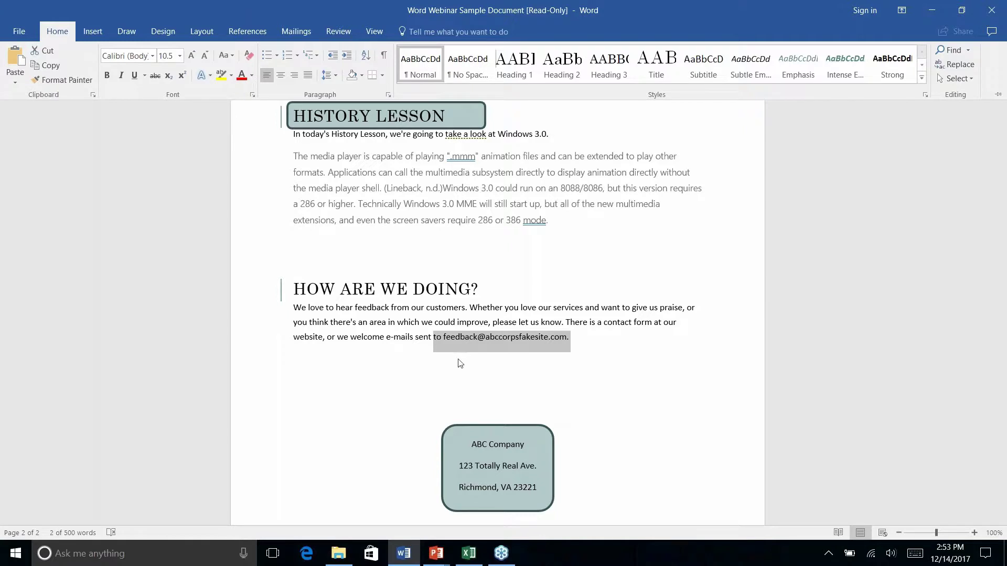
key("ctrl+F1")
right_click(585, 340)
key("Escape")
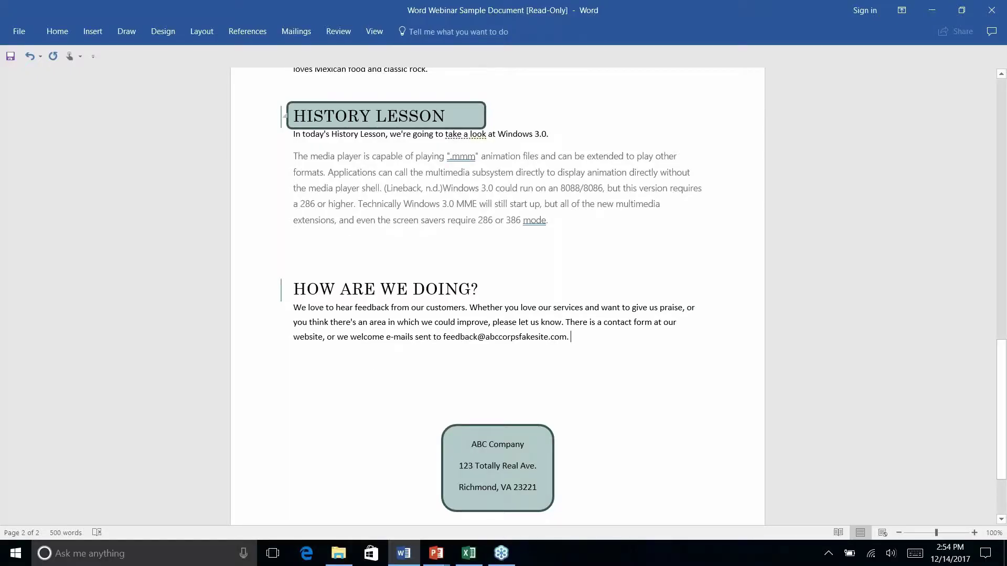
Open the Save As dialog for the newsletter, examine the available save locations, and close it without saving.
scroll(497, 262, "down", 2)
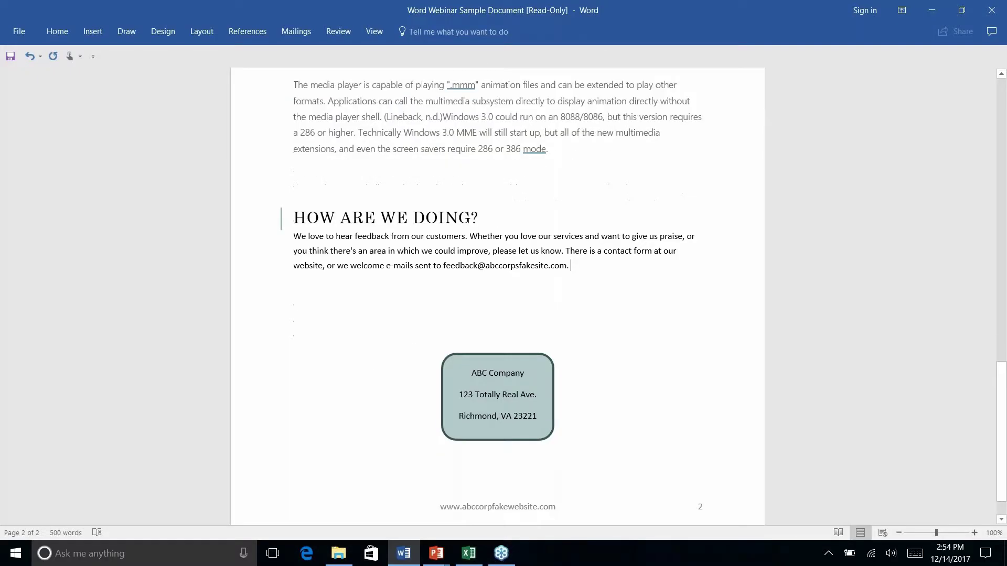
scroll(498, 294, "down", 1)
left_click(26, 31)
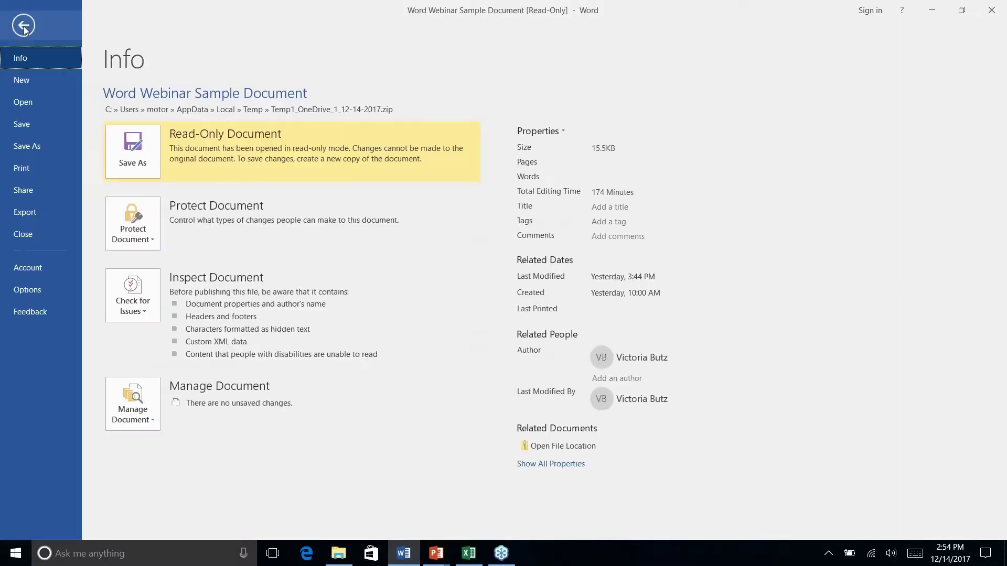
left_click(24, 29)
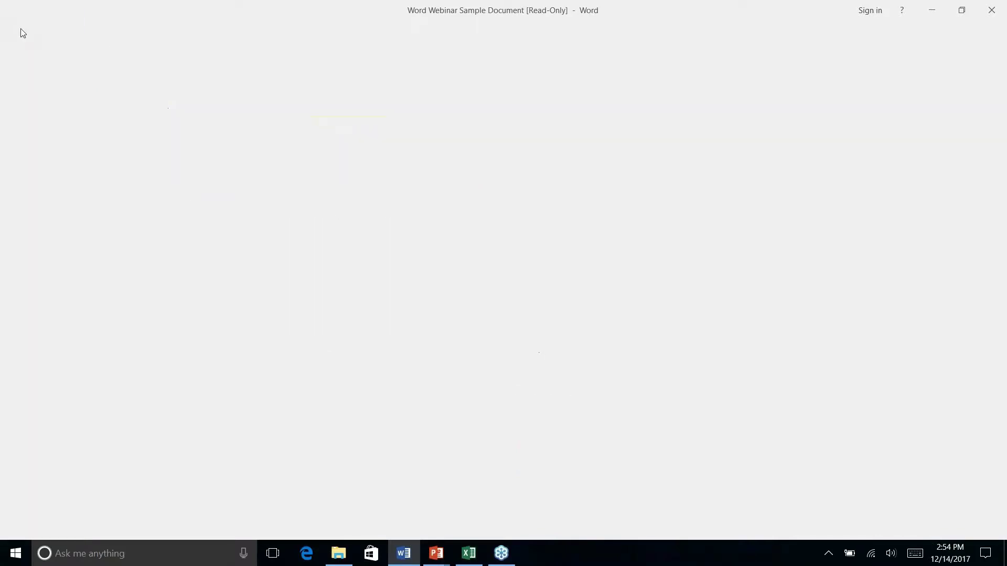
left_click(22, 34)
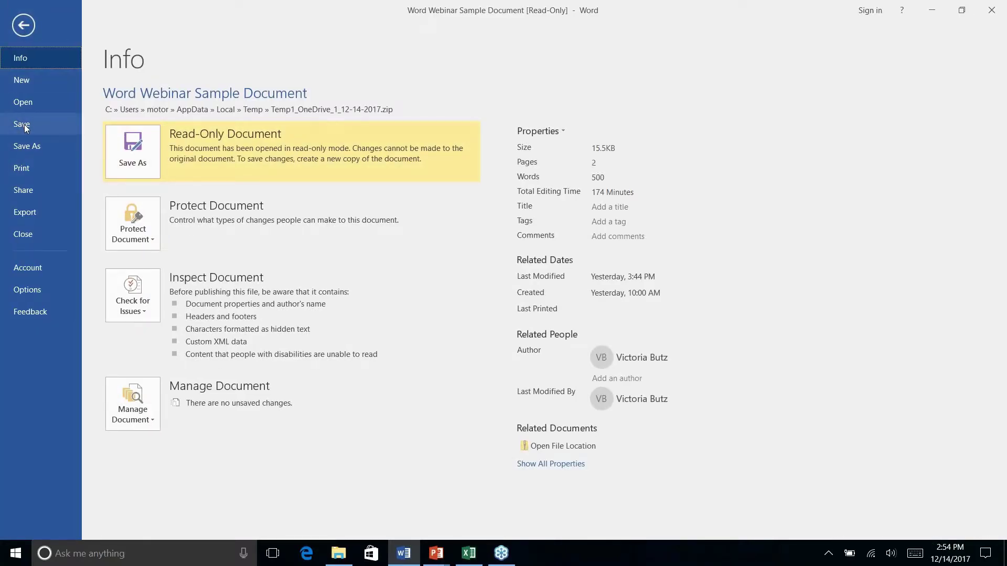
left_click(24, 125)
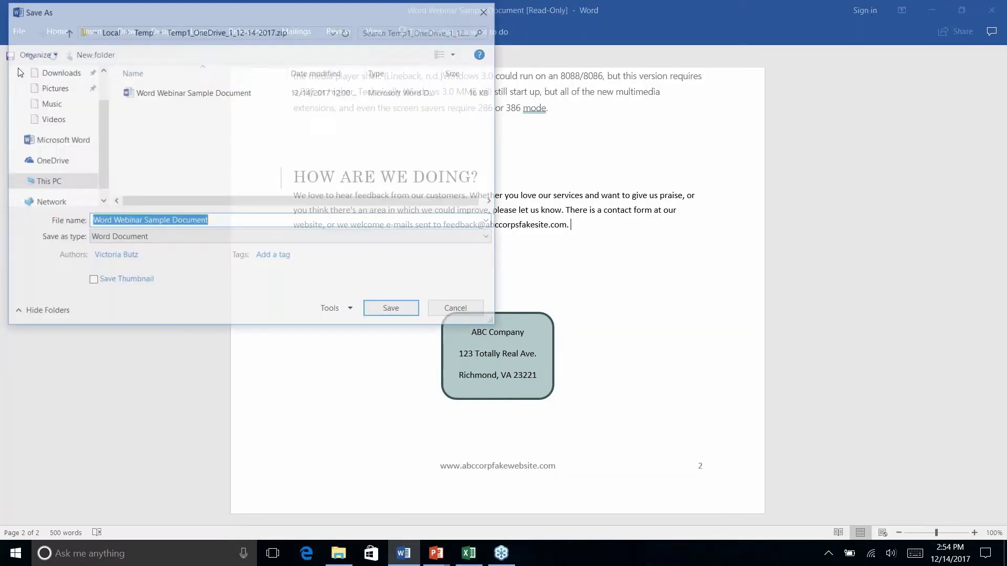
left_click(51, 183)
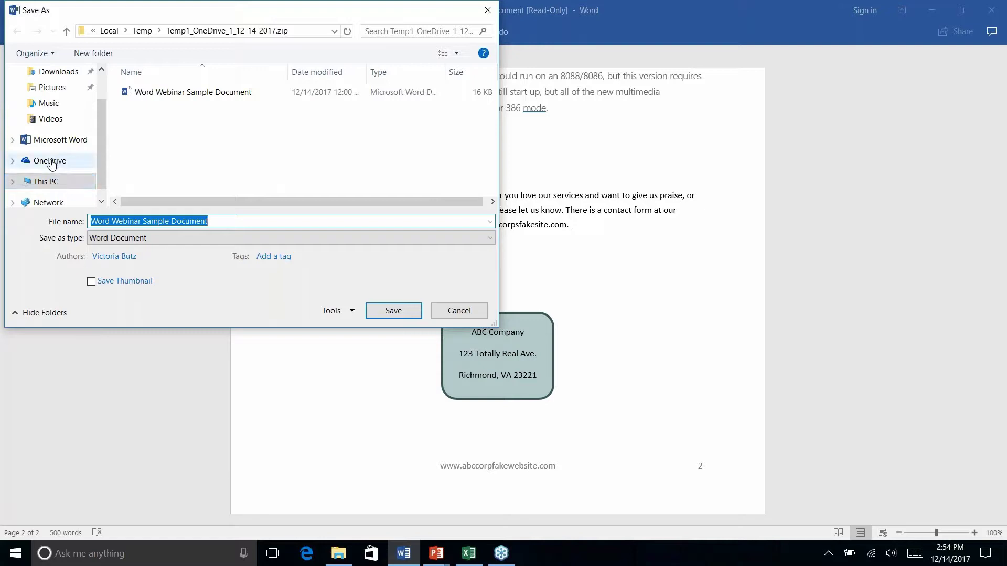
left_click(460, 310)
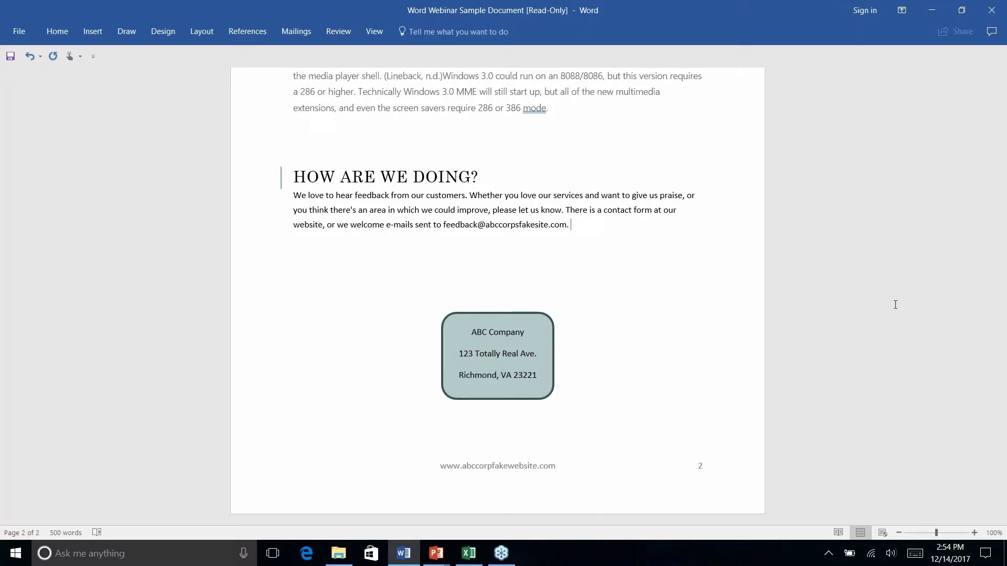
Switch to the PowerPoint slide show, advance from Sharing & Collaboration to the Bonus Tips slide, and return to the Word document.
scroll(895, 305, "up", 5)
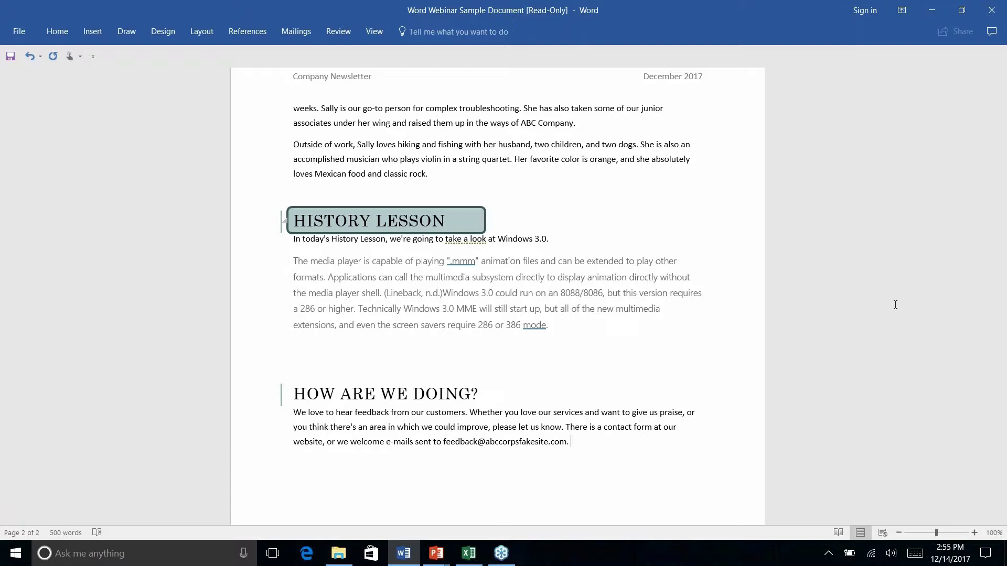
key("alt+Tab")
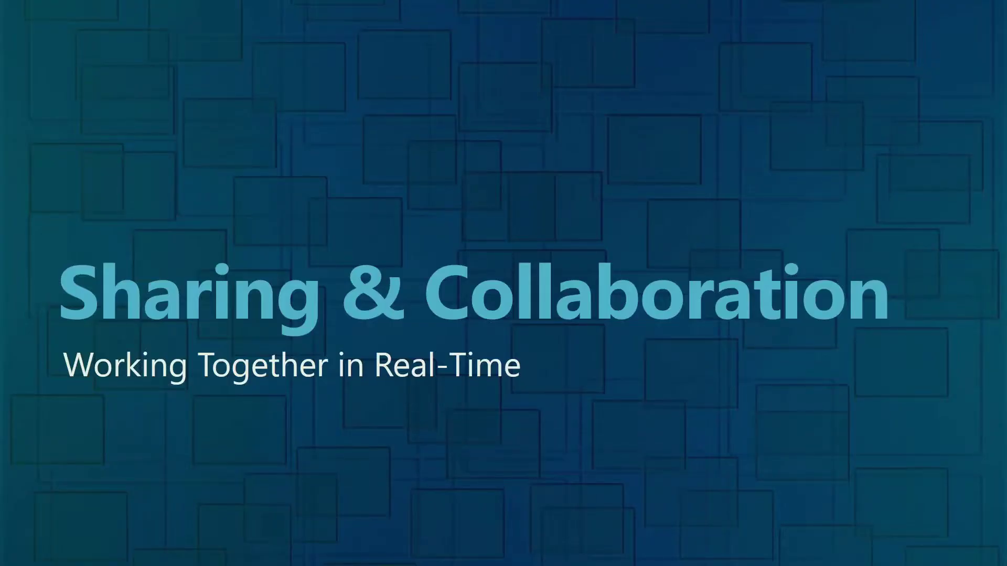
key("Right")
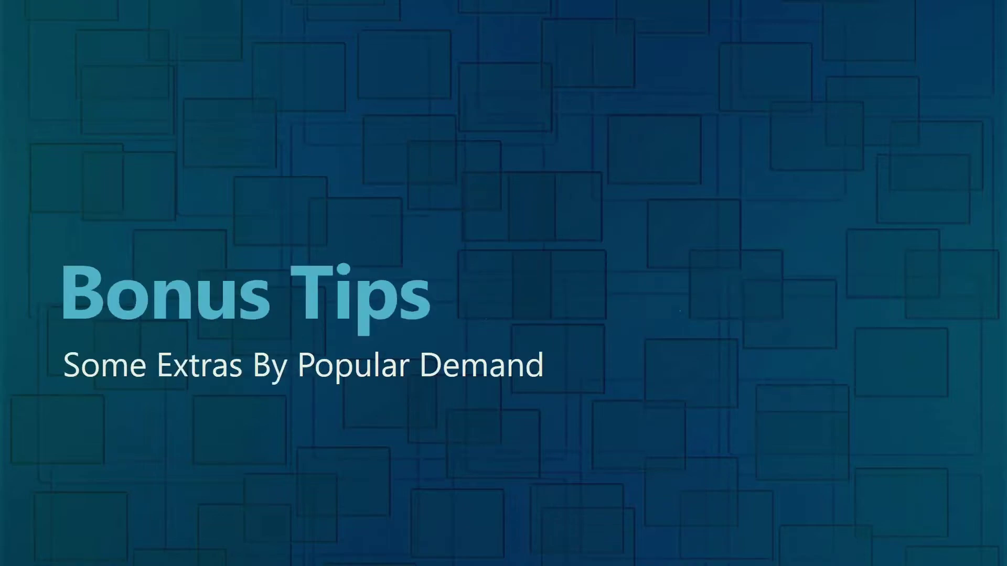
key("alt+Tab")
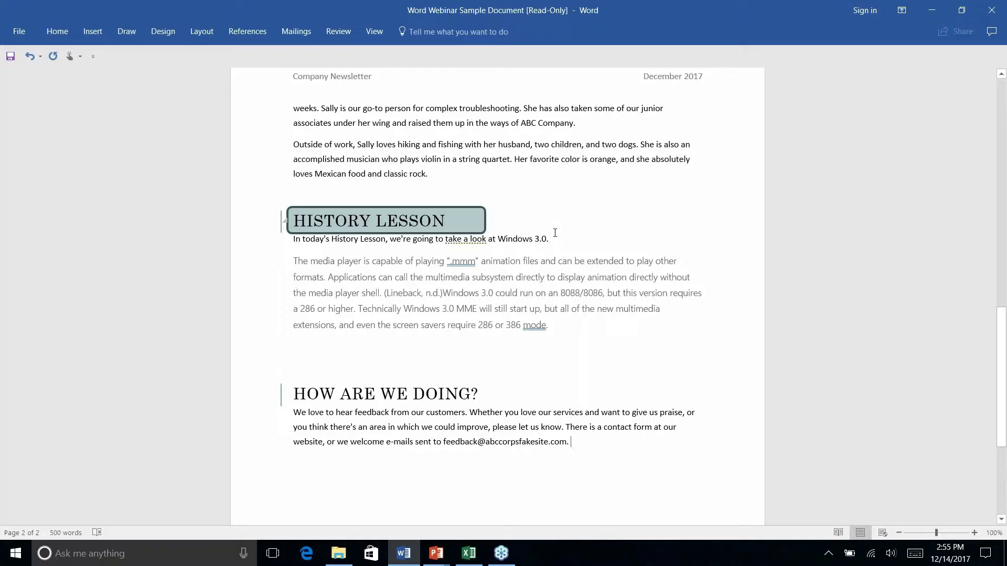
scroll(555, 232, "up", 15)
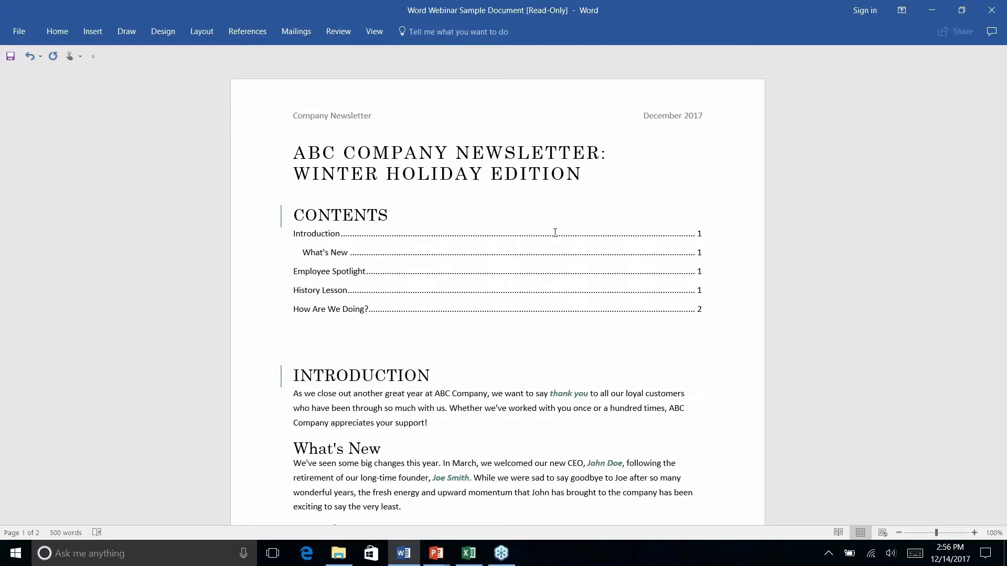
scroll(555, 232, "down", 10)
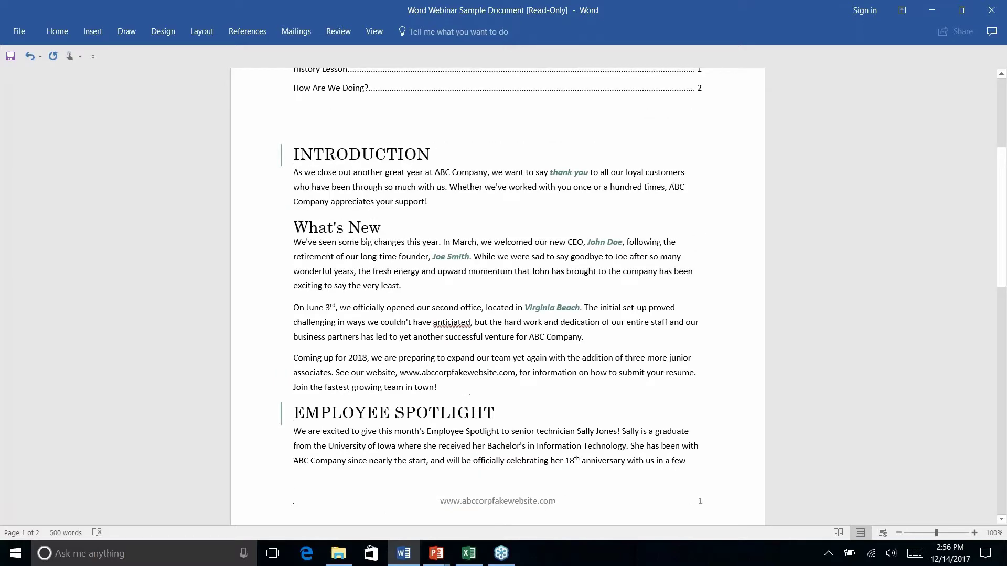
scroll(555, 233, "up", 10)
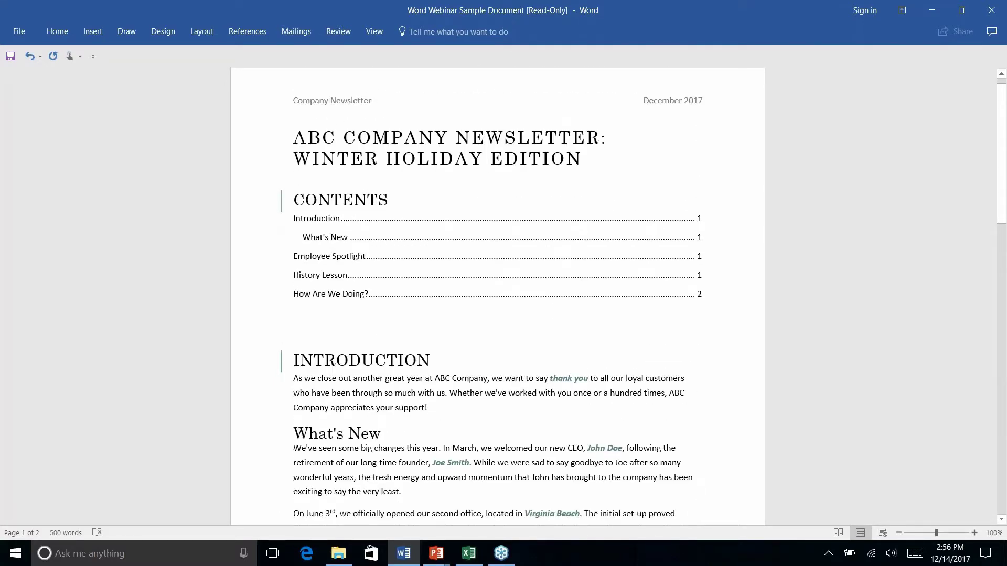
scroll(498, 296, "down", 10)
scroll(497, 296, "up", 10)
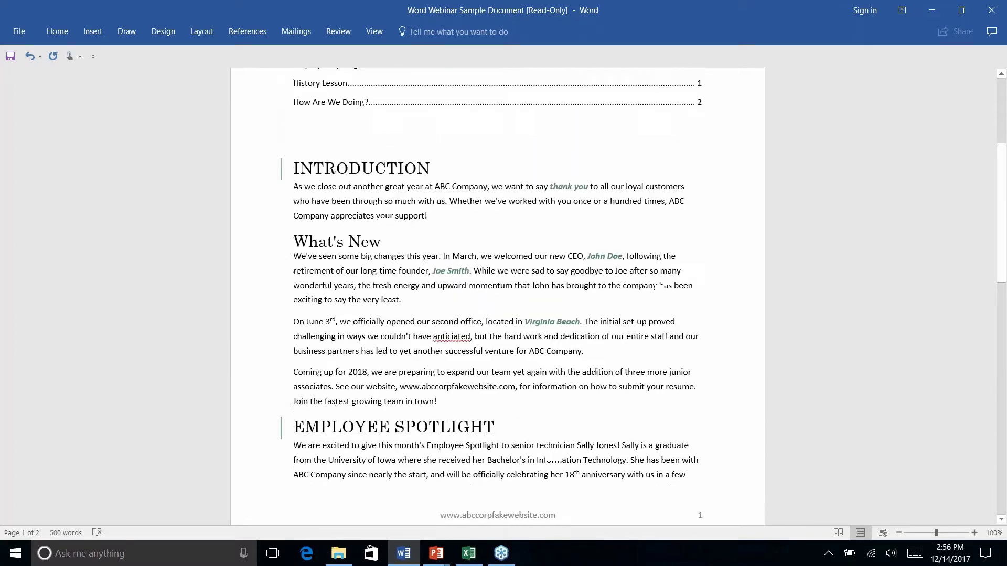
Place the insertion point after "Join the fastest growing team in town!" at the end of the What's New section.
scroll(555, 234, "down", 6)
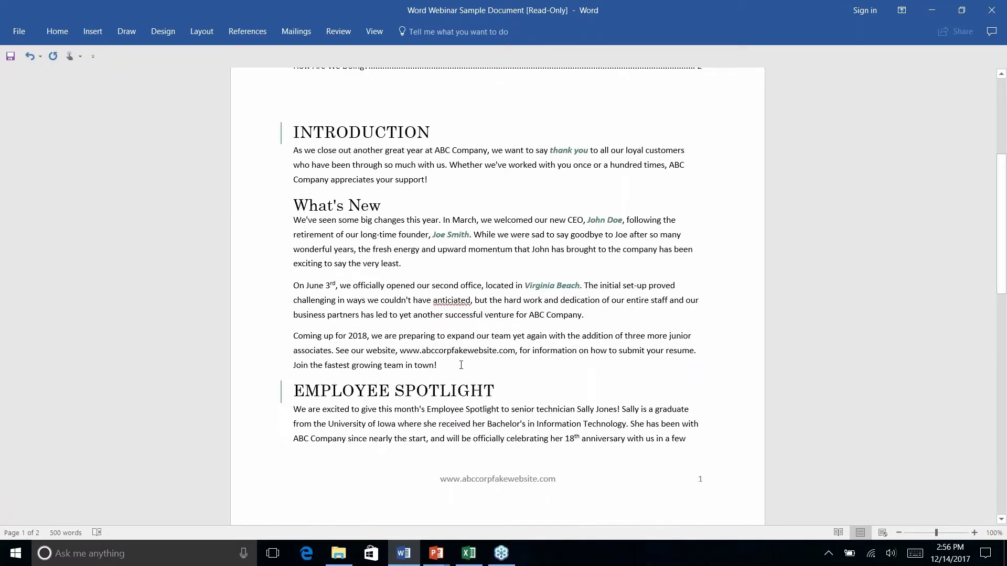
left_click(460, 364)
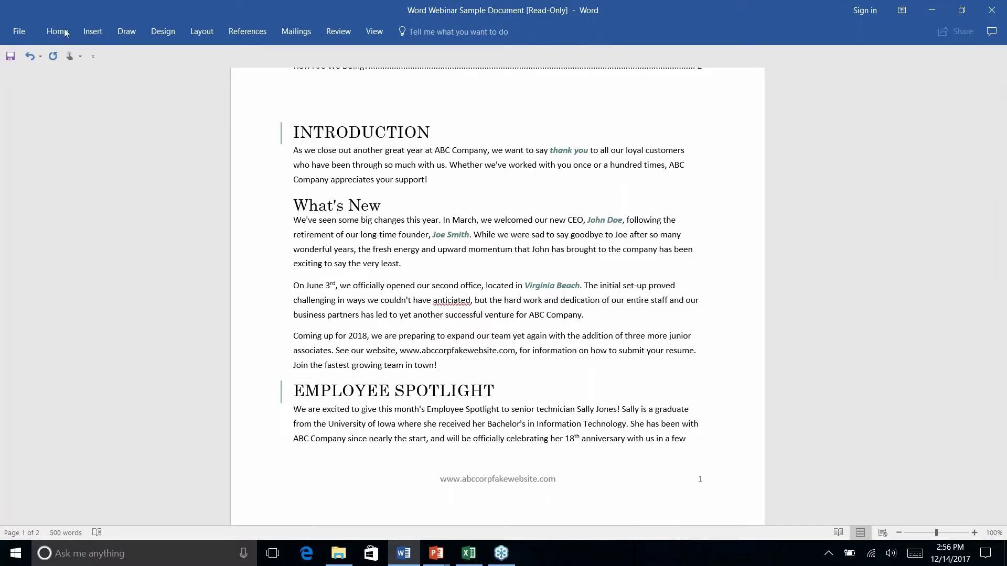
left_click(98, 33)
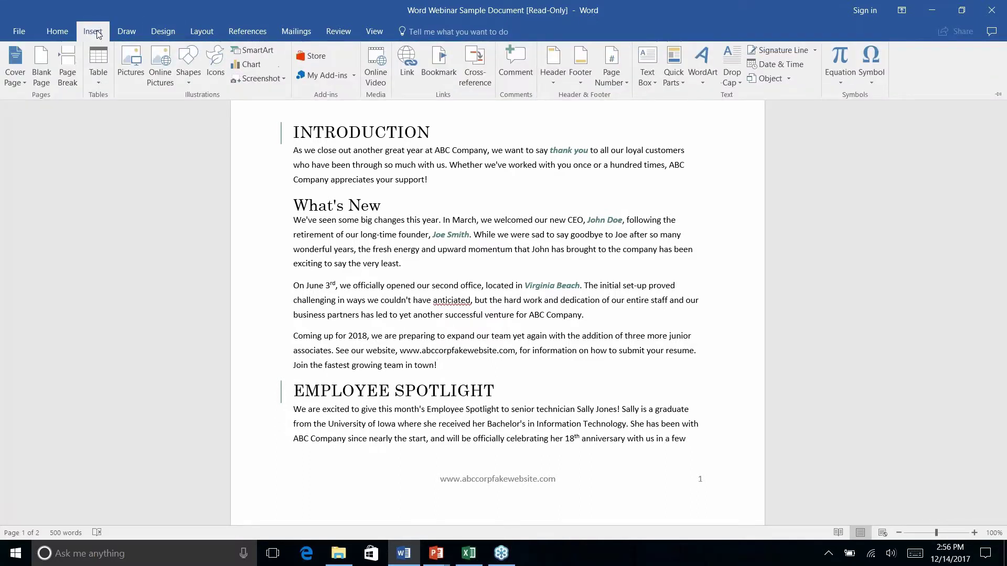
left_click(126, 34)
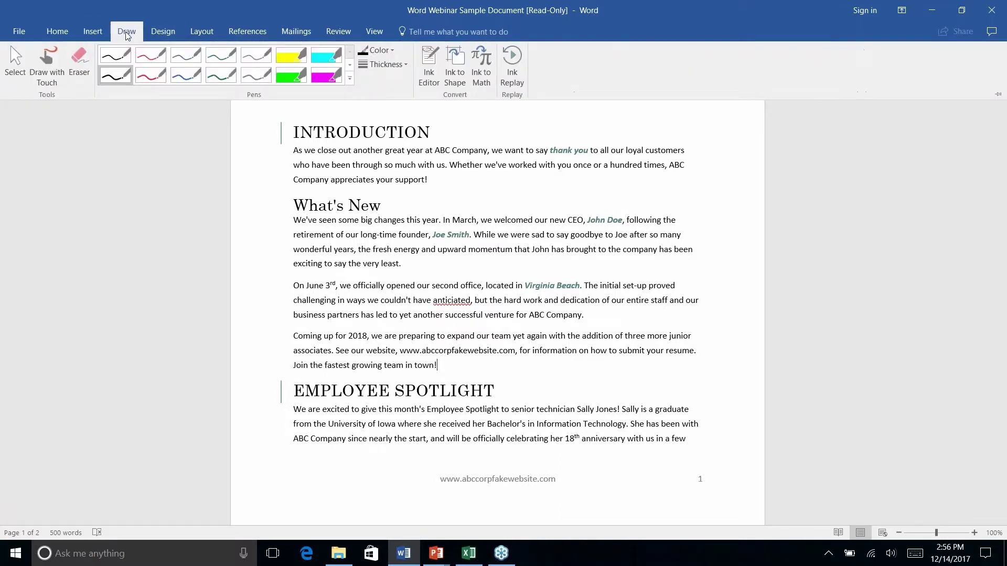
left_click(167, 33)
left_click(205, 36)
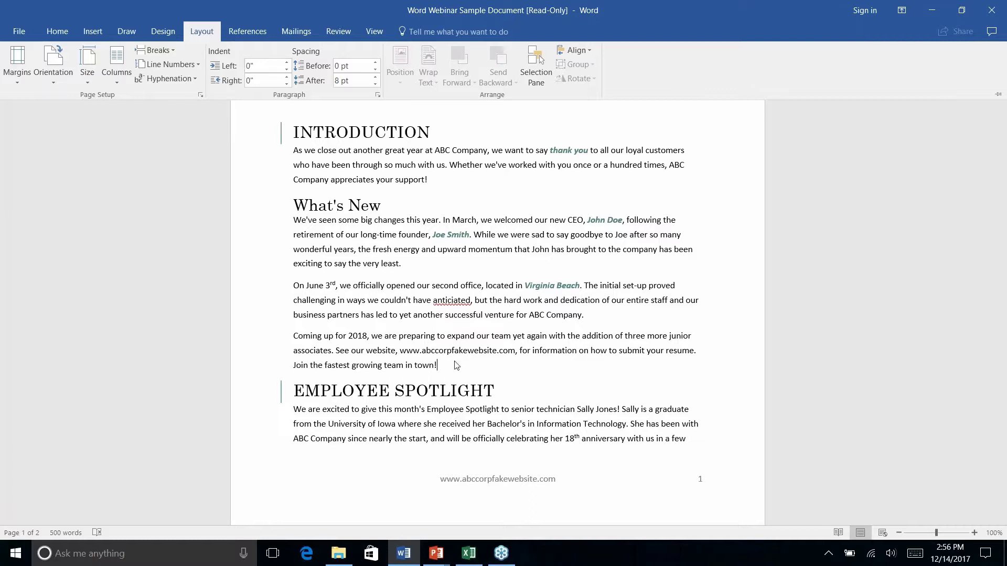
left_click(441, 363)
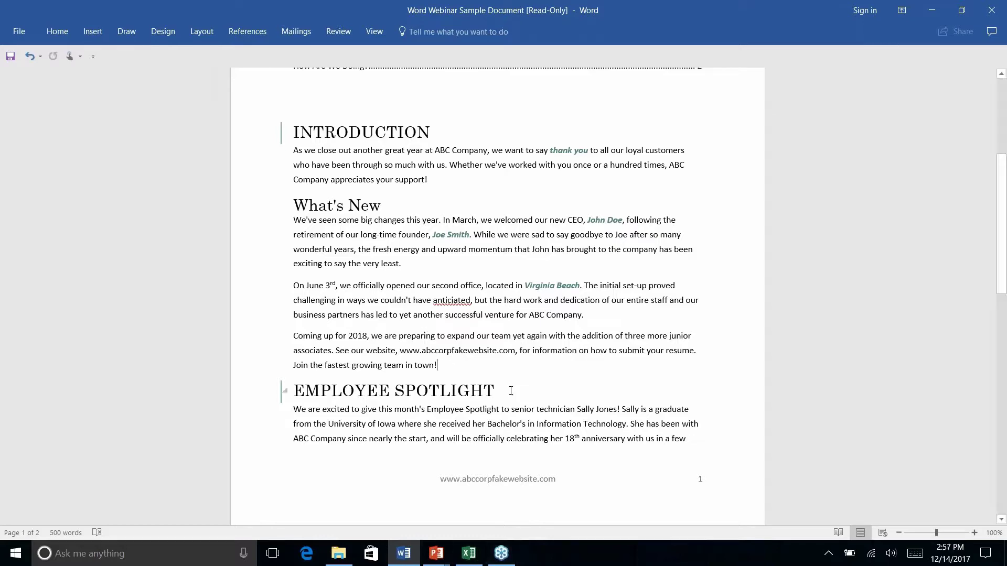
Insert a Next Page section break after "Join the fastest growing team in town!" so Employee Spotlight starts on a new page.
scroll(510, 391, "up", 1)
scroll(511, 391, "down", 3)
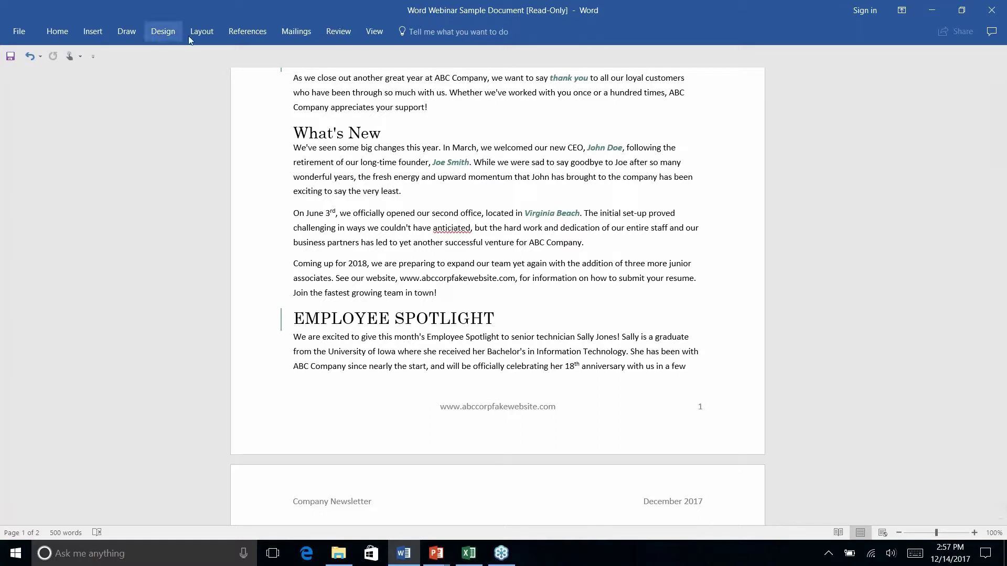
left_click(209, 34)
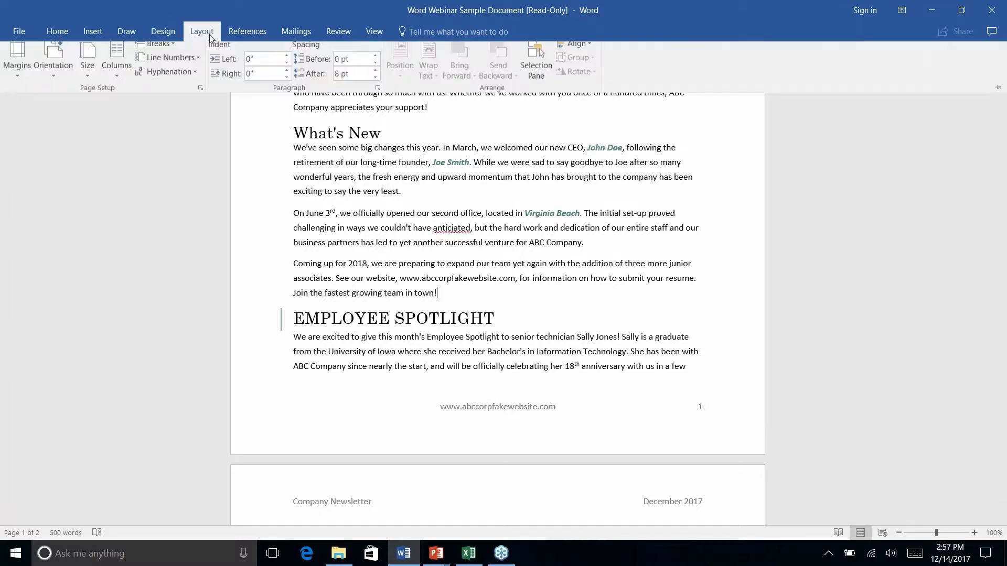
left_click(172, 50)
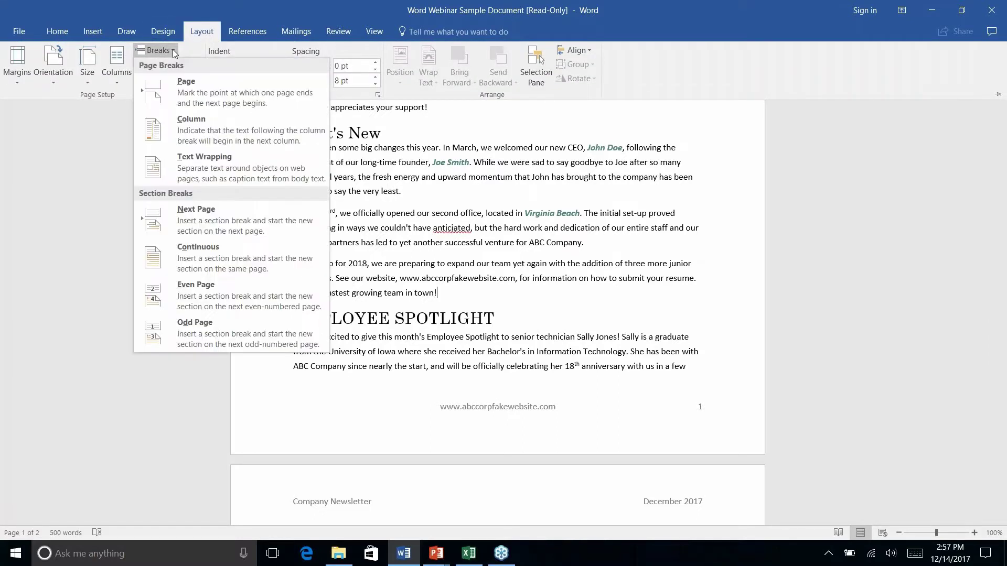
left_click(205, 219)
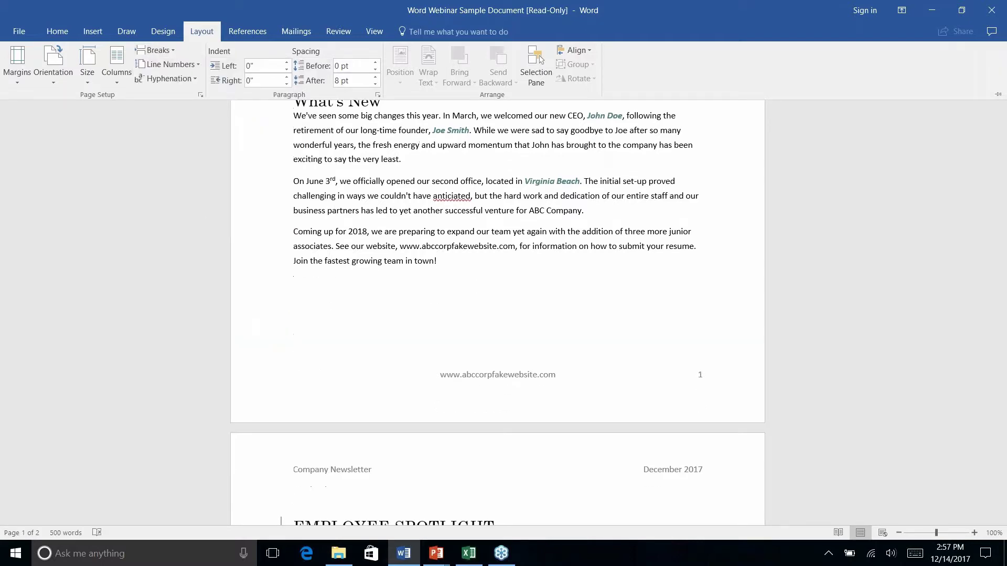
scroll(584, 373, "down", 8)
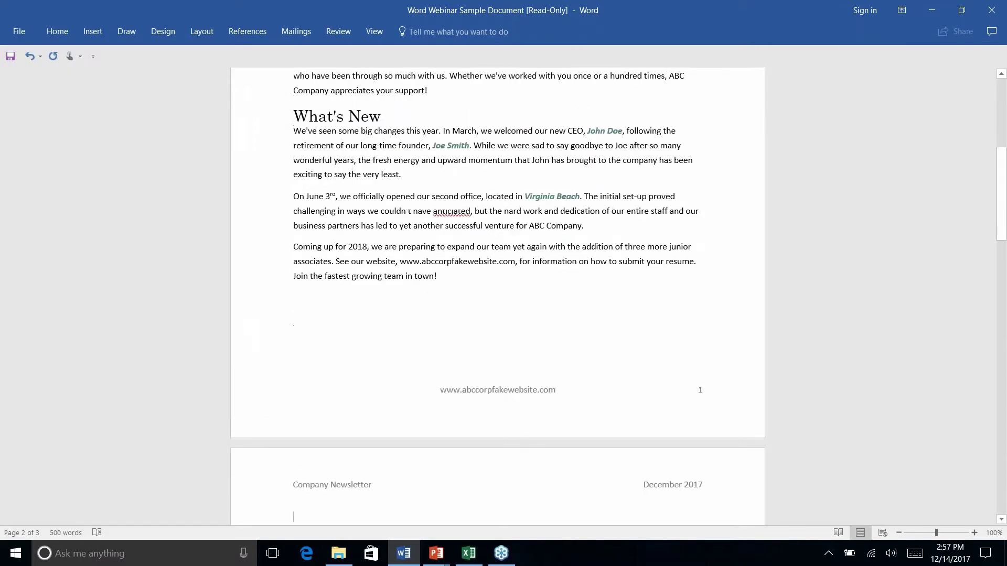
scroll(455, 296, "down", 3)
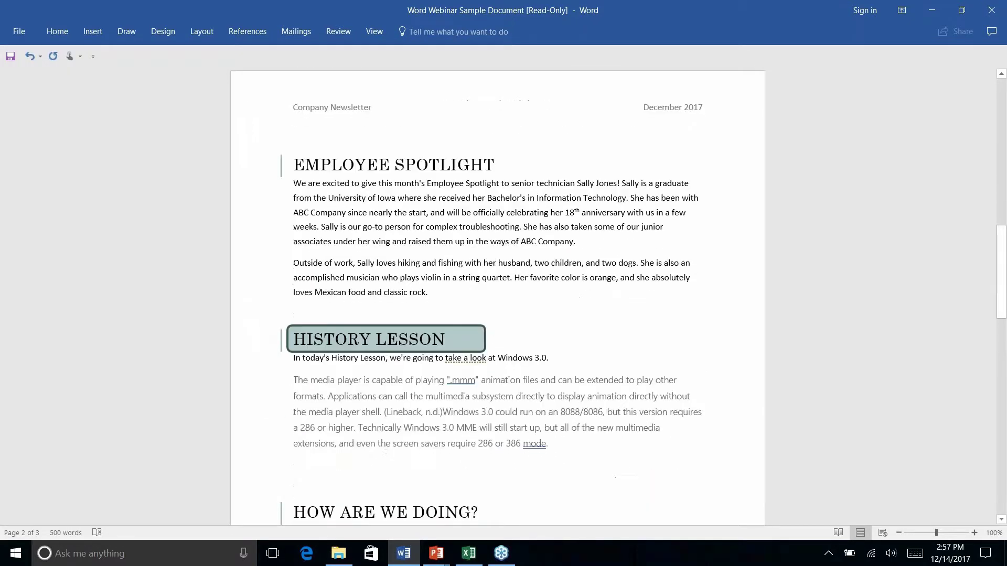
Insert a Continuous section break after "classic rock." at the end of the Employee Spotlight text.
left_click(449, 296)
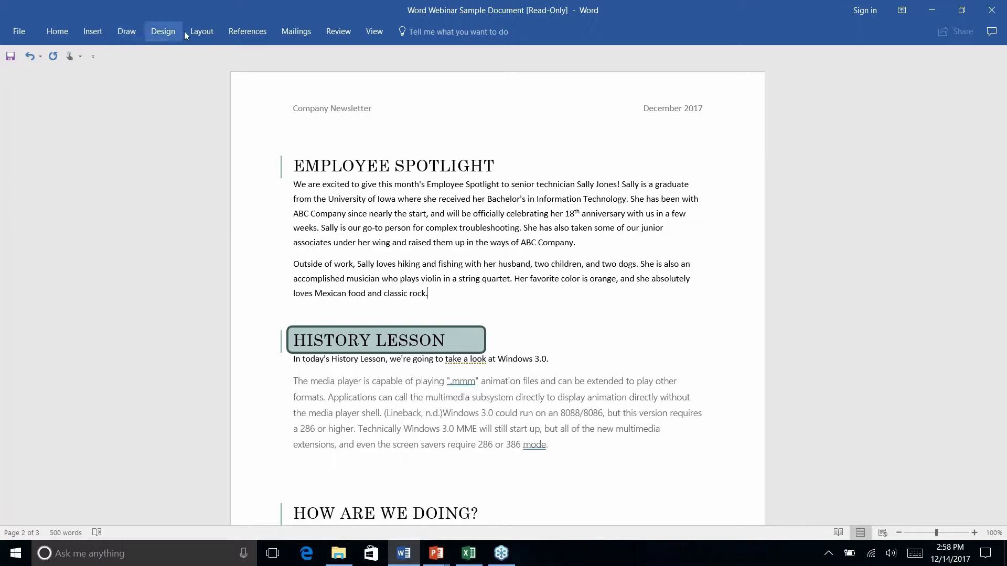
left_click(200, 32)
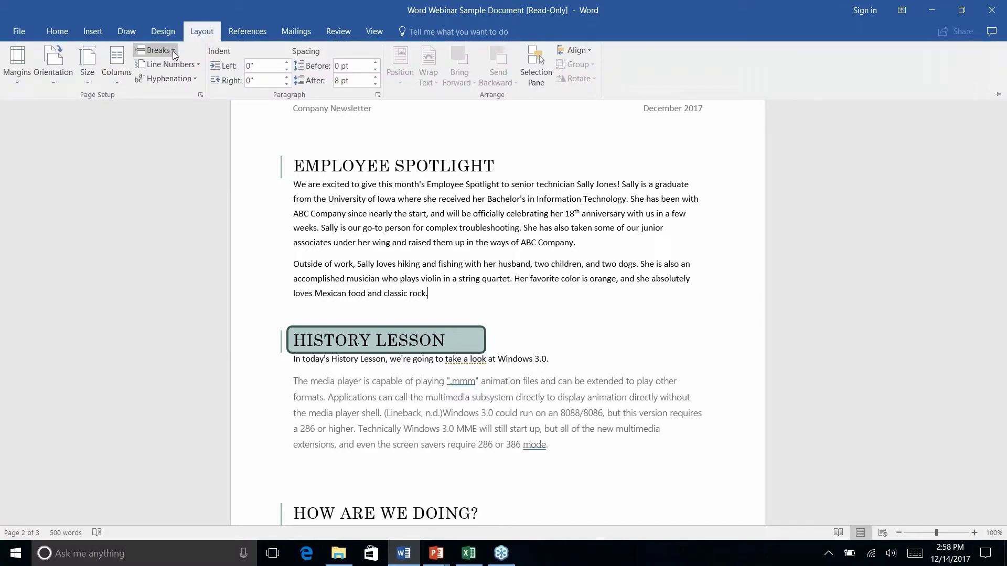
left_click(173, 50)
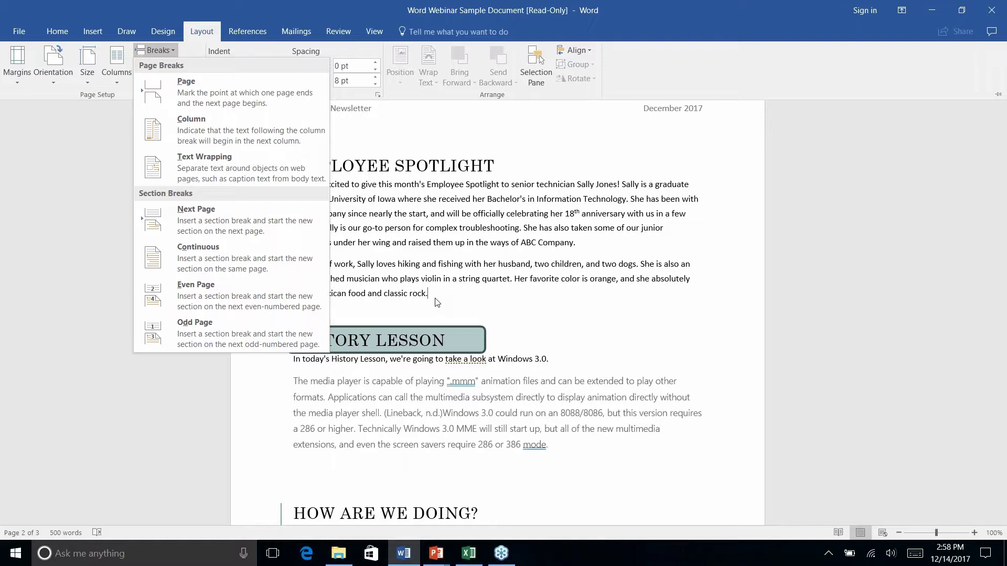
left_click(211, 262)
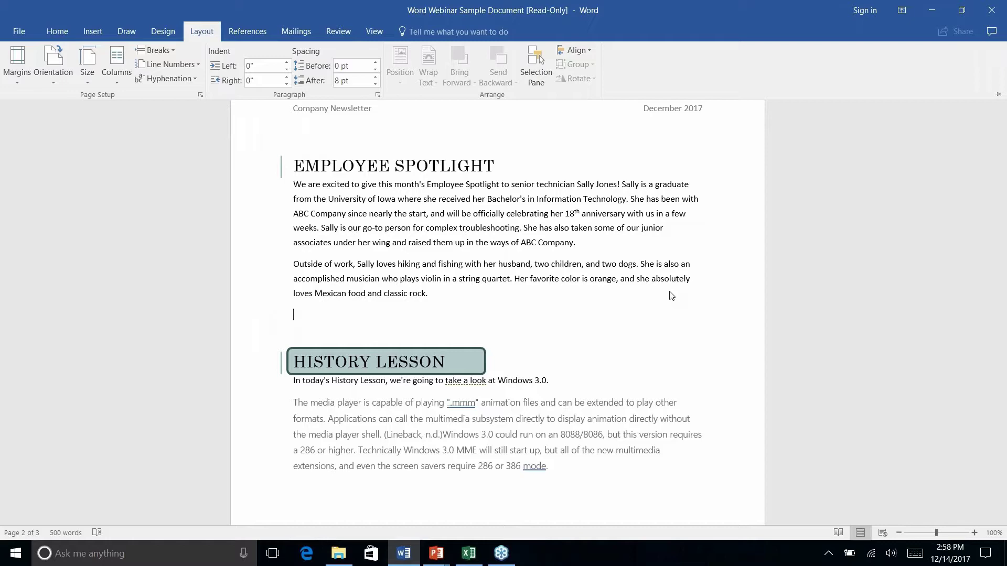
key("ctrl+F1")
scroll(670, 295, "up", 3)
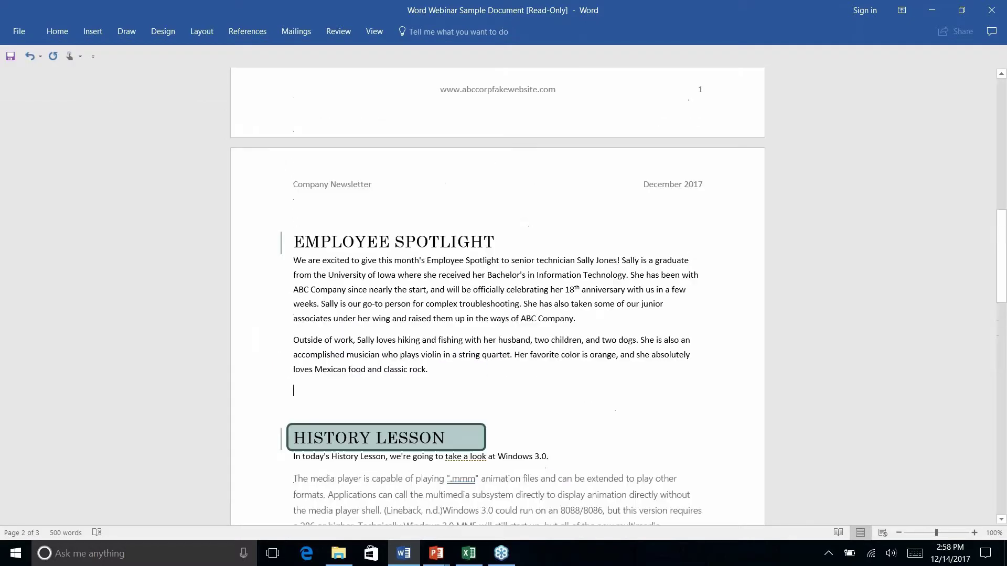
Try a two-column layout on the whole Employee Spotlight section, including its heading, and undo it.
right_click(369, 277)
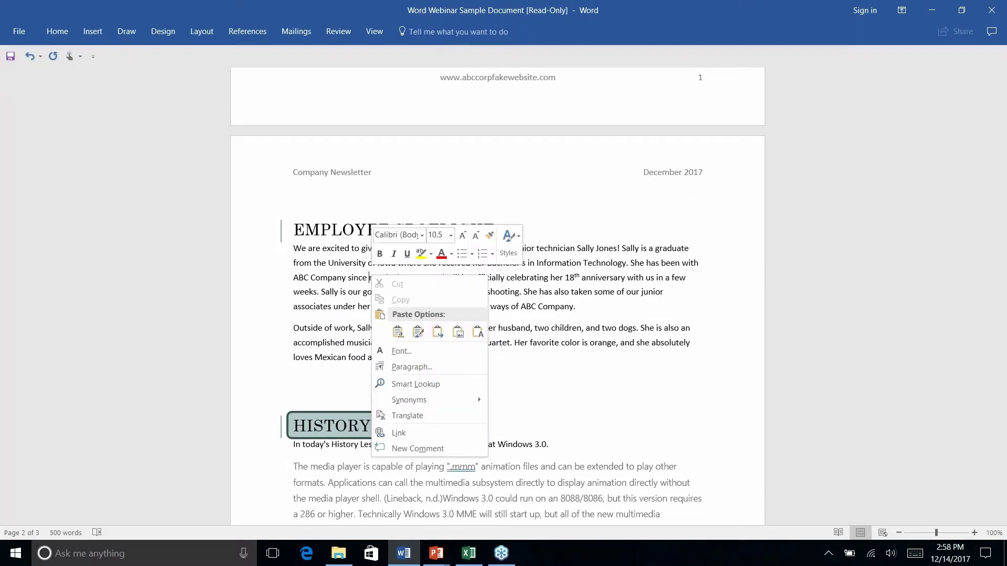
key("Escape")
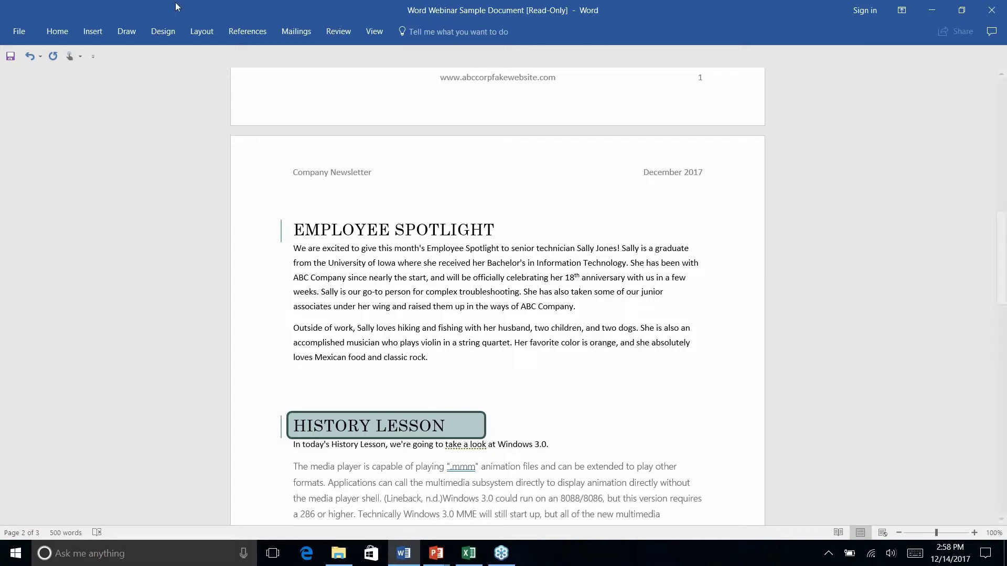
left_click(203, 33)
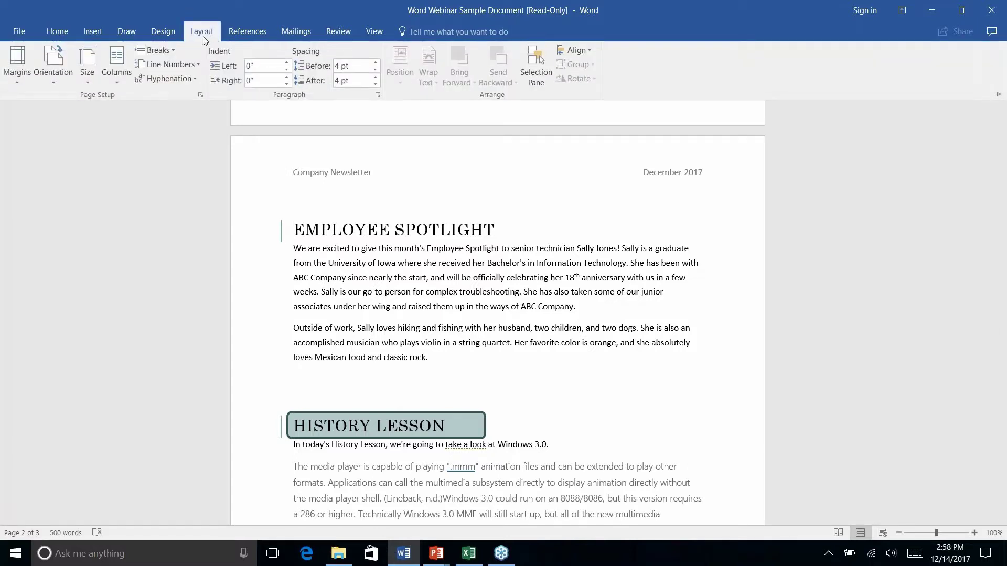
left_click(115, 83)
left_click(137, 132)
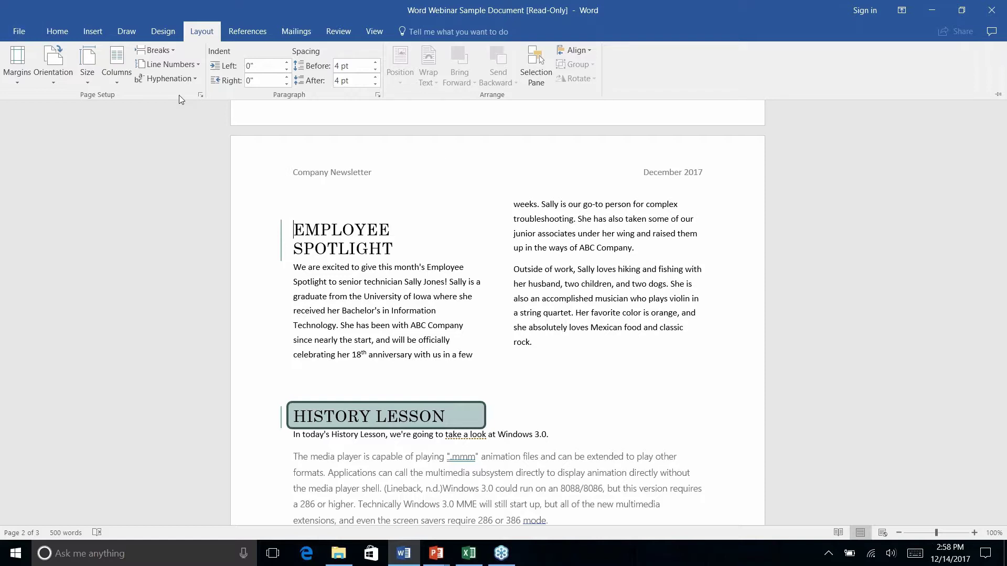
key("ctrl+z")
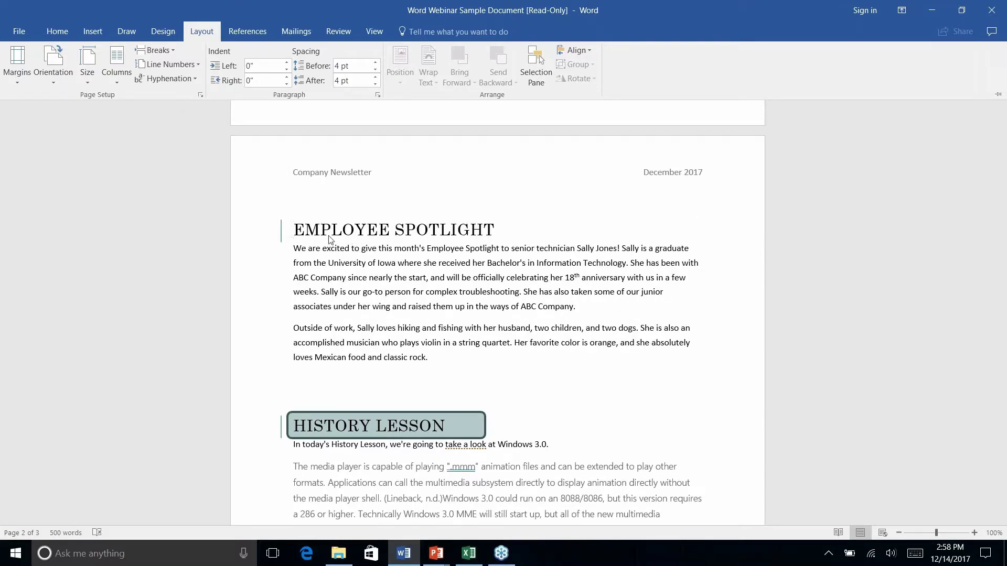
key("ctrl+F1")
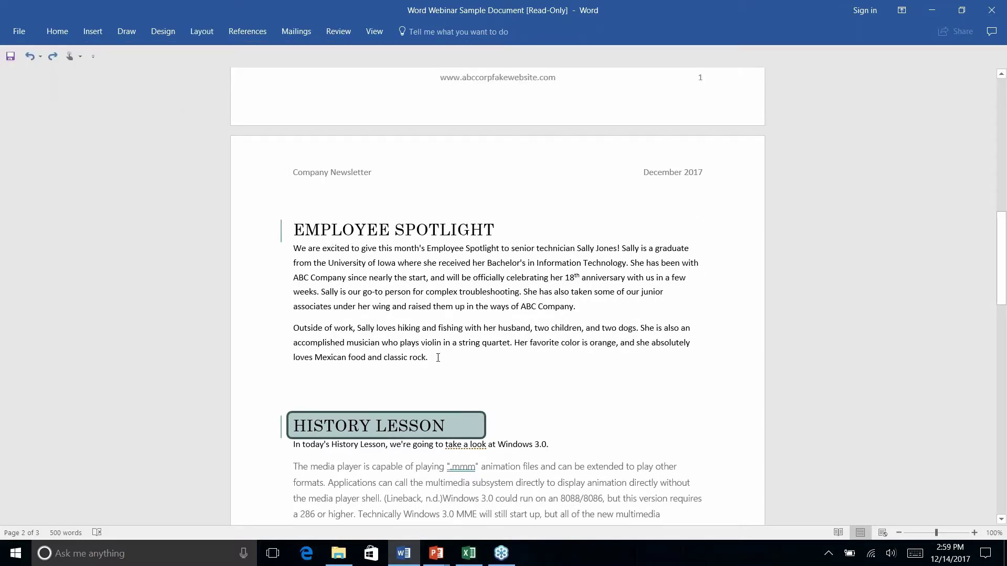
Lay out only the two Employee Spotlight body paragraphs in two columns, leaving the heading out.
left_click_drag(433, 356, 294, 248)
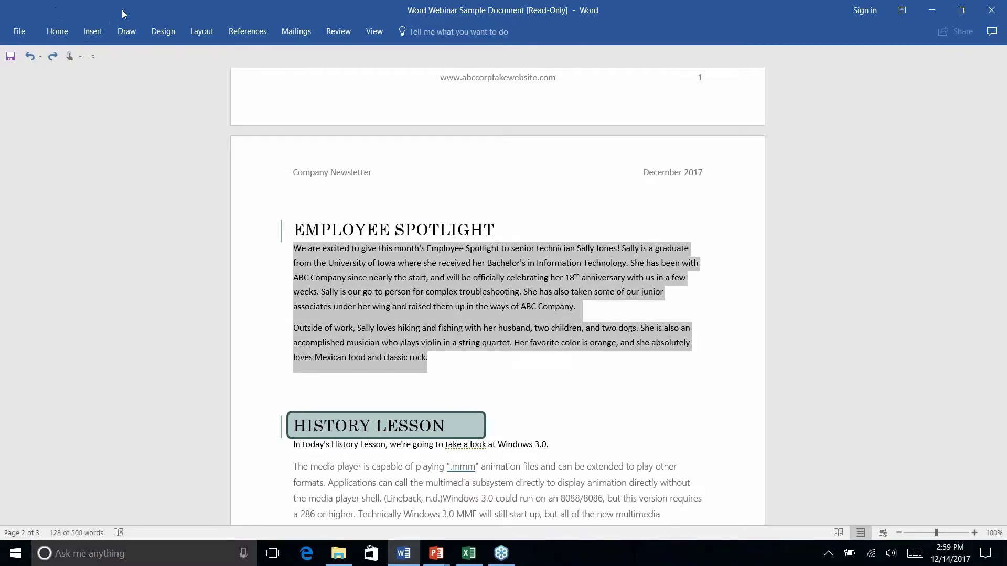
left_click(203, 33)
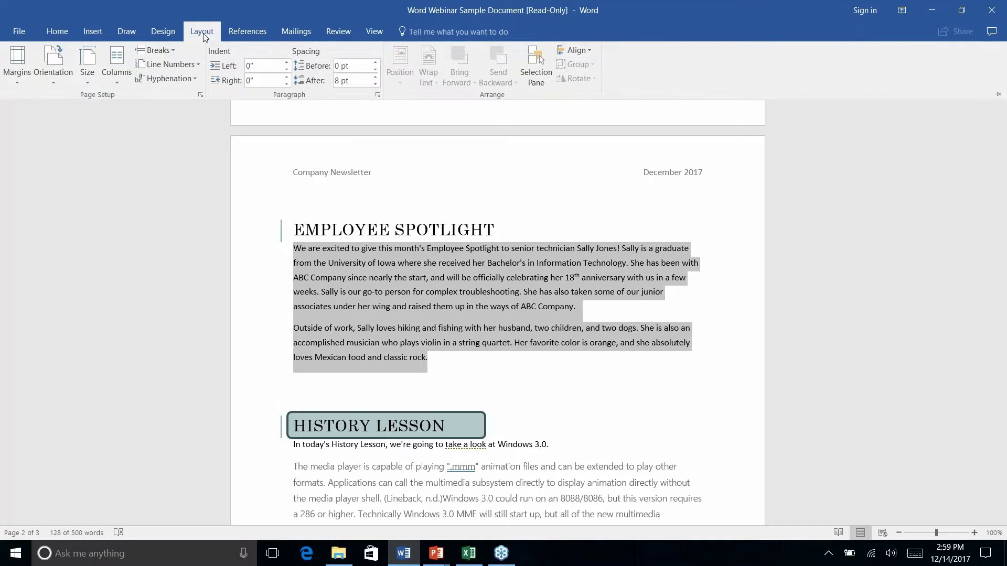
left_click(119, 83)
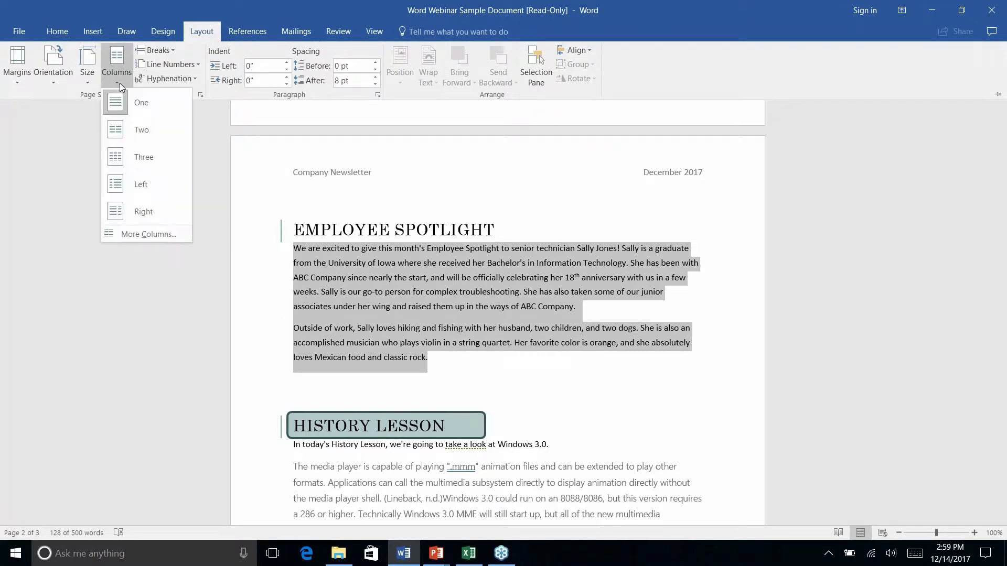
left_click(134, 131)
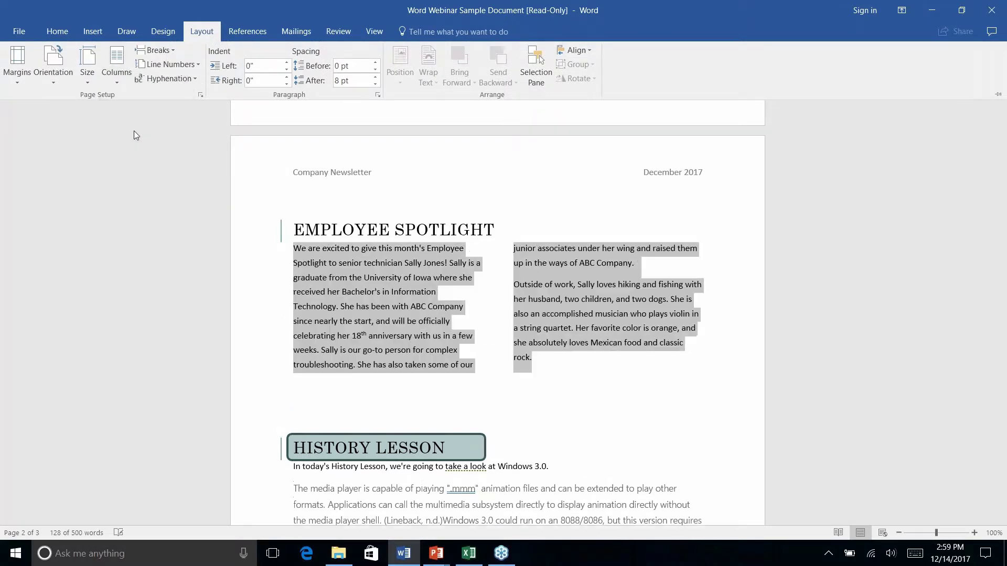
left_click(532, 363)
left_click(574, 329)
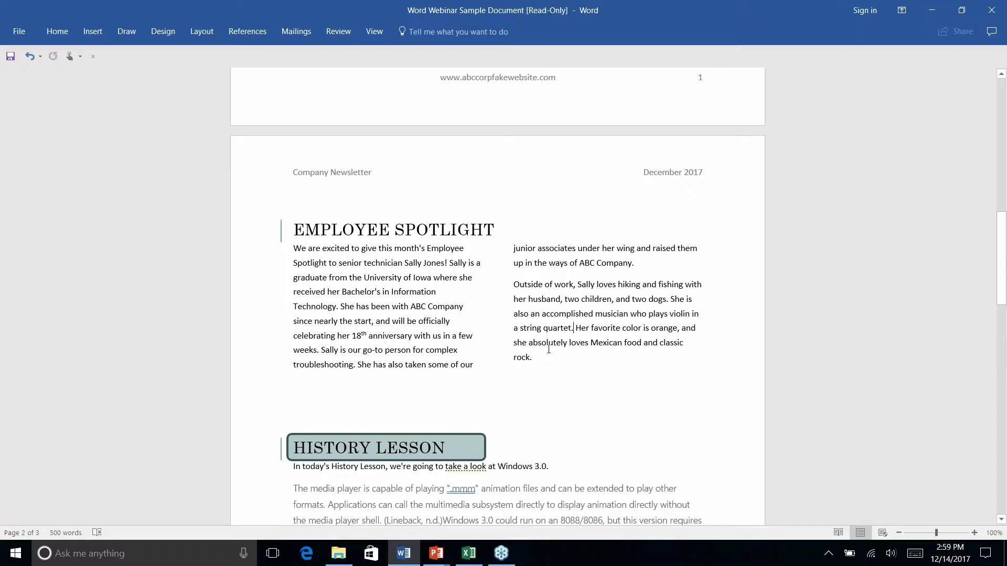
Move the rounded rectangle from the end of page 2 to the ABC Company address on page 3.
scroll(549, 349, "down", 6)
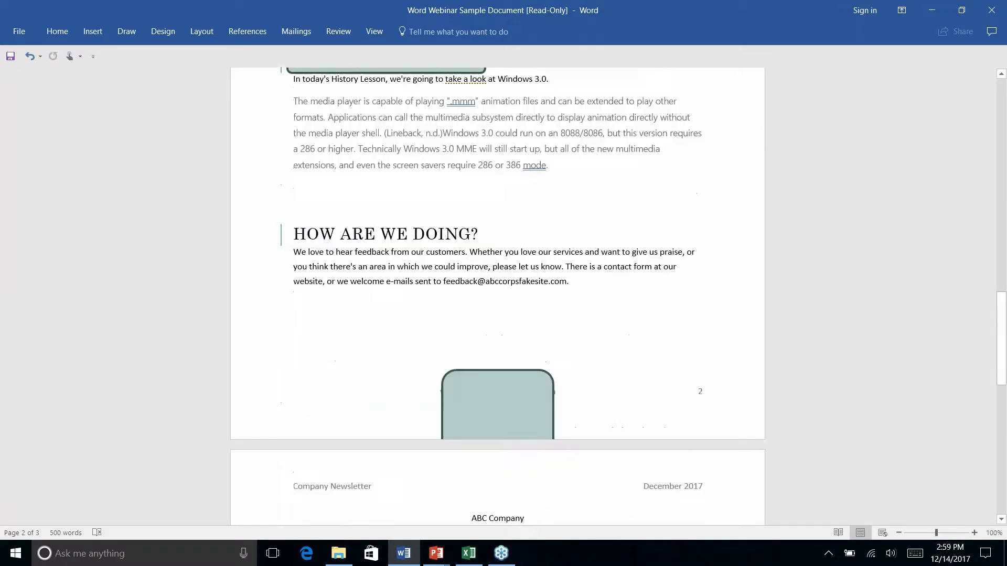
scroll(529, 349, "down", 4)
scroll(529, 348, "up", 5)
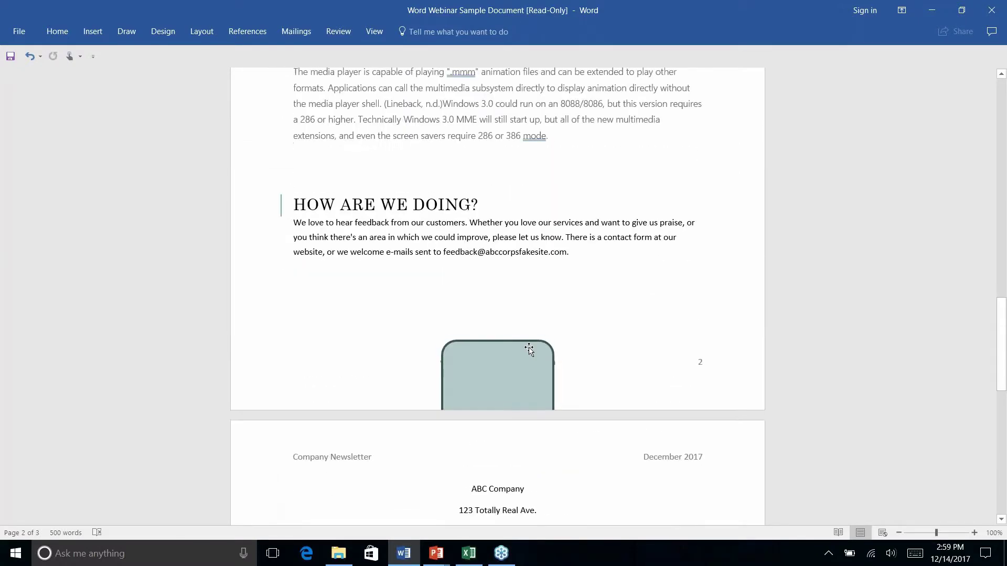
left_click(474, 350)
mouse_move(521, 371)
left_mouse_down()
mouse_move(518, 504)
mouse_move(532, 504)
left_mouse_up()
Nudge the rounded rectangle slightly so it is centered around the ABC Company address lines.
scroll(538, 482, "down", 8)
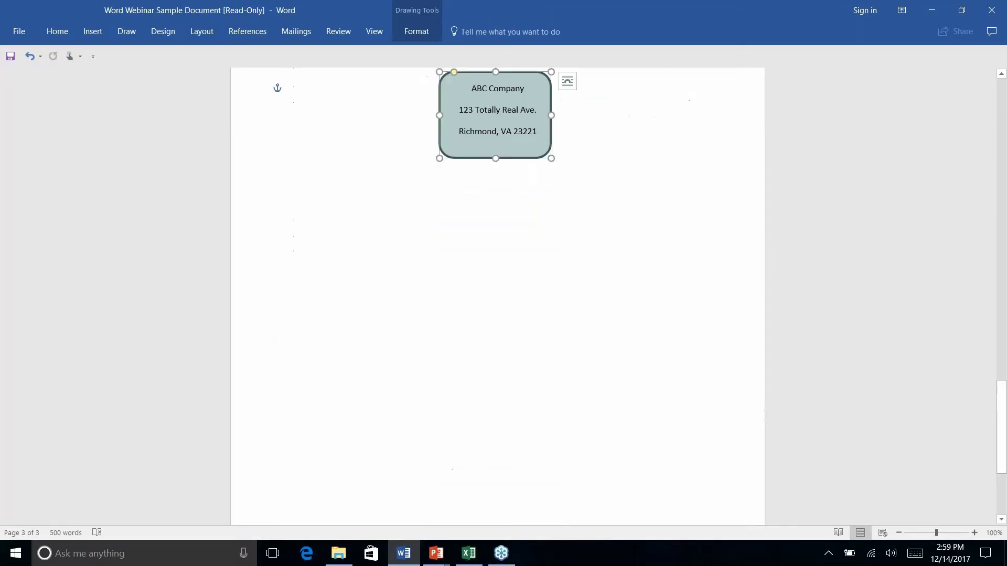
scroll(542, 469, "up", 10)
scroll(542, 468, "down", 8)
scroll(541, 469, "up", 6)
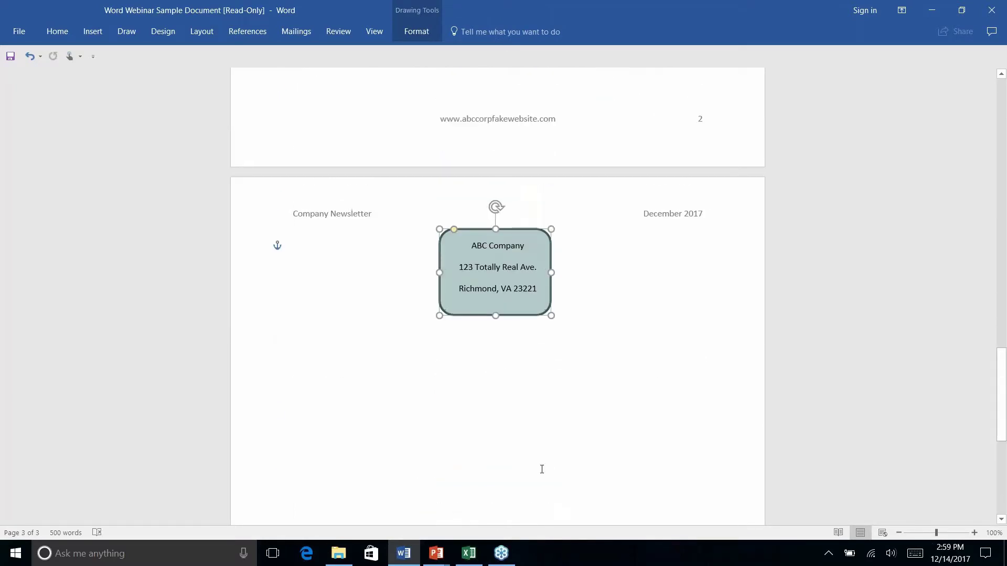
scroll(607, 364, "down", 3)
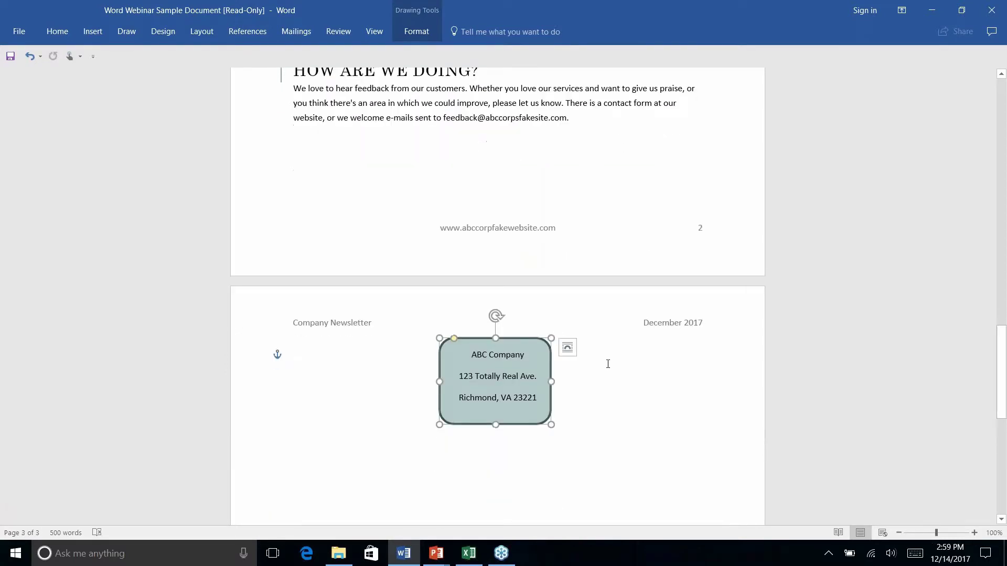
left_click(607, 364)
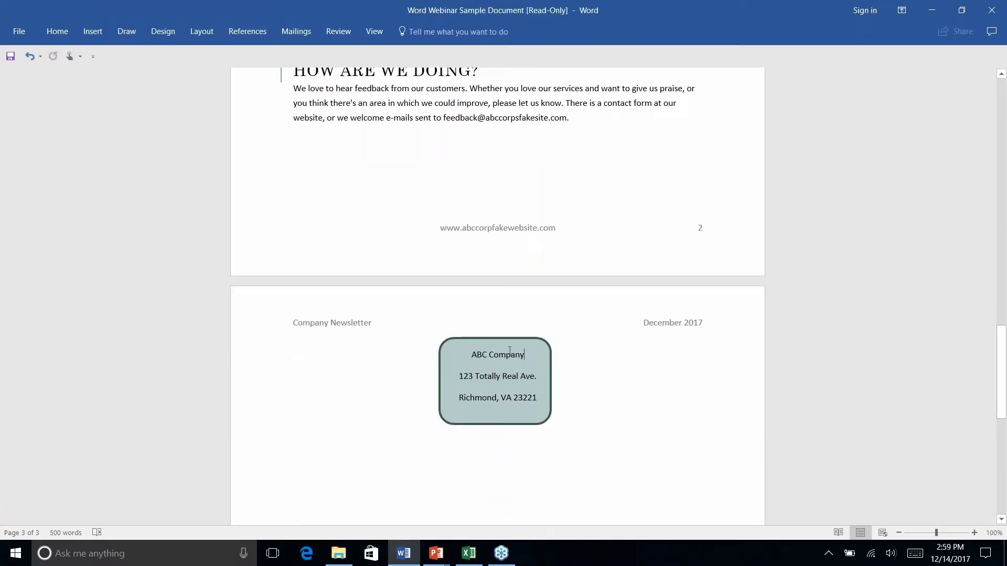
left_click_drag(540, 344, 545, 342)
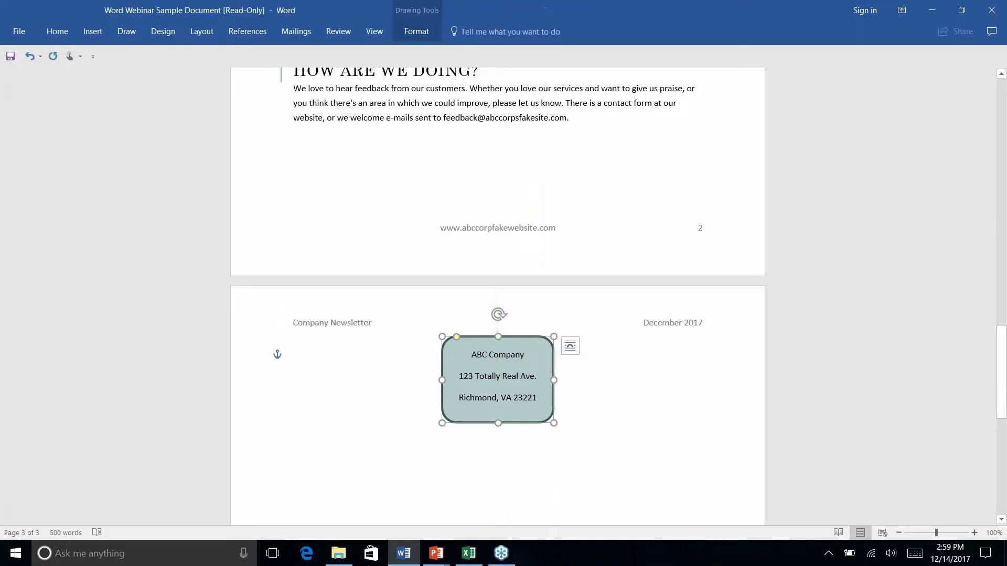
left_click(433, 318)
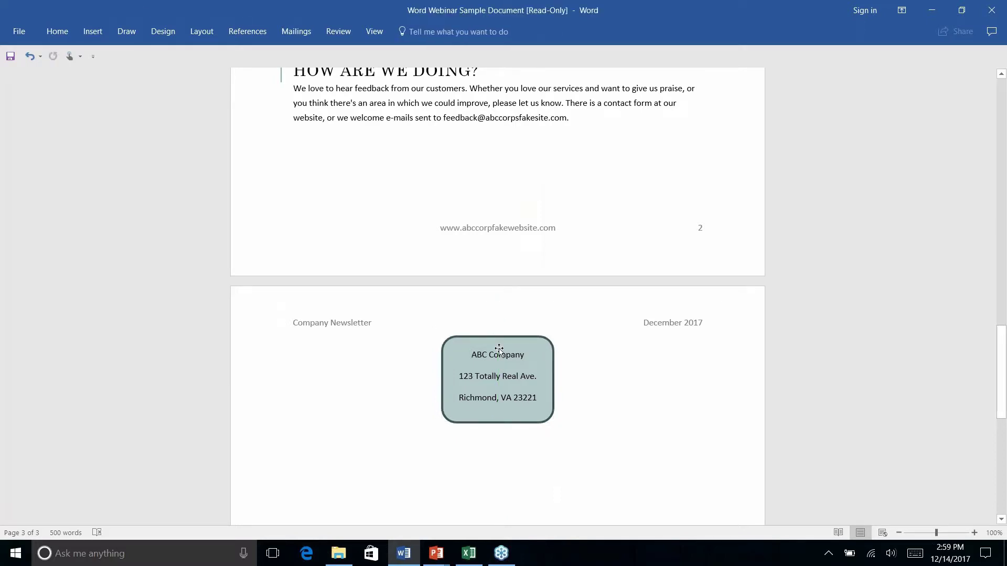
Insert a page break at the end of the How Are We Doing? paragraph, ahead of the address block.
left_click(579, 123)
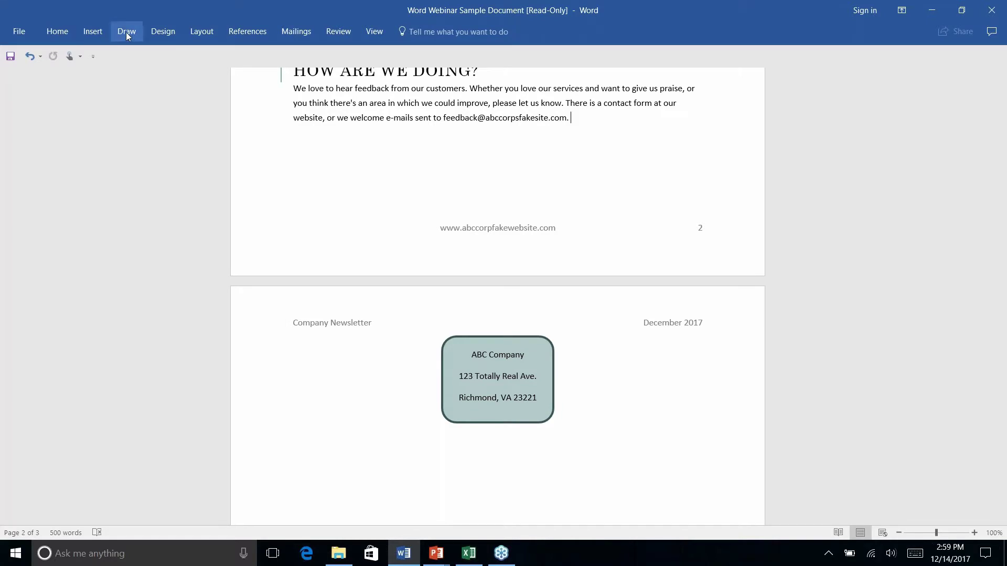
left_click(95, 33)
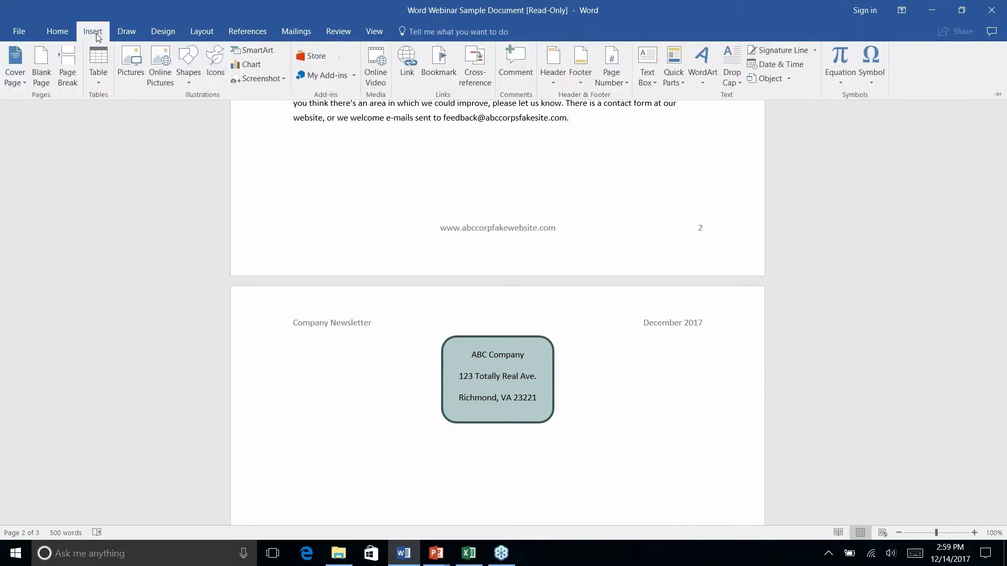
left_click(199, 33)
left_click(170, 50)
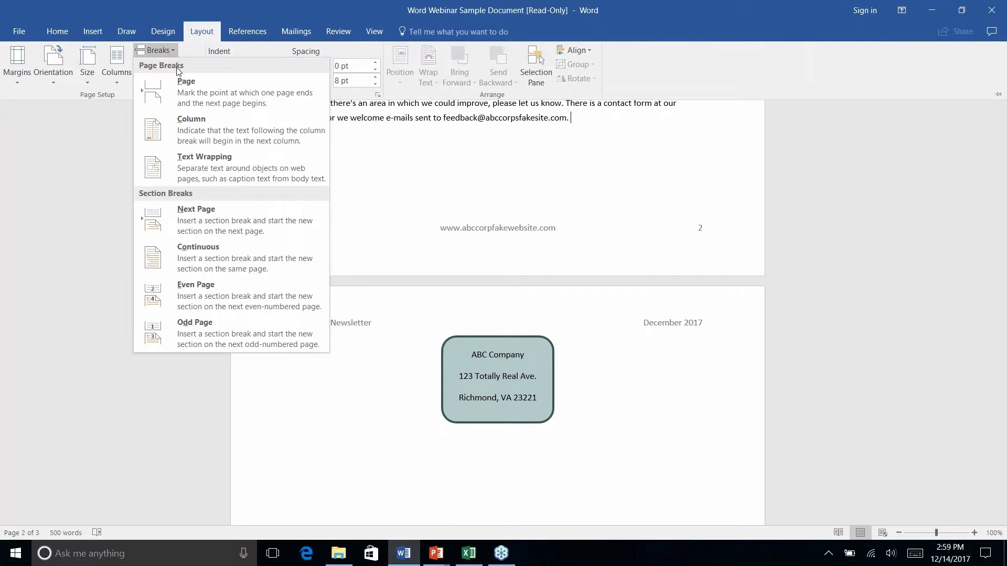
left_click(191, 98)
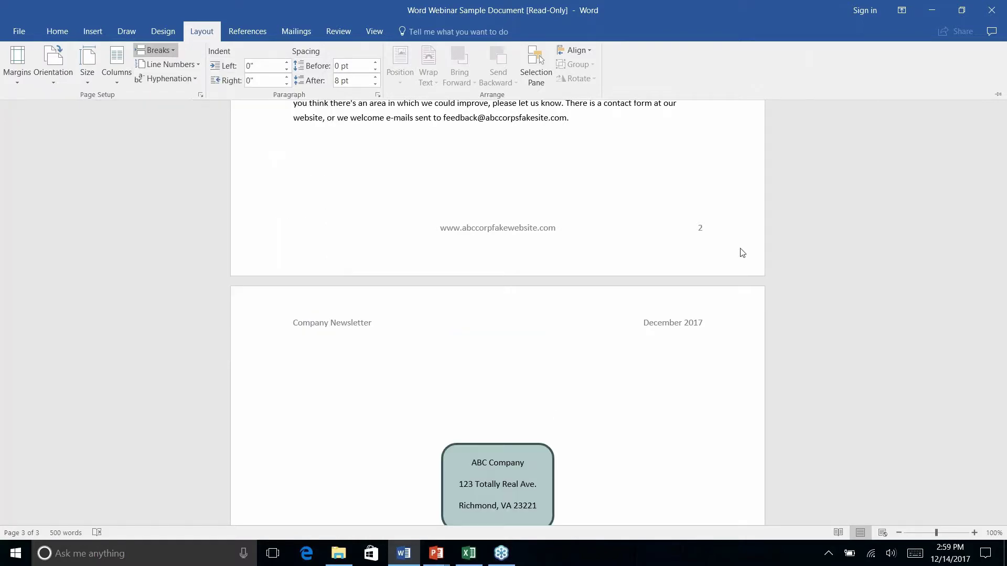
left_click(619, 387)
scroll(619, 387, "up", 2)
scroll(620, 391, "up", 3)
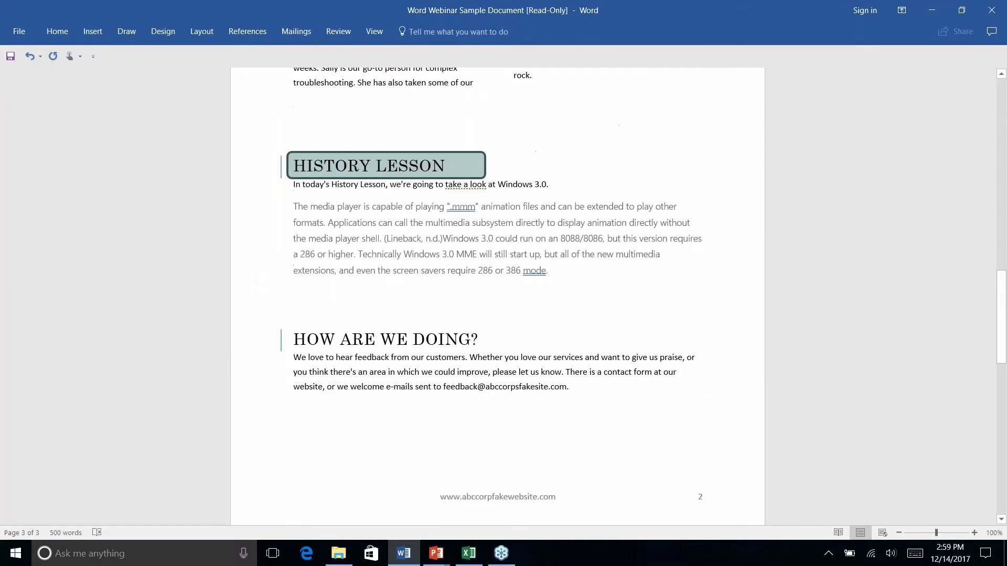
Add a "Name:" line with an underscore blank at the start of page 3 and enter "M Name" within the blank.
scroll(620, 391, "down", 10)
scroll(620, 392, "down", 4)
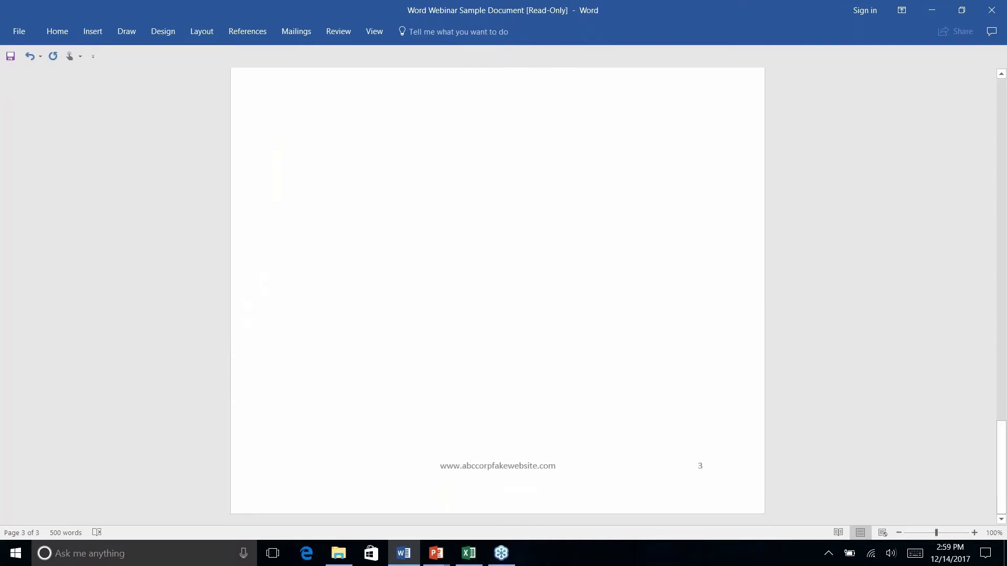
scroll(620, 392, "up", 7)
scroll(497, 294, "up", 15)
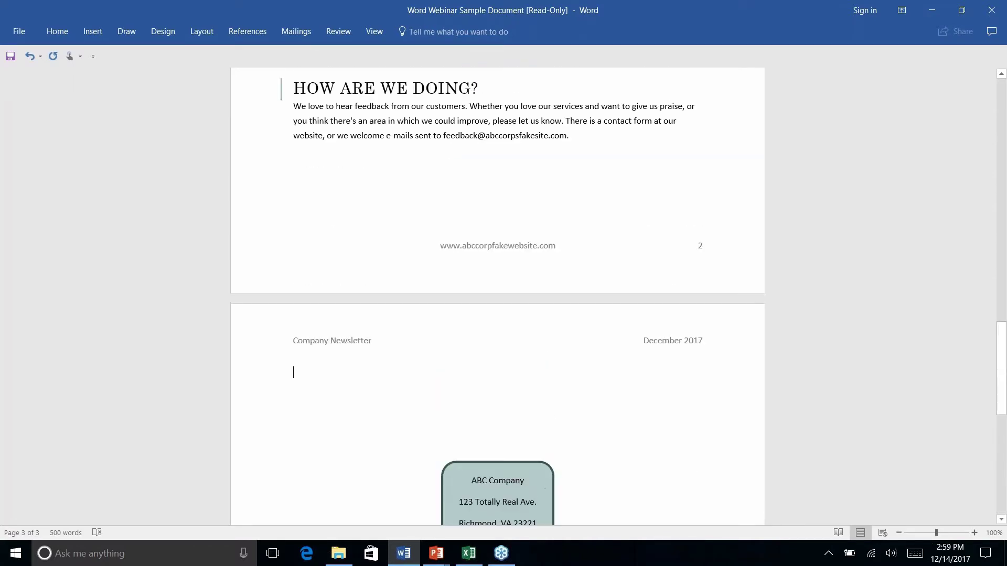
scroll(497, 293, "up", 7)
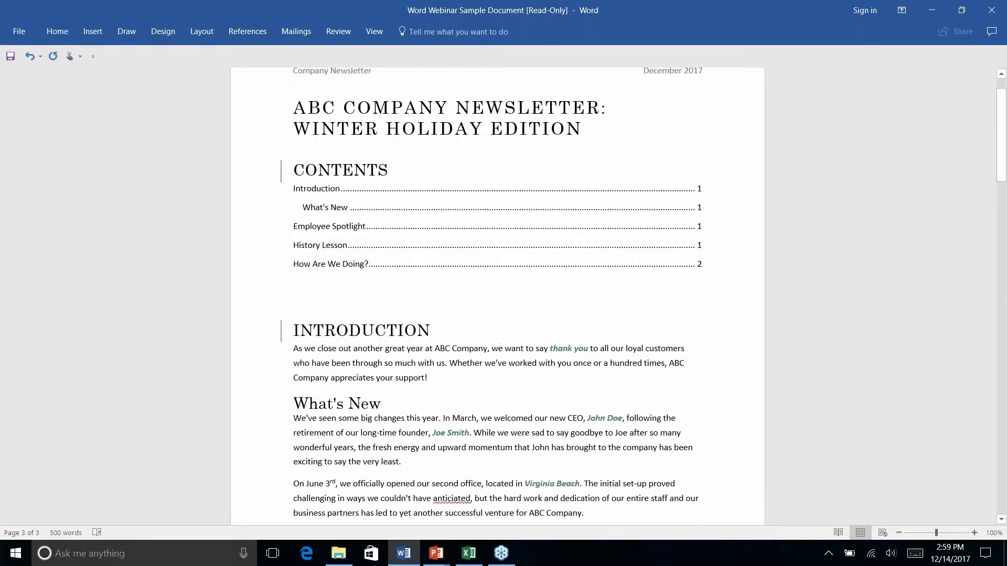
scroll(498, 293, "down", 20)
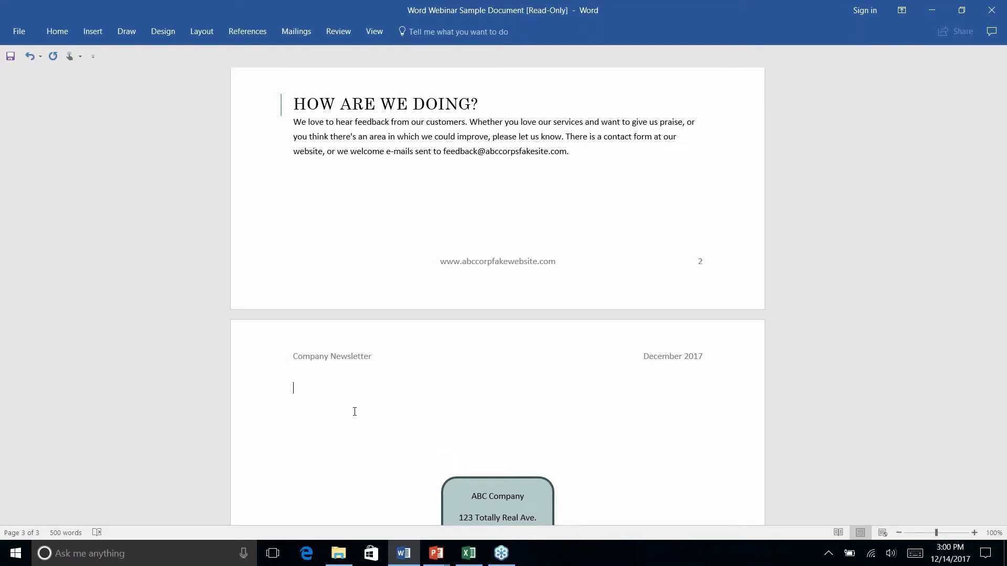
type("Name: ____________________")
left_click(334, 388)
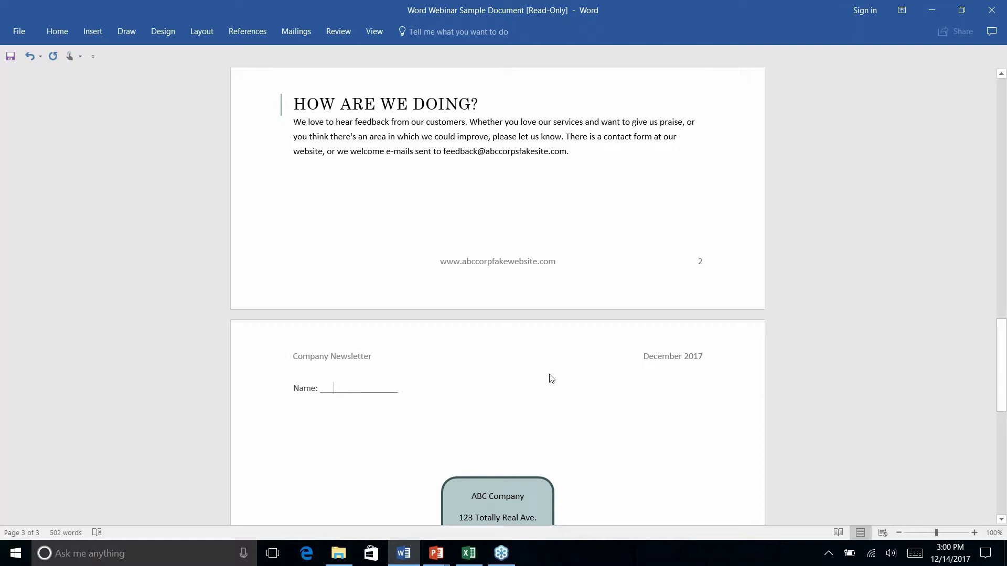
type("M Name")
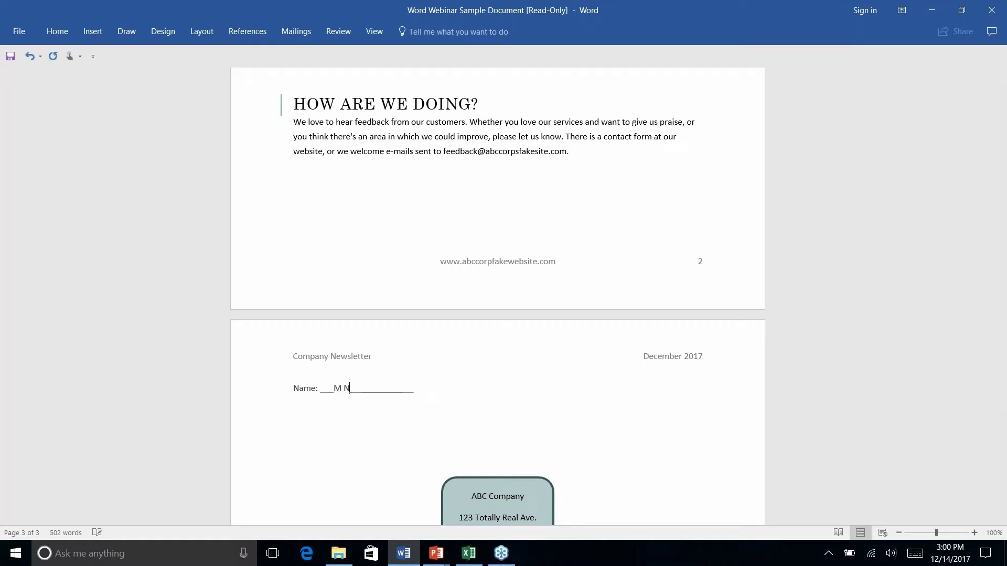
Remove the sample text and all the underscores following "Name:".
key("BackSpace")
key("BackSpace")
key("BackSpace")
key("BackSpace")
key("BackSpace")
key("BackSpace")
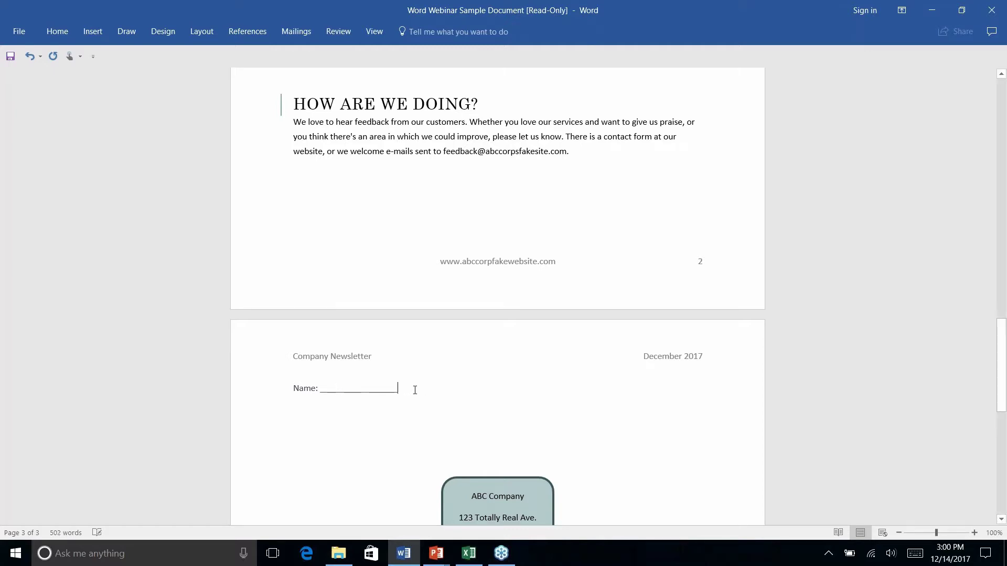
key("BackSpace")
key("BackSpace")
key("BackSpace")
key("BackSpace")
key("BackSpace")
key("BackSpace")
key("BackSpace")
key("BackSpace")
key("BackSpace")
key("BackSpace")
key("BackSpace")
key("BackSpace")
key("BackSpace")
key("BackSpace")
key("BackSpace")
key("BackSpace")
key("BackSpace")
key("BackSpace")
key("BackSpace")
key("BackSpace")
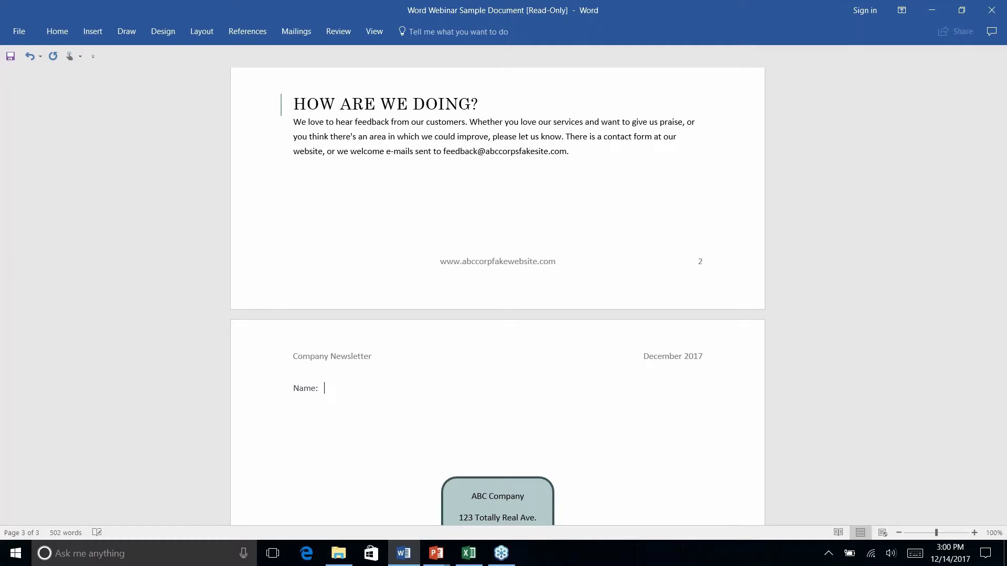
Try to make a line from three hyphens after "Name:", and clear the hyphens again.
type("---")
key("Return")
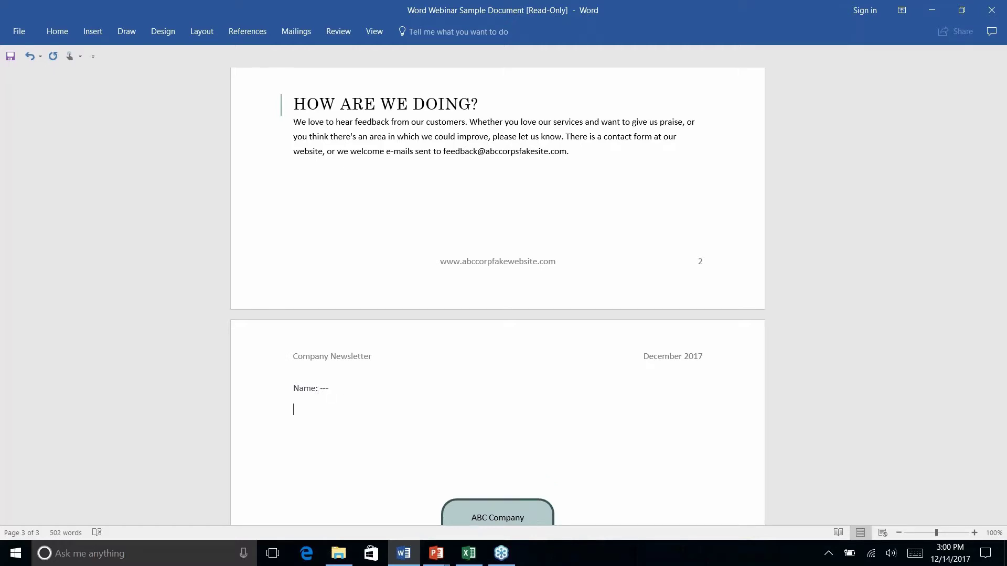
key("BackSpace")
key("BackSpace")
key("BackSpace")
key("BackSpace")
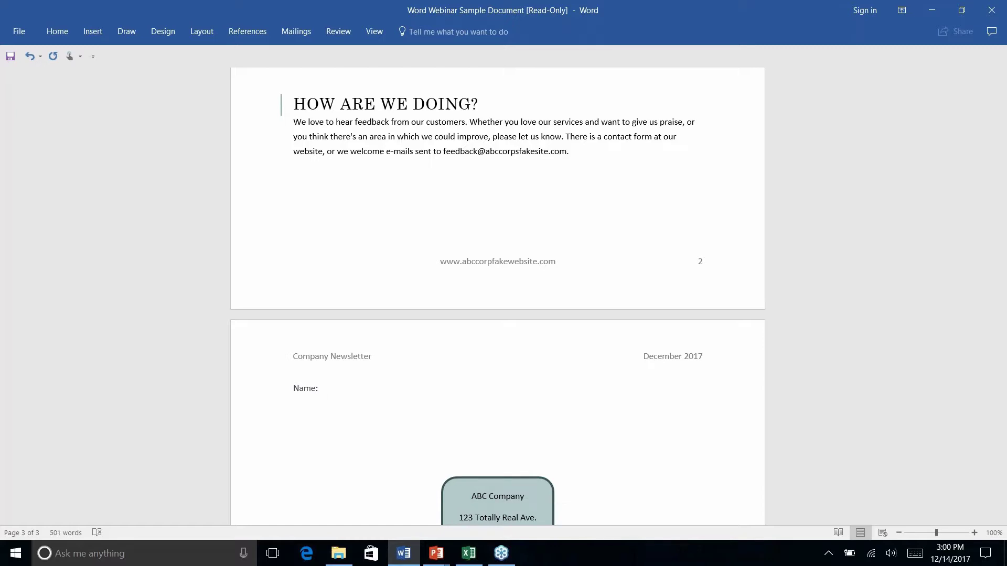
Create an automatic full-width line under "Name:" from three hyphens and enter "My Names" above it.
type("---")
key("Return")
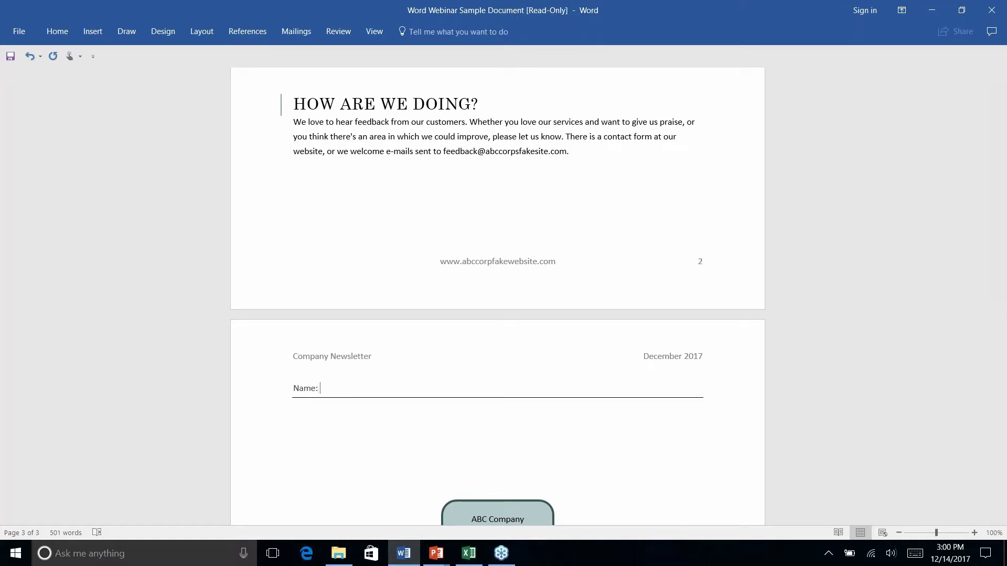
type("My Names")
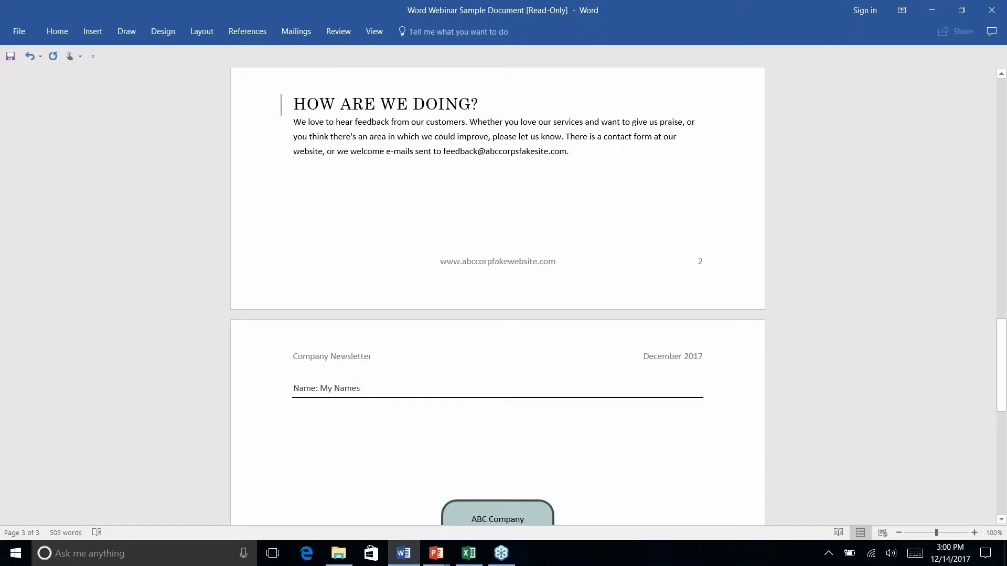
Delete the "Name: My Names" paragraph together with the line beneath it.
left_click_drag(296, 387, 329, 415)
key("Delete")
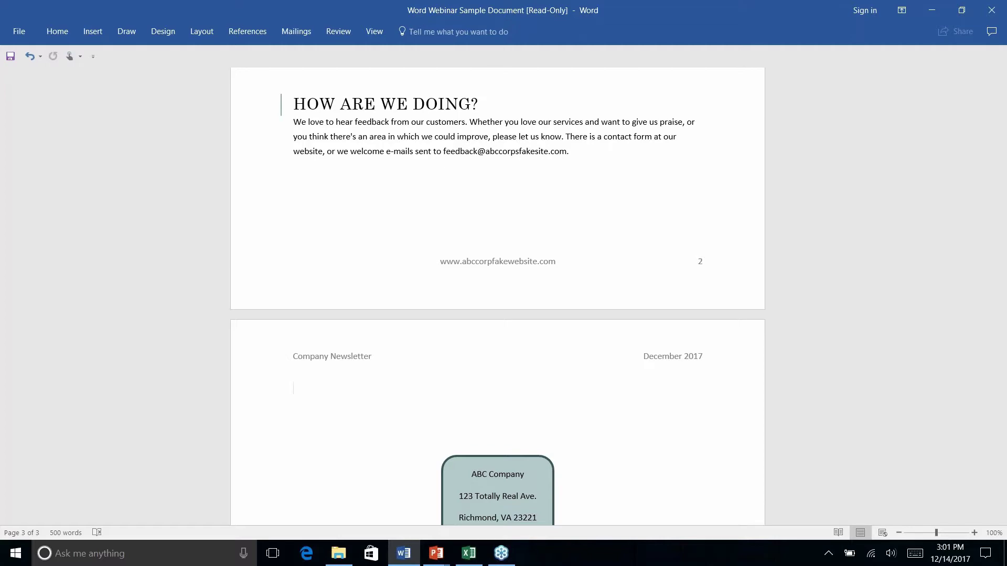
Start the Step-by-Step Mail Merge Wizard with the insertion point before the newsletter title on page 1.
scroll(497, 294, "up", 20)
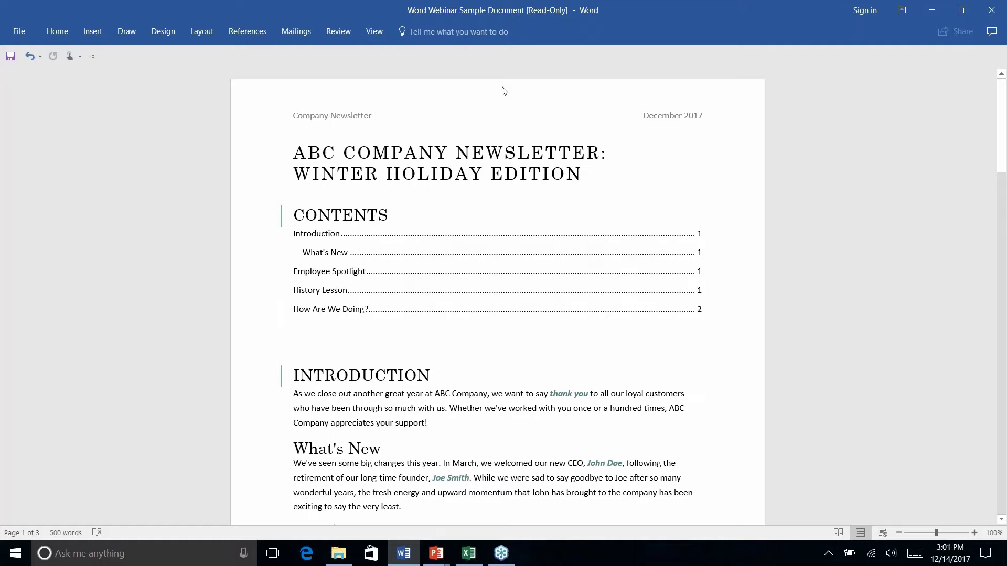
left_click(294, 154)
left_click(252, 35)
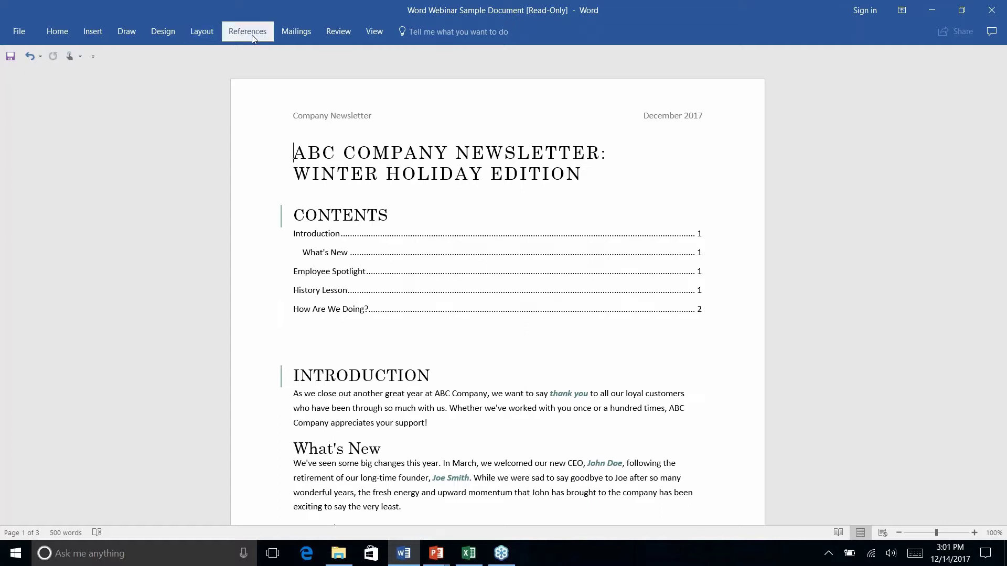
left_click(300, 34)
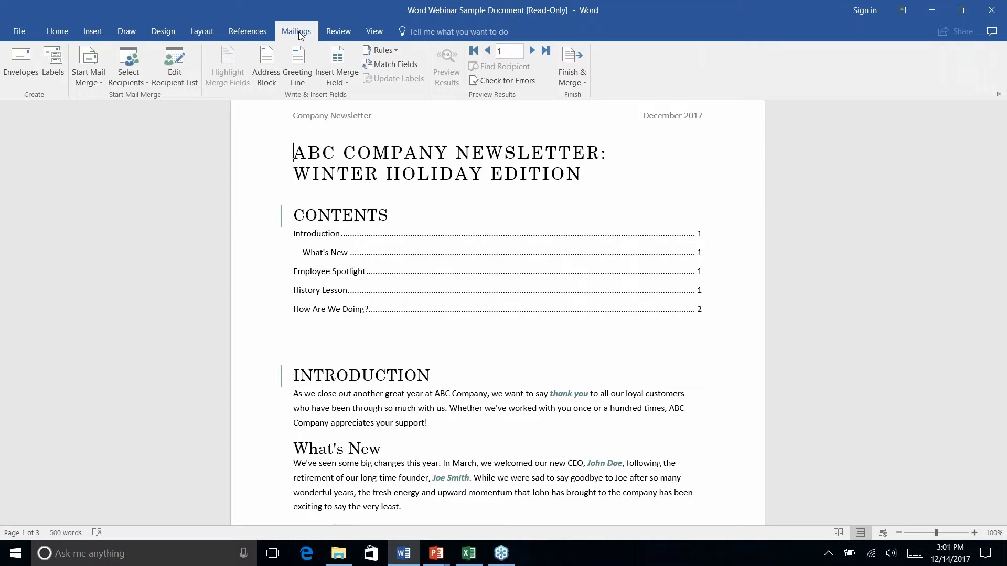
left_click(96, 85)
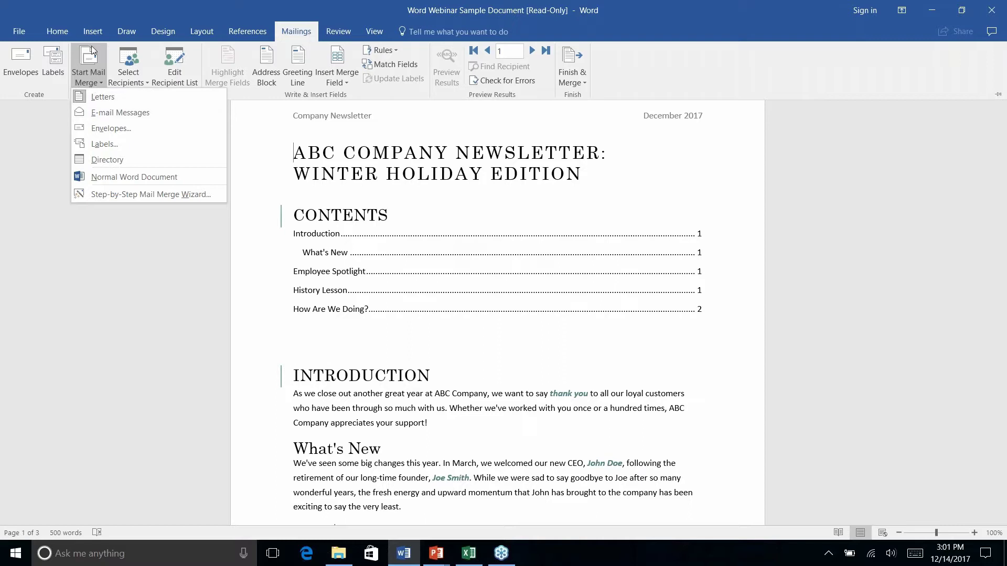
left_click(101, 194)
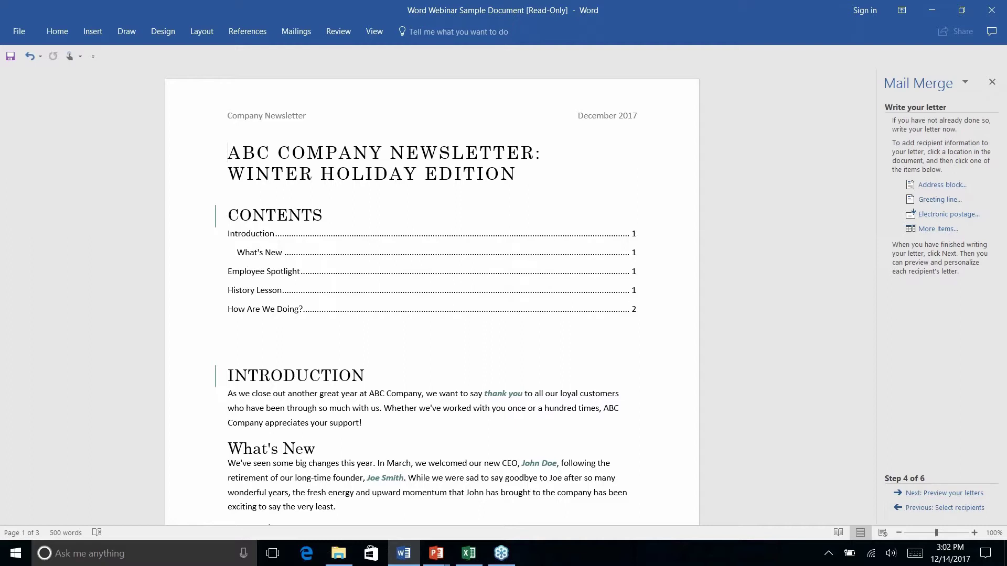
Return to the wizard's first stage and proceed to recipient selection, keeping Letters as document type and the current document as starting point.
left_click(939, 508)
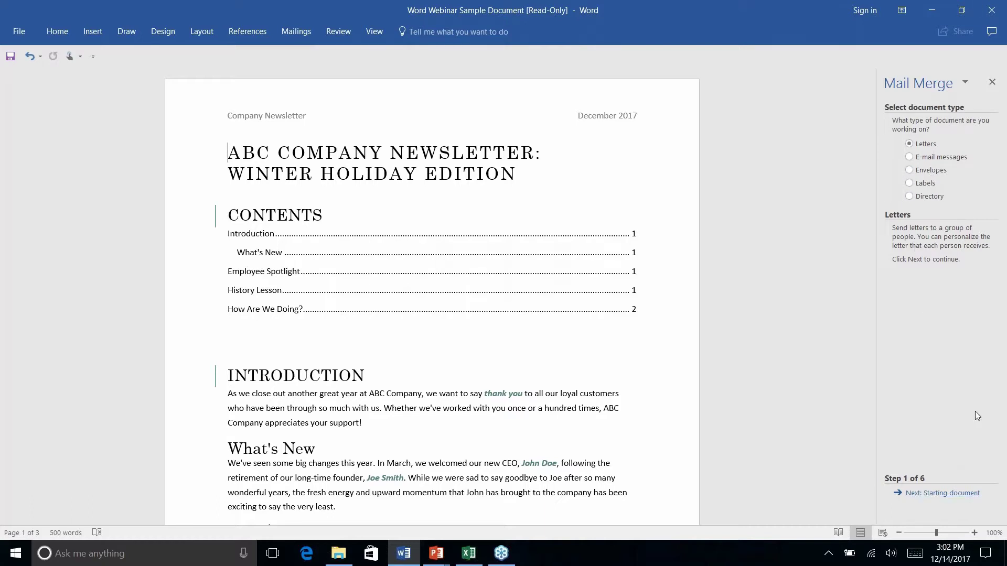
left_click(942, 495)
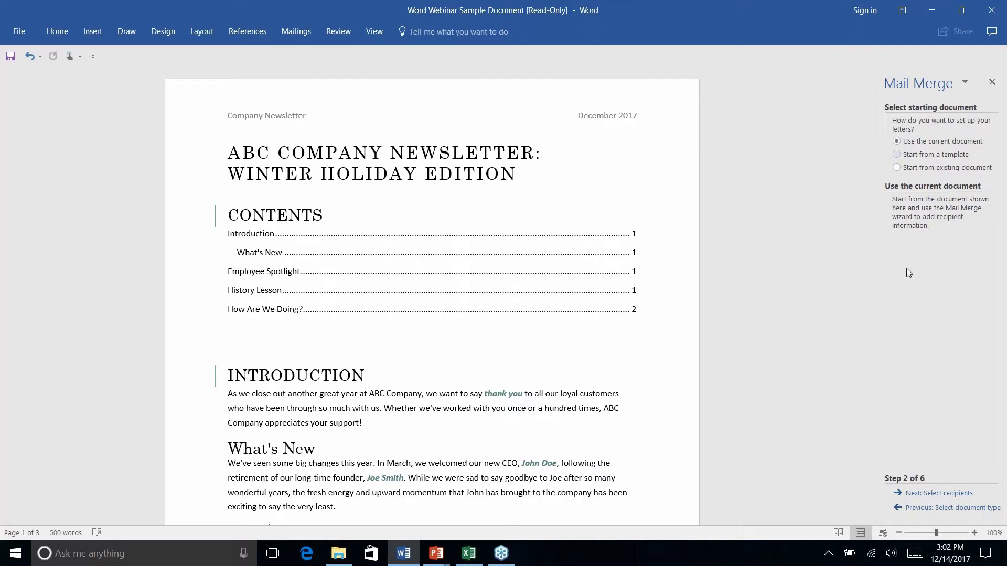
left_click(946, 493)
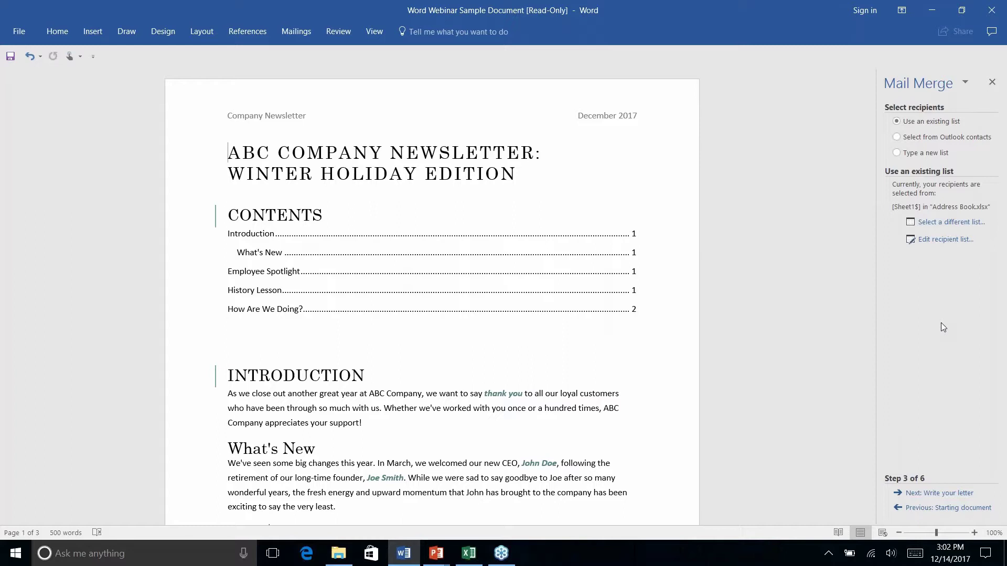
Use Sheet1$ of the Address Book workbook in Documents as the recipient list, with column headers in the first row and all recipients included.
left_click(933, 224)
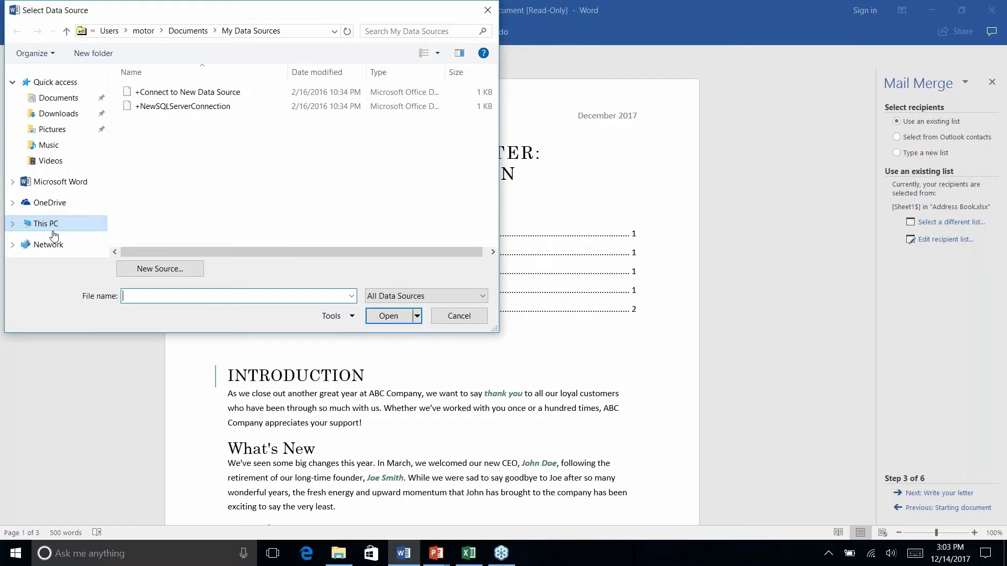
left_click(52, 98)
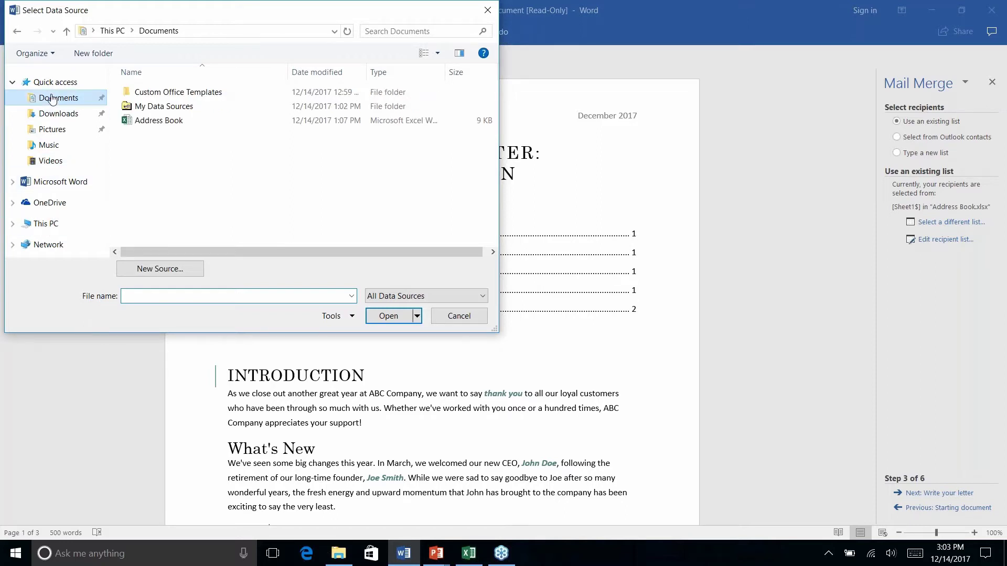
left_click(151, 122)
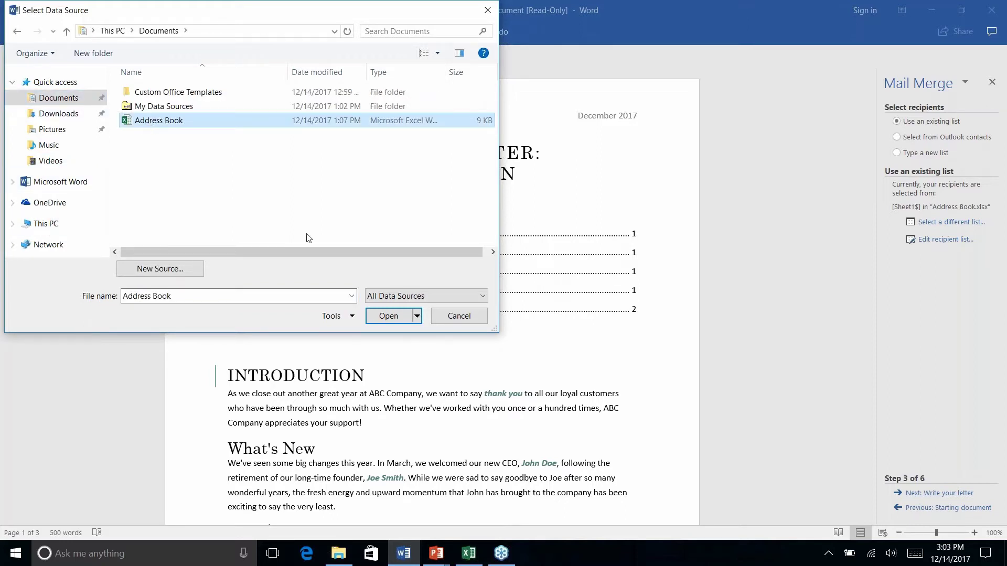
left_click(388, 316)
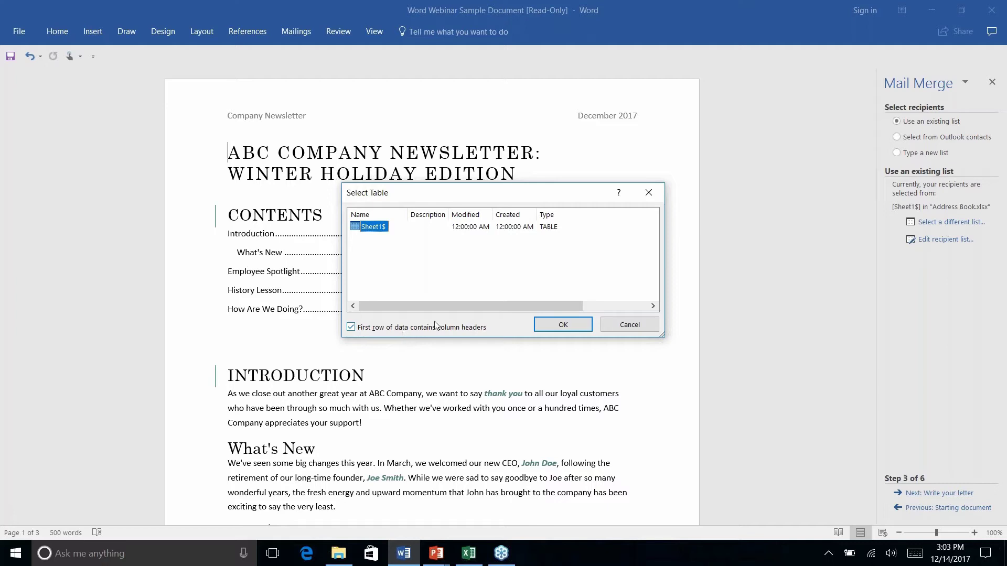
left_click(555, 325)
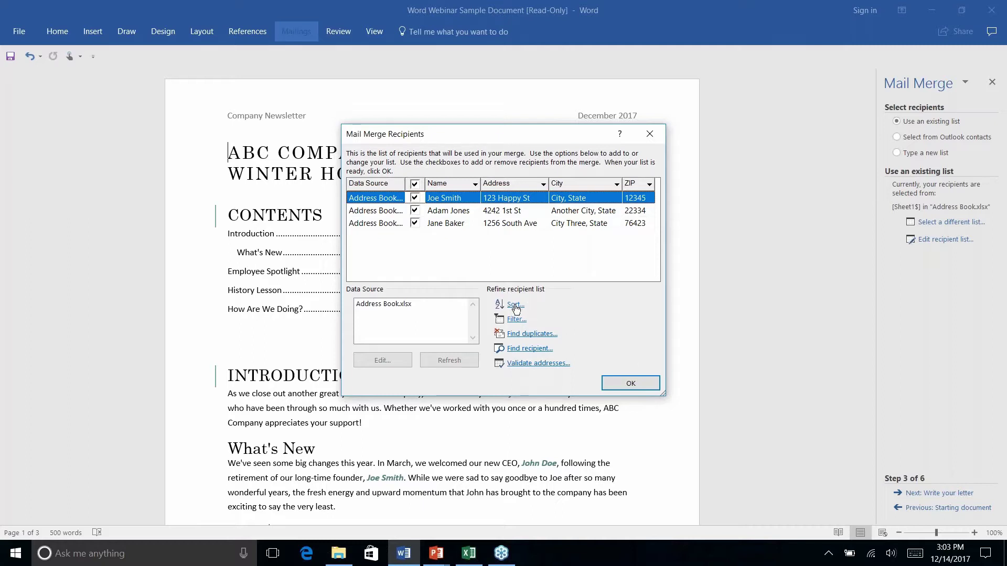
left_click(633, 386)
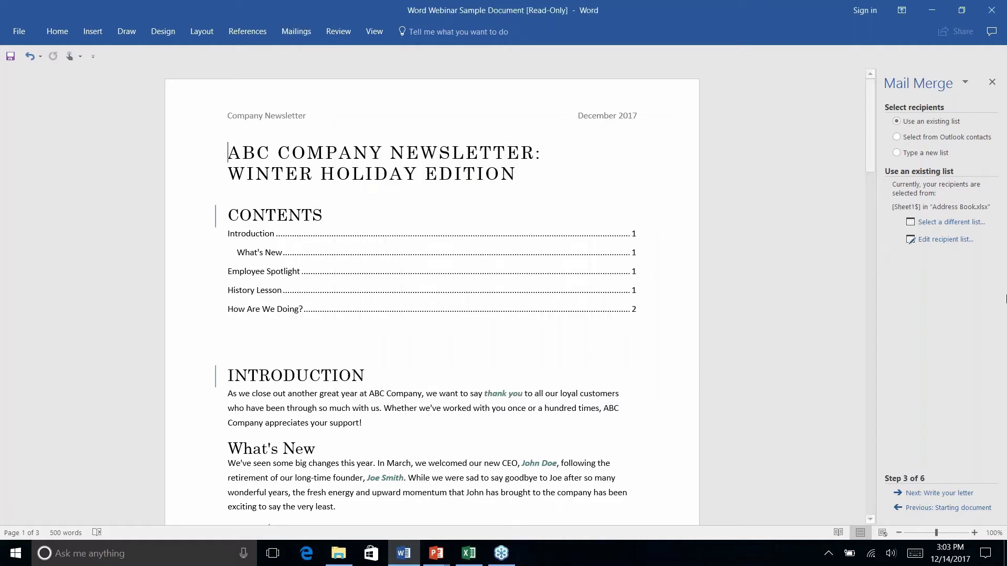
Insert an address block before the newsletter title, keeping the preselected recipient name format and the postal address.
left_click(929, 494)
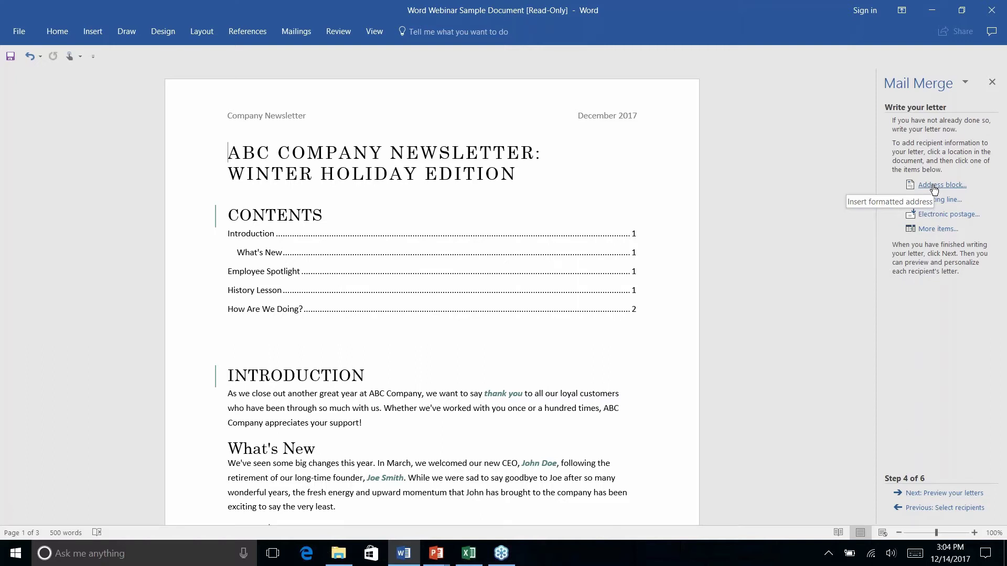
left_click(934, 186)
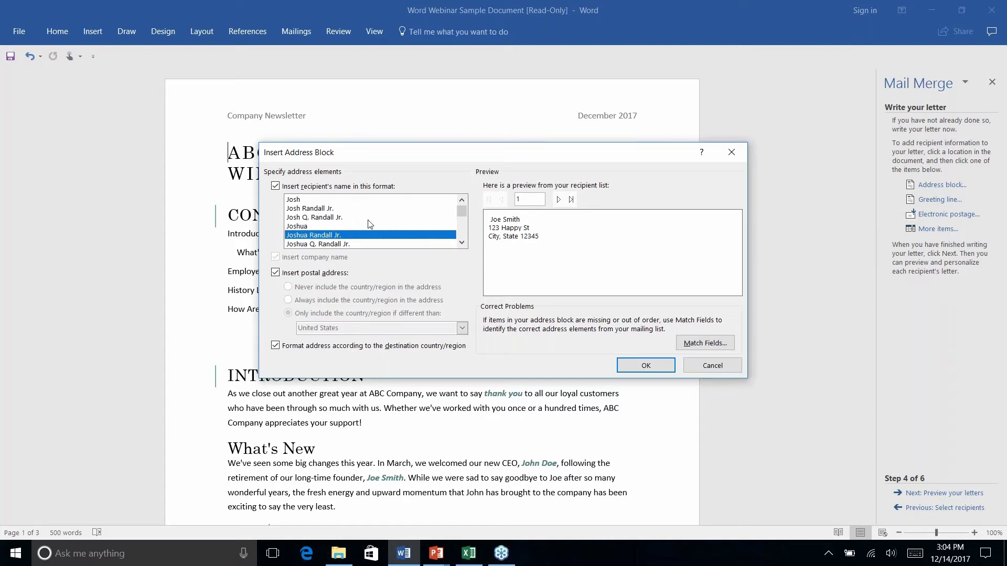
left_click(460, 236)
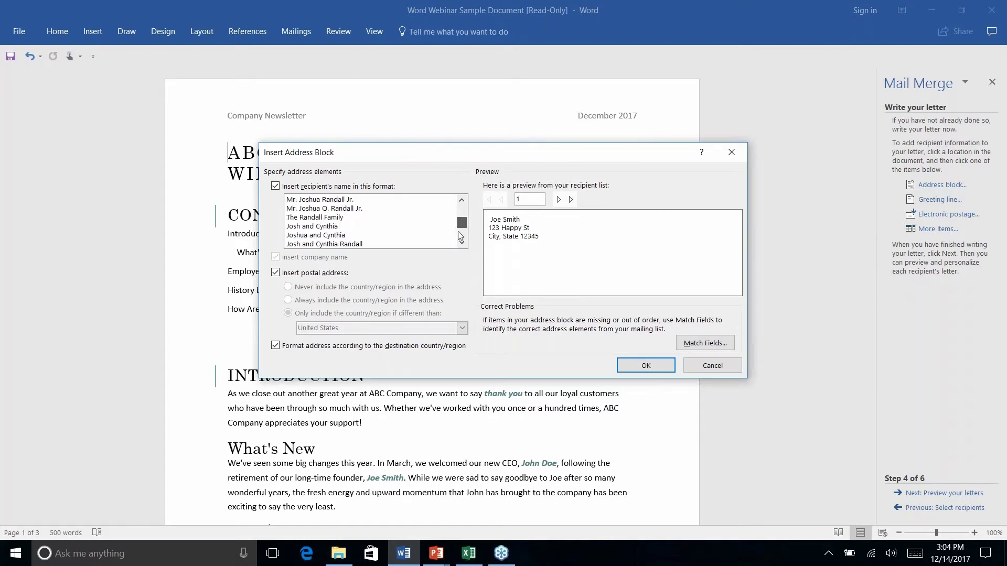
left_click_drag(459, 231, 459, 213)
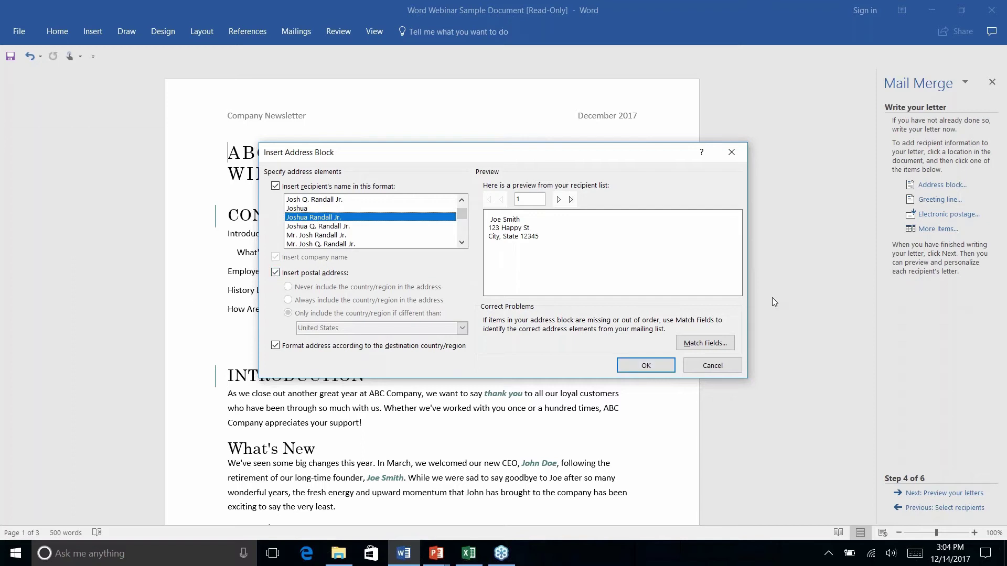
left_click(646, 367)
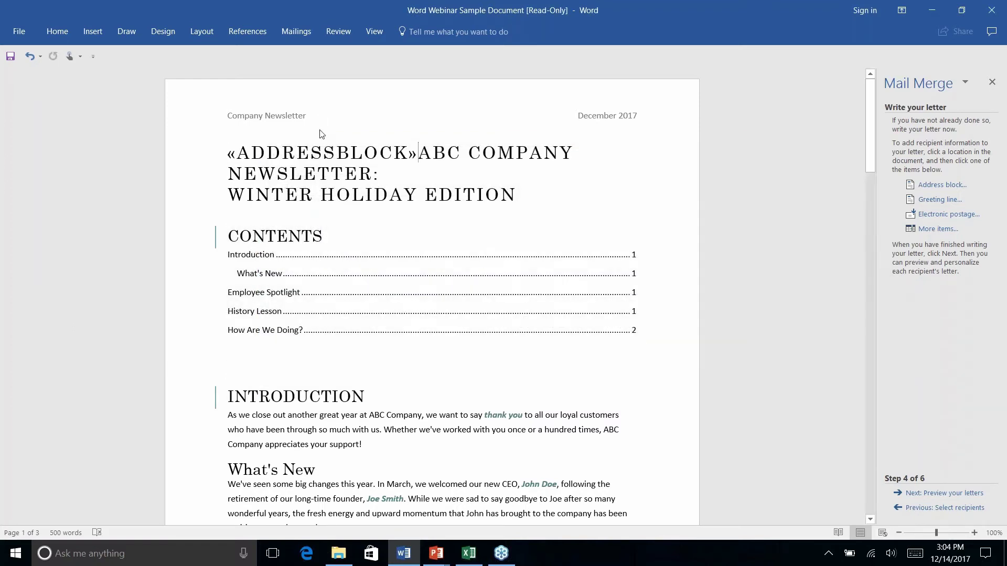
Separate the address block from the newsletter title so that it stands in its own paragraph above it.
left_click(412, 153)
left_click_drag(412, 153, 227, 154)
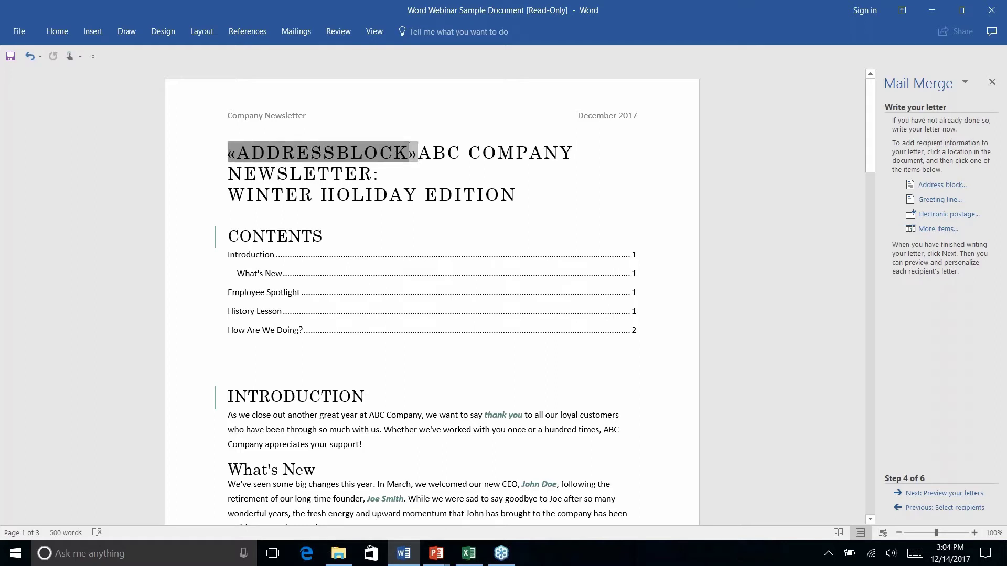
left_click(394, 154)
left_click(419, 155)
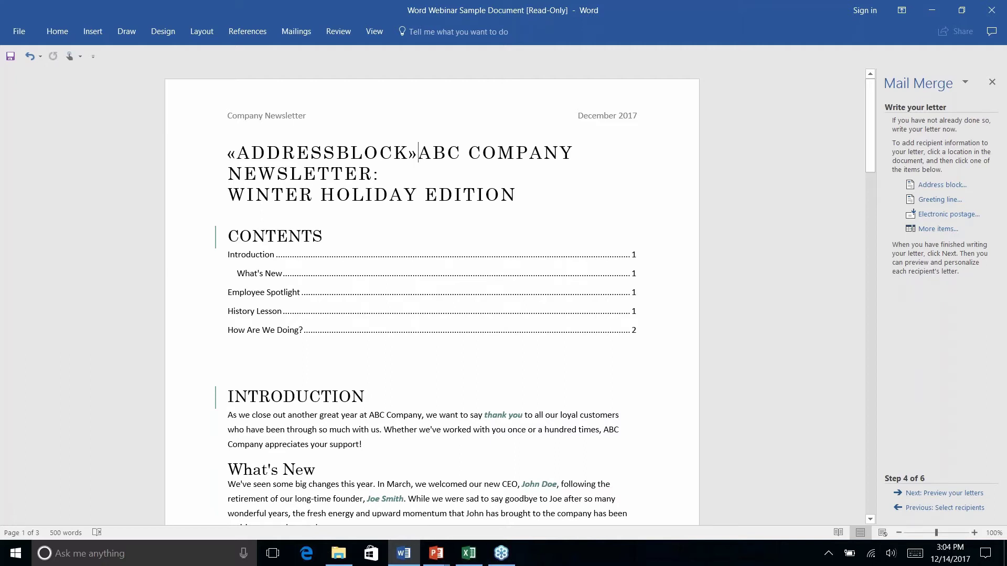
key("Return")
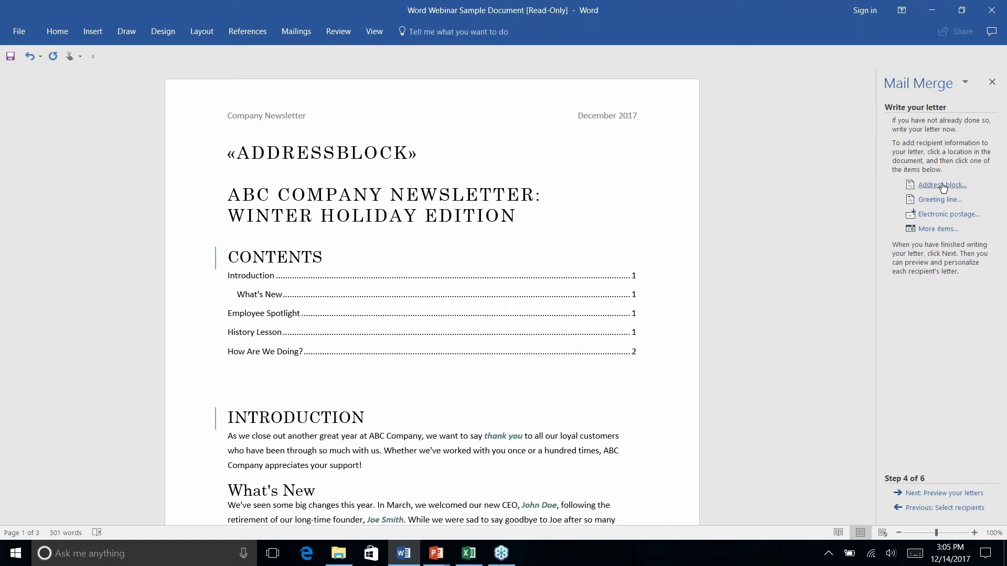
Preview the merged letter for the first recipient and proceed to the stage that completes the merge.
left_click(948, 494)
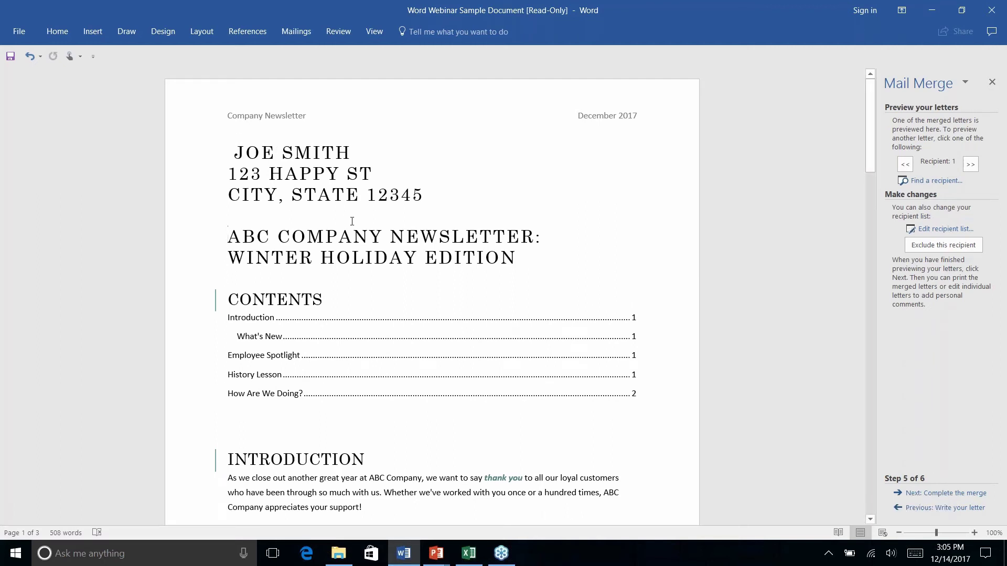
left_click(381, 174)
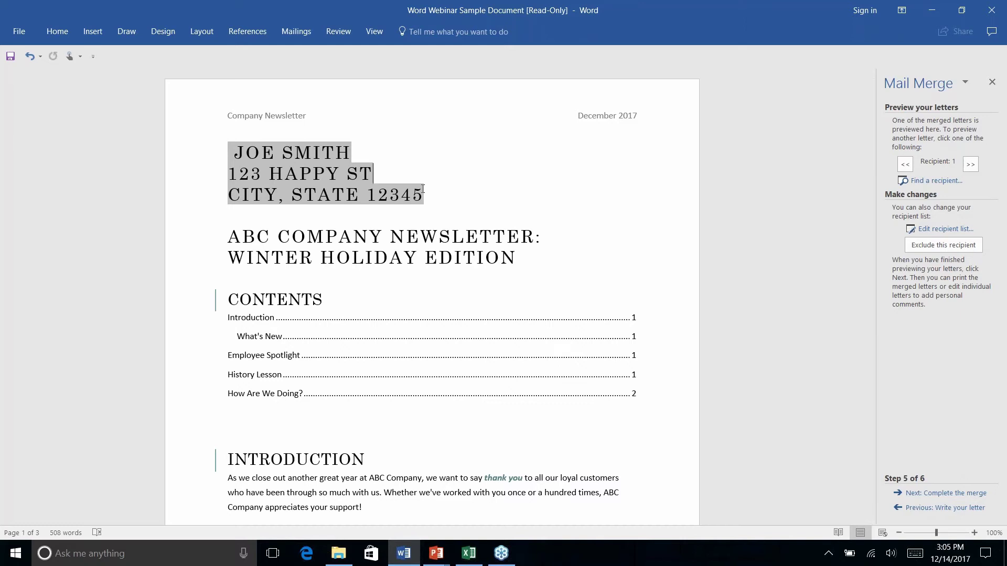
left_click(944, 493)
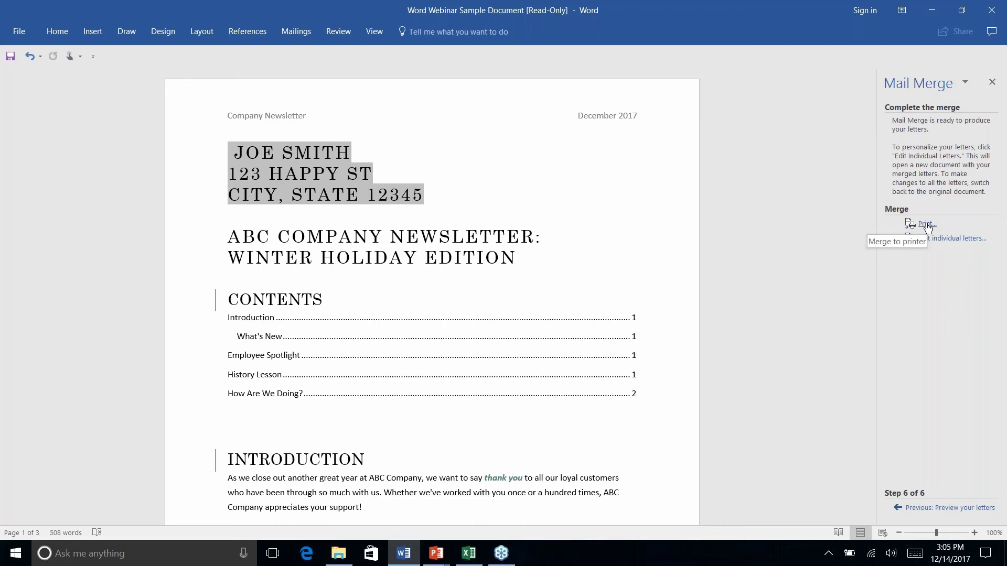
key("alt+Tab")
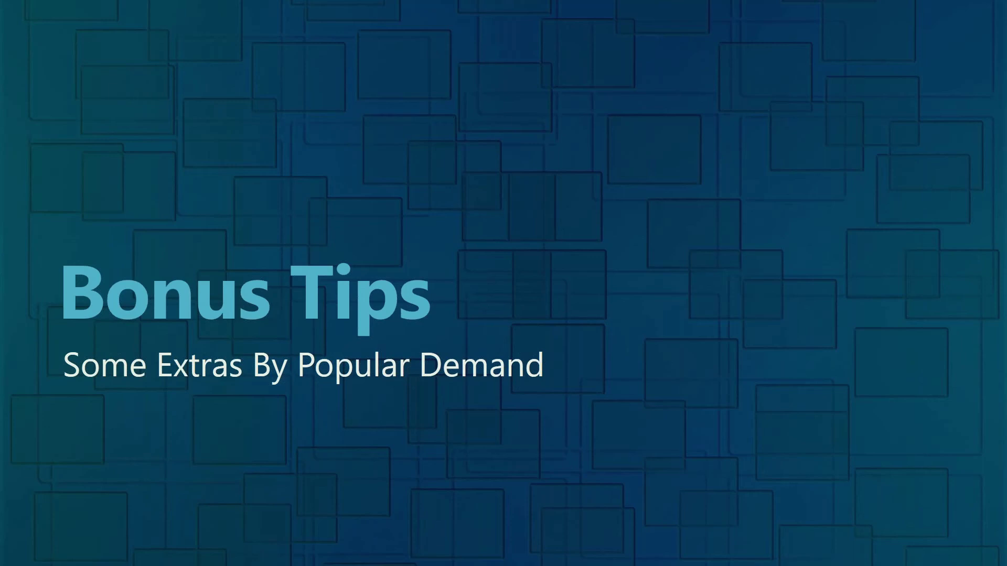
key("Right")
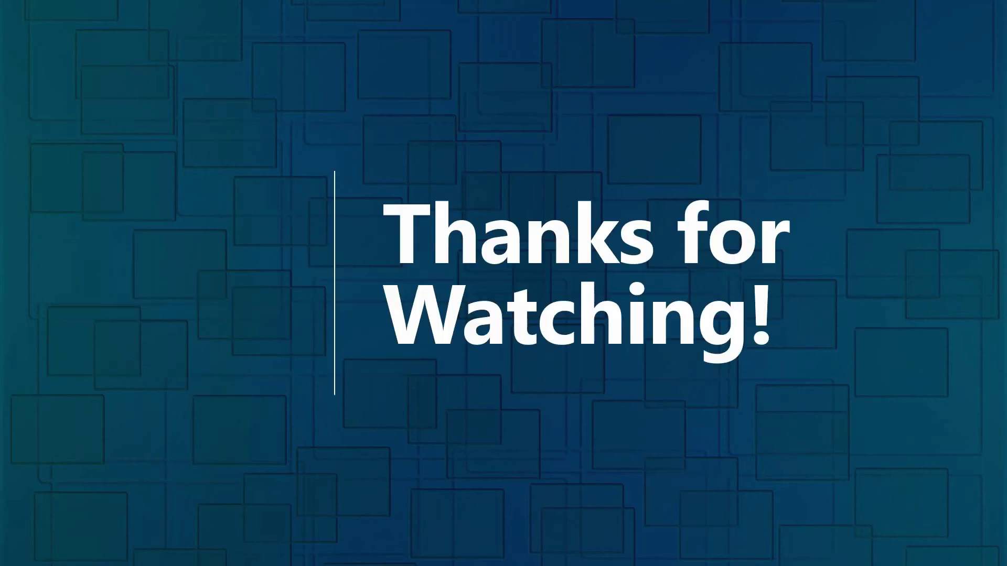